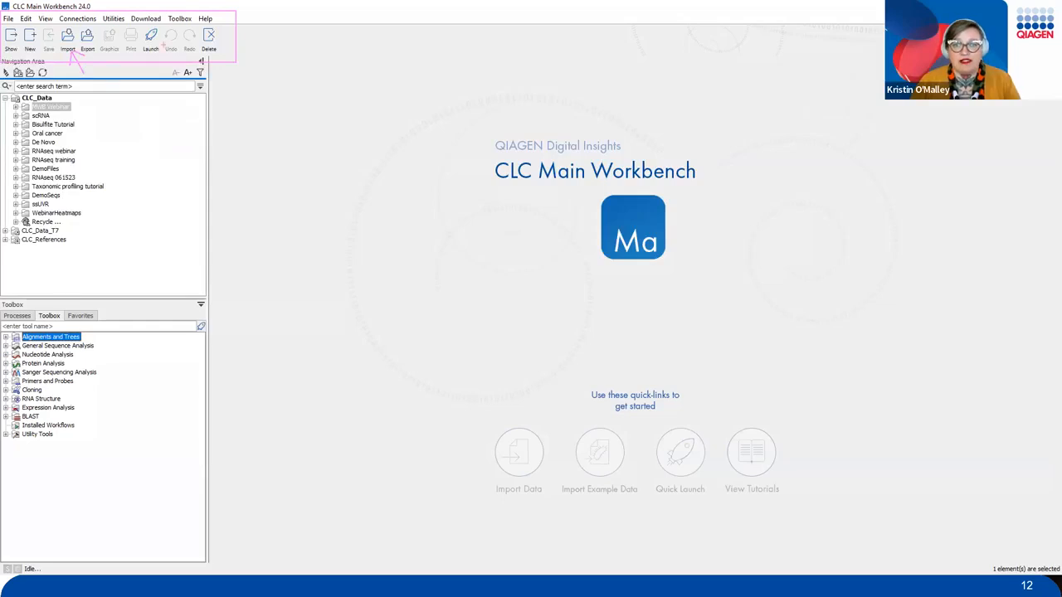
pyautogui.moveTo(164, 33)
pyautogui.mouseDown()
pyautogui.moveTo(144, 22)
pyautogui.moveTo(123, 56)
pyautogui.moveTo(162, 40)
pyautogui.moveTo(172, 98)
pyautogui.mouseUp()
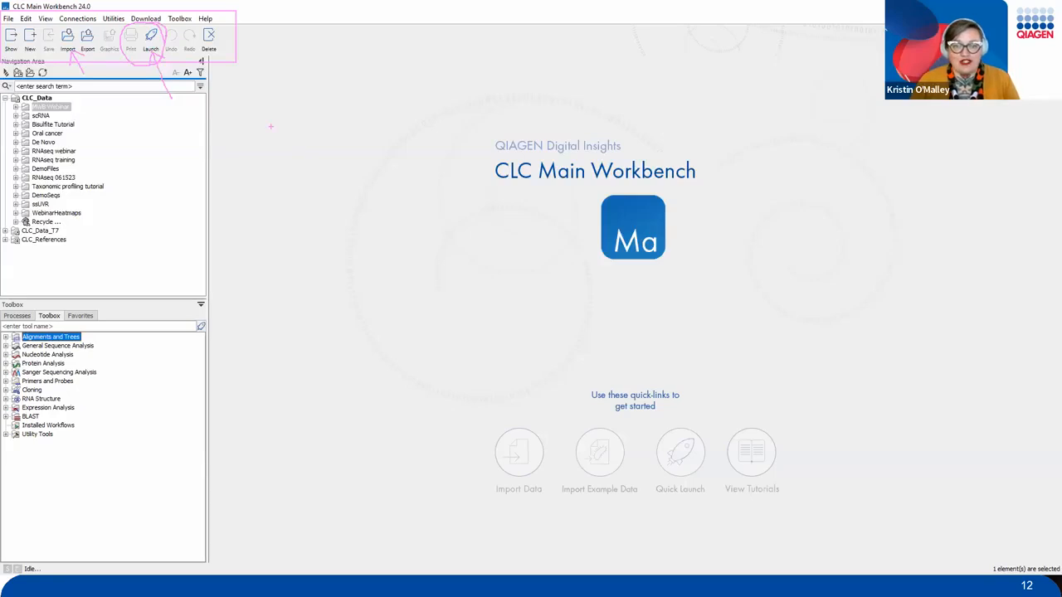
pyautogui.press('e')
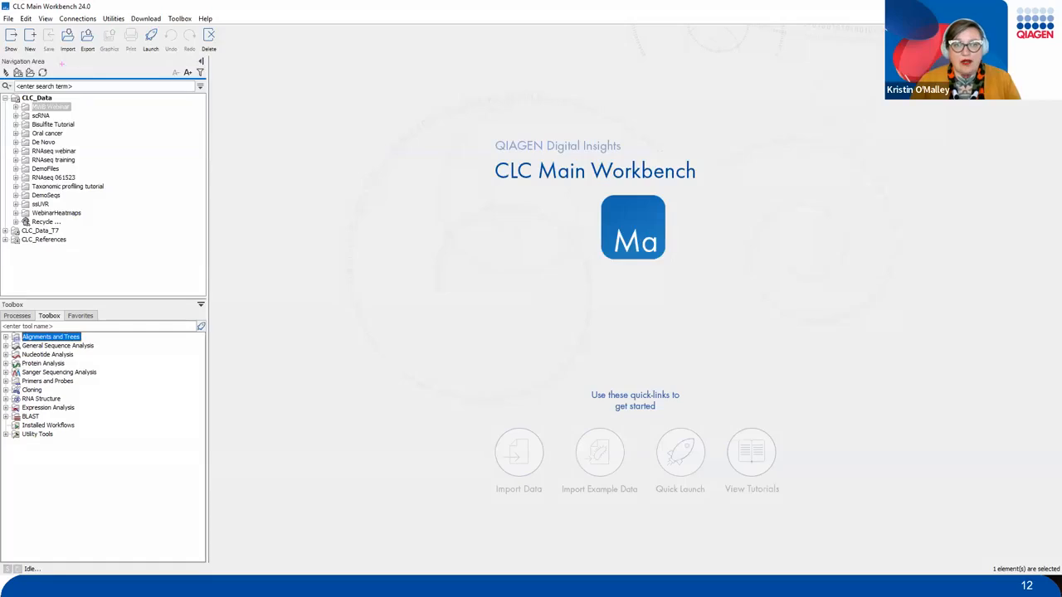
pyautogui.moveTo(75, 62)
pyautogui.mouseDown()
pyautogui.moveTo(59, 128)
pyautogui.moveTo(86, 102)
pyautogui.mouseUp()
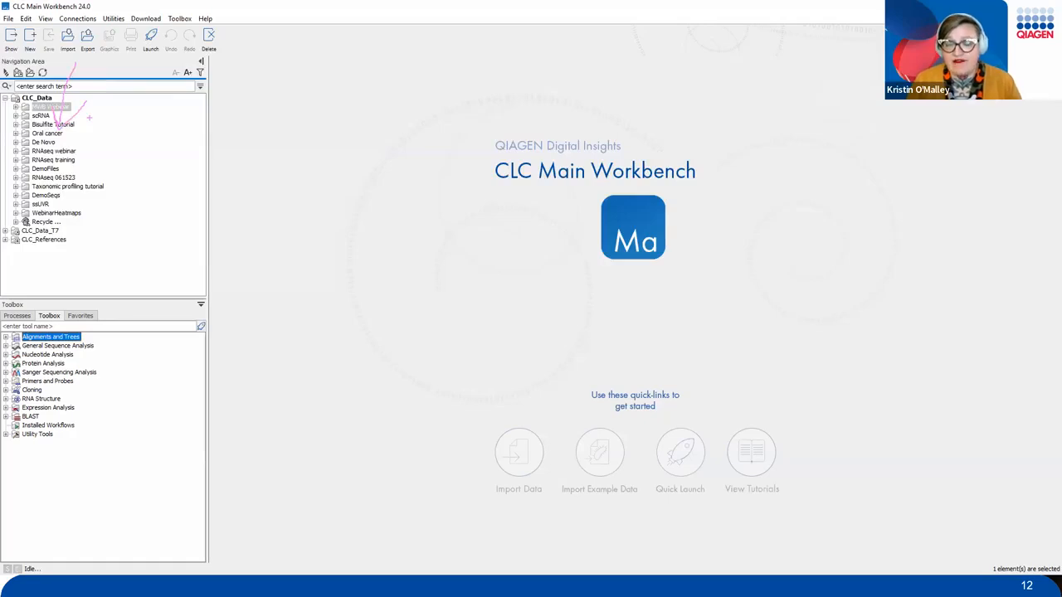
pyautogui.moveTo(94, 111)
pyautogui.mouseDown()
pyautogui.moveTo(146, 141)
pyautogui.moveTo(125, 201)
pyautogui.moveTo(97, 218)
pyautogui.mouseUp()
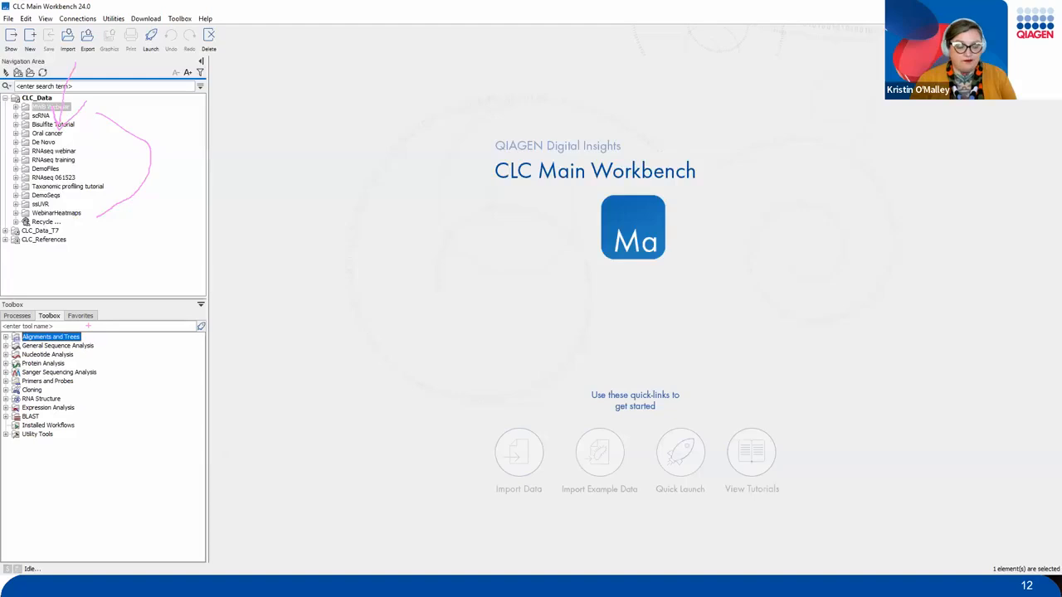
pyautogui.press('e')
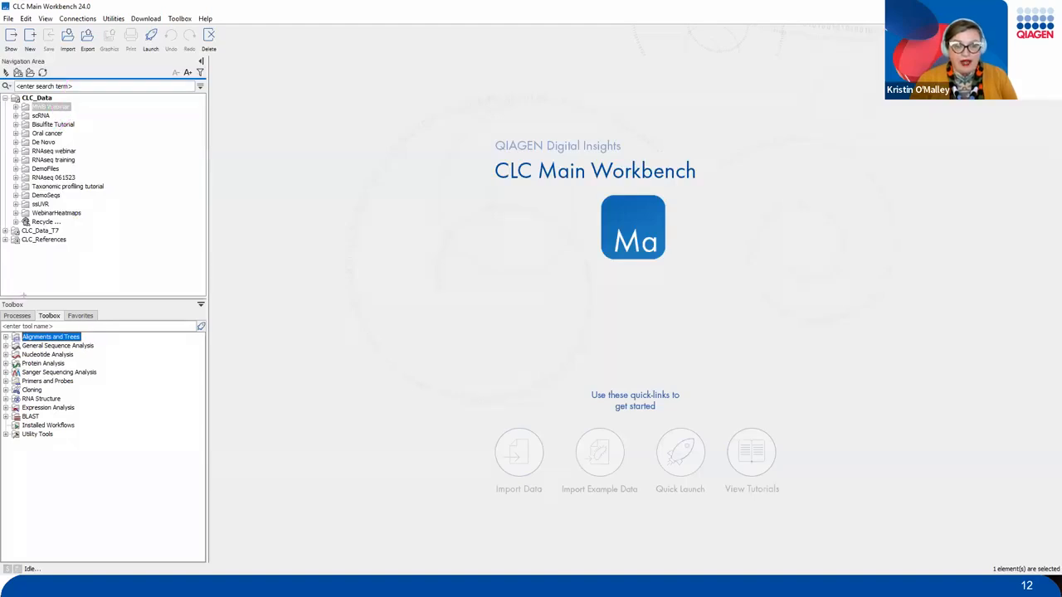
pyautogui.moveTo(1, 294)
pyautogui.mouseDown()
pyautogui.moveTo(81, 486)
pyautogui.moveTo(246, 539)
pyautogui.moveTo(223, 564)
pyautogui.mouseUp()
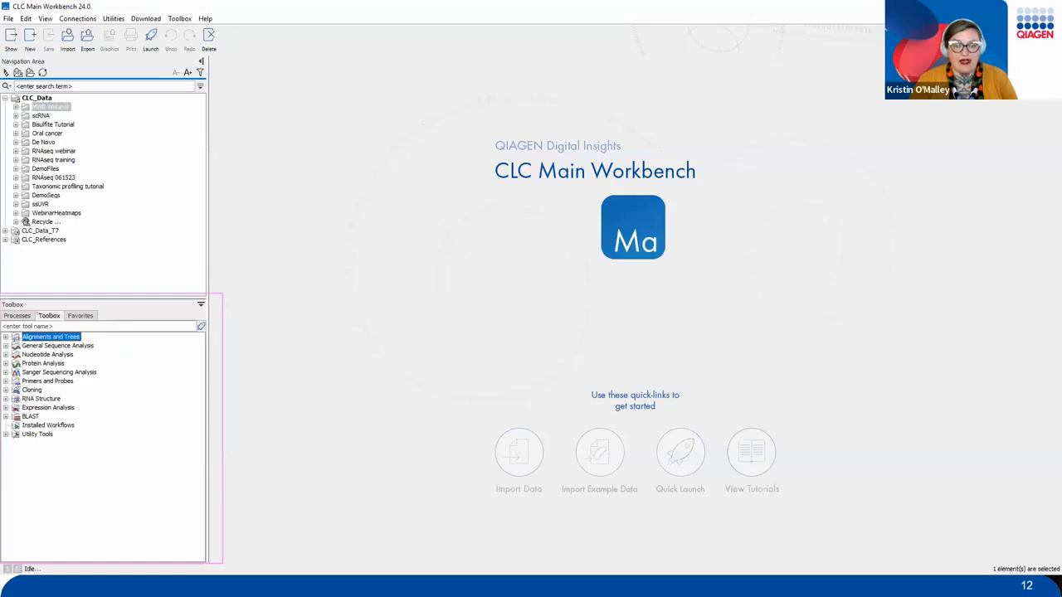
pyautogui.moveTo(36, 314)
pyautogui.mouseDown()
pyautogui.moveTo(25, 303)
pyautogui.moveTo(1, 316)
pyautogui.moveTo(38, 330)
pyautogui.mouseUp()
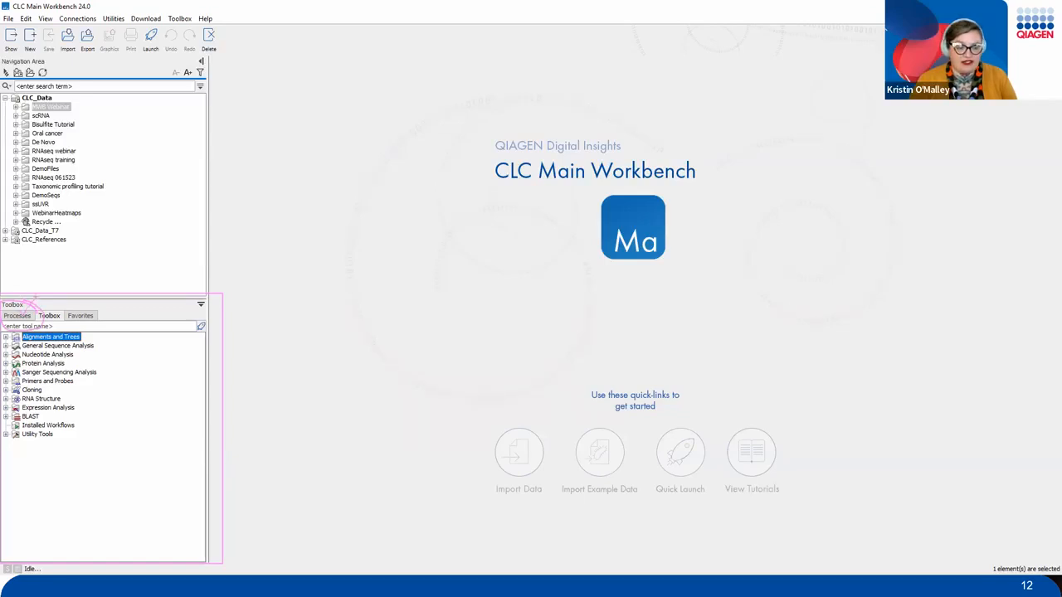
# Check the list of running processes and return to the list of analysis tools.
pyautogui.click(32, 317)
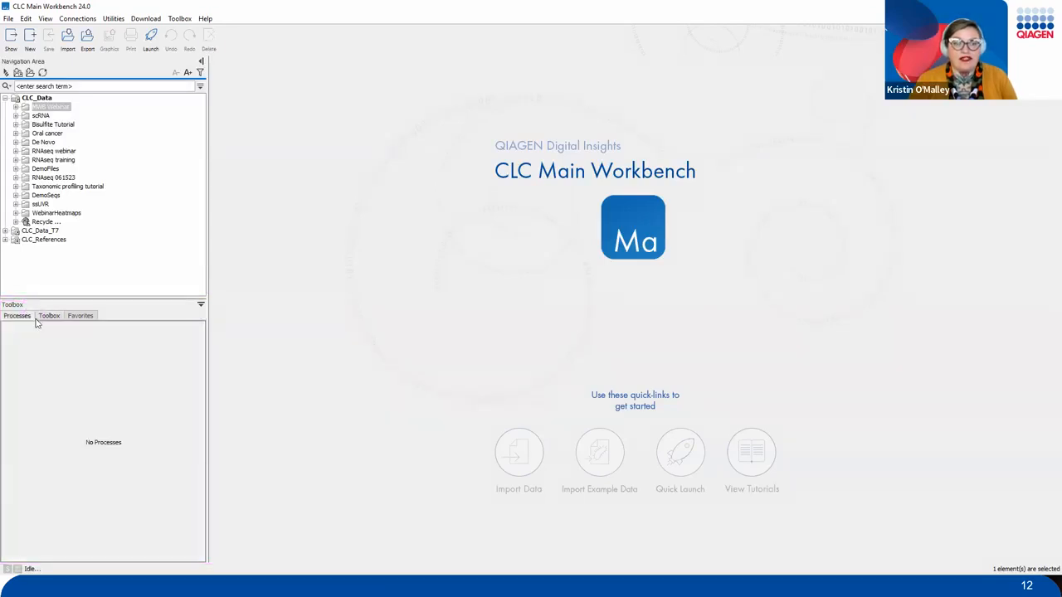
pyautogui.moveTo(128, 431); pyautogui.dragTo(171, 384)
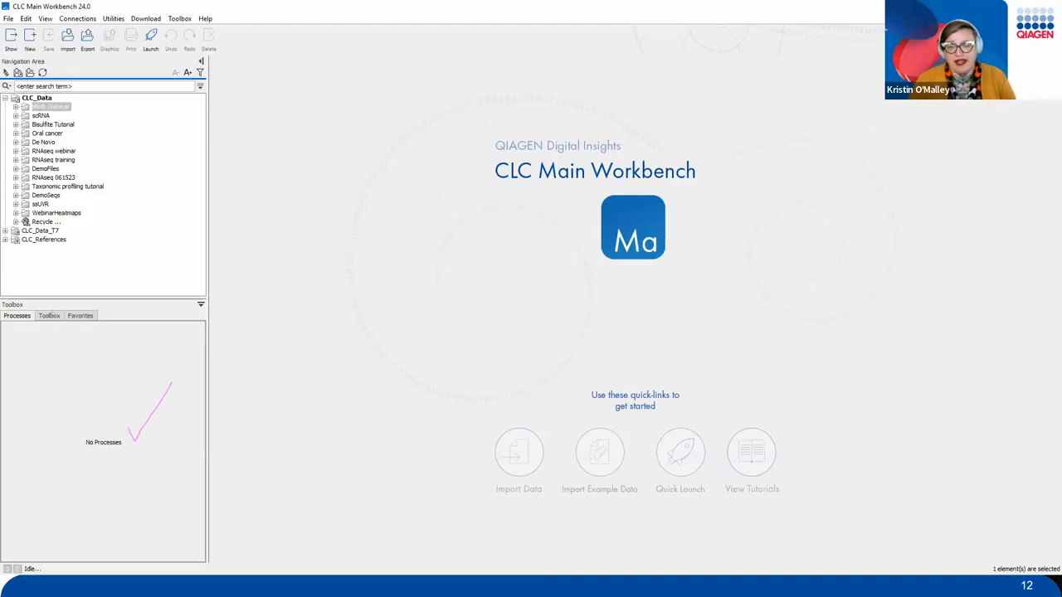
pyautogui.moveTo(63, 295)
pyautogui.mouseDown()
pyautogui.moveTo(30, 318)
pyautogui.moveTo(68, 305)
pyautogui.mouseUp()
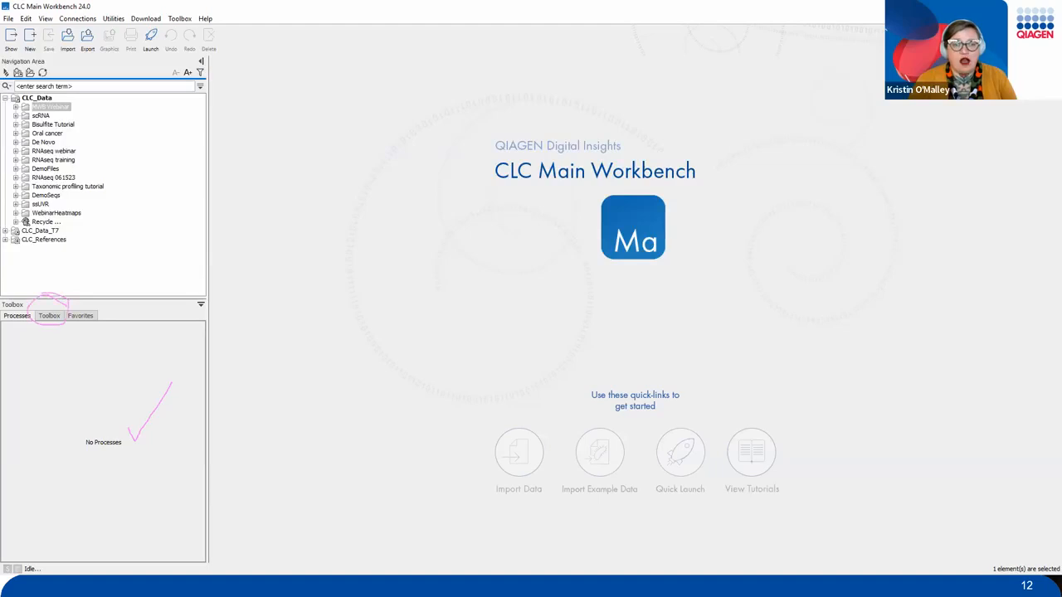
pyautogui.click(50, 316)
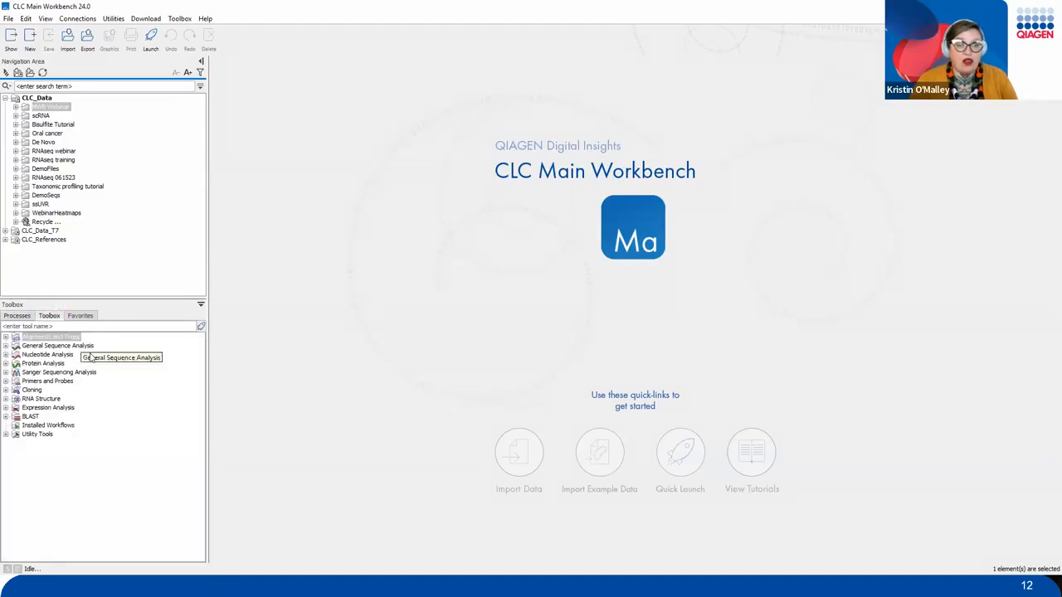
pyautogui.press('BackSpace')
pyautogui.moveTo(83, 336)
pyautogui.mouseDown()
pyautogui.moveTo(121, 417)
pyautogui.moveTo(91, 450)
pyautogui.mouseUp()
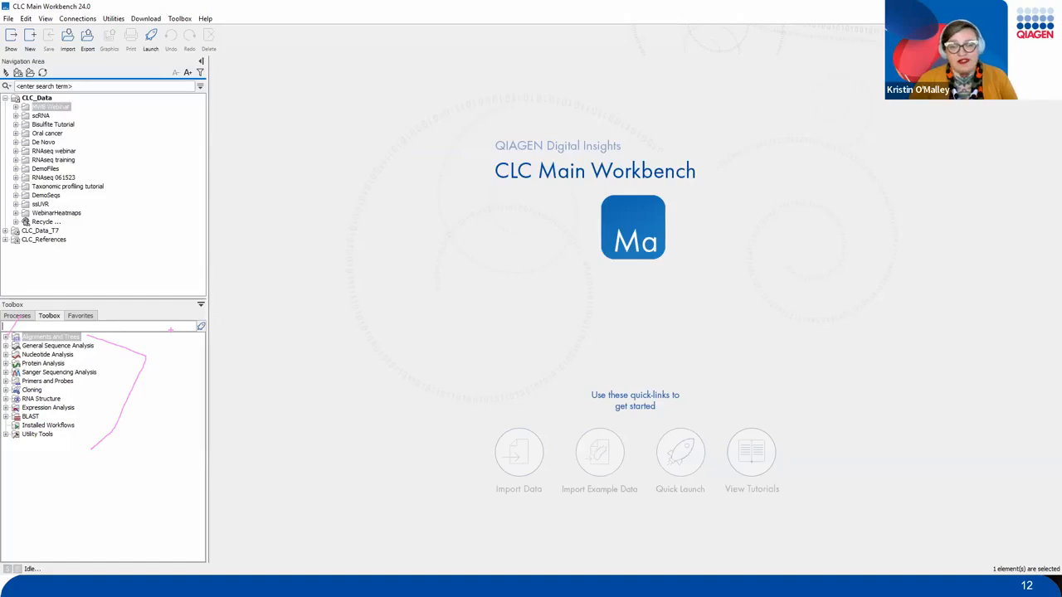
pyautogui.moveTo(103, 308)
pyautogui.mouseDown()
pyautogui.moveTo(60, 304)
pyautogui.moveTo(107, 327)
pyautogui.moveTo(106, 304)
pyautogui.mouseUp()
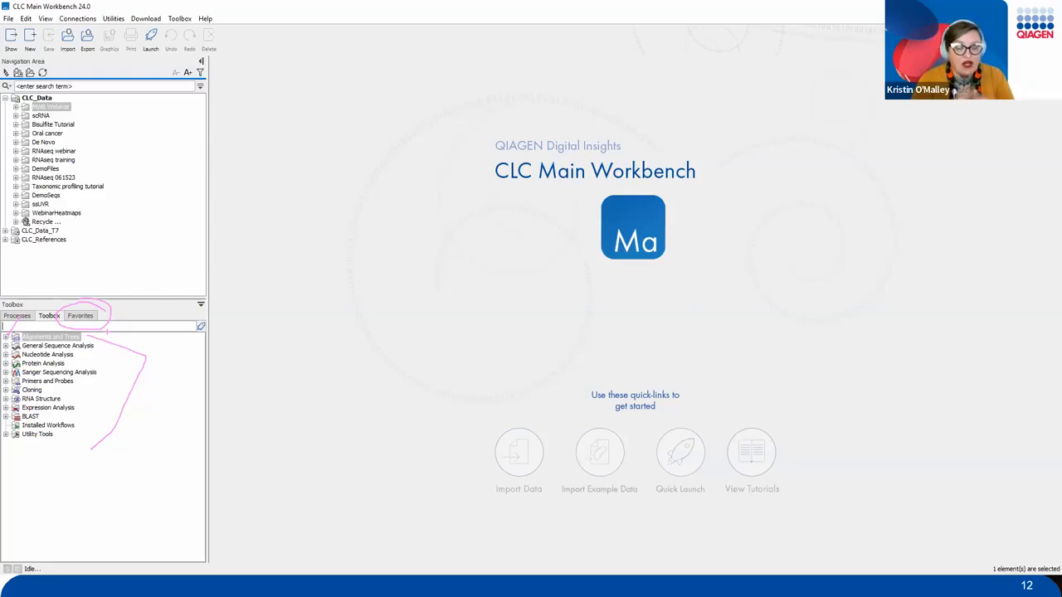
pyautogui.press('Escape')
pyautogui.hotkey('ctrl', '2')
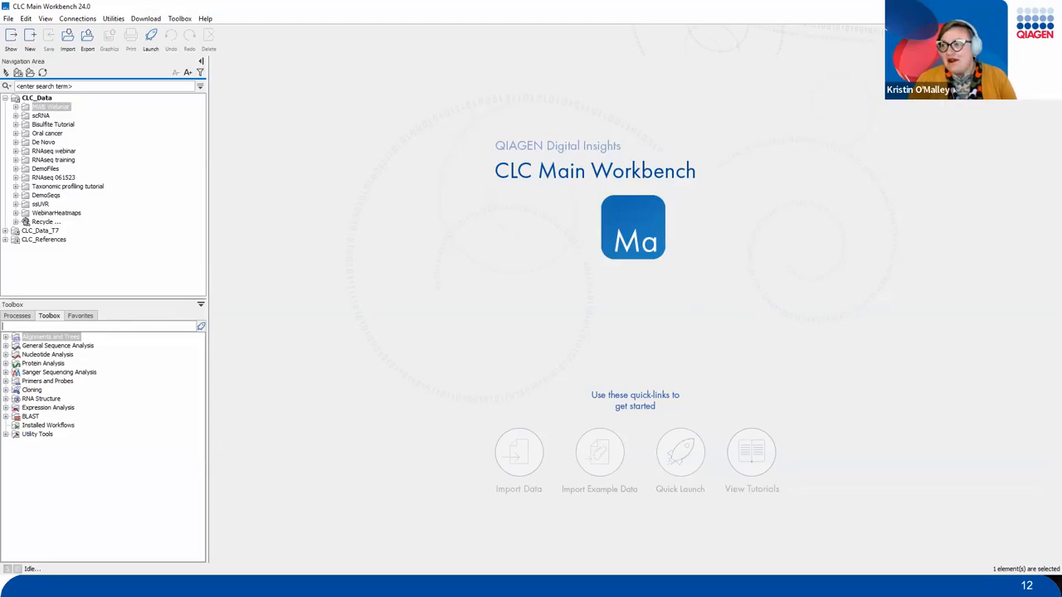
pyautogui.moveTo(989, 101); pyautogui.dragTo(1011, 261)
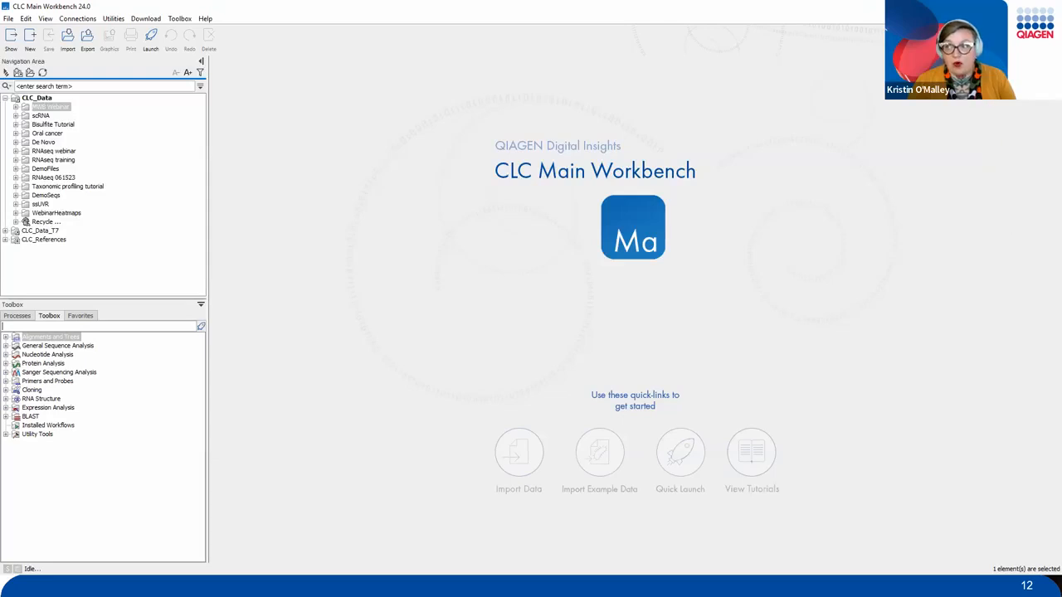
pyautogui.moveTo(970, 178); pyautogui.dragTo(1012, 101)
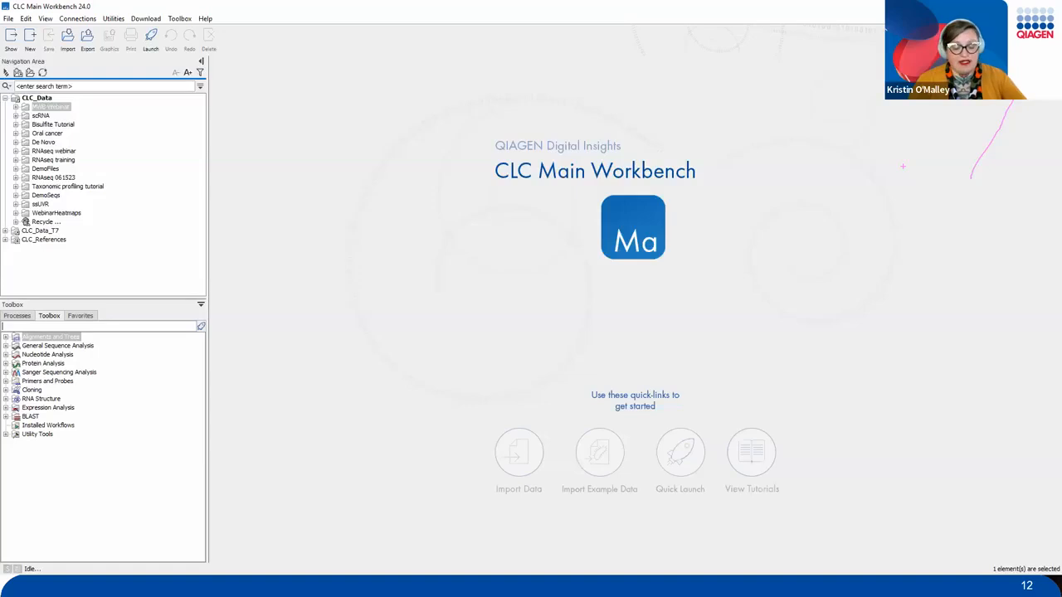
# Look through the available help and support options without choosing any of them.
pyautogui.press('Escape')
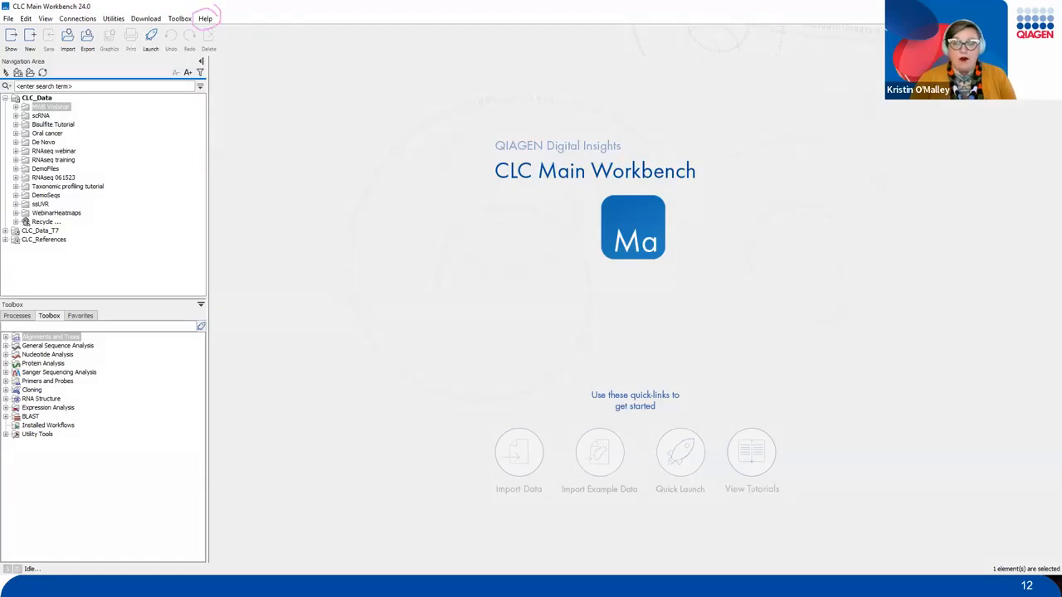
pyautogui.click(205, 19)
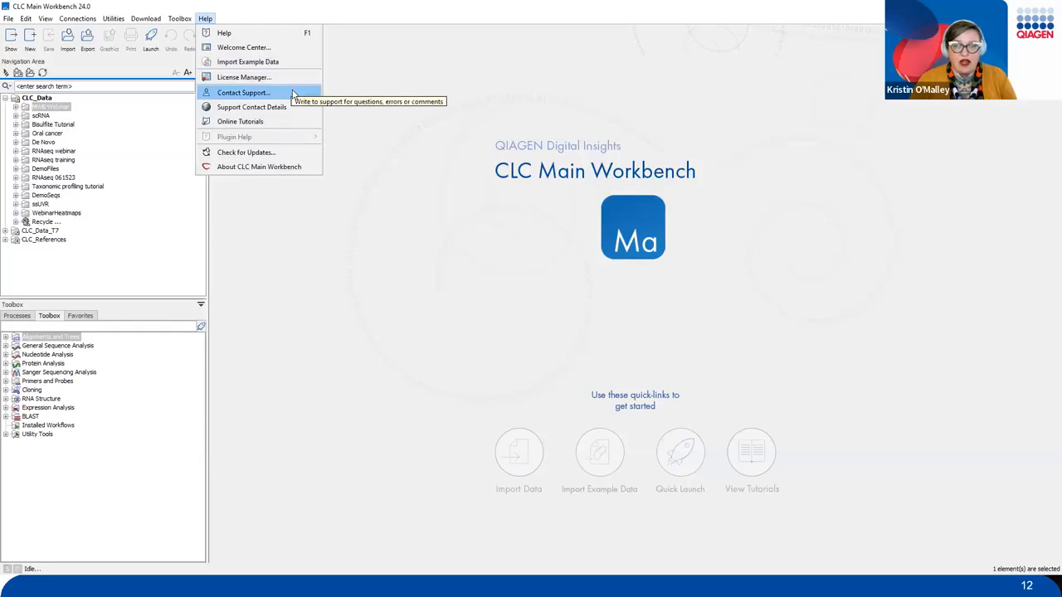
pyautogui.click(371, 78)
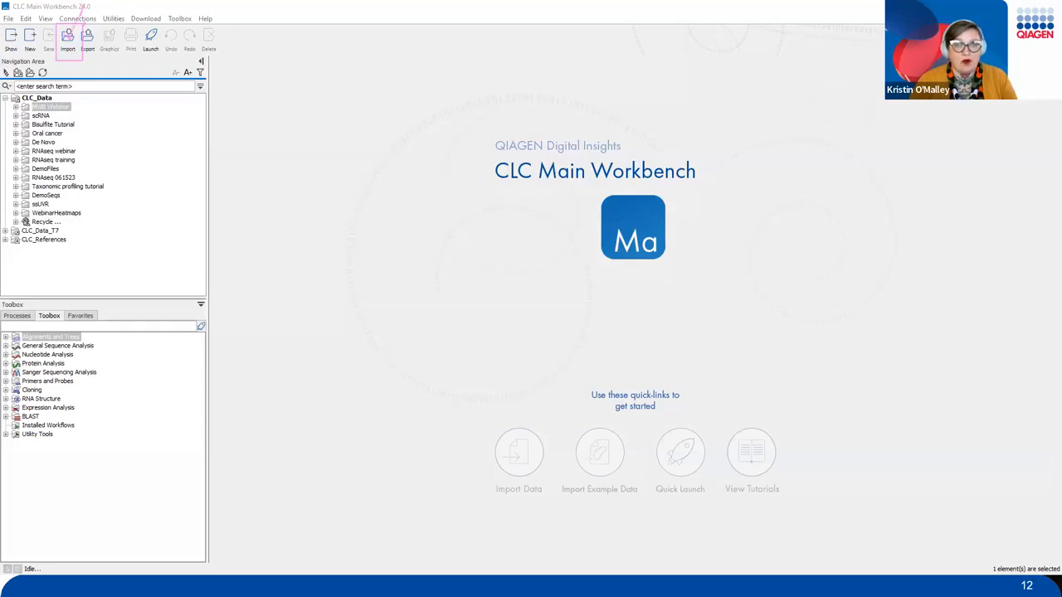
# Start a standard import and add Phylogeny_module_example_data.fa from the CLC Main workbench folder as the file to import.
pyautogui.moveTo(64, 33); pyautogui.dragTo(81, 44)
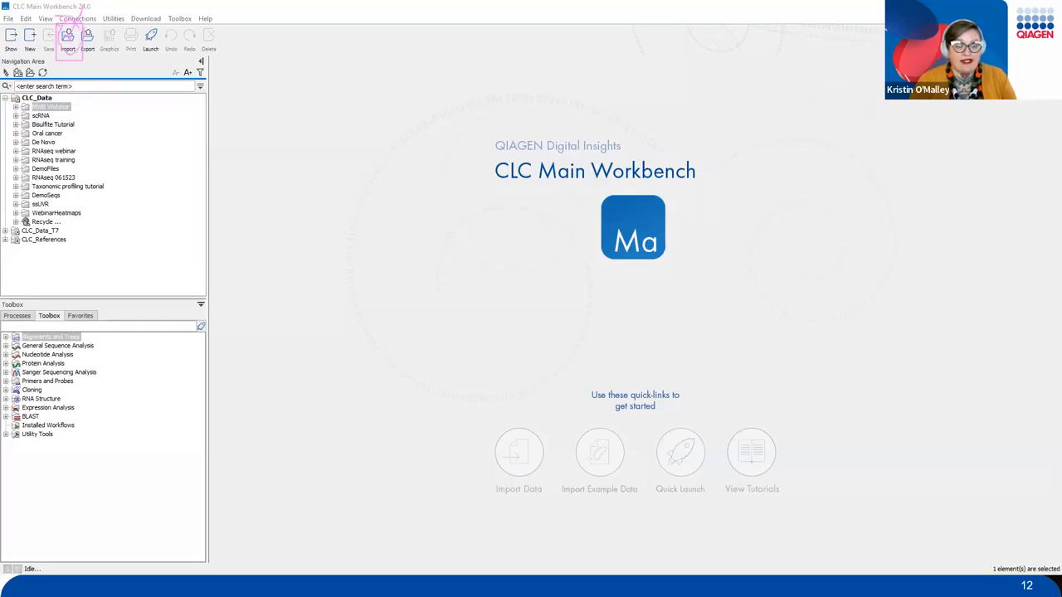
pyautogui.click(68, 38)
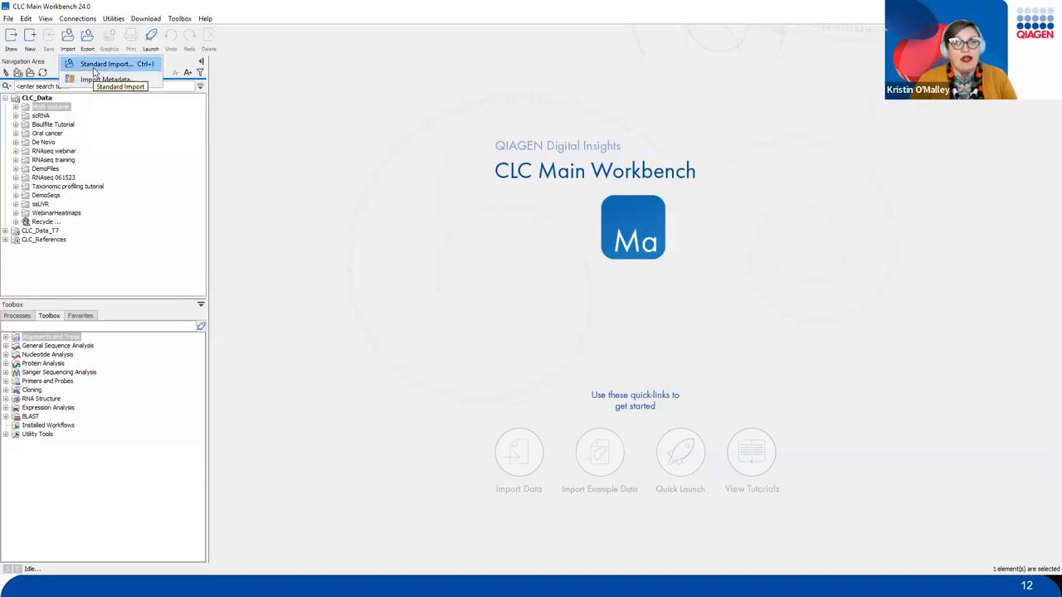
pyautogui.click(94, 70)
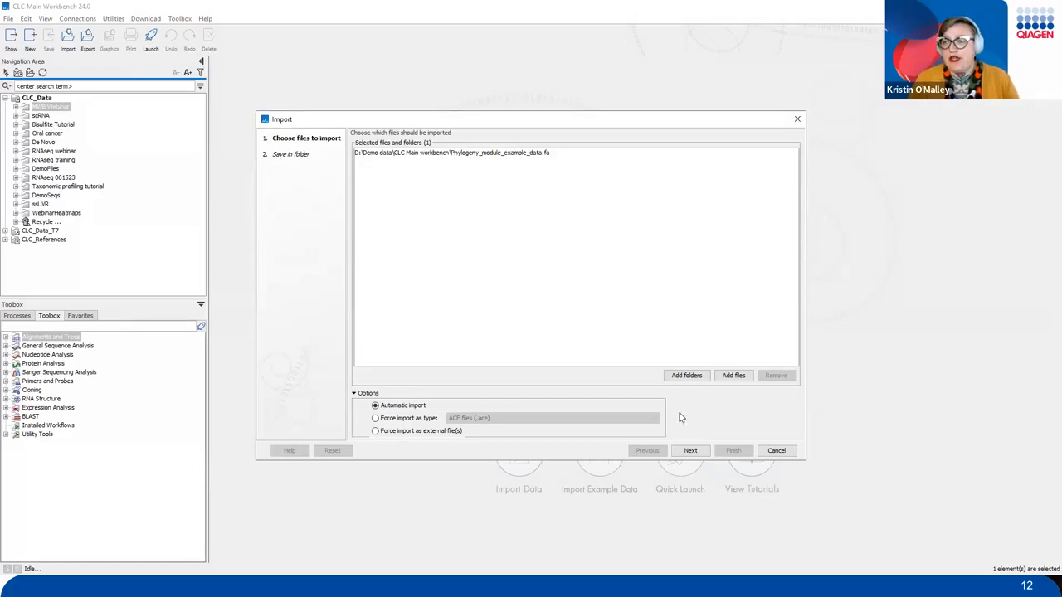
pyautogui.moveTo(649, 357)
pyautogui.mouseDown()
pyautogui.moveTo(712, 413)
pyautogui.moveTo(763, 412)
pyautogui.moveTo(762, 395)
pyautogui.mouseUp()
pyautogui.moveTo(677, 354)
pyautogui.mouseDown()
pyautogui.moveTo(689, 370)
pyautogui.moveTo(706, 326)
pyautogui.mouseUp()
pyautogui.moveTo(729, 368); pyautogui.dragTo(769, 304)
pyautogui.moveTo(757, 365)
pyautogui.mouseDown()
pyautogui.moveTo(721, 366)
pyautogui.moveTo(755, 365)
pyautogui.moveTo(731, 359)
pyautogui.mouseUp()
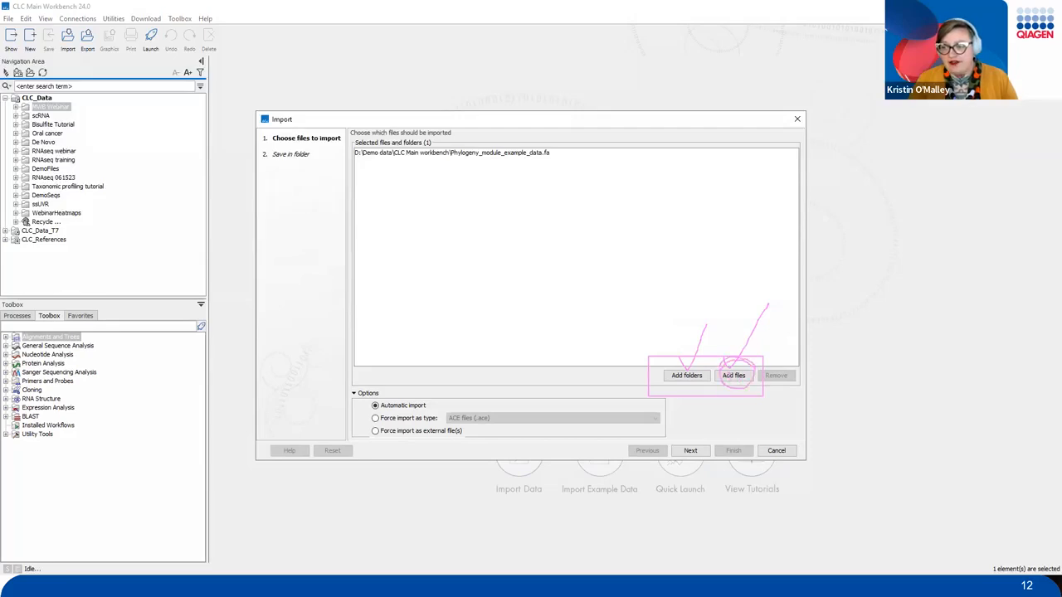
pyautogui.press('Escape')
pyautogui.click(732, 377)
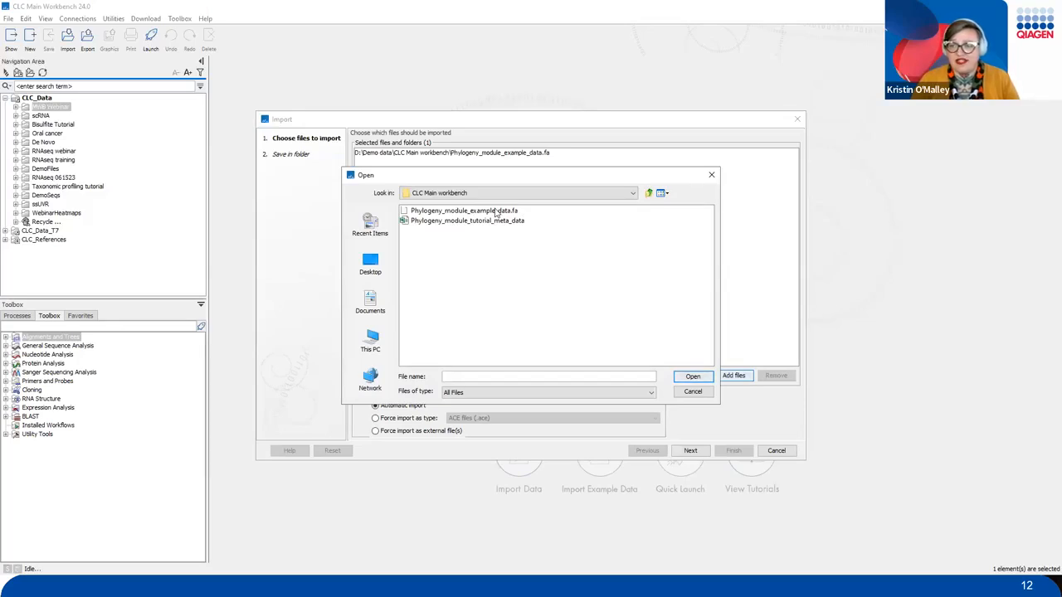
pyautogui.click(497, 212)
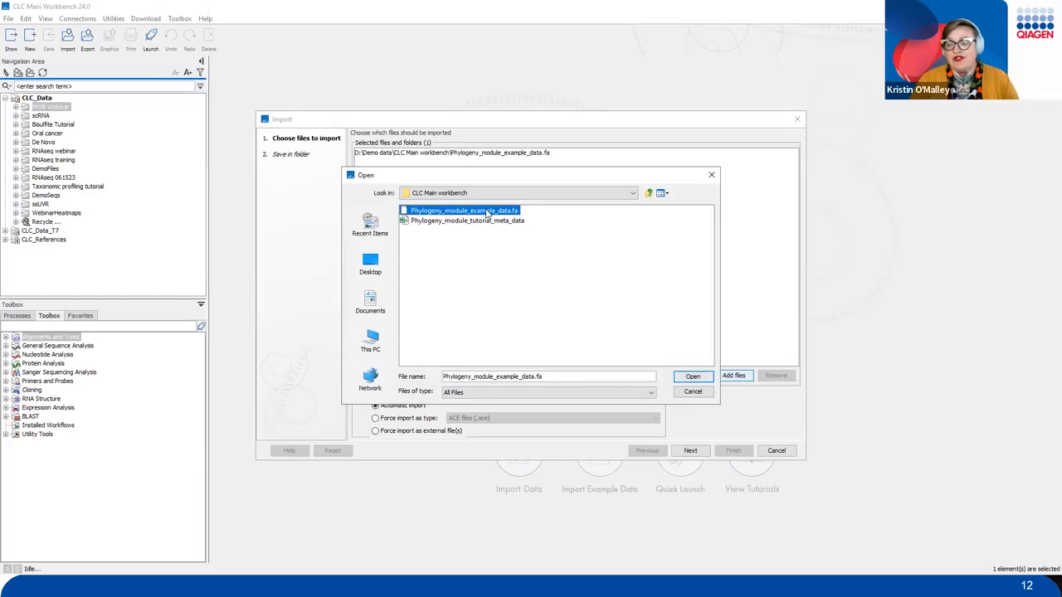
pyautogui.click(693, 378)
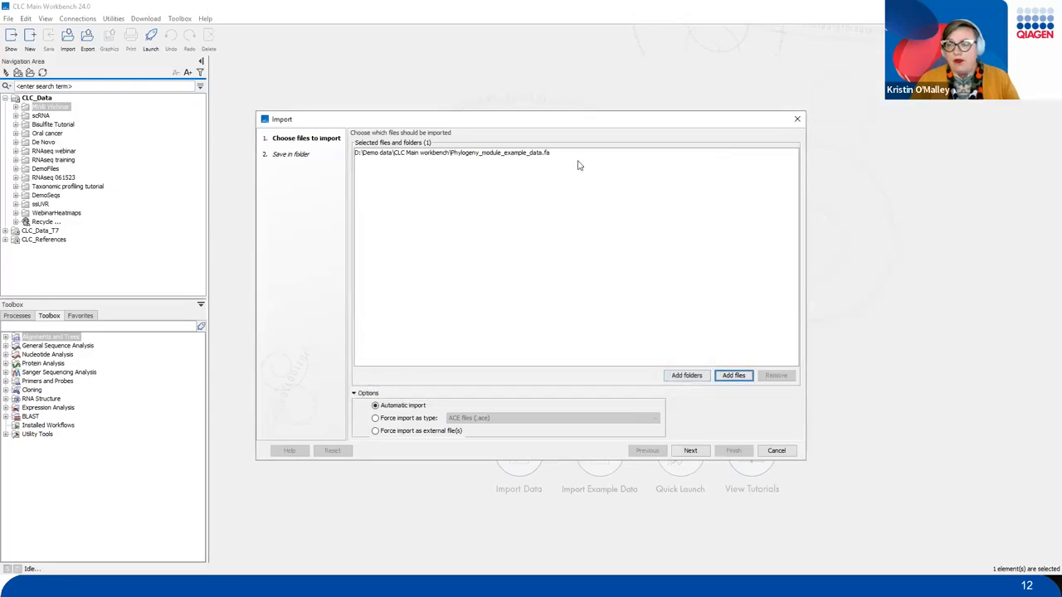
pyautogui.moveTo(544, 152)
pyautogui.mouseDown()
pyautogui.moveTo(554, 159)
pyautogui.moveTo(591, 116)
pyautogui.mouseUp()
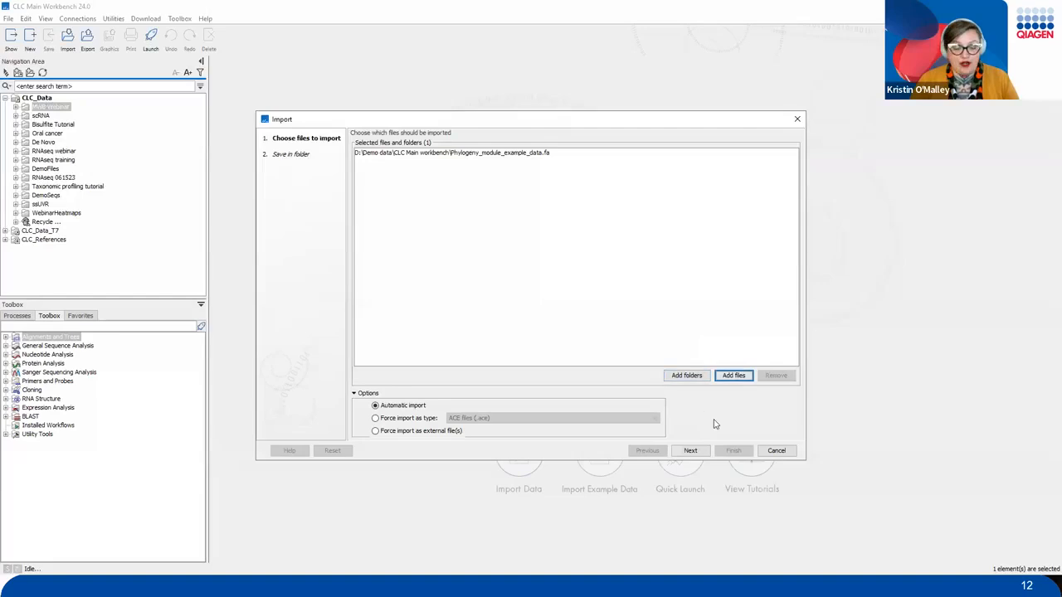
pyautogui.moveTo(715, 442)
pyautogui.mouseDown()
pyautogui.moveTo(647, 444)
pyautogui.moveTo(718, 466)
pyautogui.moveTo(702, 424)
pyautogui.mouseUp()
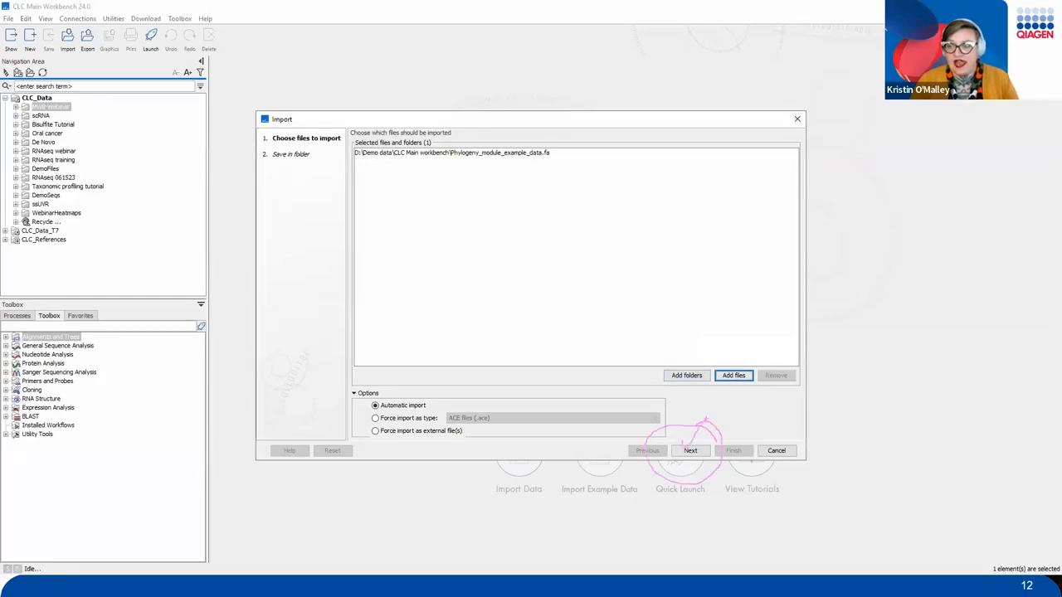
pyautogui.moveTo(360, 335)
pyautogui.mouseDown()
pyautogui.moveTo(357, 387)
pyautogui.moveTo(379, 377)
pyautogui.moveTo(365, 389)
pyautogui.moveTo(419, 412)
pyautogui.moveTo(403, 396)
pyautogui.mouseUp()
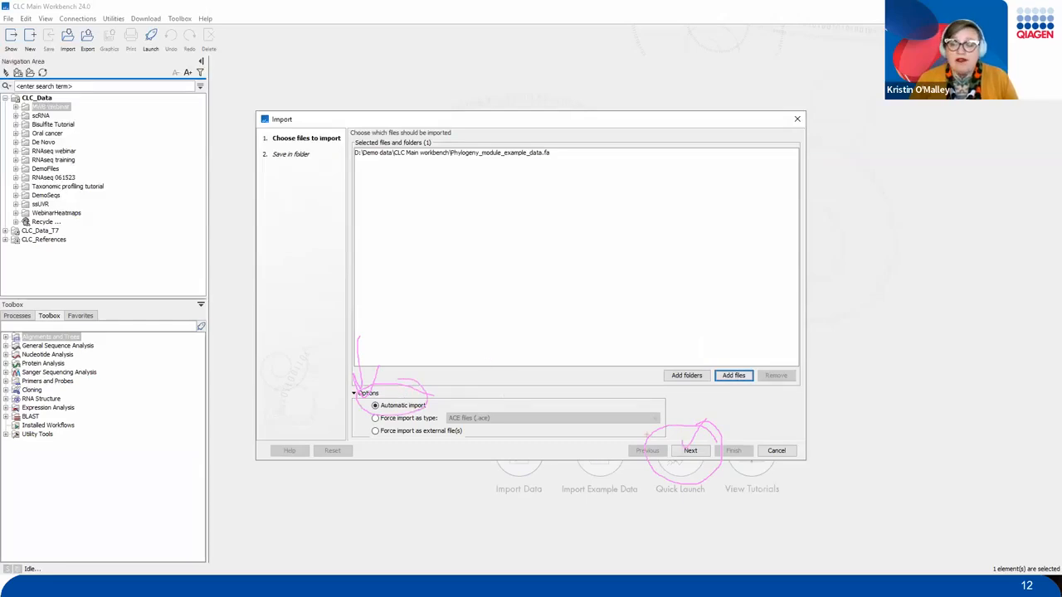
pyautogui.press('Escape')
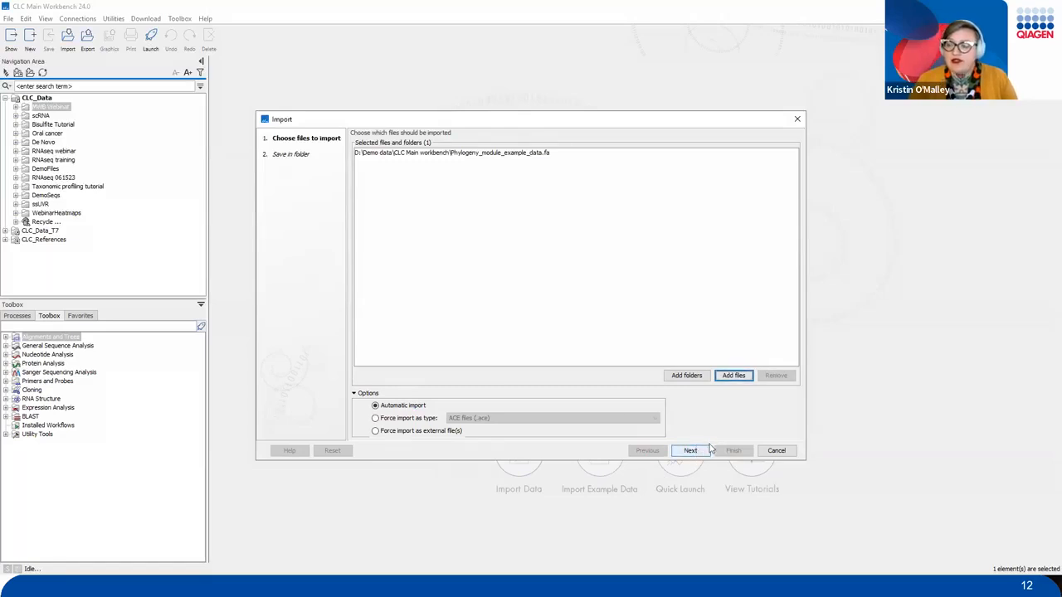
pyautogui.moveTo(725, 439)
pyautogui.mouseDown()
pyautogui.moveTo(667, 437)
pyautogui.moveTo(693, 423)
pyautogui.mouseUp()
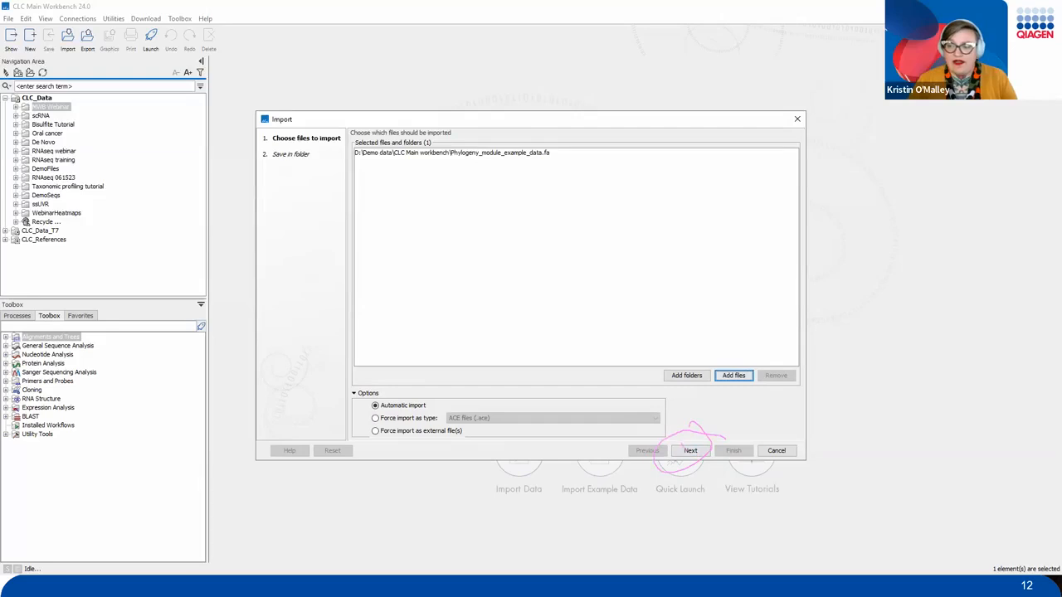
# Continue the import to the save location and create a folder named Webinar inside the MWB Webinar folder.
pyautogui.click(693, 453)
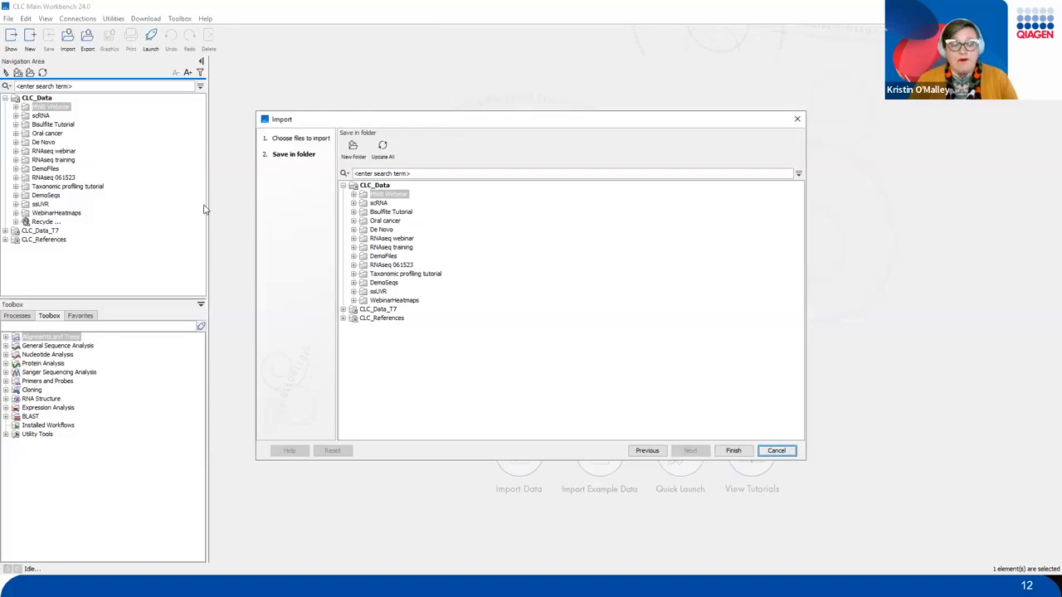
pyautogui.moveTo(207, 191)
pyautogui.mouseDown()
pyautogui.moveTo(146, 177)
pyautogui.moveTo(185, 158)
pyautogui.moveTo(155, 223)
pyautogui.mouseUp()
pyautogui.moveTo(285, 171)
pyautogui.mouseDown()
pyautogui.moveTo(324, 205)
pyautogui.moveTo(278, 224)
pyautogui.mouseUp()
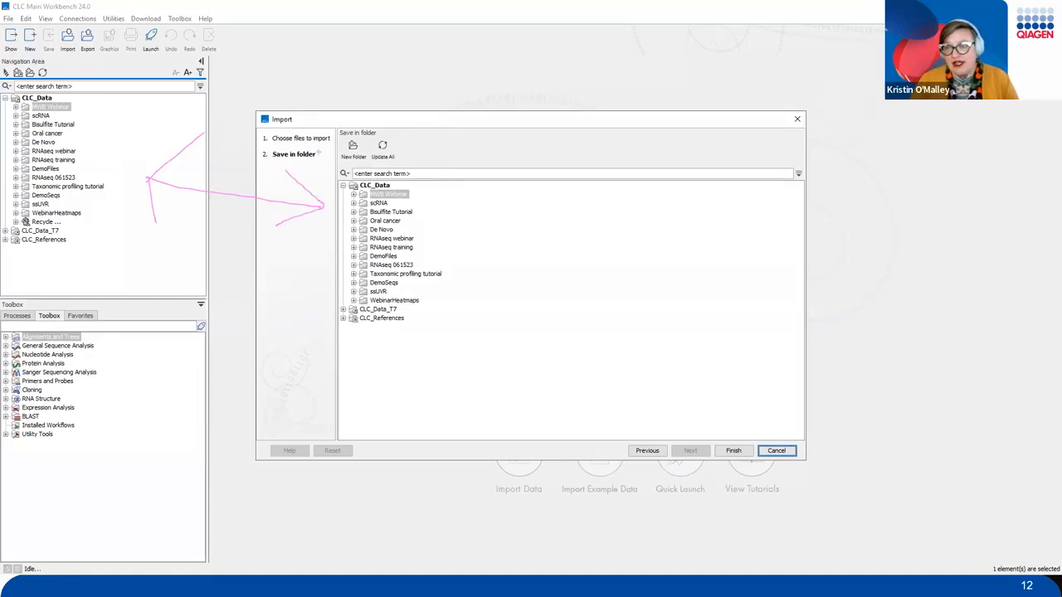
pyautogui.moveTo(365, 135)
pyautogui.mouseDown()
pyautogui.moveTo(373, 169)
pyautogui.moveTo(366, 135)
pyautogui.mouseUp()
pyautogui.press('Escape')
pyautogui.click(355, 146)
pyautogui.write('Webinar')
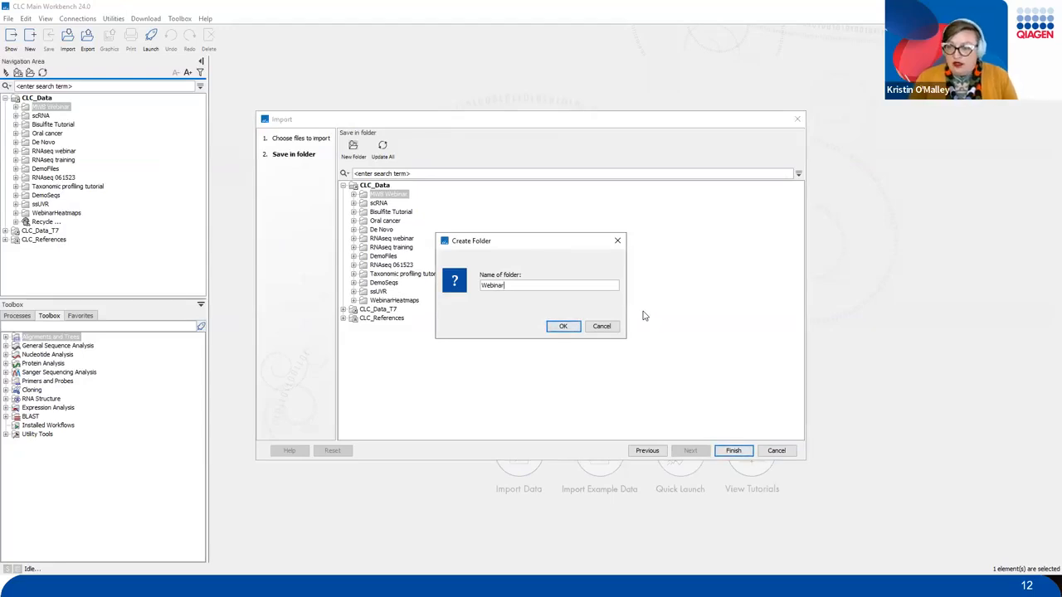
pyautogui.click(563, 327)
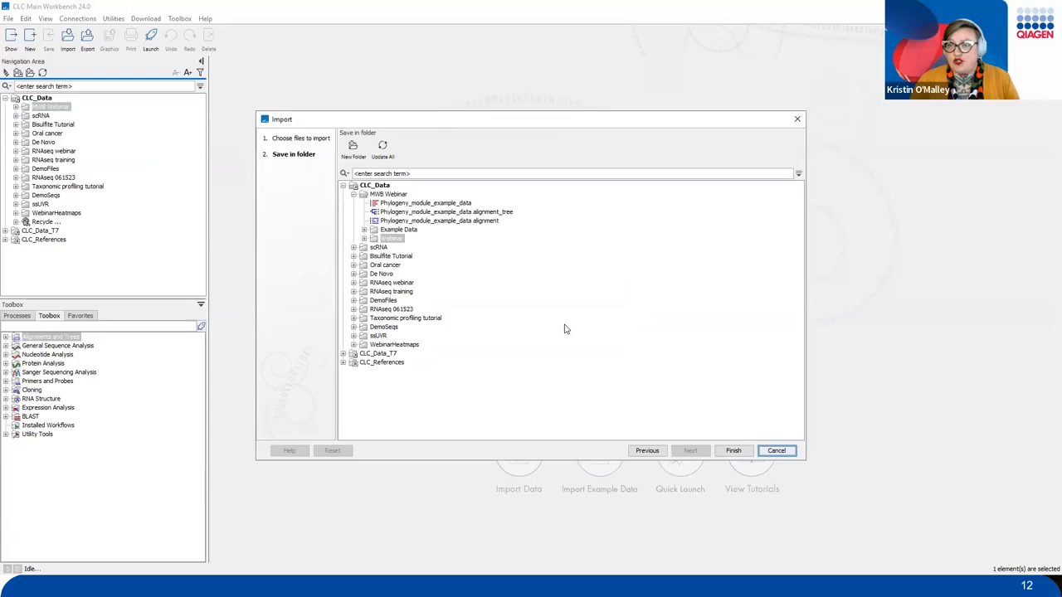
# Move the Webinar folder out of MWB Webinar to directly under CLC_Data and finish the import into it.
pyautogui.click(375, 240)
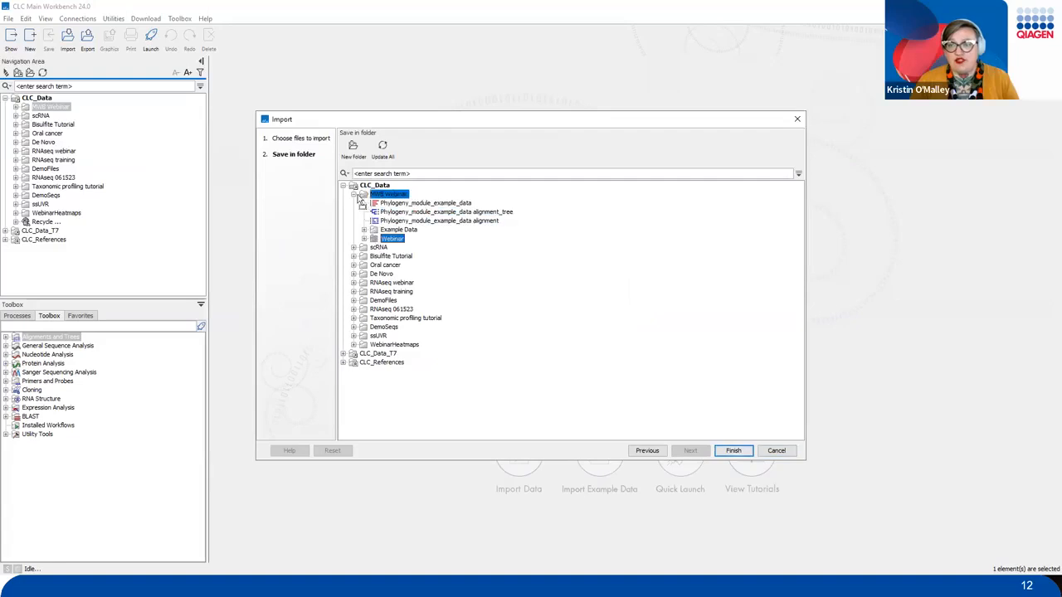
pyautogui.moveTo(367, 188); pyautogui.dragTo(373, 190)
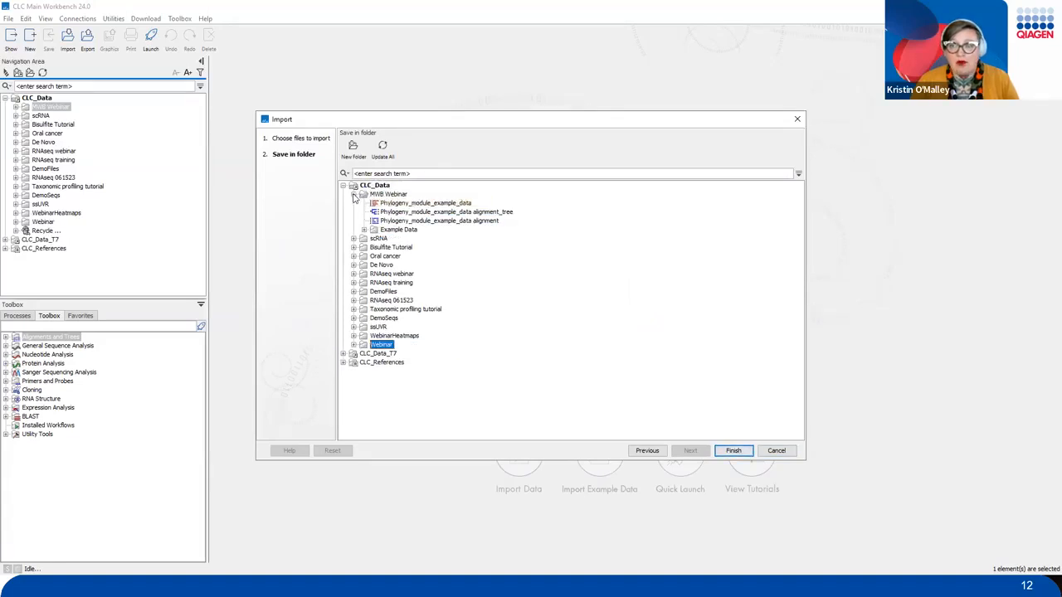
pyautogui.click(354, 194)
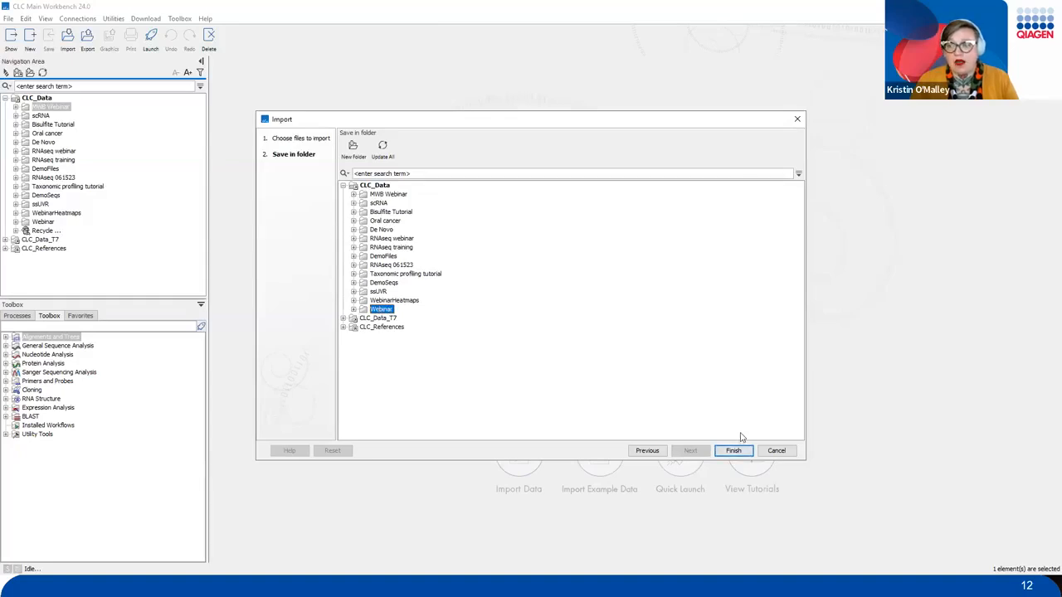
pyautogui.moveTo(770, 439)
pyautogui.mouseDown()
pyautogui.moveTo(702, 445)
pyautogui.moveTo(705, 422)
pyautogui.moveTo(721, 438)
pyautogui.moveTo(752, 405)
pyautogui.mouseUp()
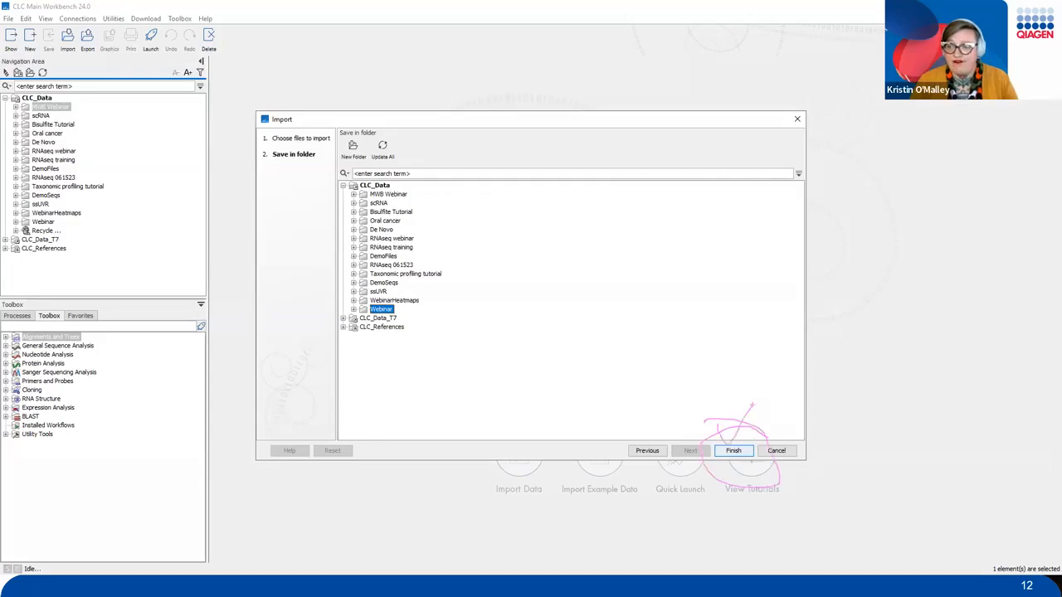
pyautogui.click(731, 451)
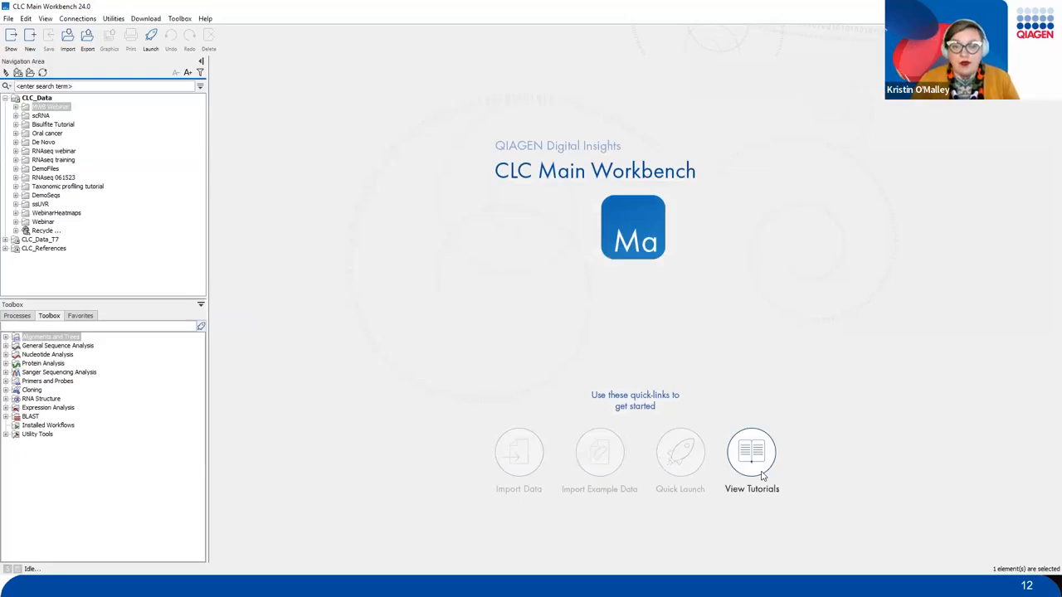
# Check the progress of the import in the list of running processes.
pyautogui.click(25, 319)
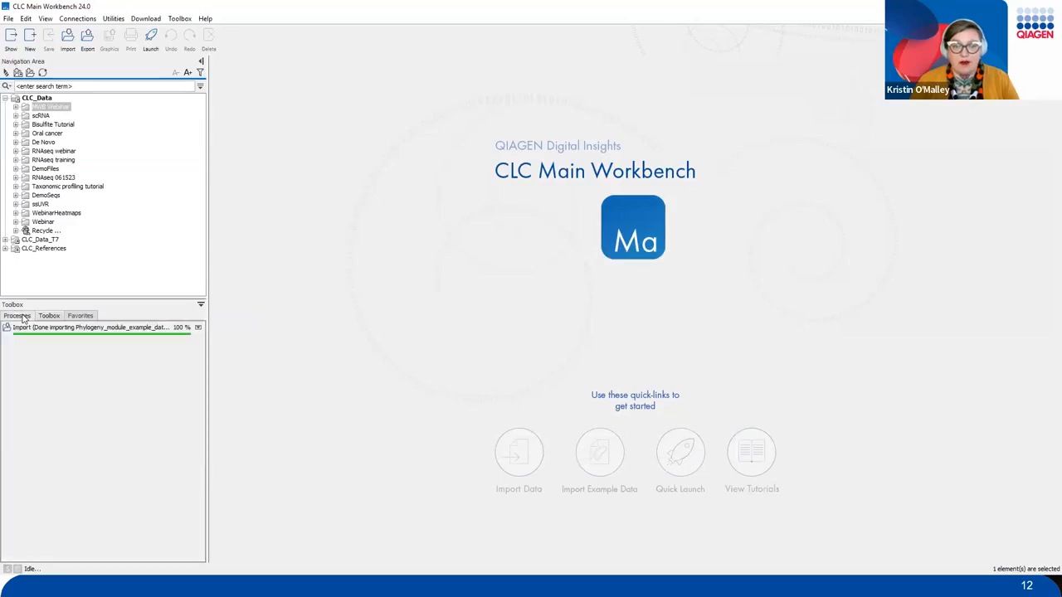
pyautogui.moveTo(58, 297)
pyautogui.mouseDown()
pyautogui.moveTo(6, 328)
pyautogui.moveTo(208, 355)
pyautogui.moveTo(91, 295)
pyautogui.moveTo(56, 296)
pyautogui.moveTo(102, 244)
pyautogui.mouseUp()
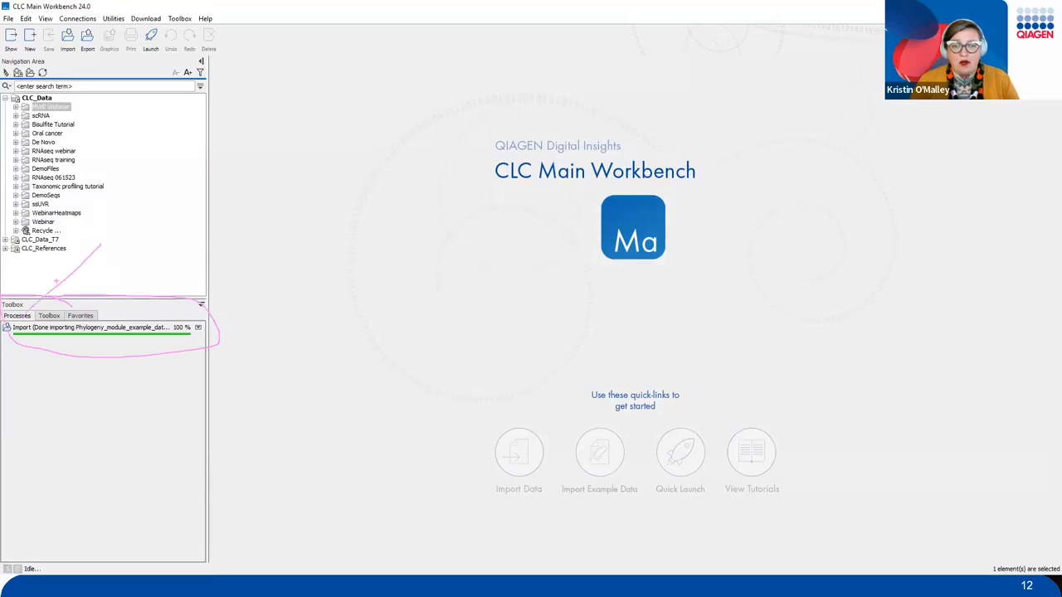
pyautogui.moveTo(28, 279); pyautogui.dragTo(26, 297)
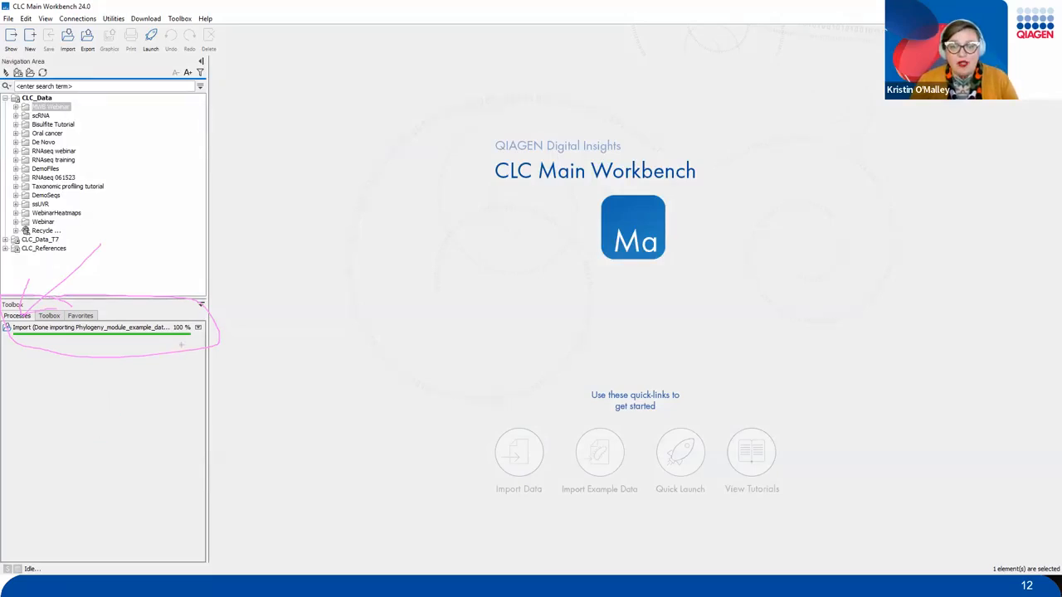
pyautogui.moveTo(205, 283); pyautogui.dragTo(182, 319)
pyautogui.press('Escape')
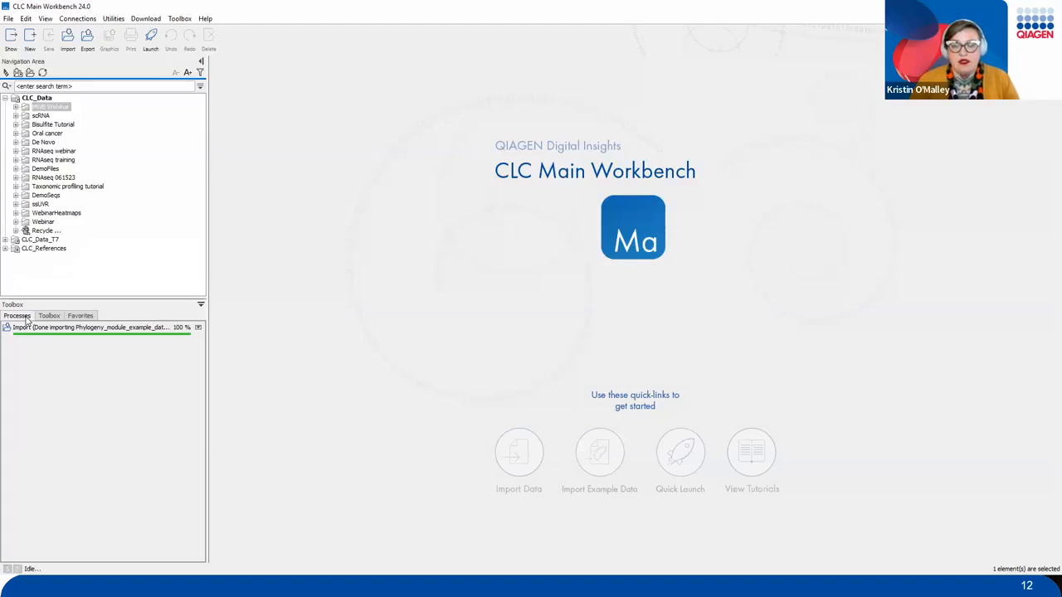
# Open the imported Phylogeny_module_example_data sequence list from the Webinar folder.
pyautogui.moveTo(55, 218)
pyautogui.mouseDown()
pyautogui.moveTo(67, 217)
pyautogui.moveTo(88, 185)
pyautogui.moveTo(15, 209)
pyautogui.moveTo(41, 235)
pyautogui.moveTo(29, 207)
pyautogui.mouseUp()
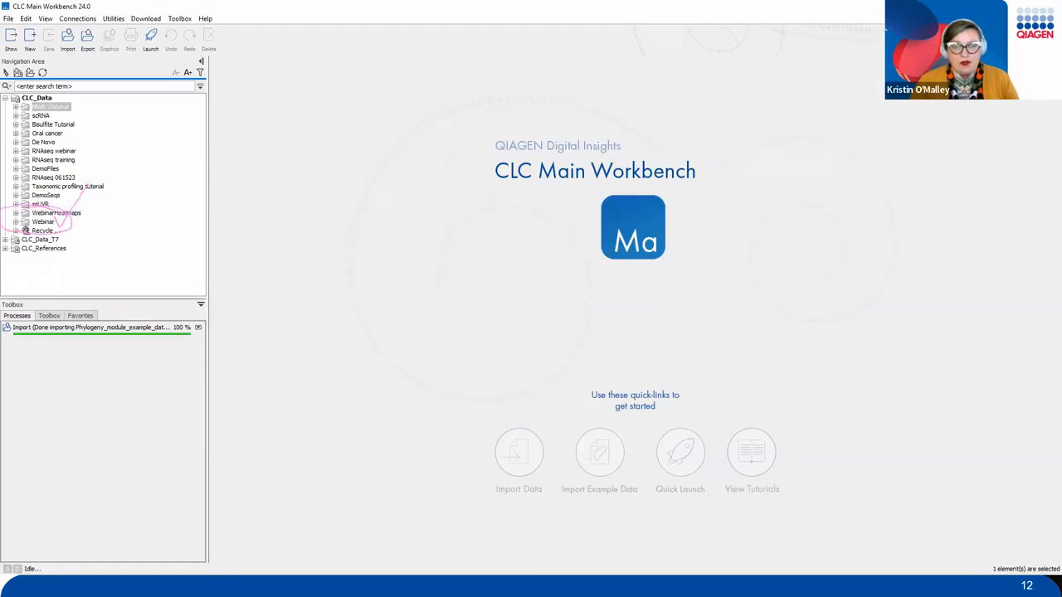
pyautogui.click(16, 222)
pyautogui.click(72, 231)
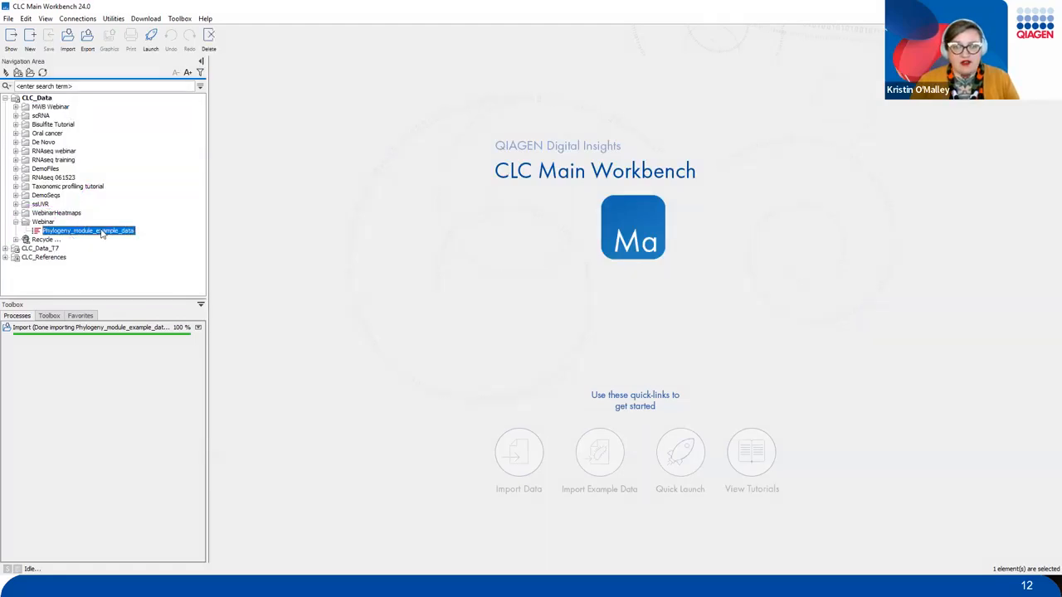
pyautogui.doubleClick(102, 233)
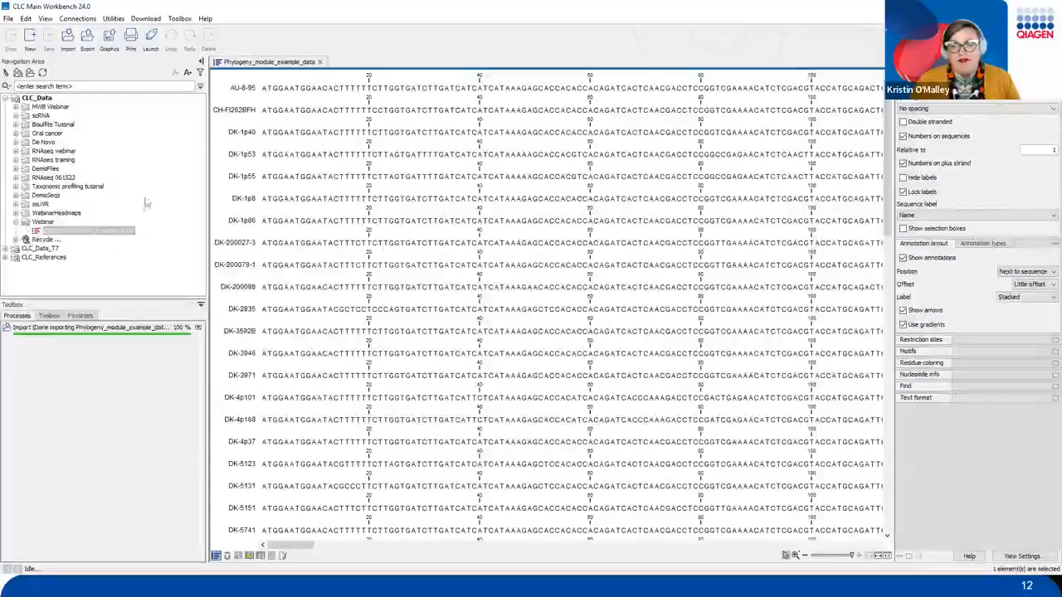
# Look through the sequences in the opened list down to the last one and return to the first.
pyautogui.scroll(-1, 290, 156)
pyautogui.scroll(-10, 291, 156)
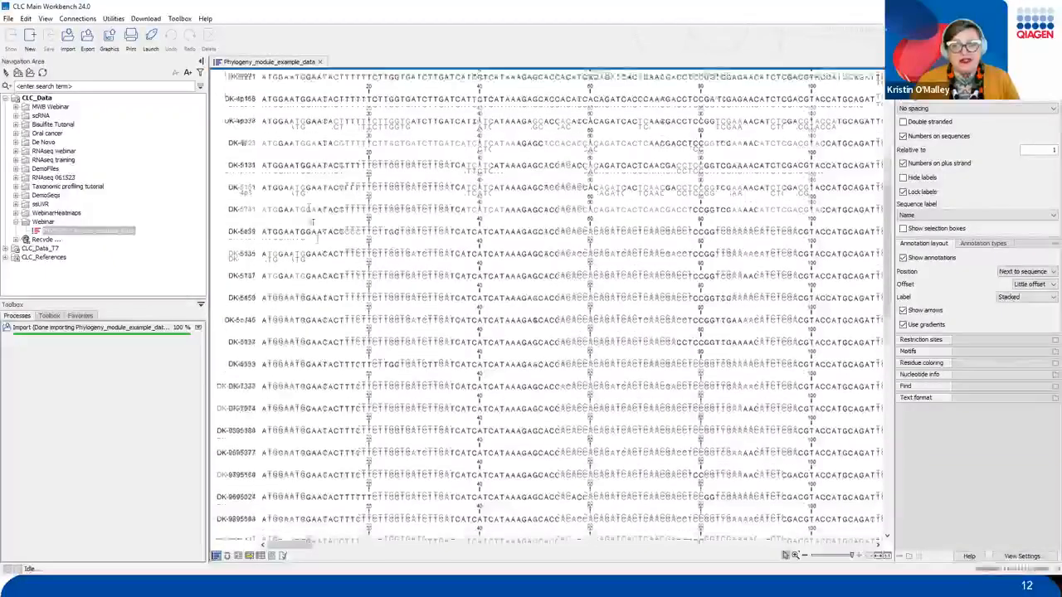
pyautogui.scroll(-4, 330, 282)
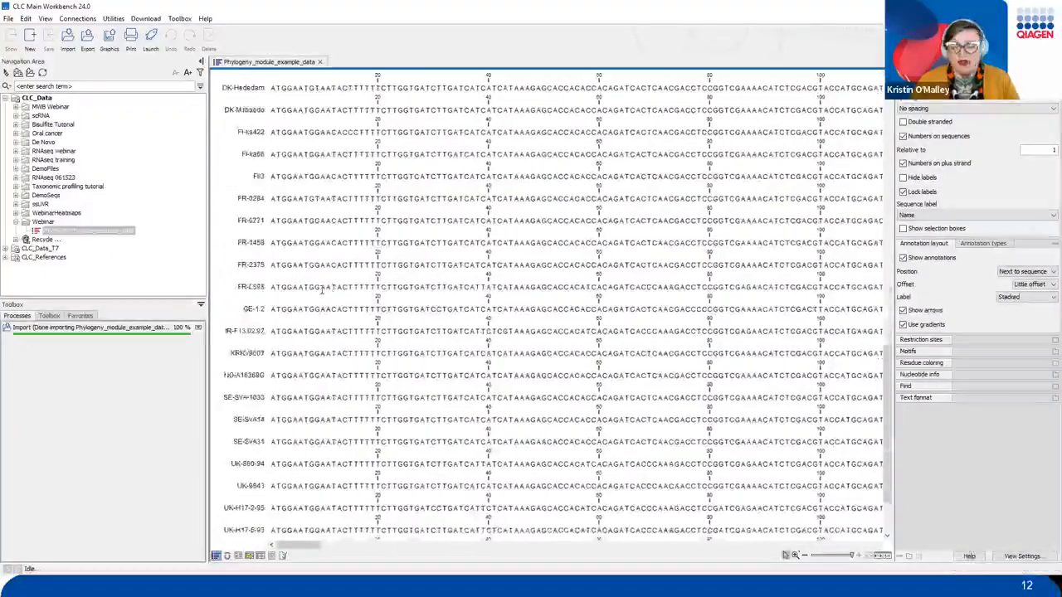
pyautogui.scroll(1, 331, 365)
pyautogui.scroll(-1, 334, 378)
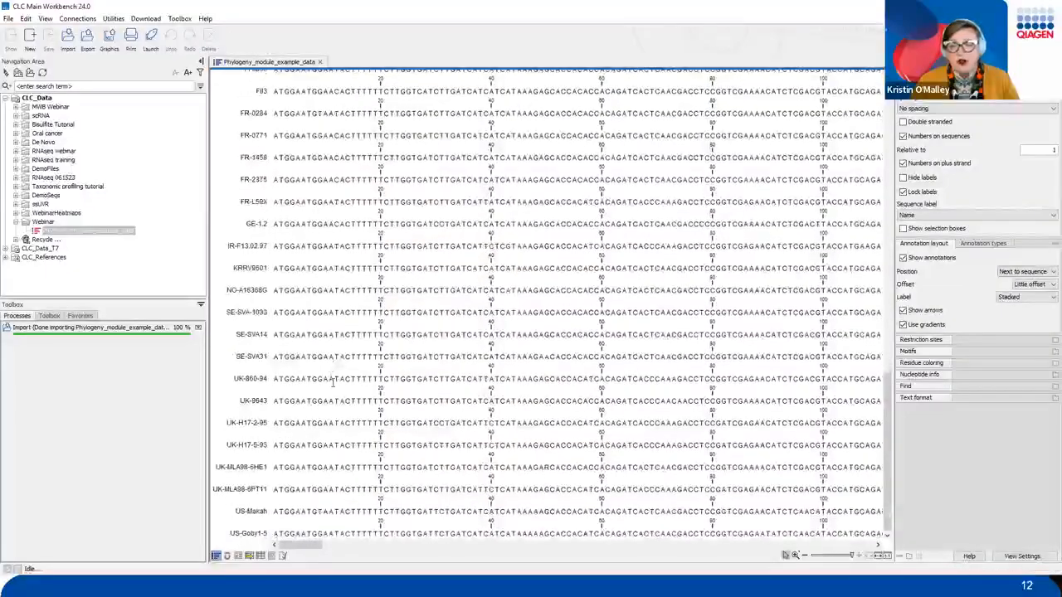
pyautogui.scroll(15, 350, 383)
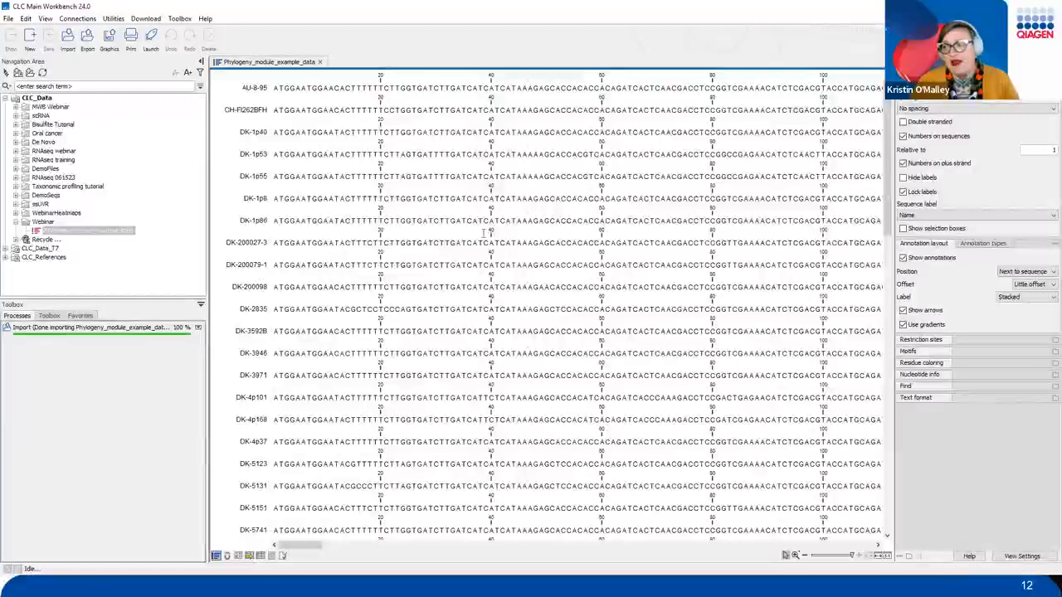
pyautogui.moveTo(586, 202); pyautogui.dragTo(904, 200)
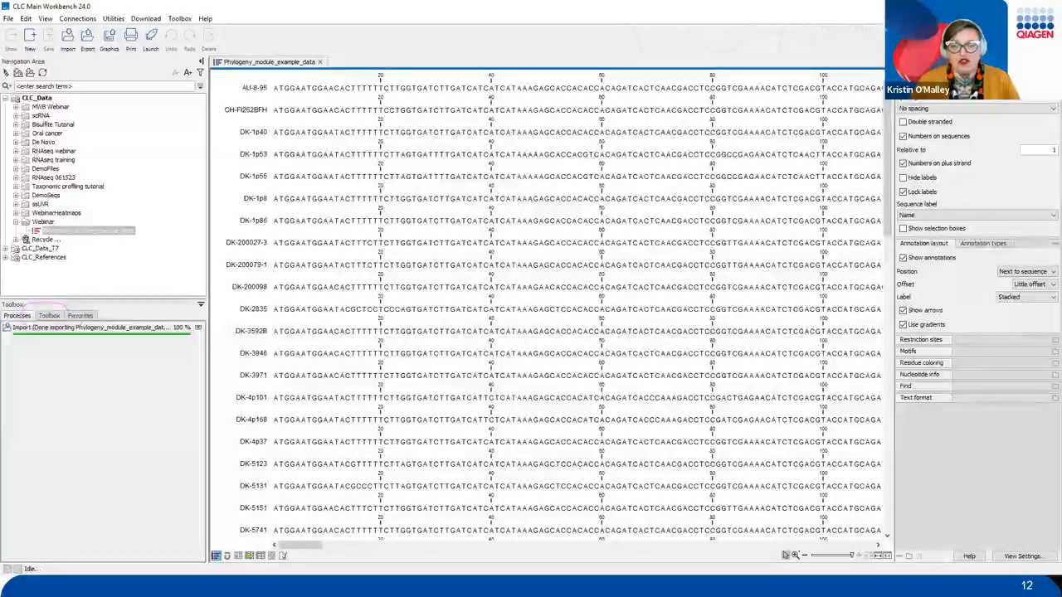
# Return to the list of analysis tools and expand the Alignments and Trees group to find Create Alignment.
pyautogui.click(52, 316)
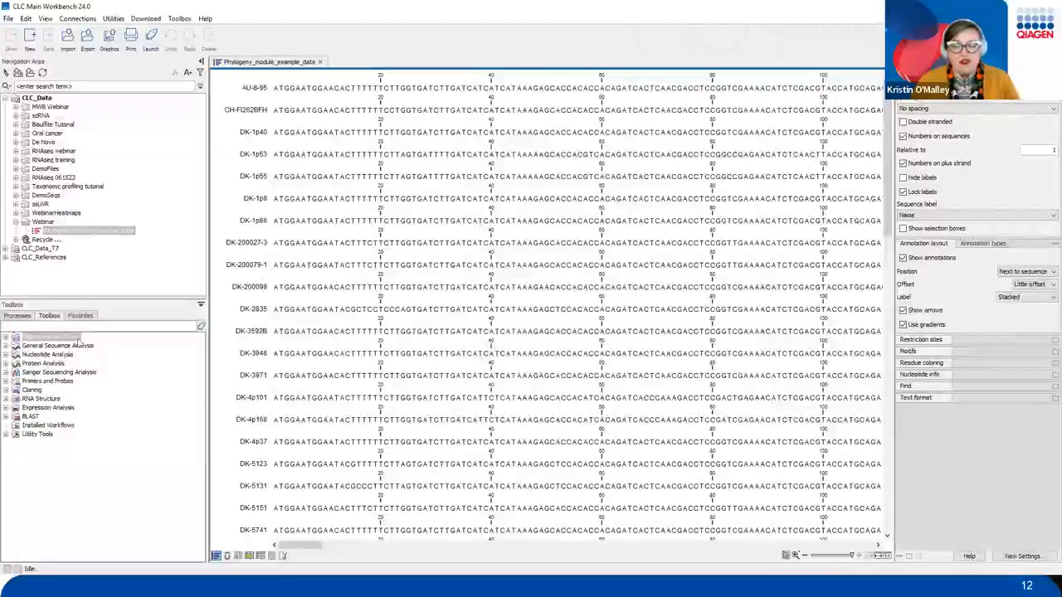
pyautogui.moveTo(84, 336)
pyautogui.mouseDown()
pyautogui.moveTo(124, 365)
pyautogui.moveTo(124, 448)
pyautogui.moveTo(52, 450)
pyautogui.mouseUp()
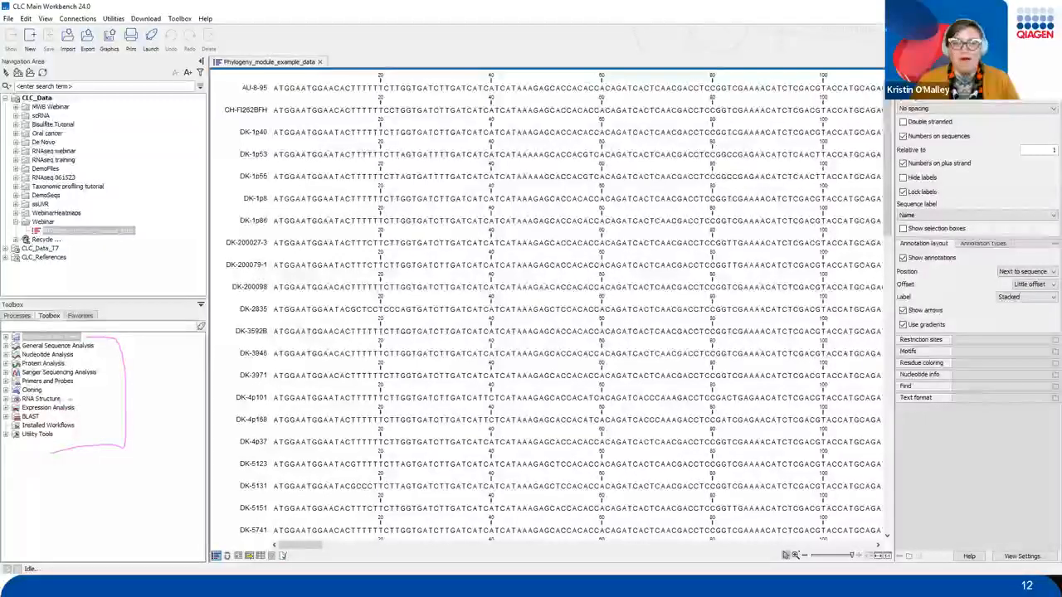
pyautogui.moveTo(93, 334)
pyautogui.mouseDown()
pyautogui.moveTo(41, 327)
pyautogui.moveTo(6, 341)
pyautogui.moveTo(101, 343)
pyautogui.moveTo(35, 329)
pyautogui.mouseUp()
pyautogui.press('Escape')
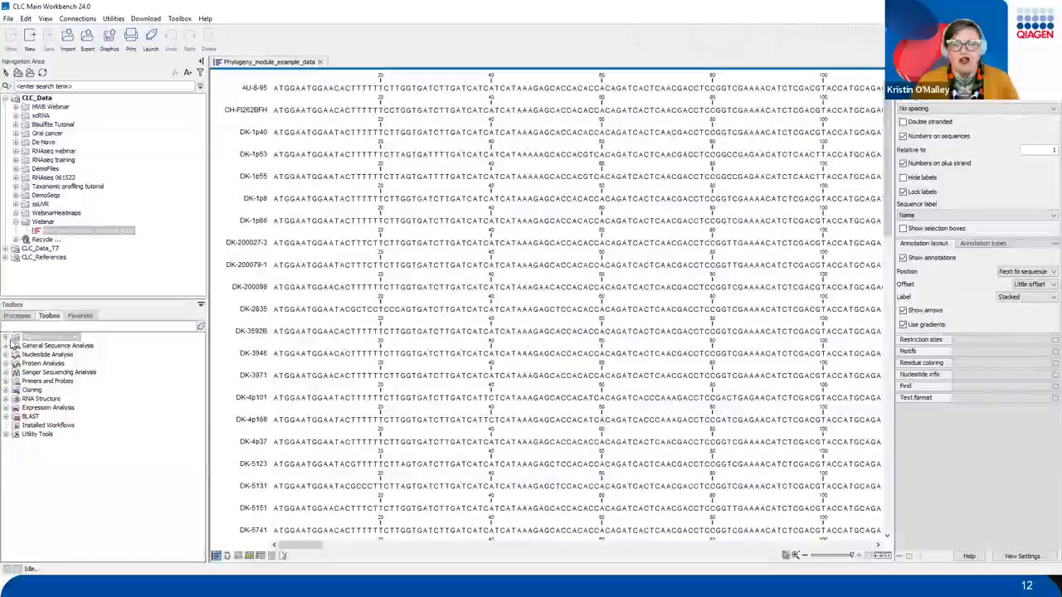
pyautogui.doubleClick(13, 337)
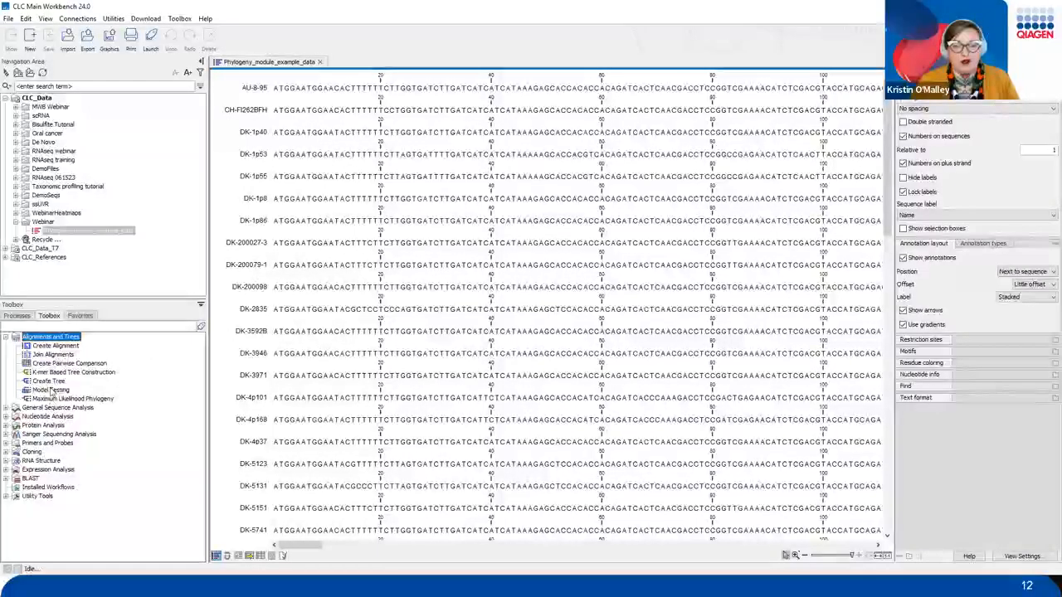
pyautogui.click(51, 349)
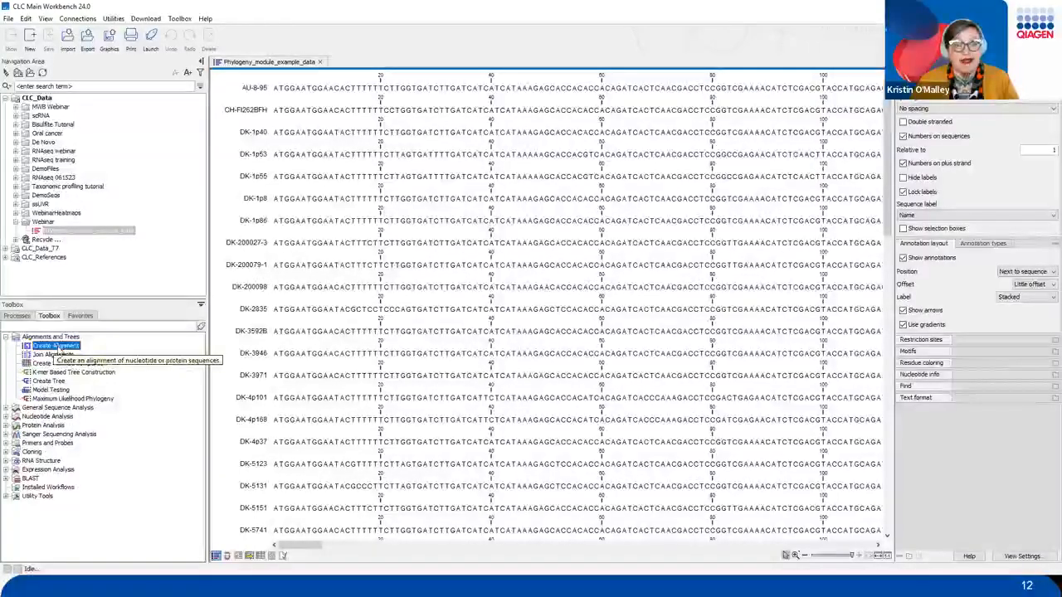
pyautogui.moveTo(8, 352)
pyautogui.mouseDown()
pyautogui.moveTo(76, 360)
pyautogui.moveTo(84, 337)
pyautogui.mouseUp()
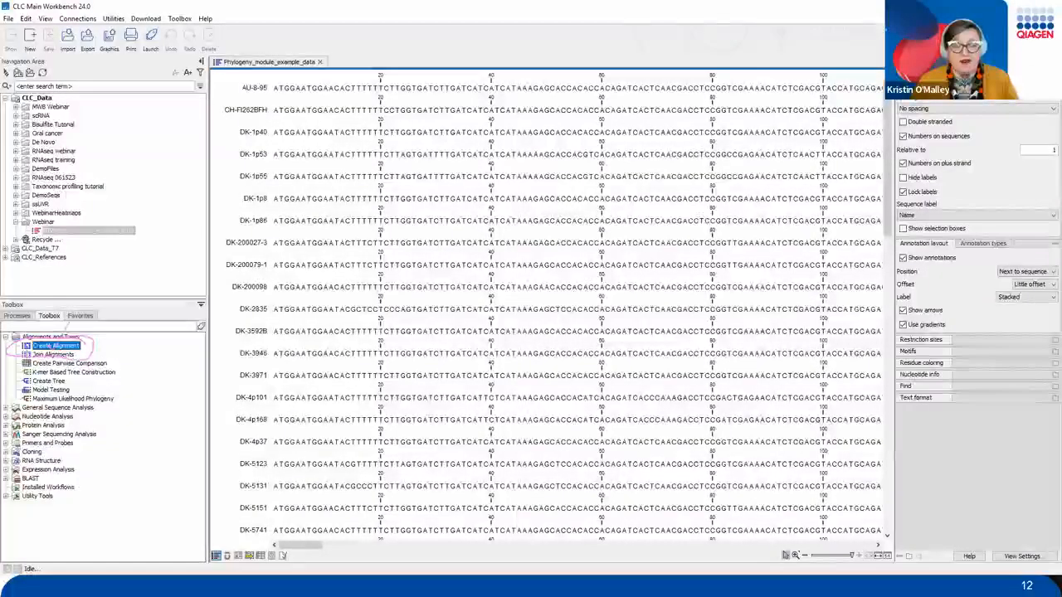
# Start Create Alignment with Phylogeny_module_example_data from the Webinar folder as the input and continue to the alignment parameters.
pyautogui.doubleClick(56, 346)
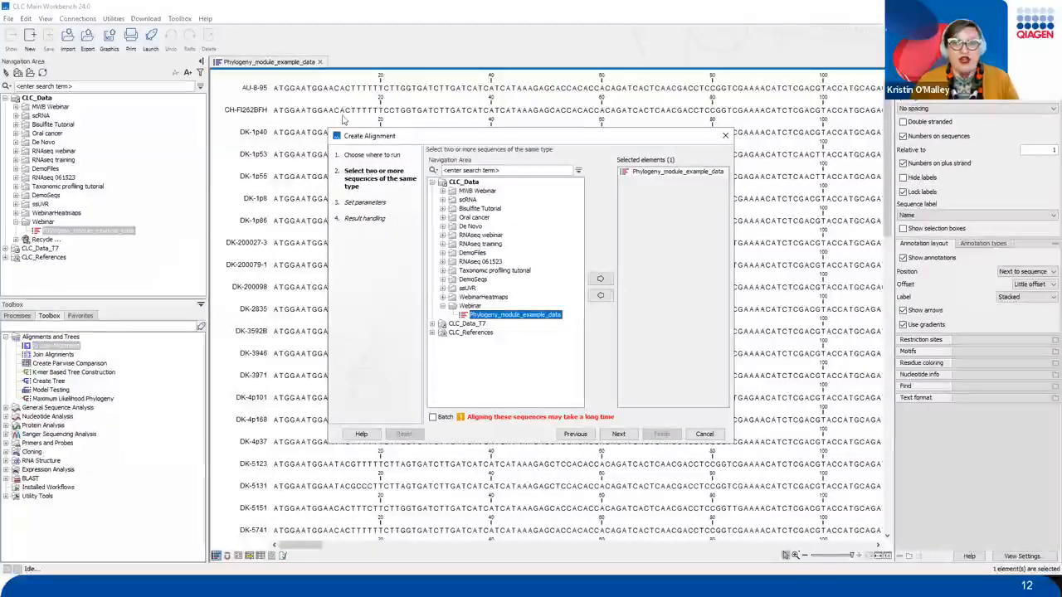
pyautogui.moveTo(323, 118); pyautogui.dragTo(329, 116)
pyautogui.moveTo(404, 304); pyautogui.dragTo(741, 452)
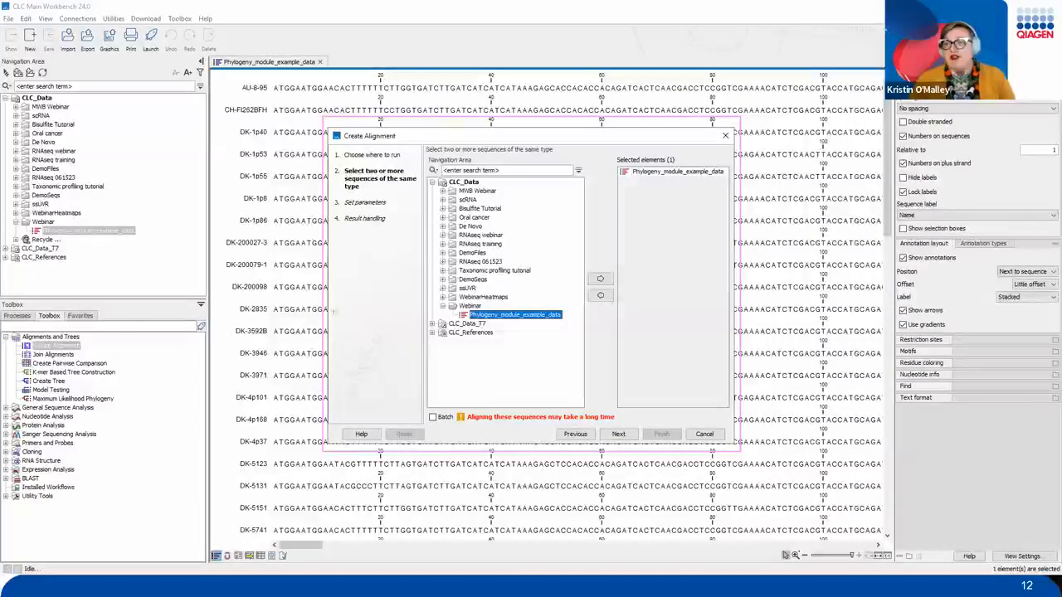
pyautogui.moveTo(357, 154); pyautogui.dragTo(391, 118)
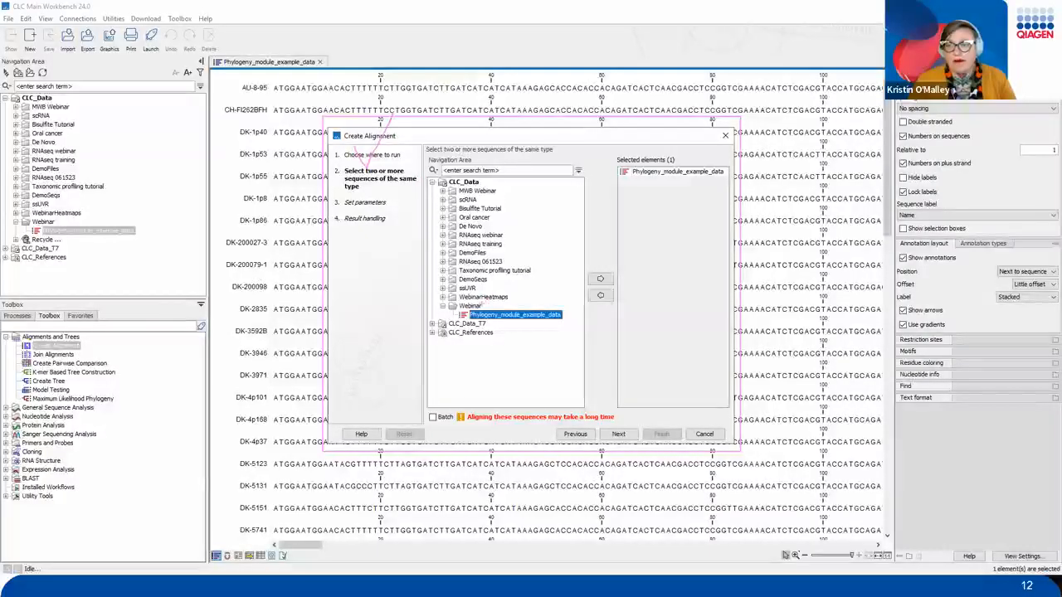
pyautogui.moveTo(575, 310)
pyautogui.mouseDown()
pyautogui.moveTo(553, 300)
pyautogui.moveTo(440, 305)
pyautogui.moveTo(561, 335)
pyautogui.moveTo(569, 300)
pyautogui.moveTo(544, 297)
pyautogui.mouseUp()
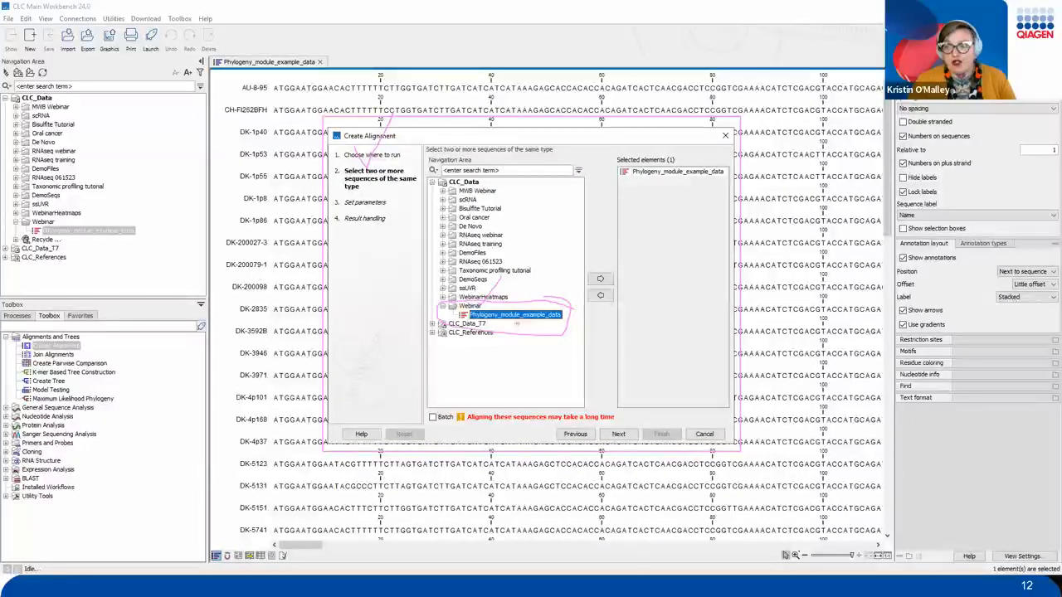
pyautogui.moveTo(629, 272)
pyautogui.mouseDown()
pyautogui.moveTo(580, 278)
pyautogui.moveTo(610, 290)
pyautogui.moveTo(620, 264)
pyautogui.mouseUp()
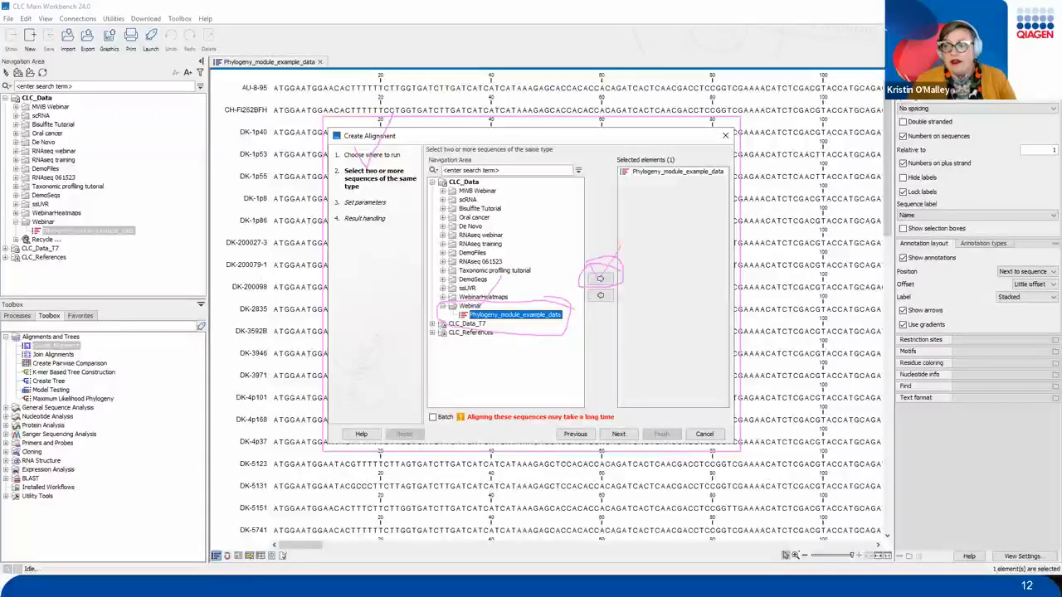
pyautogui.moveTo(679, 175); pyautogui.dragTo(714, 131)
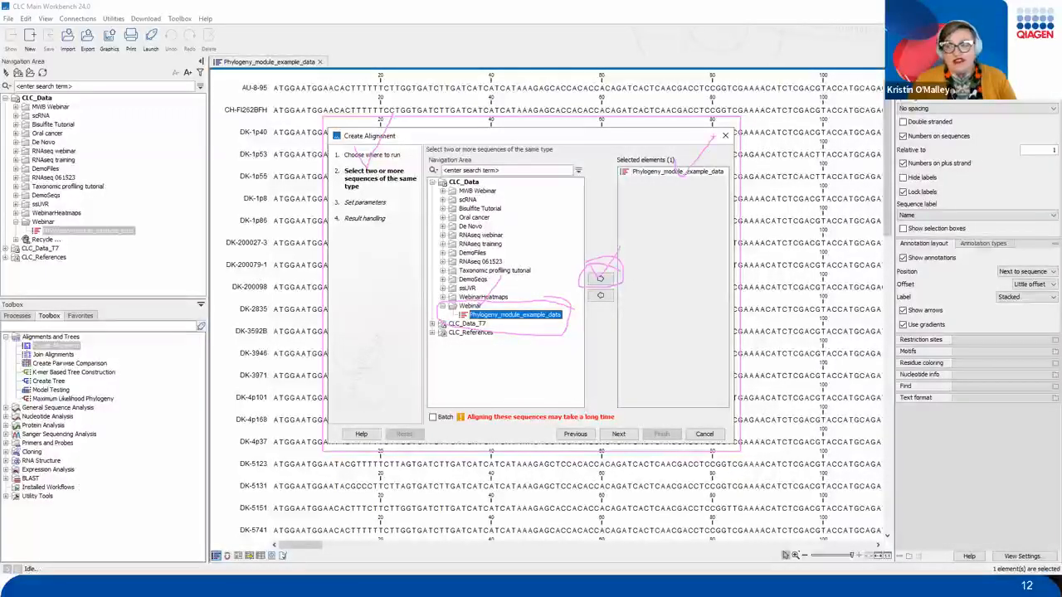
pyautogui.moveTo(657, 267)
pyautogui.mouseDown()
pyautogui.moveTo(687, 243)
pyautogui.moveTo(698, 208)
pyautogui.moveTo(658, 266)
pyautogui.mouseUp()
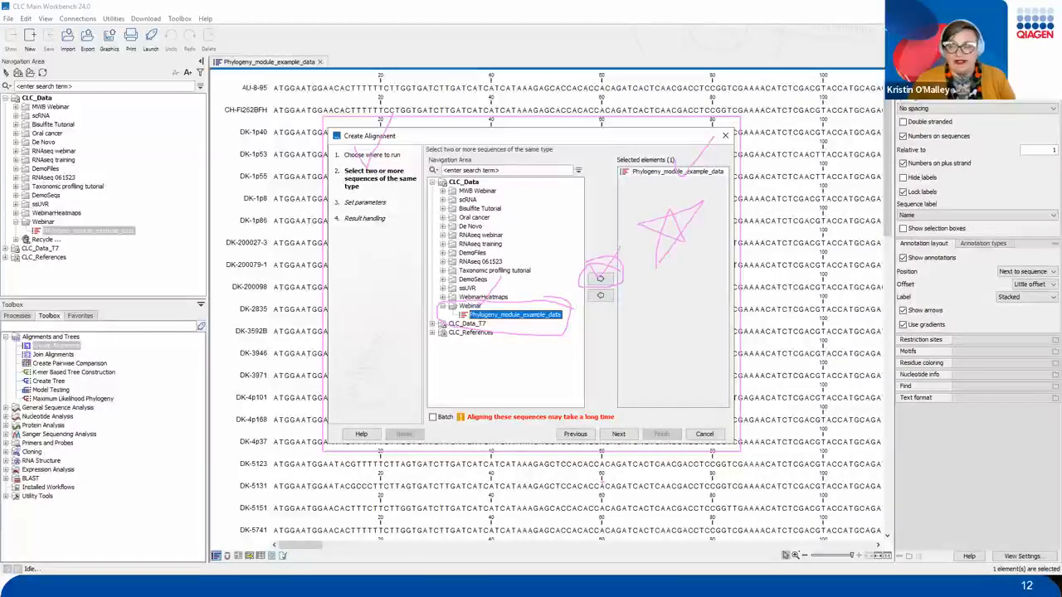
pyautogui.moveTo(652, 440)
pyautogui.mouseDown()
pyautogui.moveTo(629, 413)
pyautogui.moveTo(588, 444)
pyautogui.moveTo(646, 410)
pyautogui.mouseUp()
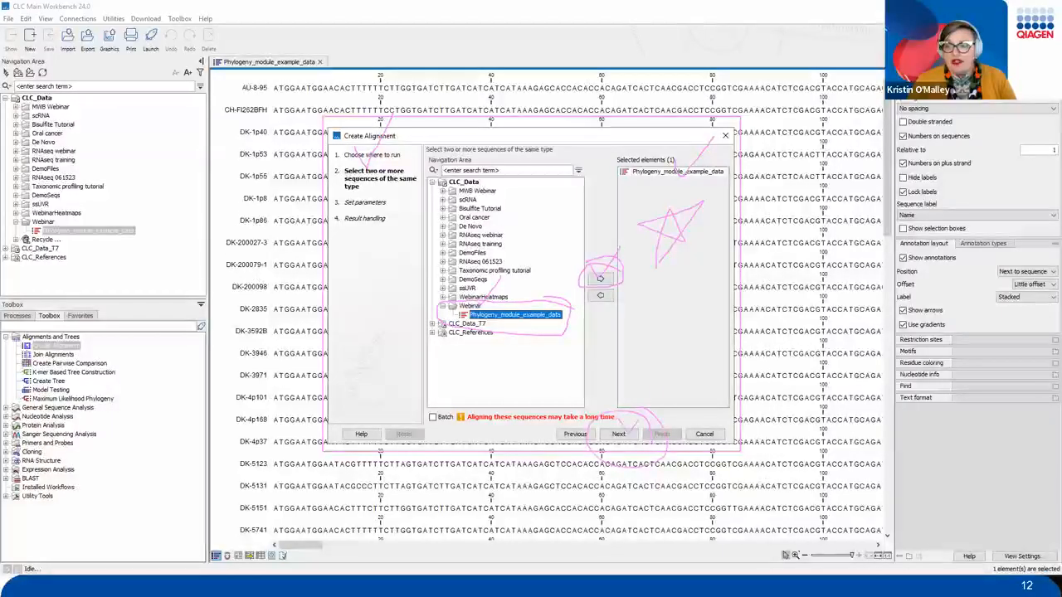
pyautogui.press('Escape')
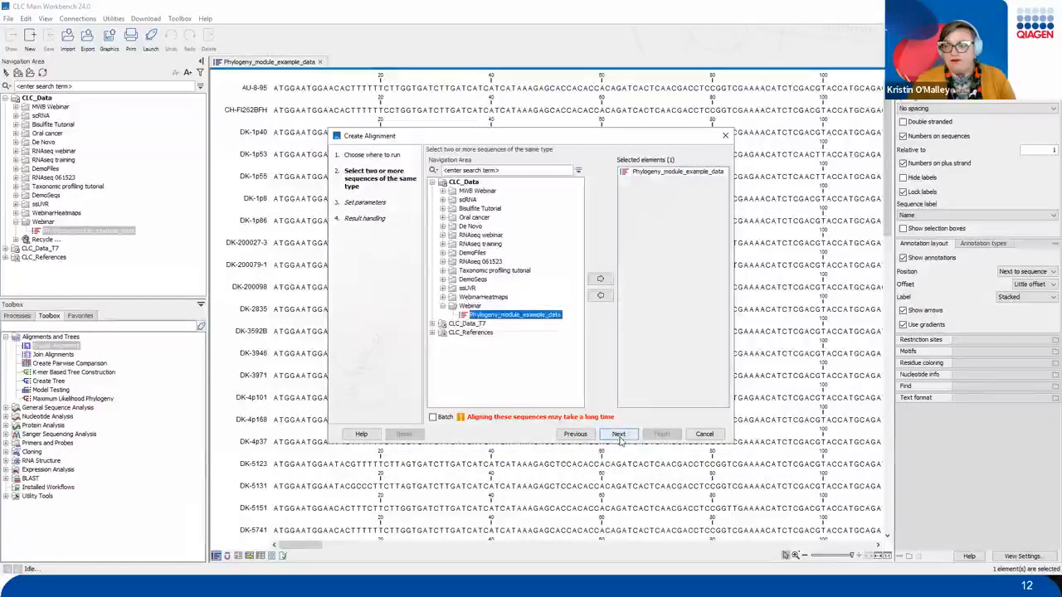
pyautogui.click(619, 437)
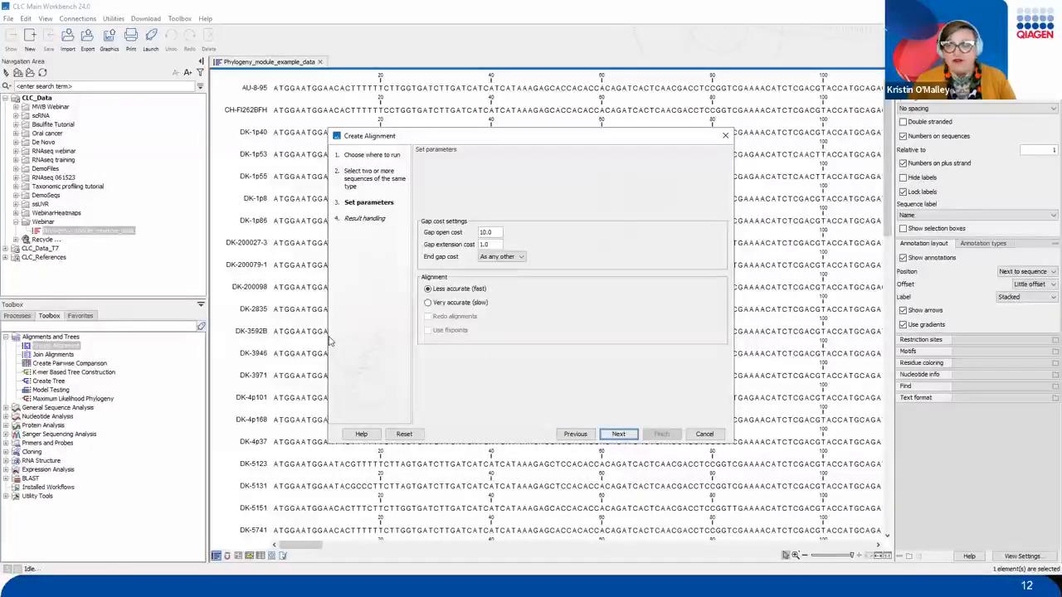
pyautogui.moveTo(408, 201)
pyautogui.mouseDown()
pyautogui.moveTo(412, 291)
pyautogui.moveTo(623, 288)
pyautogui.moveTo(722, 278)
pyautogui.moveTo(719, 270)
pyautogui.mouseUp()
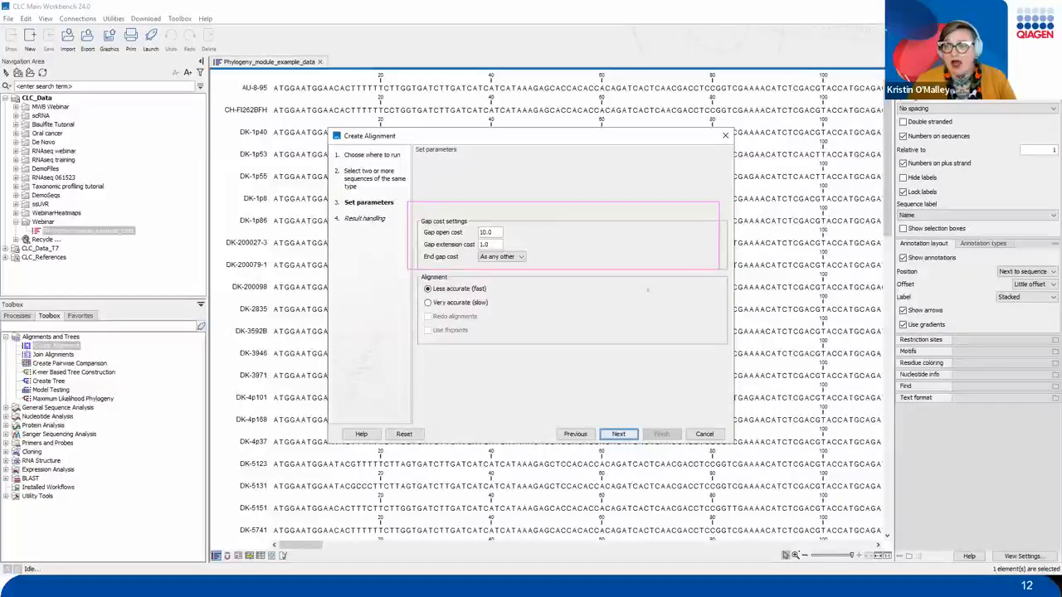
pyautogui.moveTo(408, 272)
pyautogui.mouseDown()
pyautogui.moveTo(544, 372)
pyautogui.moveTo(754, 358)
pyautogui.moveTo(731, 353)
pyautogui.mouseUp()
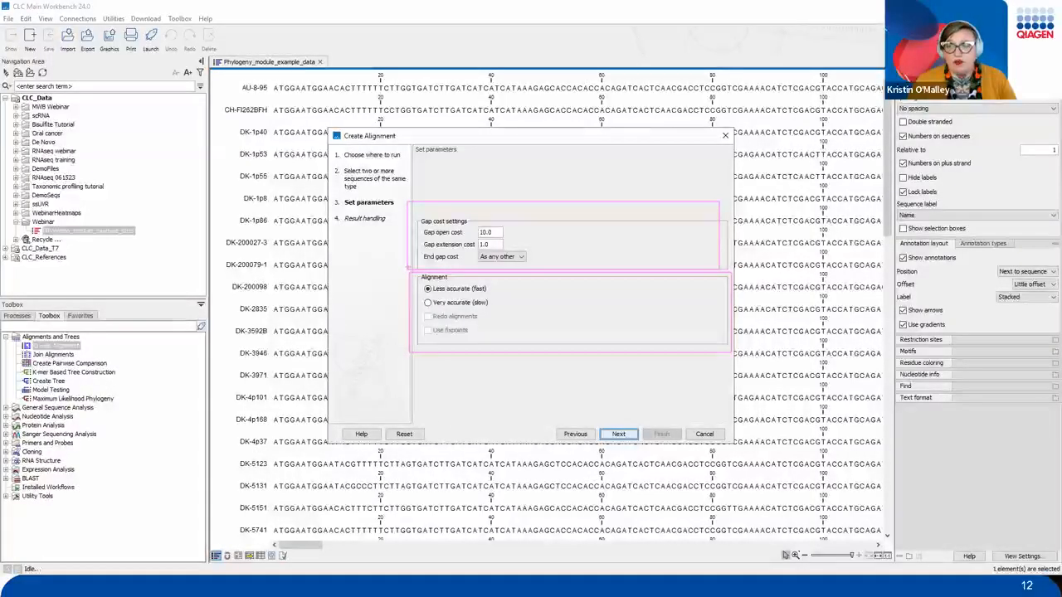
pyautogui.moveTo(408, 267)
pyautogui.mouseDown()
pyautogui.moveTo(379, 277)
pyautogui.moveTo(349, 427)
pyautogui.moveTo(374, 391)
pyautogui.mouseUp()
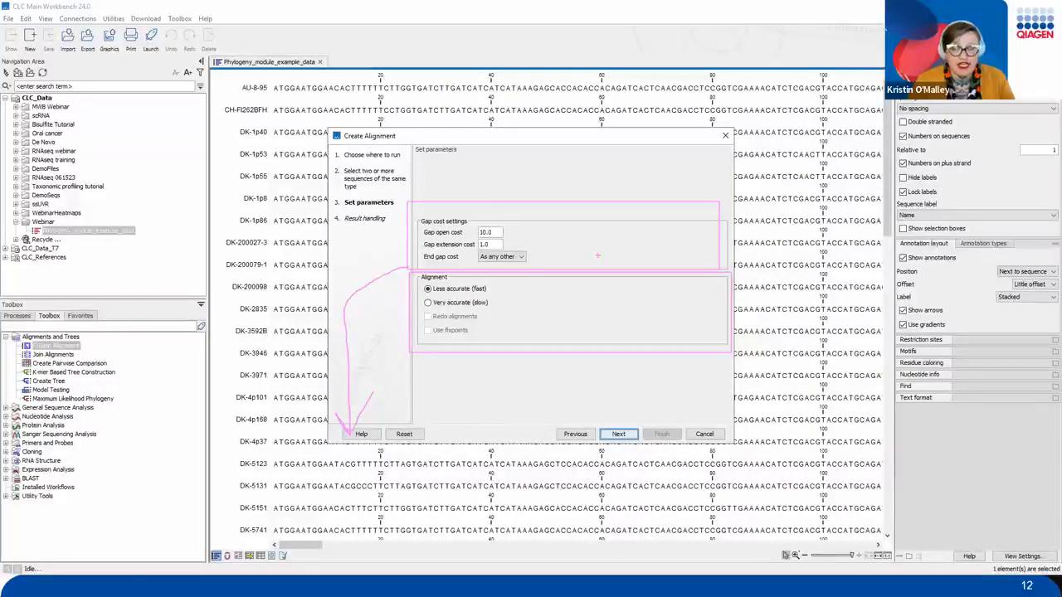
pyautogui.moveTo(377, 413)
pyautogui.mouseDown()
pyautogui.moveTo(332, 425)
pyautogui.moveTo(406, 453)
pyautogui.moveTo(352, 419)
pyautogui.mouseUp()
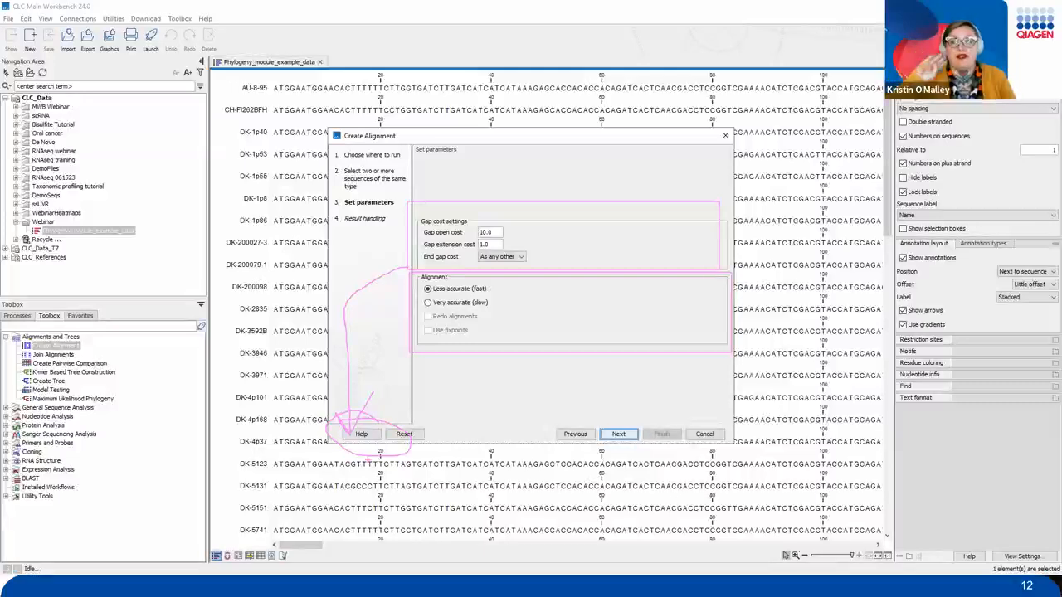
pyautogui.press('Escape')
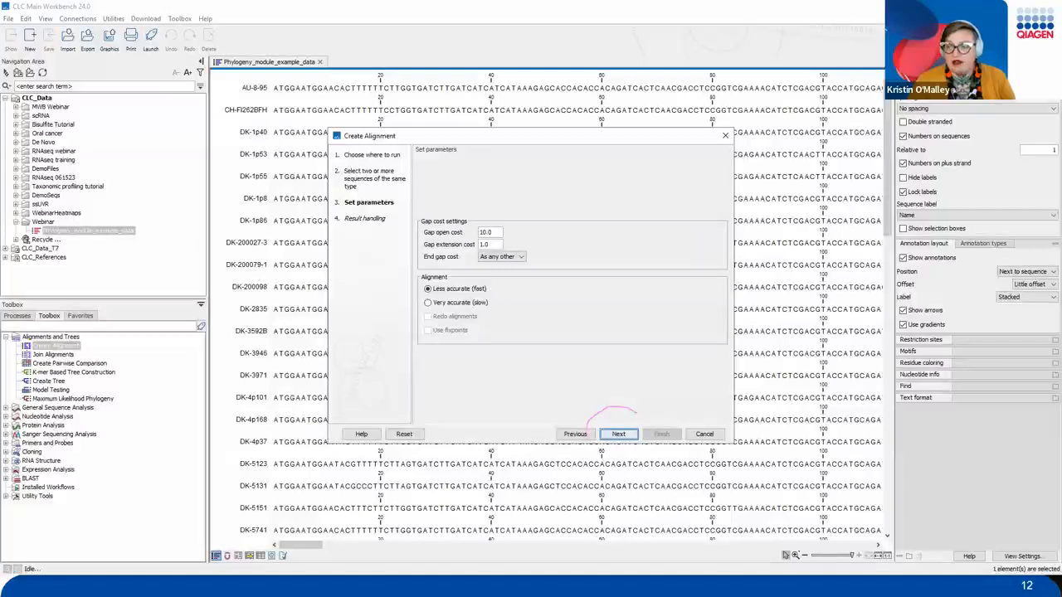
# Accept the default alignment parameters, choose to save the result in the Webinar folder without a log, and run the alignment.
pyautogui.click(619, 435)
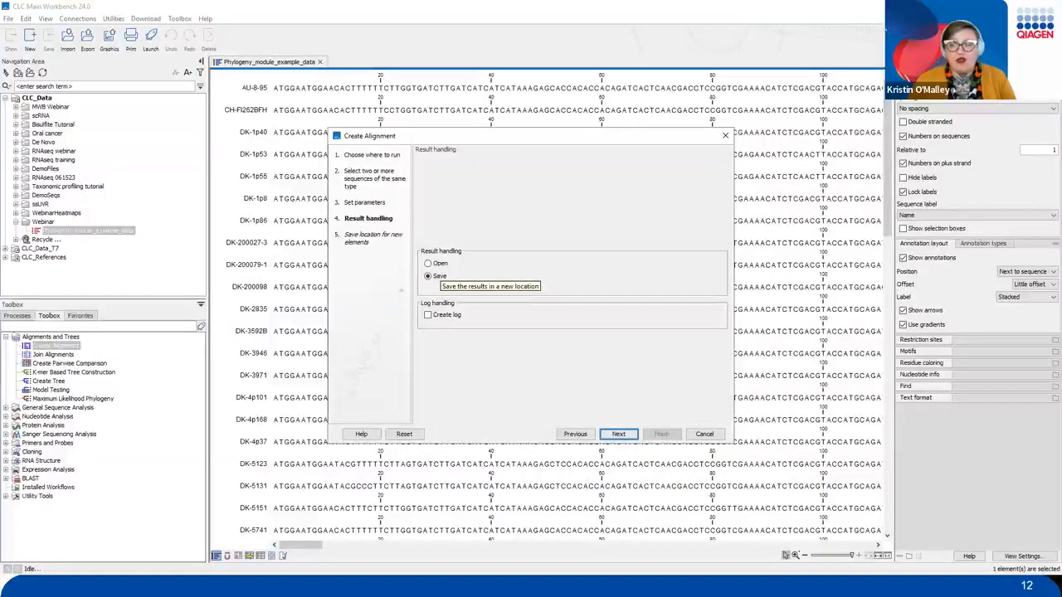
pyautogui.moveTo(408, 287)
pyautogui.mouseDown()
pyautogui.moveTo(486, 336)
pyautogui.moveTo(520, 259)
pyautogui.mouseUp()
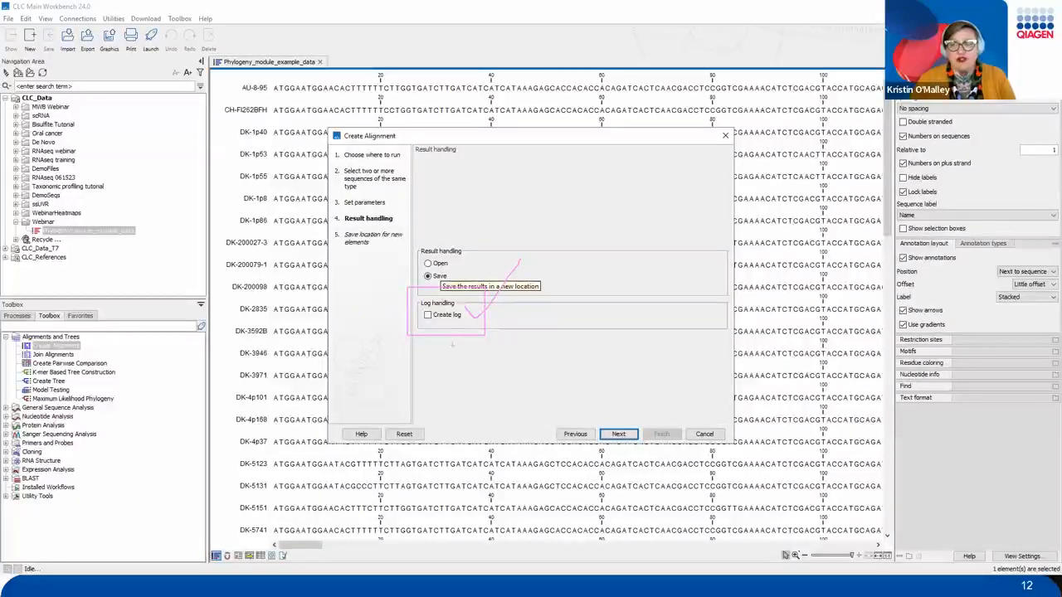
pyautogui.moveTo(420, 303); pyautogui.dragTo(448, 312)
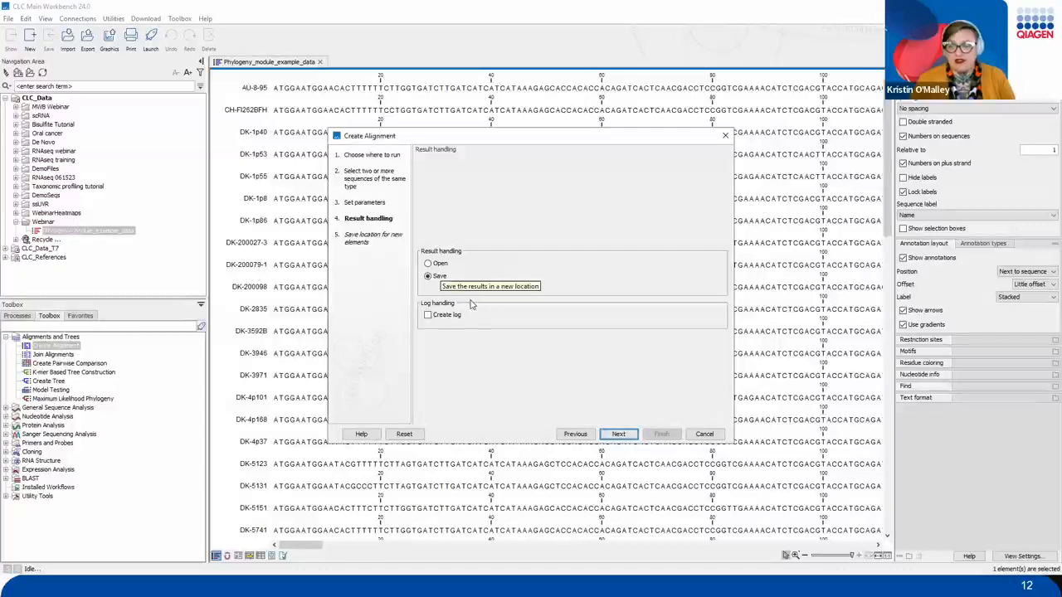
pyautogui.moveTo(643, 419)
pyautogui.mouseDown()
pyautogui.moveTo(618, 457)
pyautogui.moveTo(644, 425)
pyautogui.mouseUp()
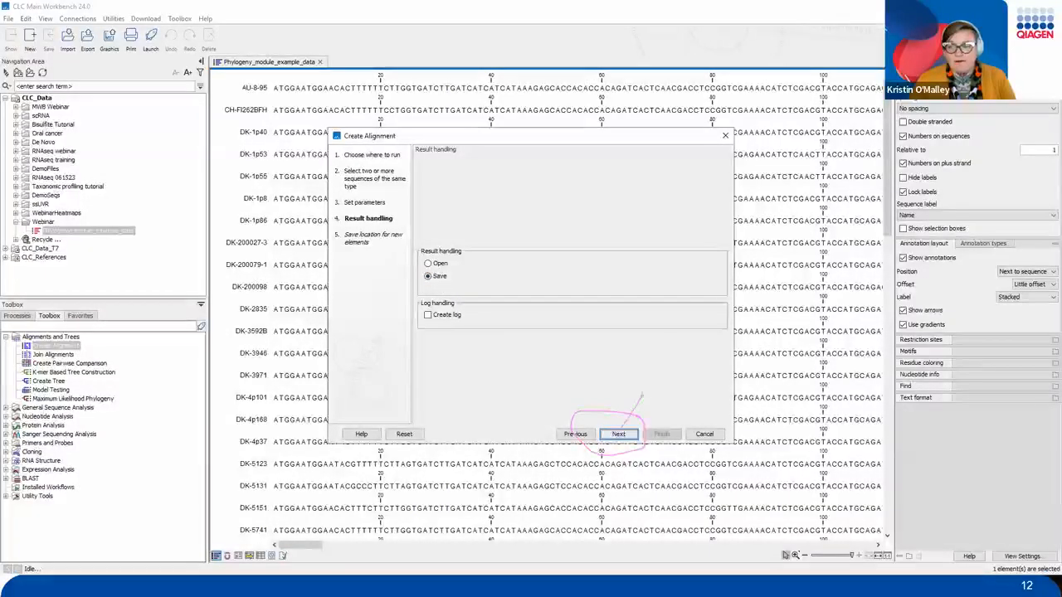
pyautogui.click(618, 434)
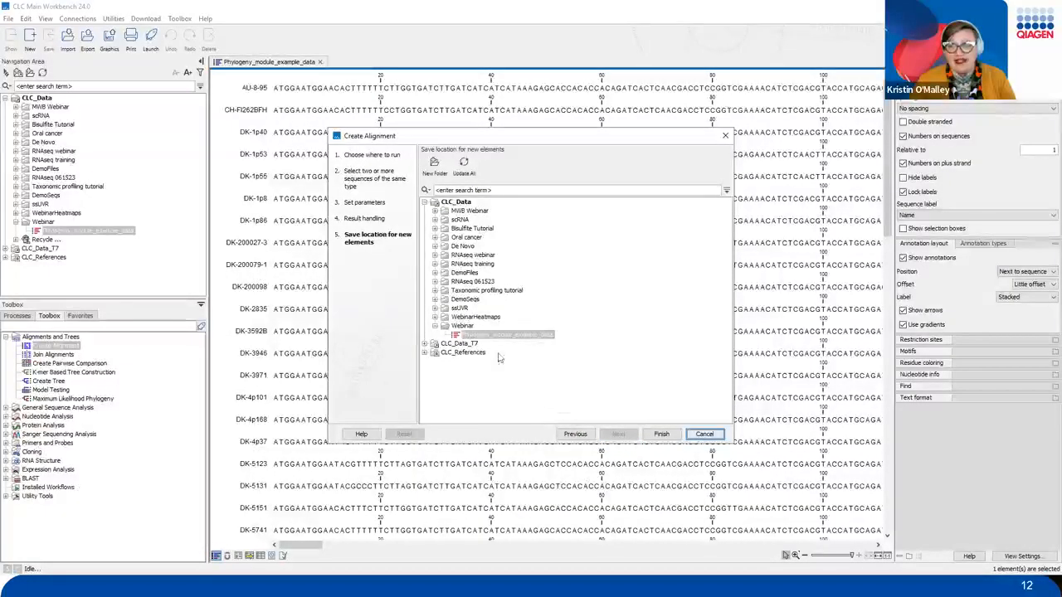
pyautogui.click(463, 327)
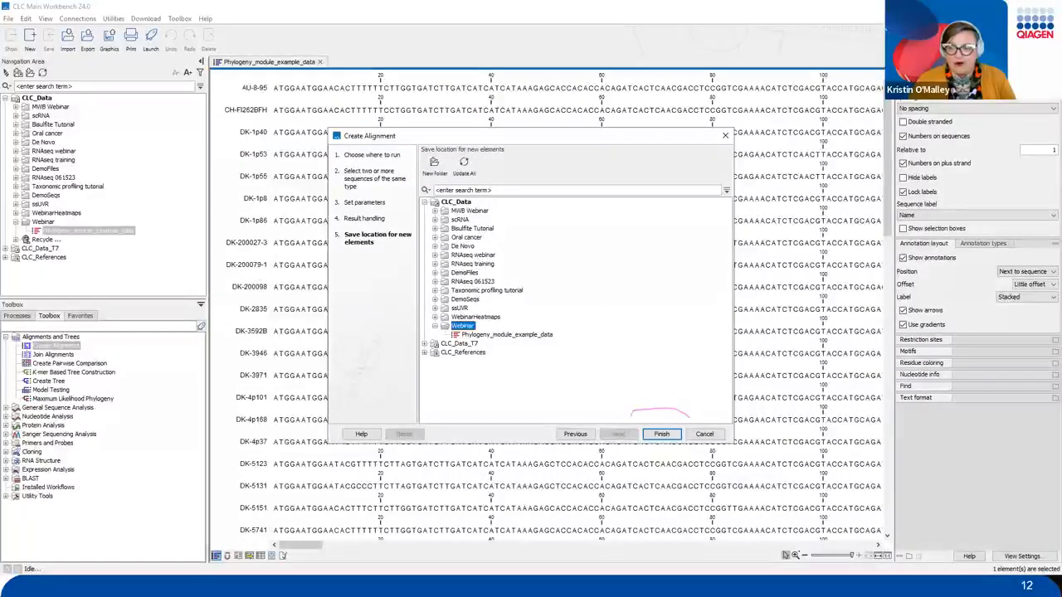
pyautogui.click(662, 435)
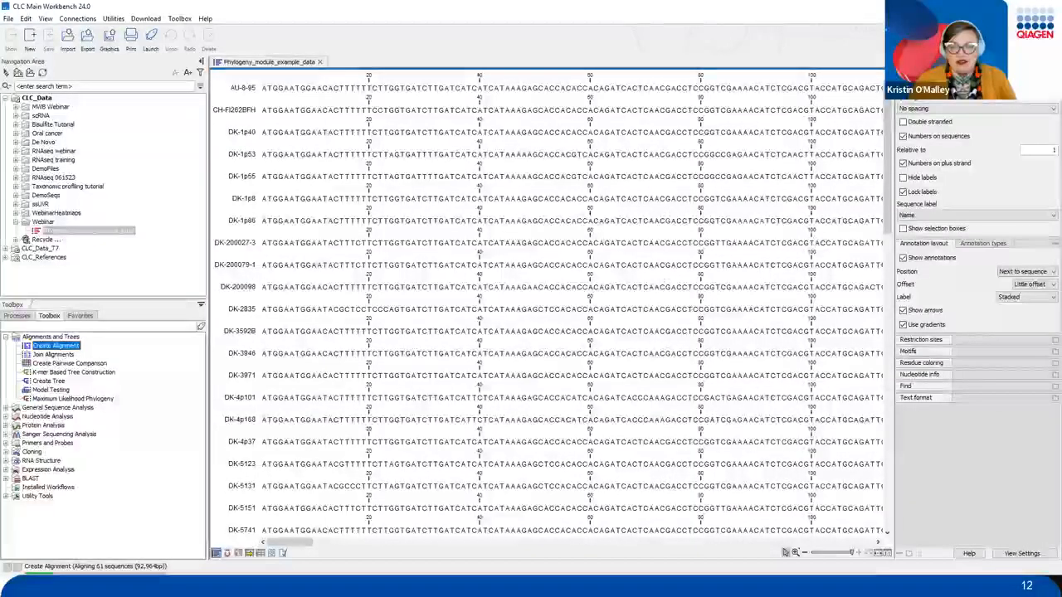
# Check the progress of the Create Alignment process and open Phylogeny_module_example_data alignment from the Webinar folder.
pyautogui.click(17, 316)
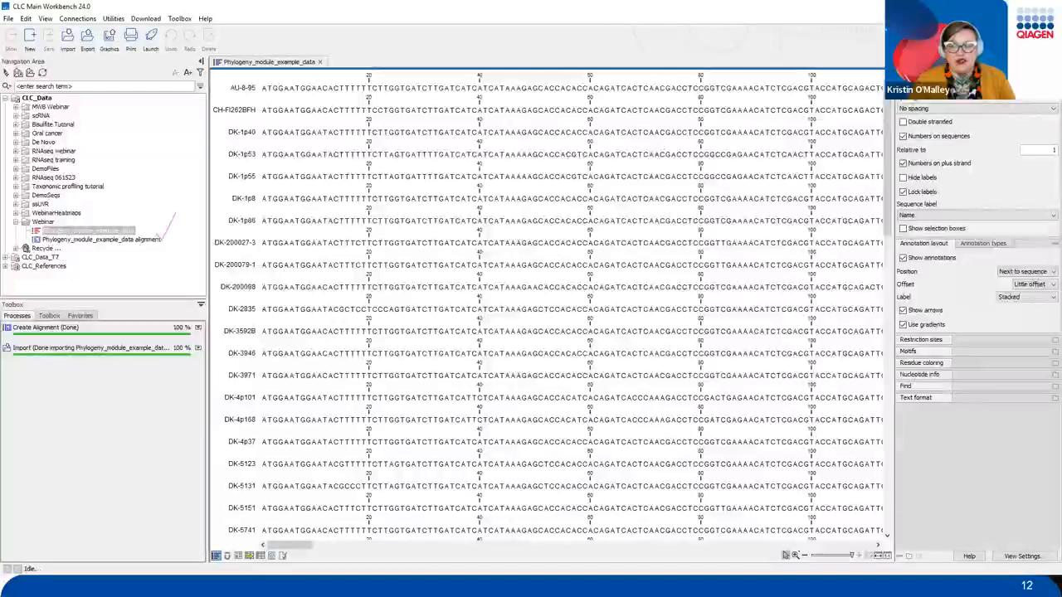
pyautogui.moveTo(54, 223); pyautogui.dragTo(263, 163)
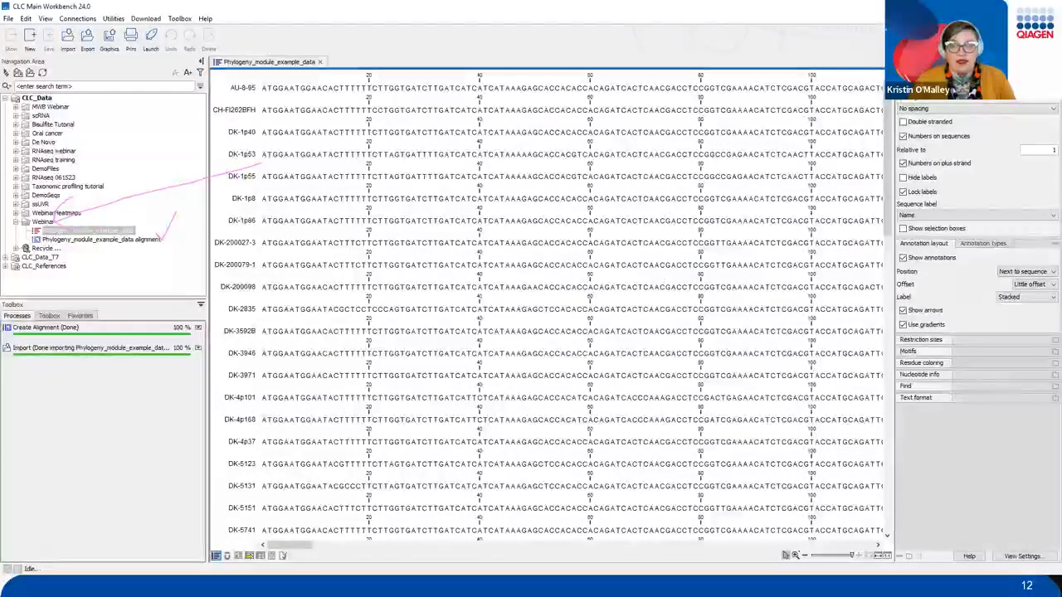
pyautogui.moveTo(46, 232); pyautogui.dragTo(162, 236)
pyautogui.moveTo(42, 233)
pyautogui.mouseDown()
pyautogui.moveTo(108, 251)
pyautogui.moveTo(165, 239)
pyautogui.moveTo(43, 232)
pyautogui.mouseUp()
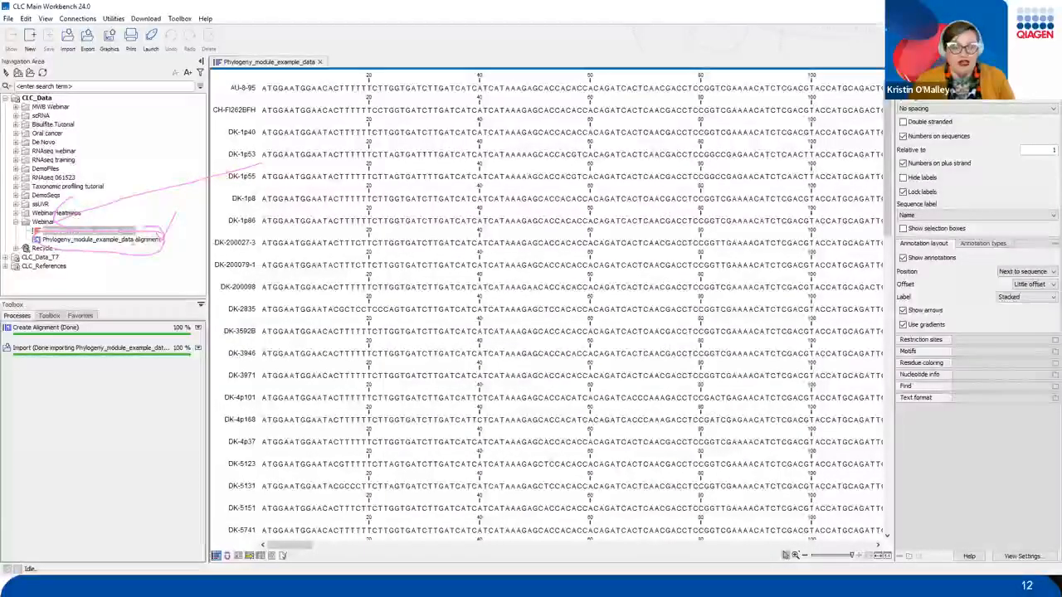
pyautogui.doubleClick(129, 240)
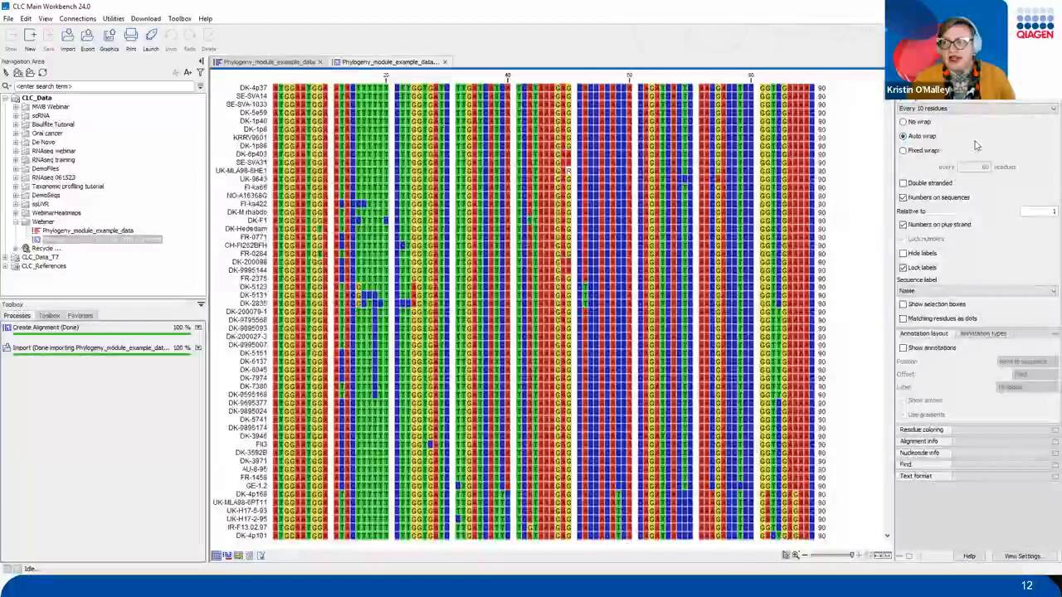
# Set the alignment layout to no spacing and no wrap, and show matching residues as dots.
pyautogui.click(958, 110)
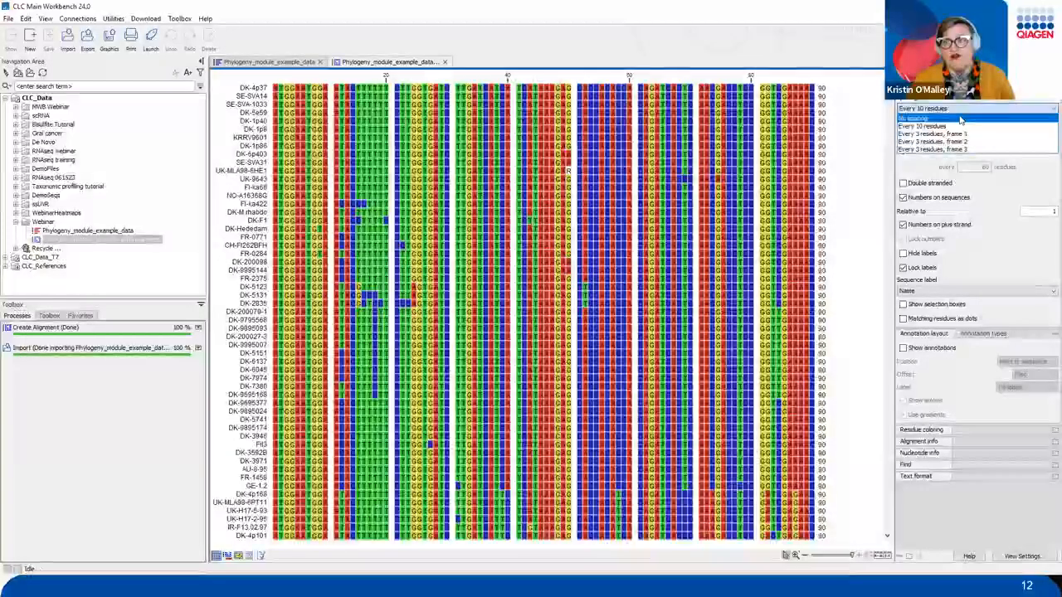
pyautogui.click(960, 120)
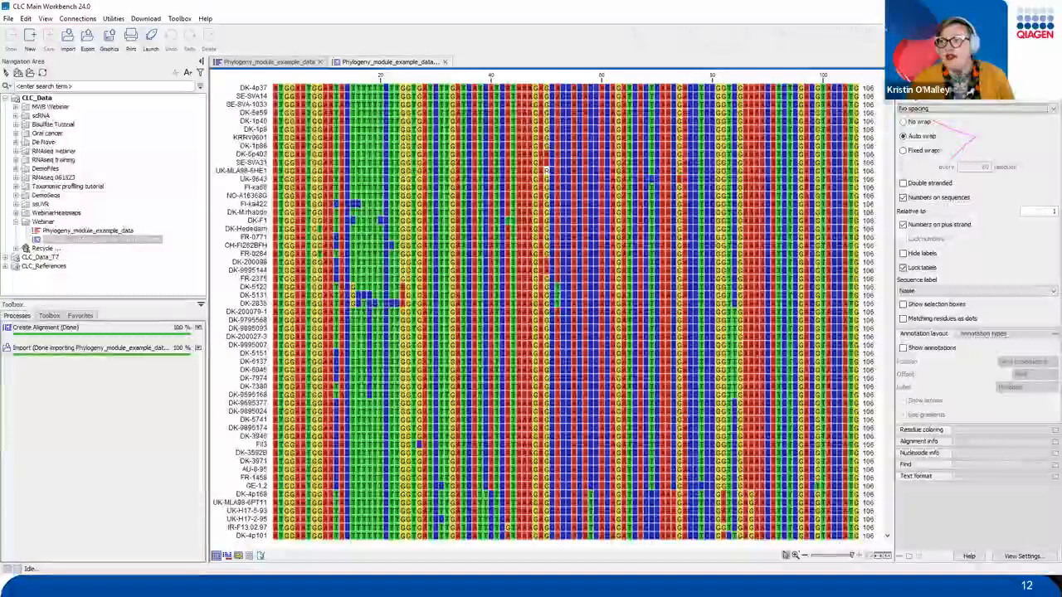
pyautogui.click(903, 122)
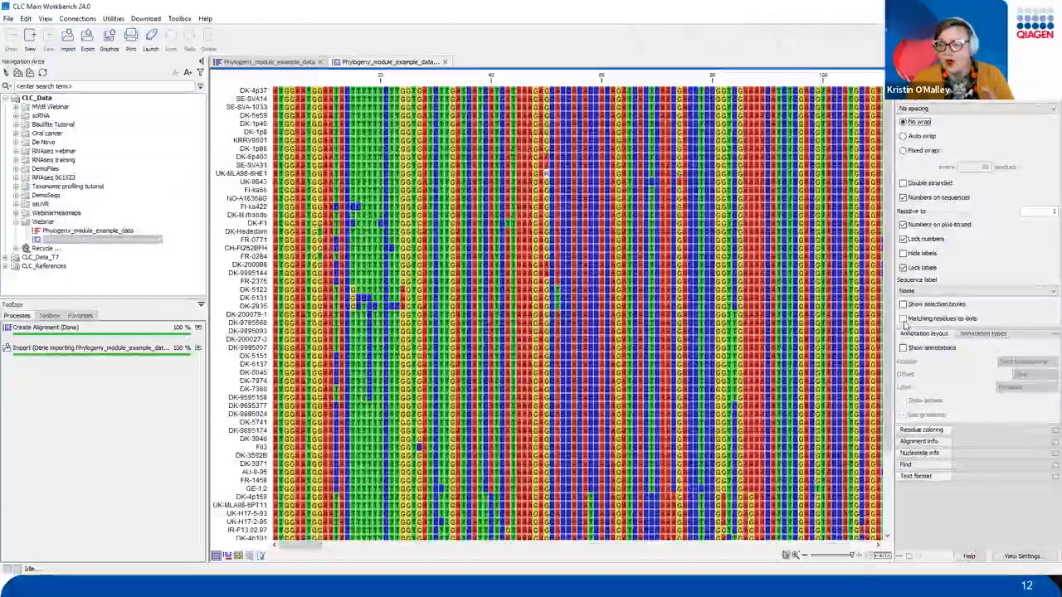
pyautogui.click(904, 320)
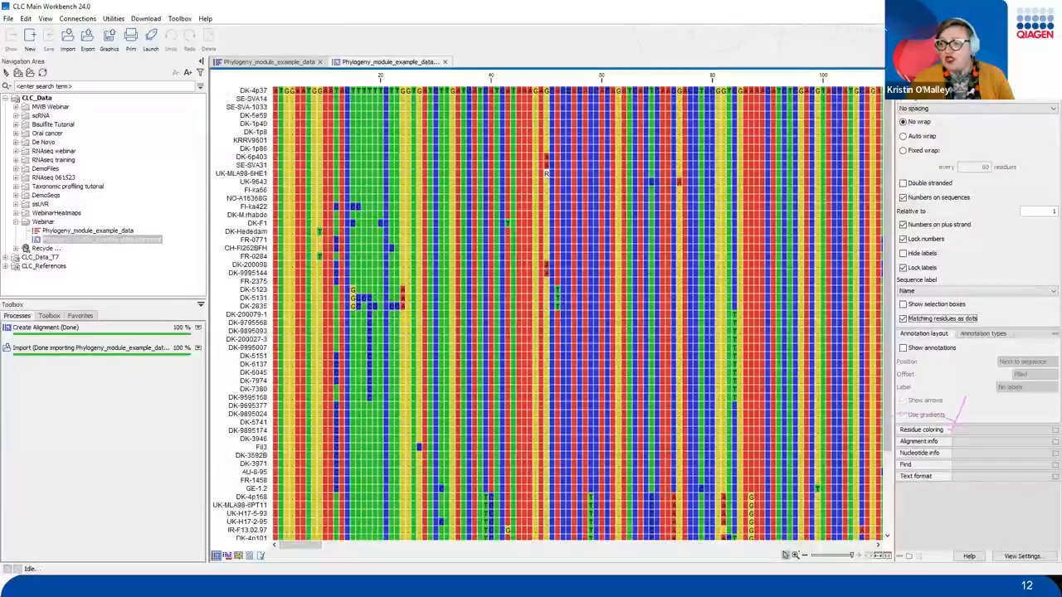
# In the residue coloring settings, turn off the Rasmol background color and turn on the foreground color.
pyautogui.click(923, 430)
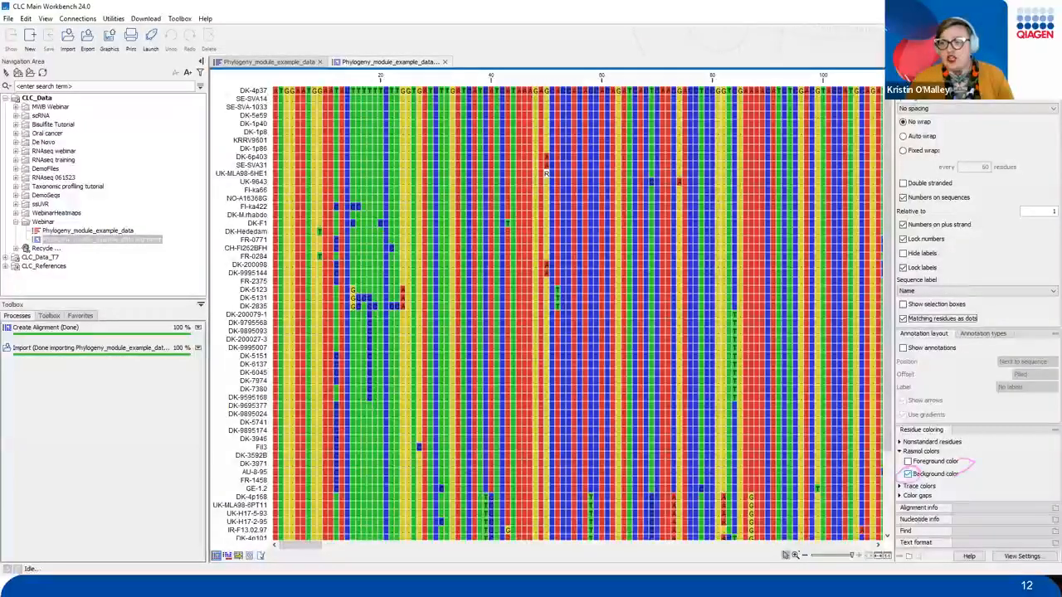
pyautogui.click(908, 473)
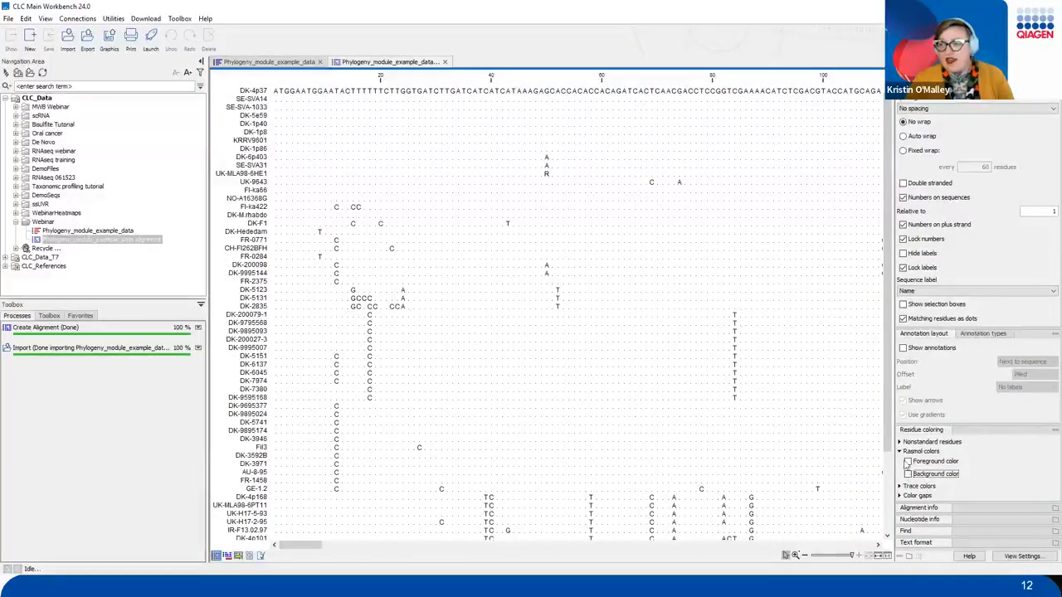
pyautogui.click(907, 462)
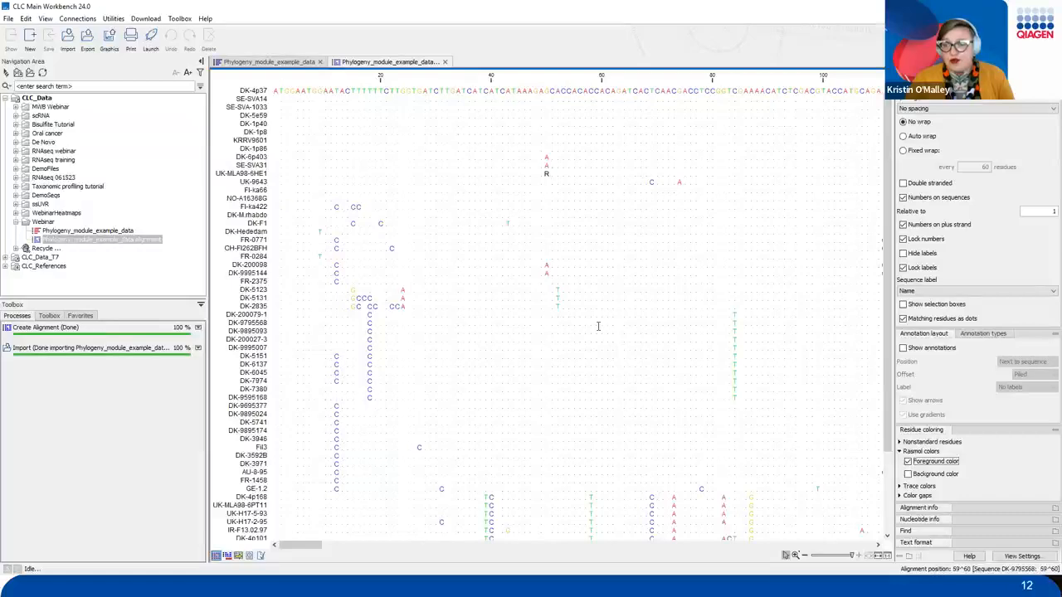
# Look through the alignment down to the consensus, conservation and sequence logo, fit it to the width, and return to 100% zoom.
pyautogui.scroll(-4, 598, 323)
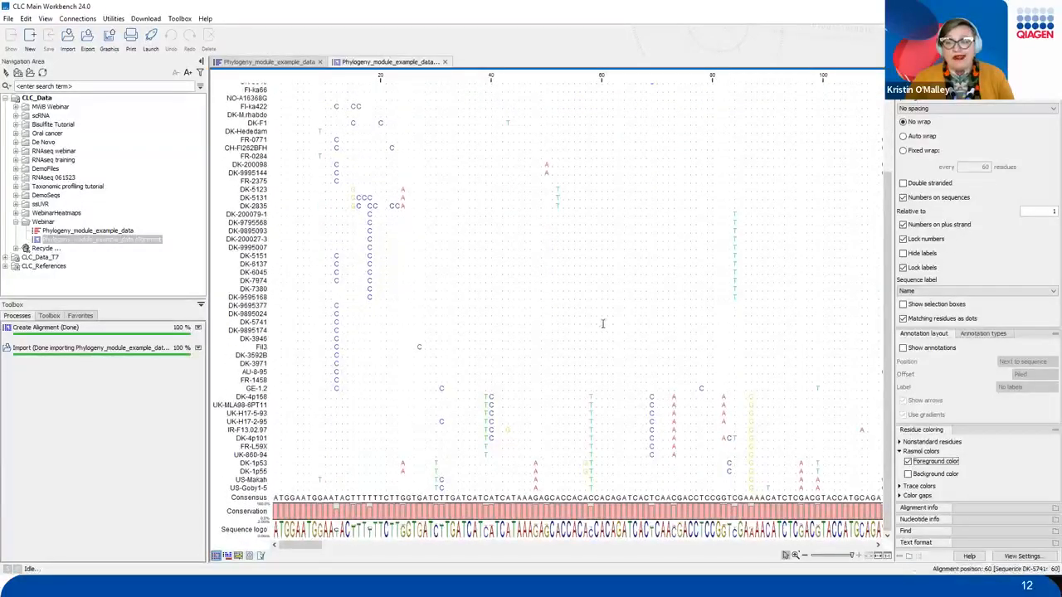
pyautogui.scroll(4, 601, 429)
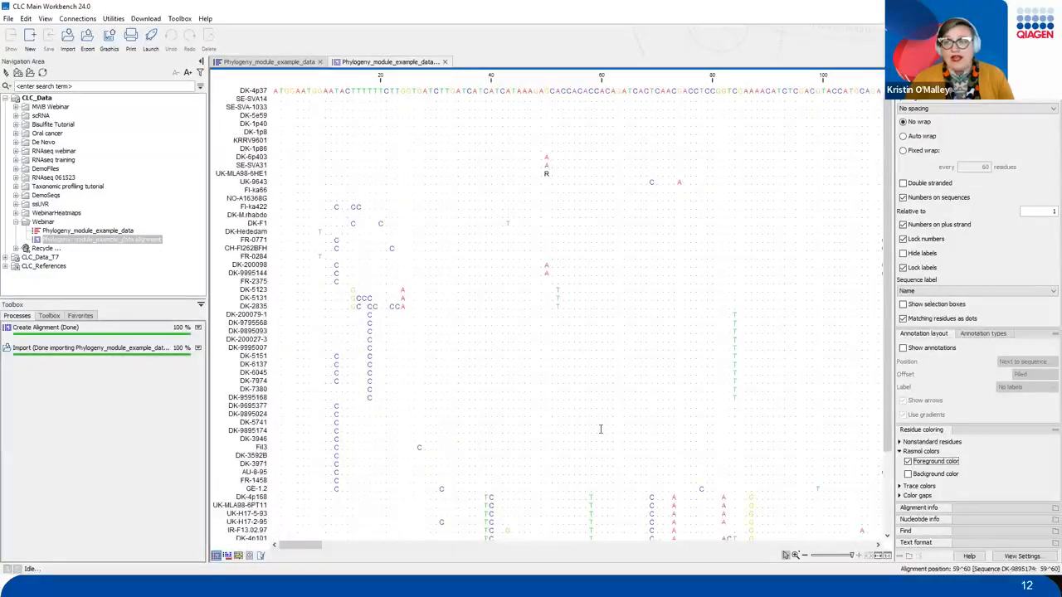
pyautogui.scroll(-4, 601, 429)
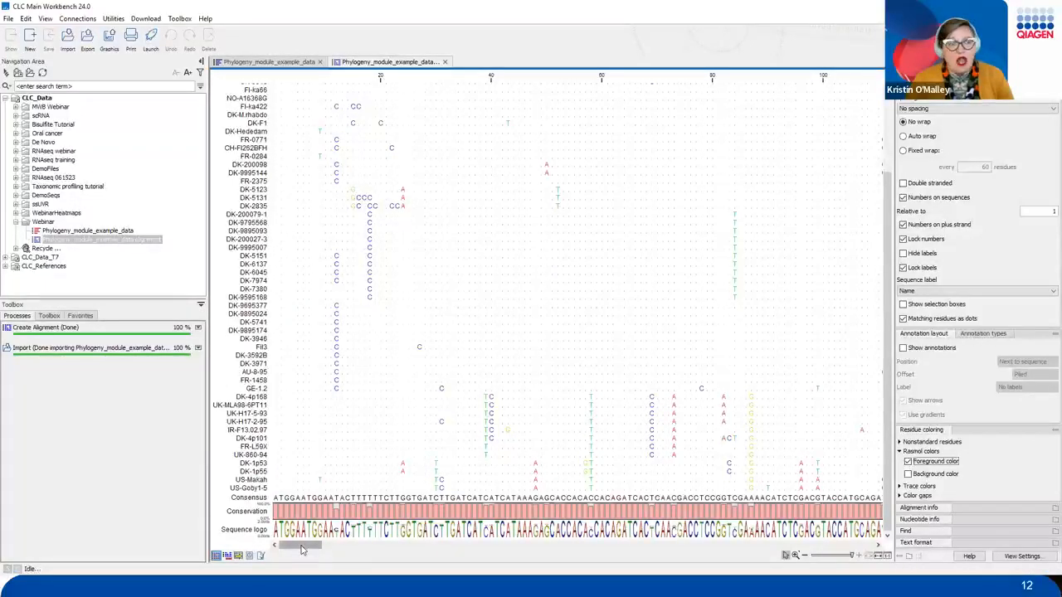
pyautogui.moveTo(303, 550); pyautogui.dragTo(265, 565)
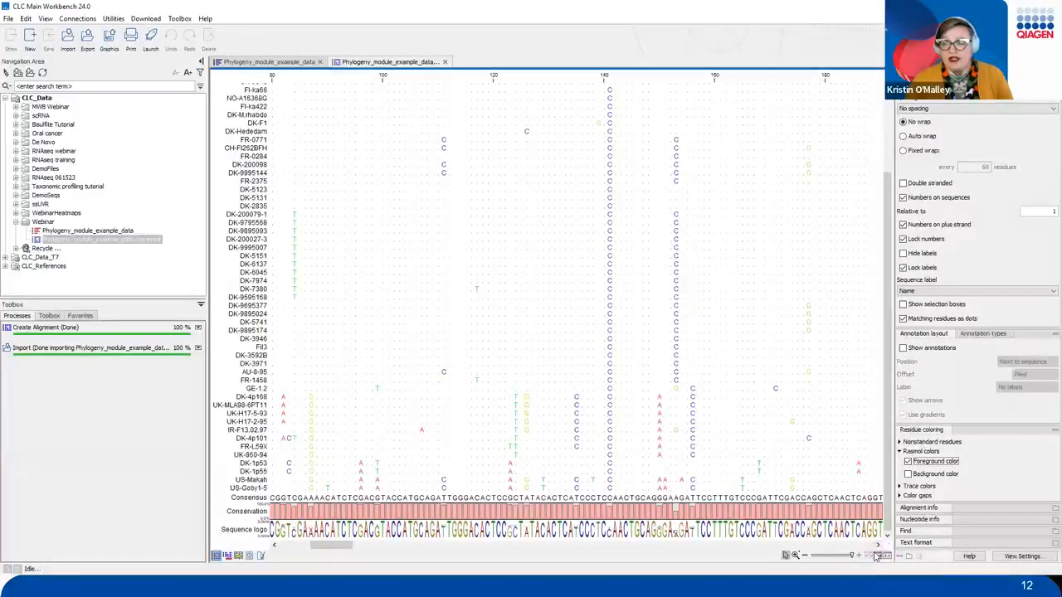
pyautogui.click(878, 556)
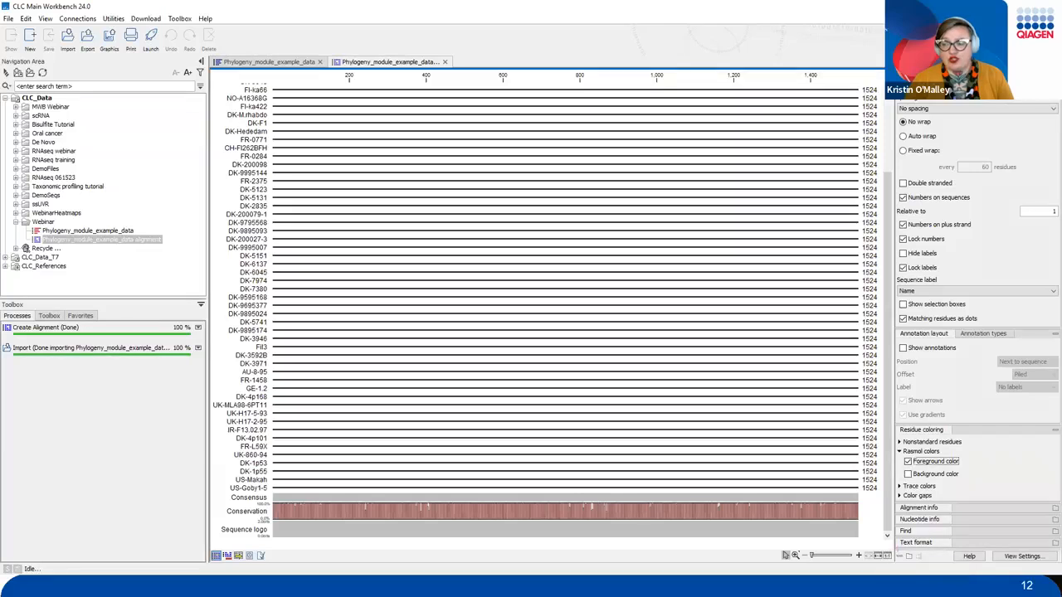
pyautogui.click(887, 556)
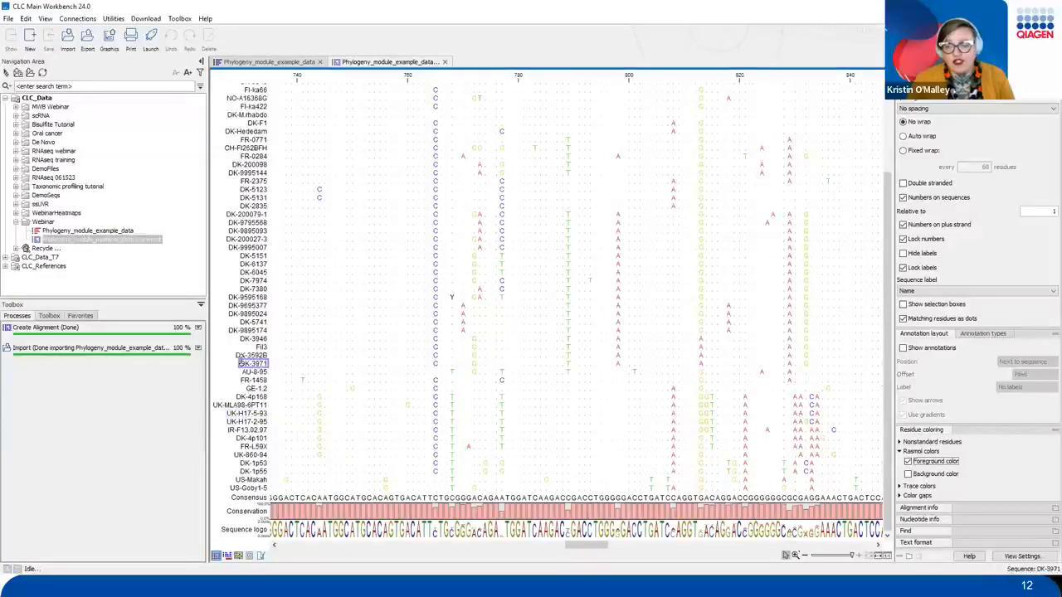
pyautogui.rightClick(377, 65)
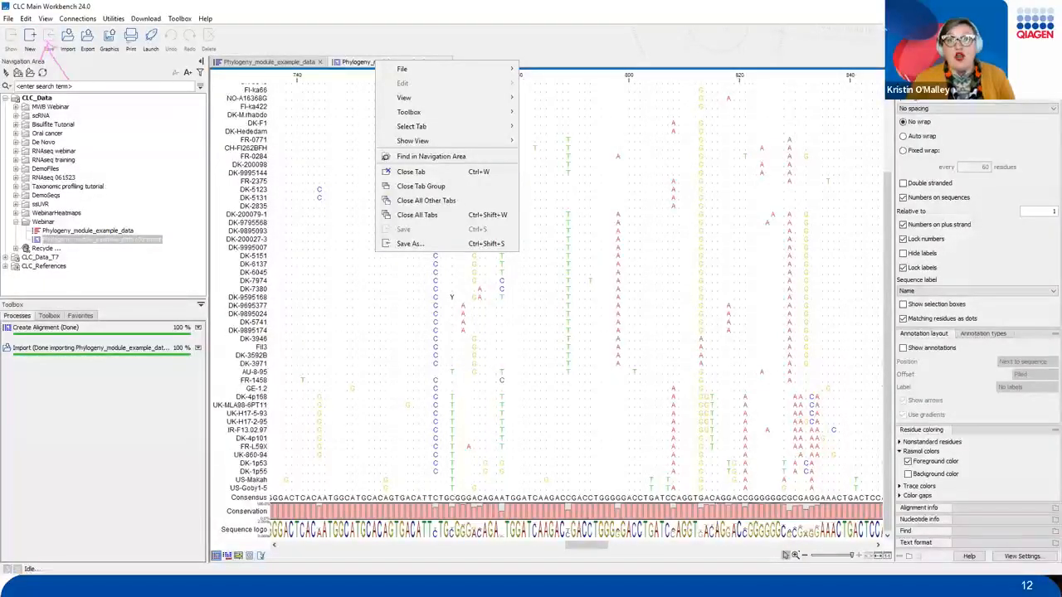
pyautogui.moveTo(98, 23)
pyautogui.mouseDown()
pyautogui.moveTo(76, 54)
pyautogui.moveTo(134, 42)
pyautogui.moveTo(112, 111)
pyautogui.moveTo(232, 228)
pyautogui.moveTo(319, 238)
pyautogui.moveTo(249, 256)
pyautogui.mouseUp()
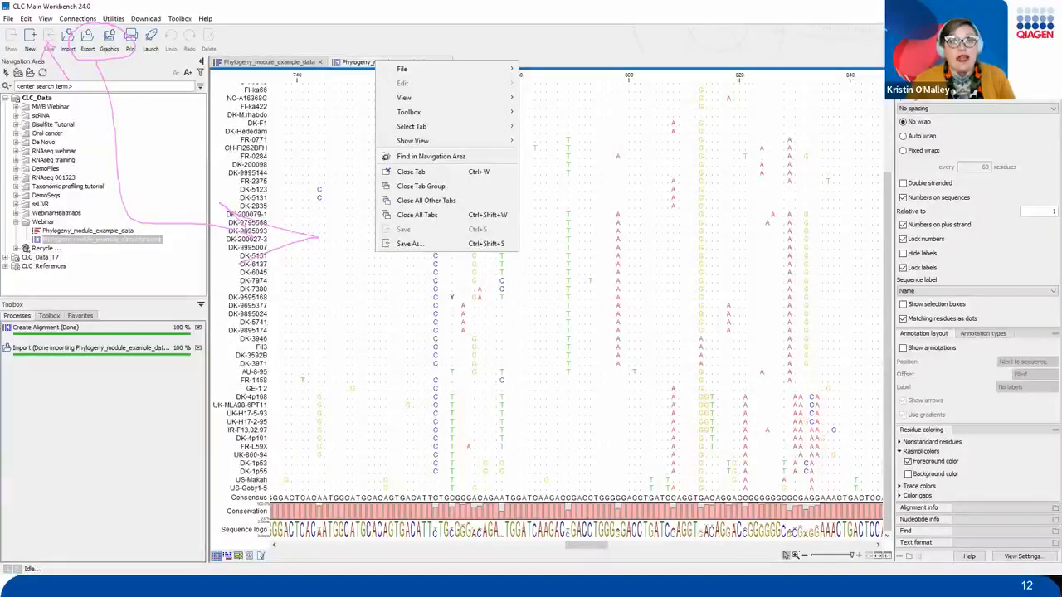
pyautogui.moveTo(121, 65)
pyautogui.mouseDown()
pyautogui.moveTo(237, 146)
pyautogui.moveTo(297, 161)
pyautogui.moveTo(250, 181)
pyautogui.mouseUp()
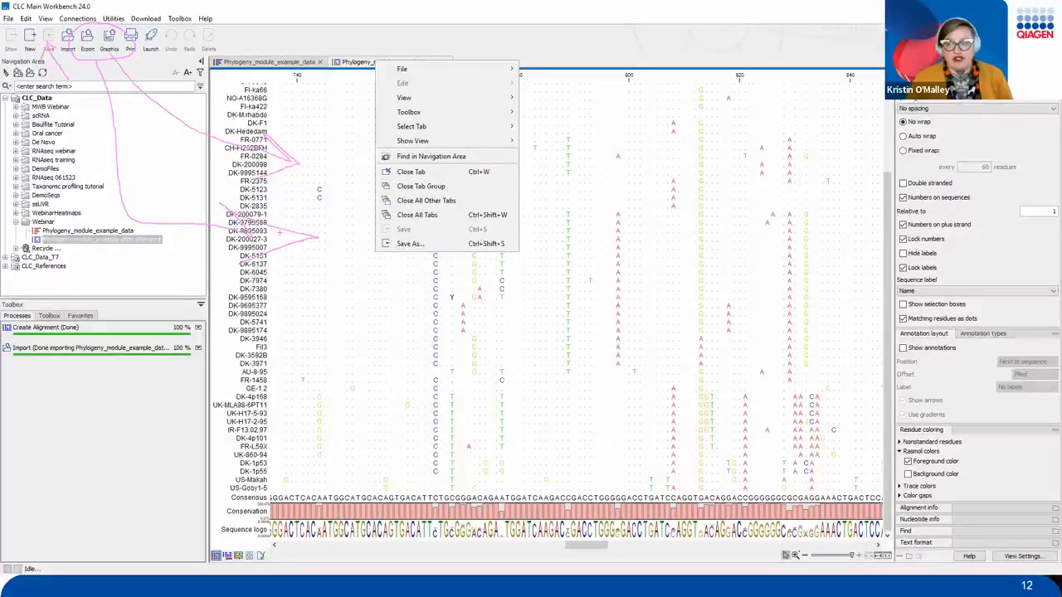
pyautogui.press('Escape')
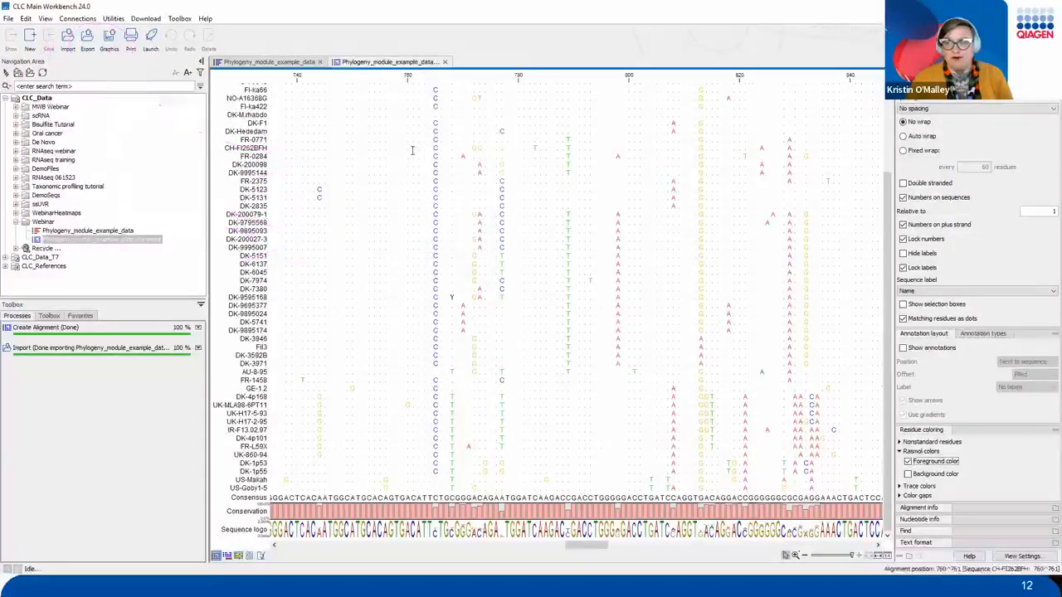
pyautogui.rightClick(395, 64)
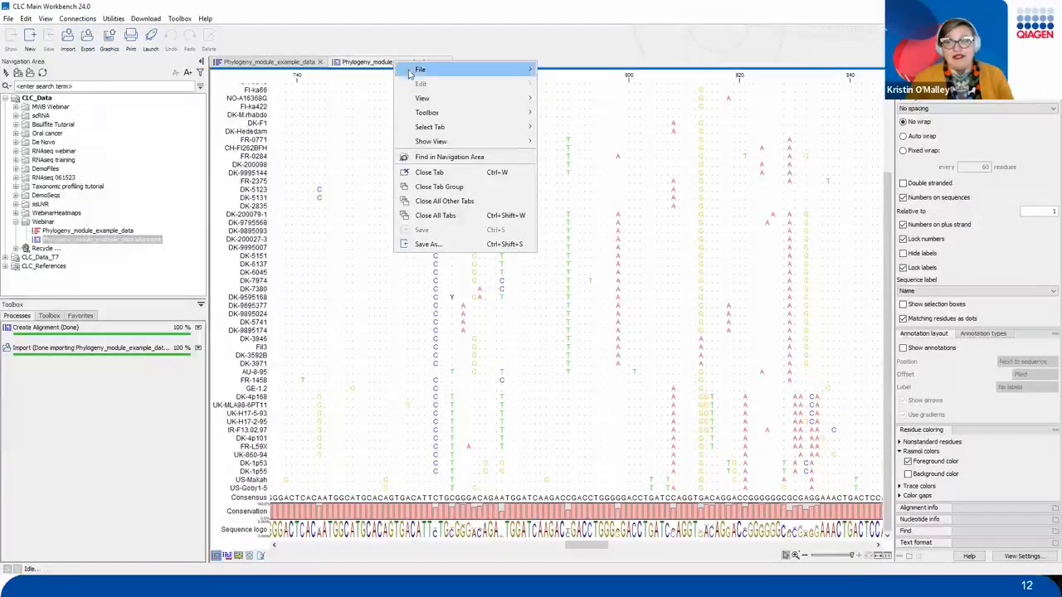
pyautogui.moveTo(415, 73)
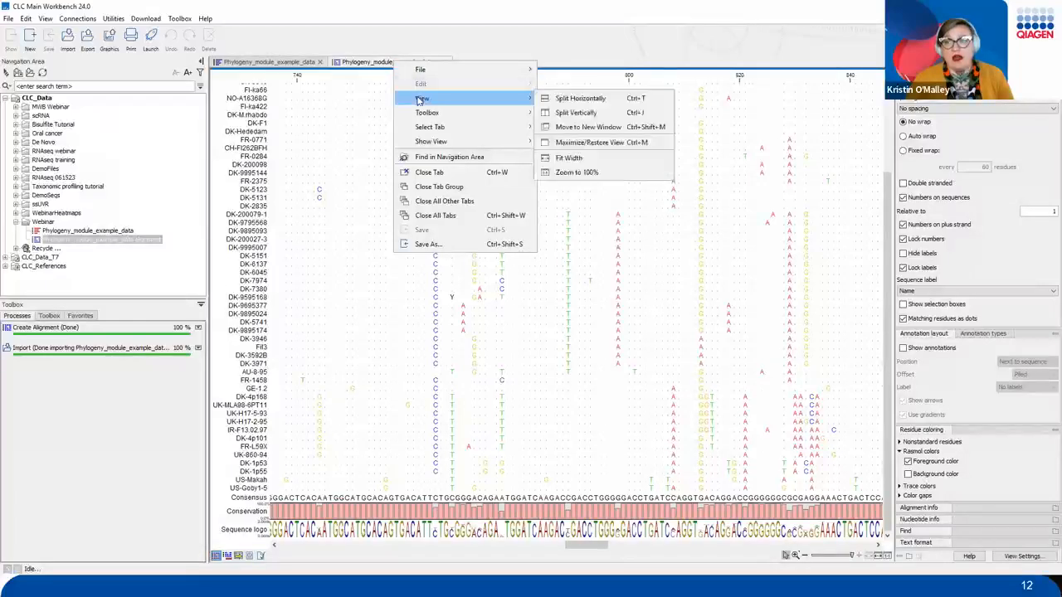
pyautogui.moveTo(420, 132)
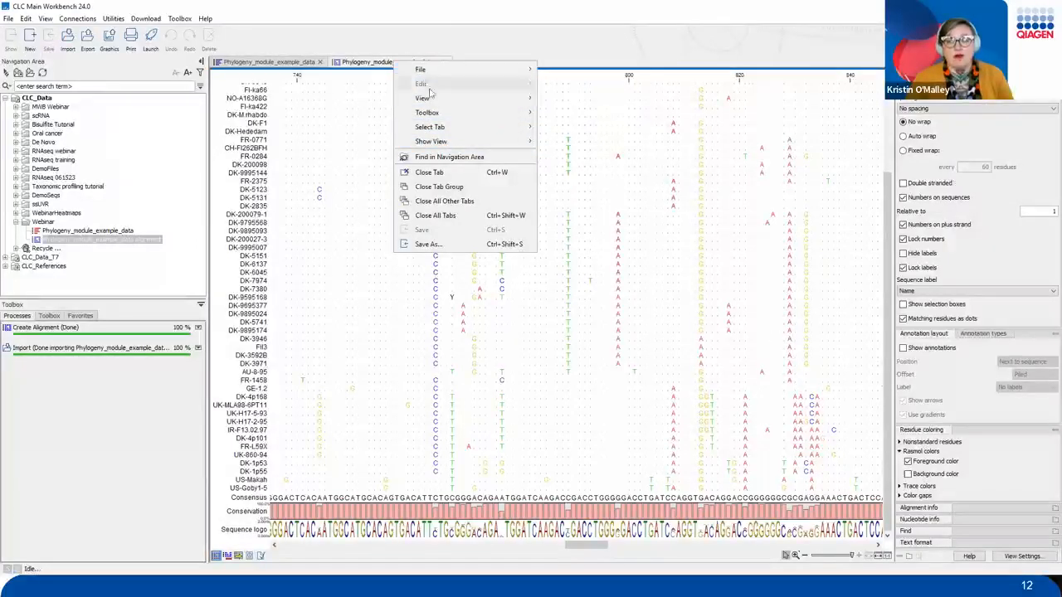
pyautogui.click(440, 35)
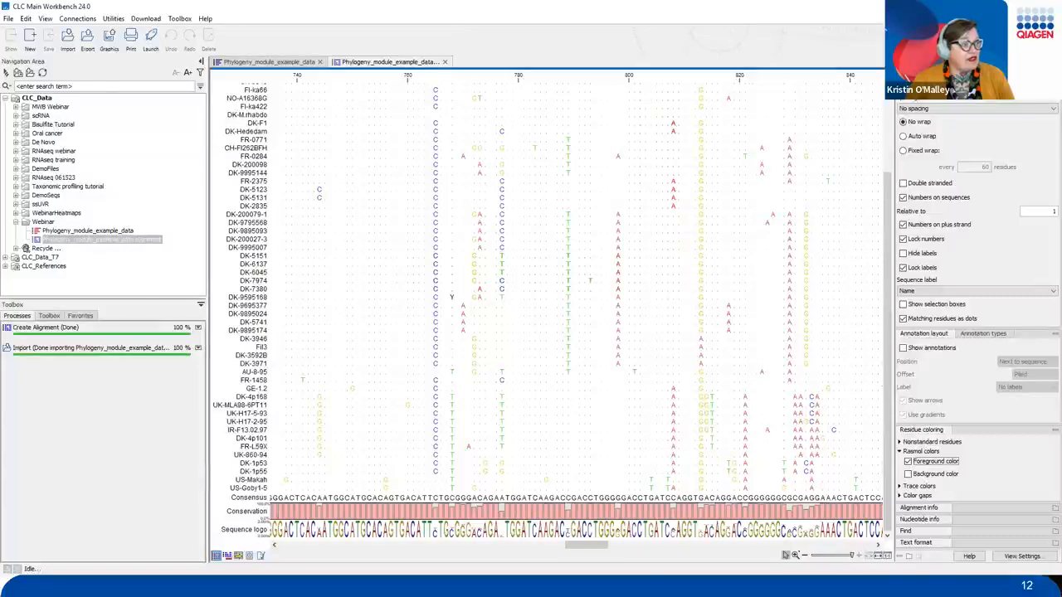
pyautogui.hotkey('alt', 'Tab')
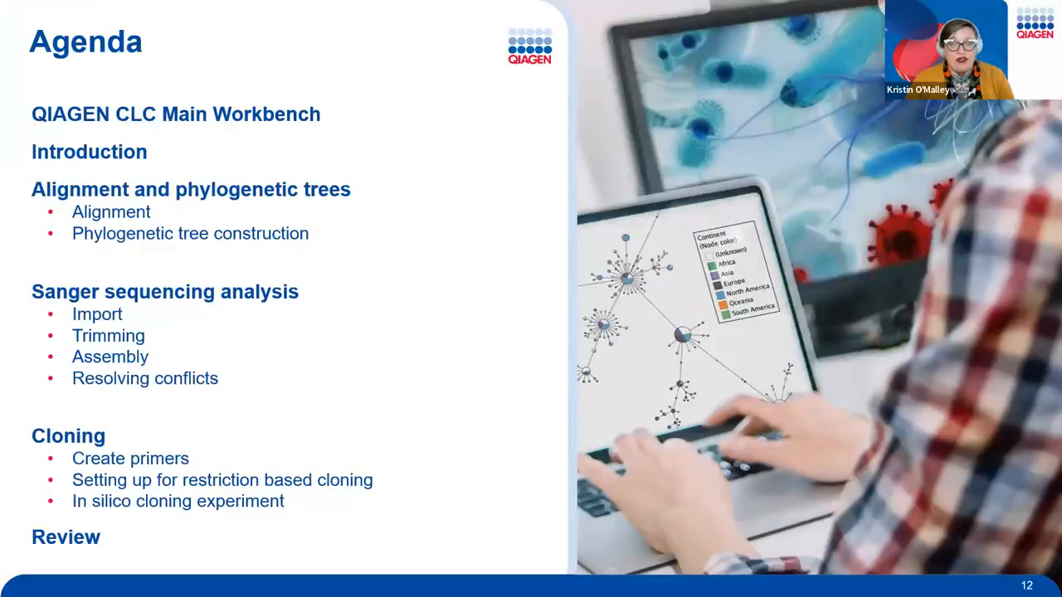
pyautogui.press('Right')
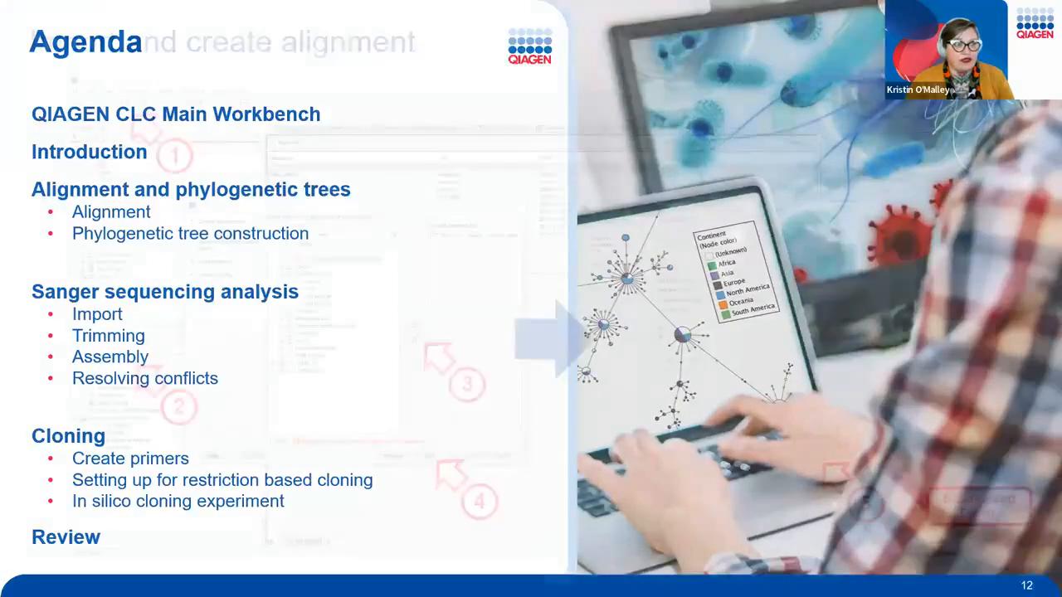
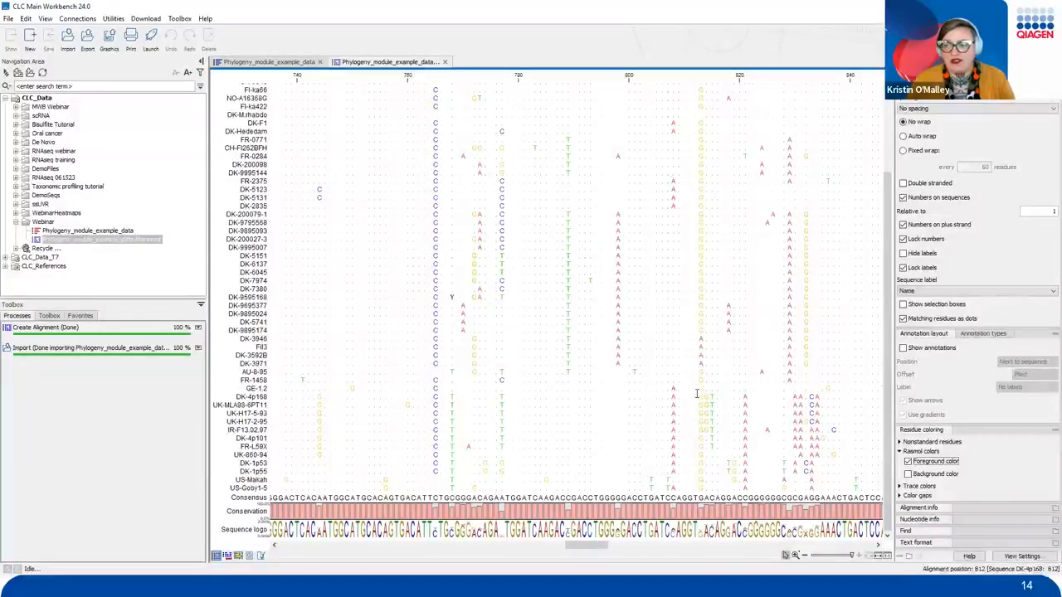
# Select alignment positions 813 to 816 of sequence UK-H17-5-93 and review the editing commands offered for the selection.
pyautogui.moveTo(700, 396)
pyautogui.mouseDown()
pyautogui.moveTo(714, 392)
pyautogui.moveTo(736, 436)
pyautogui.moveTo(634, 368)
pyautogui.mouseUp()
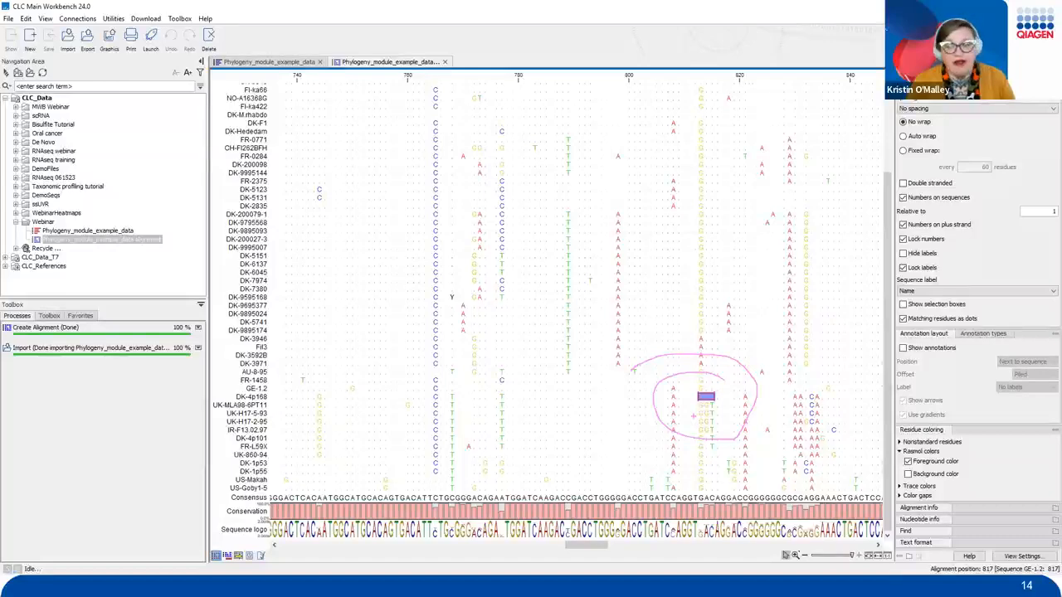
pyautogui.press('Escape')
pyautogui.moveTo(697, 413); pyautogui.dragTo(721, 410)
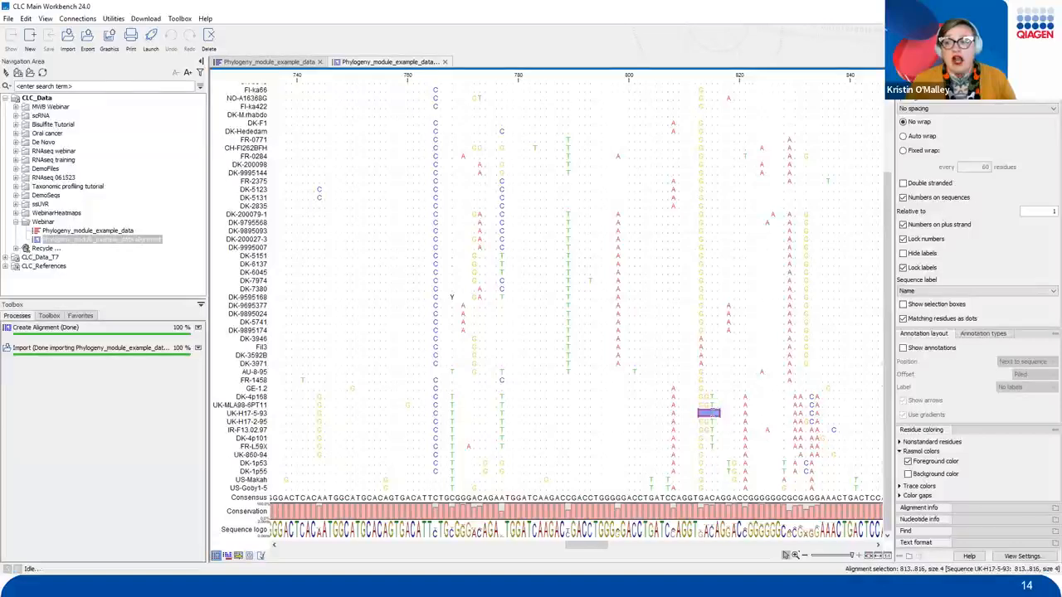
pyautogui.rightClick(711, 413)
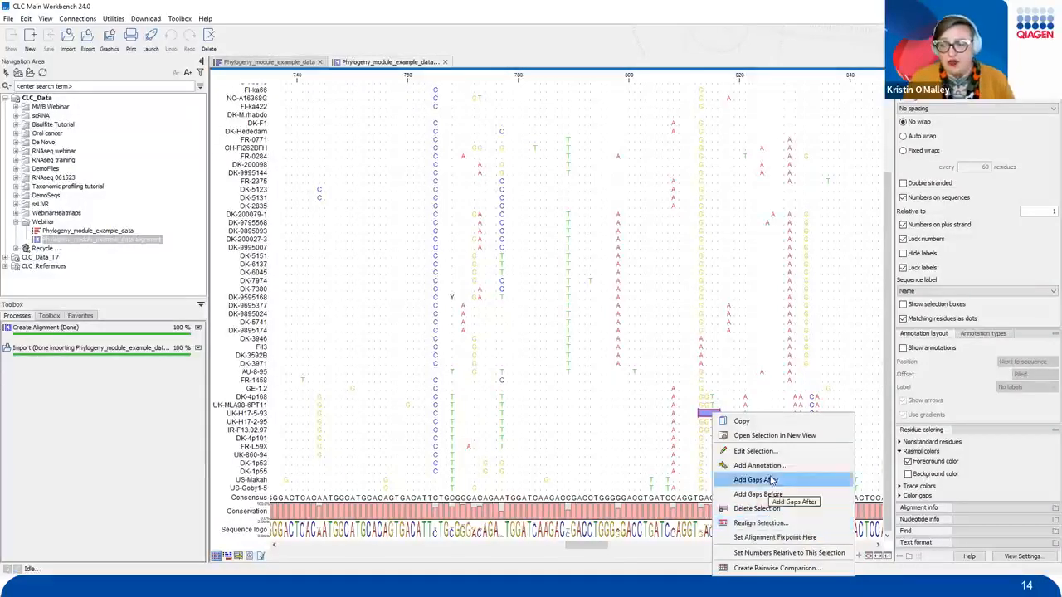
pyautogui.click(695, 438)
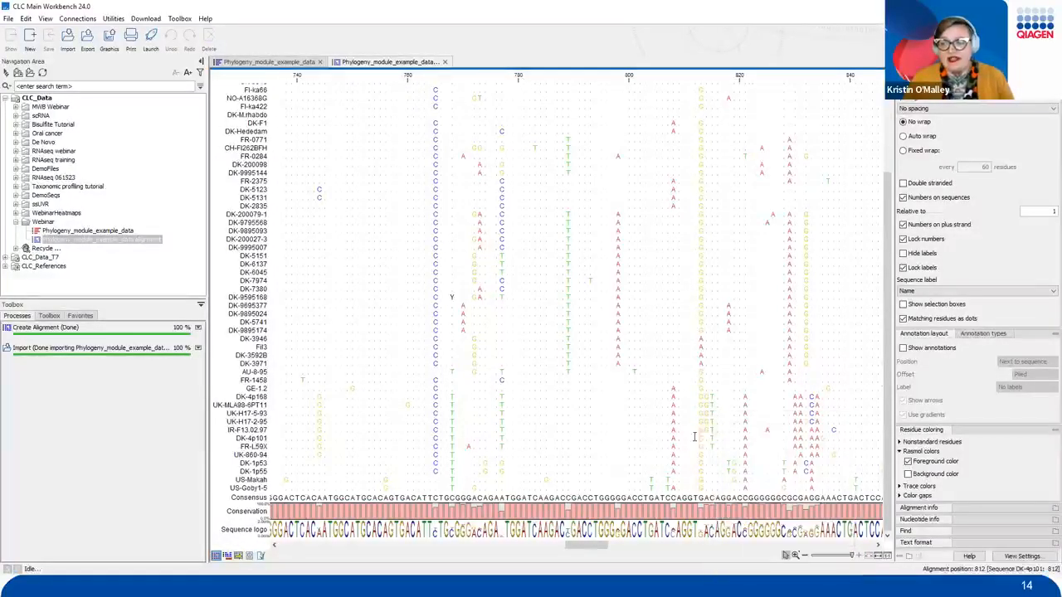
# Select alignment positions 807 to 823 of sequence IR-F13.02.97 and add gaps after the selection.
pyautogui.moveTo(668, 430); pyautogui.dragTo(758, 430)
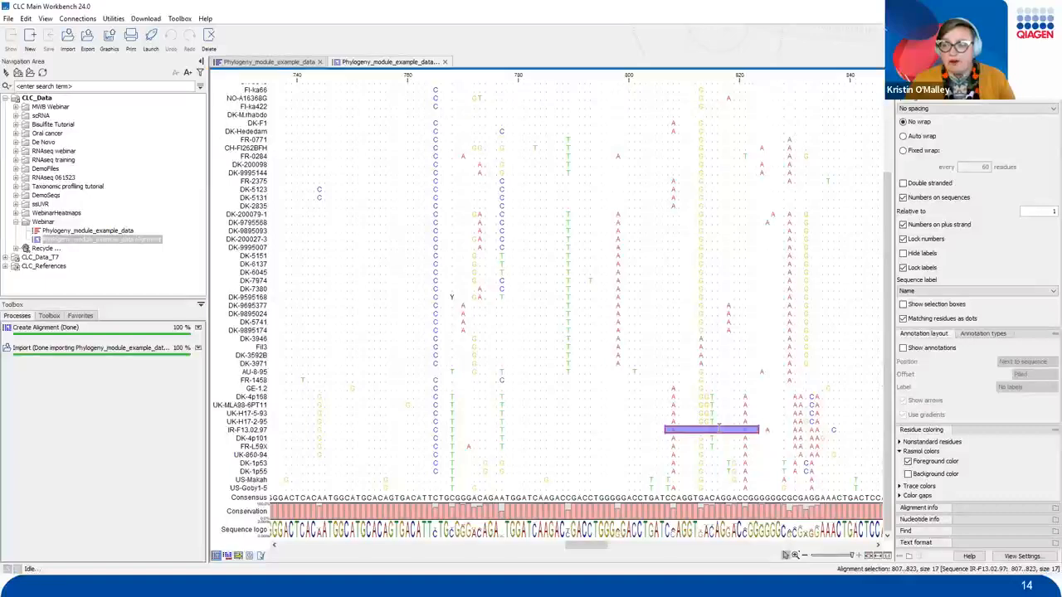
pyautogui.rightClick(720, 431)
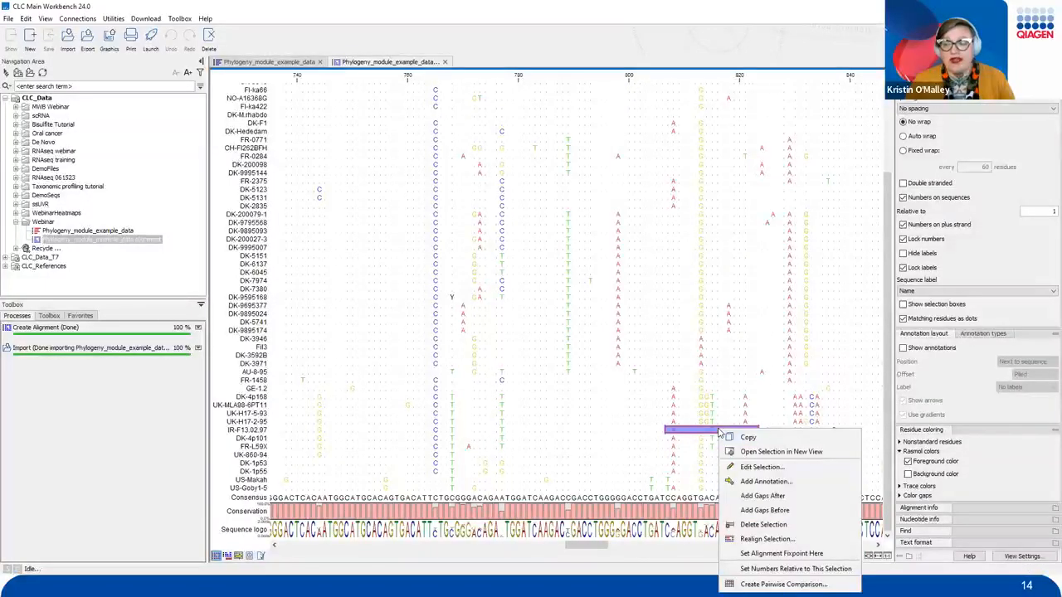
pyautogui.click(759, 496)
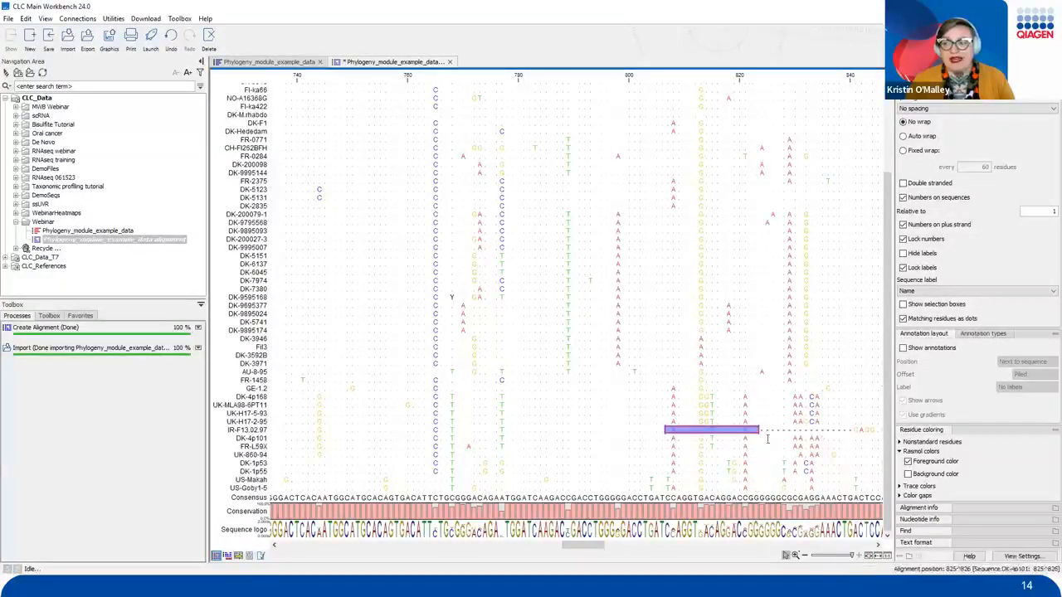
pyautogui.rightClick(702, 430)
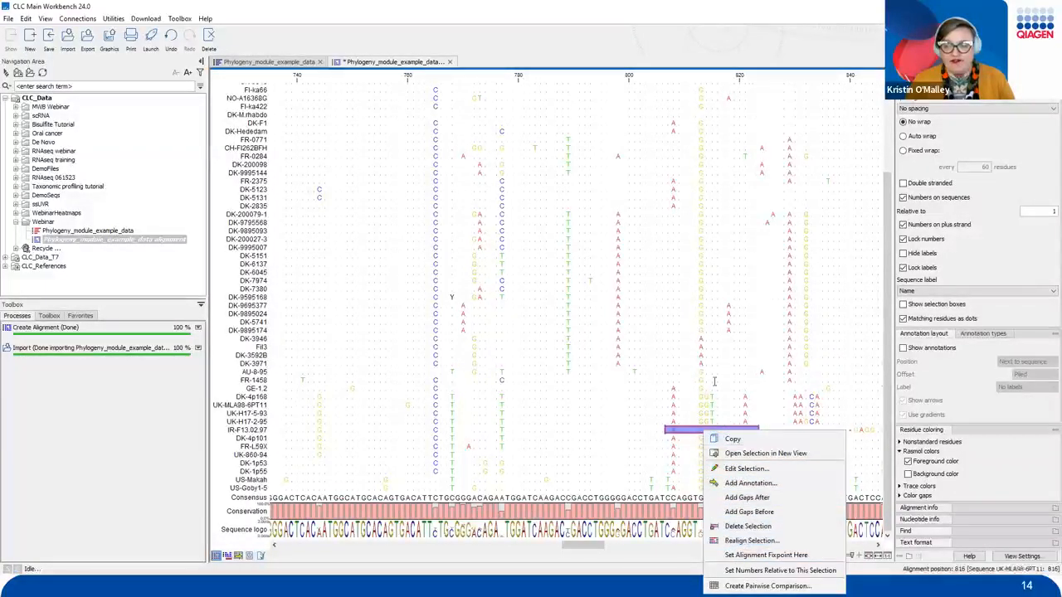
pyautogui.click(687, 369)
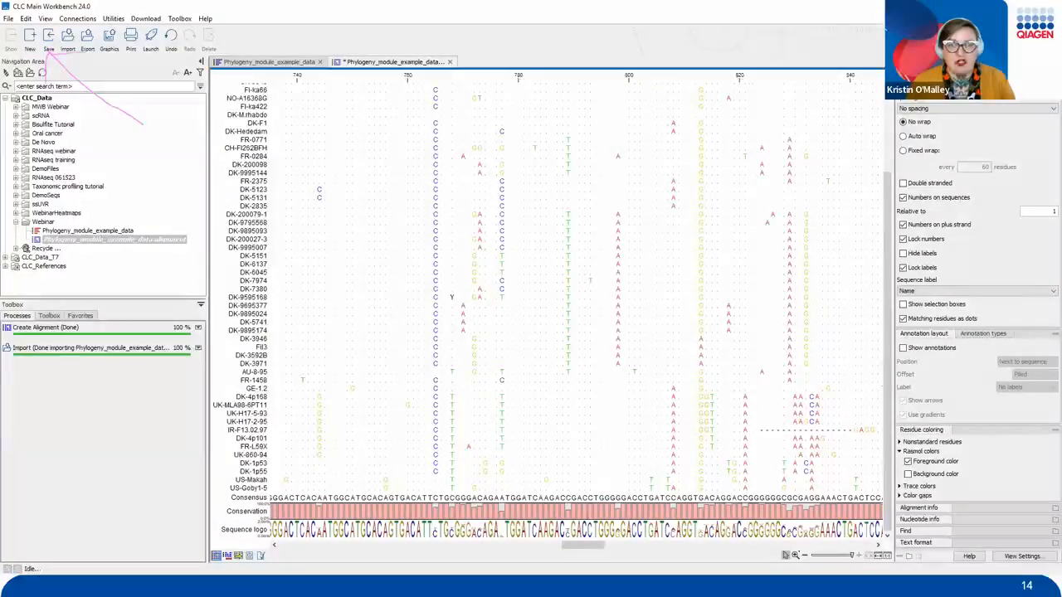
pyautogui.moveTo(39, 32)
pyautogui.mouseDown()
pyautogui.moveTo(68, 36)
pyautogui.moveTo(41, 23)
pyautogui.mouseUp()
pyautogui.press('Escape')
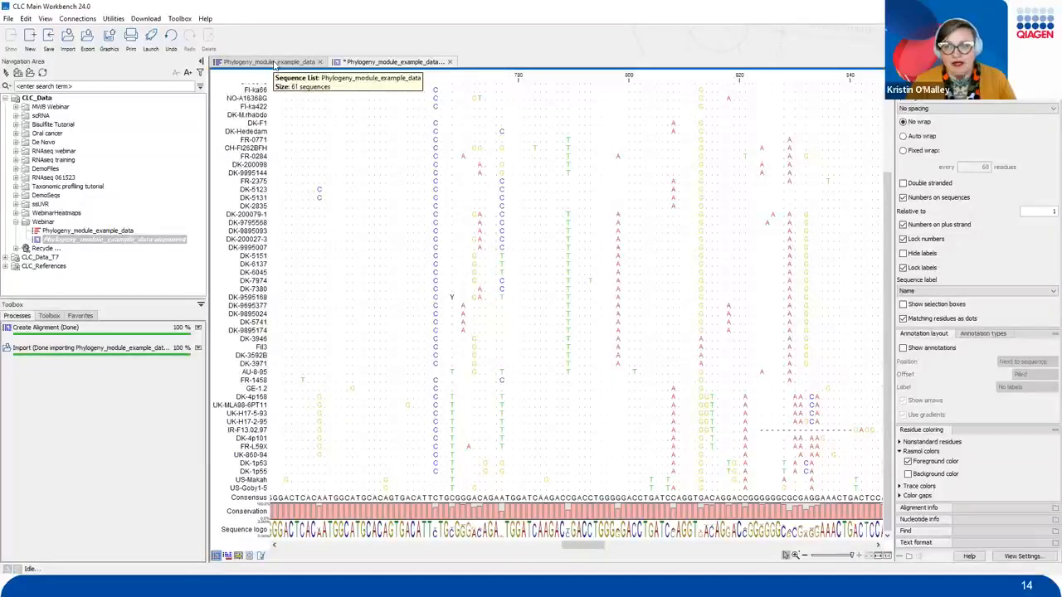
# Close the alignment without saving its changes and close the Phylogeny_module_example_data sequence list.
pyautogui.click(449, 63)
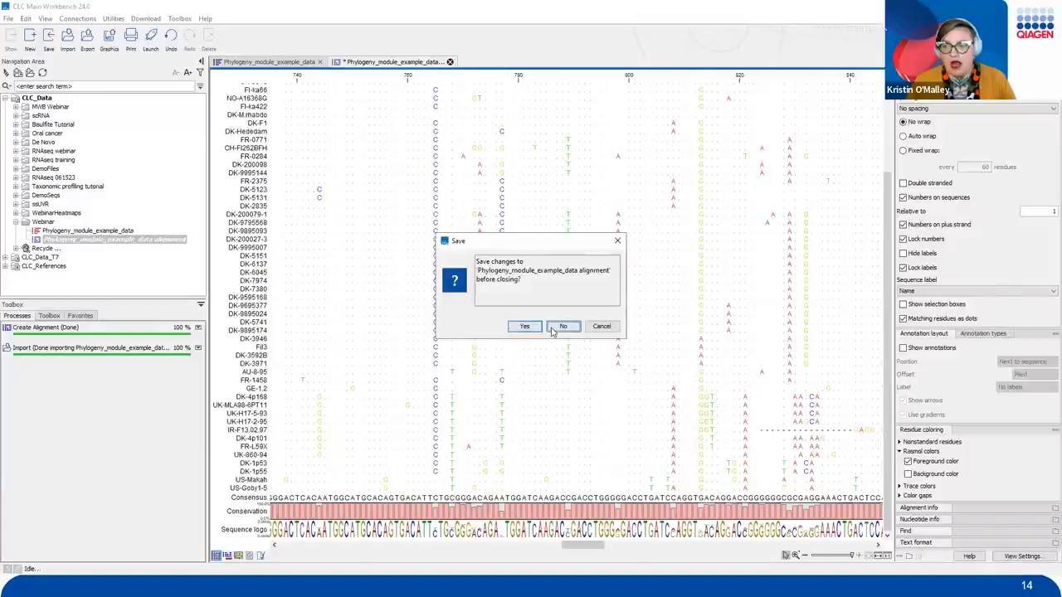
pyautogui.click(553, 327)
pyautogui.click(319, 62)
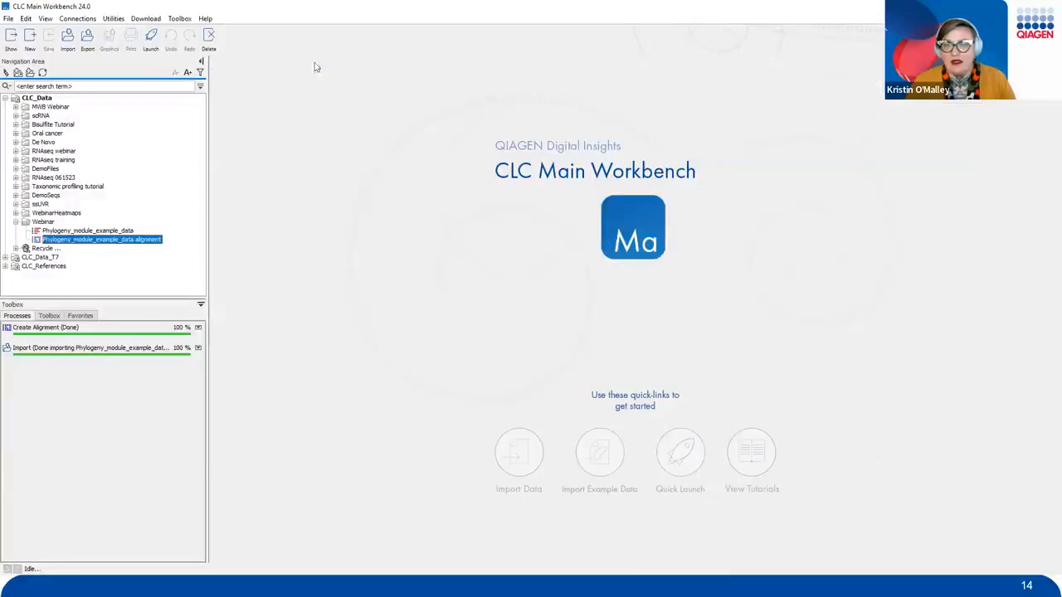
# Start the Create Tree tool with Phylogeny_module_example_data alignment as input and continue to the tree construction settings.
pyautogui.click(56, 319)
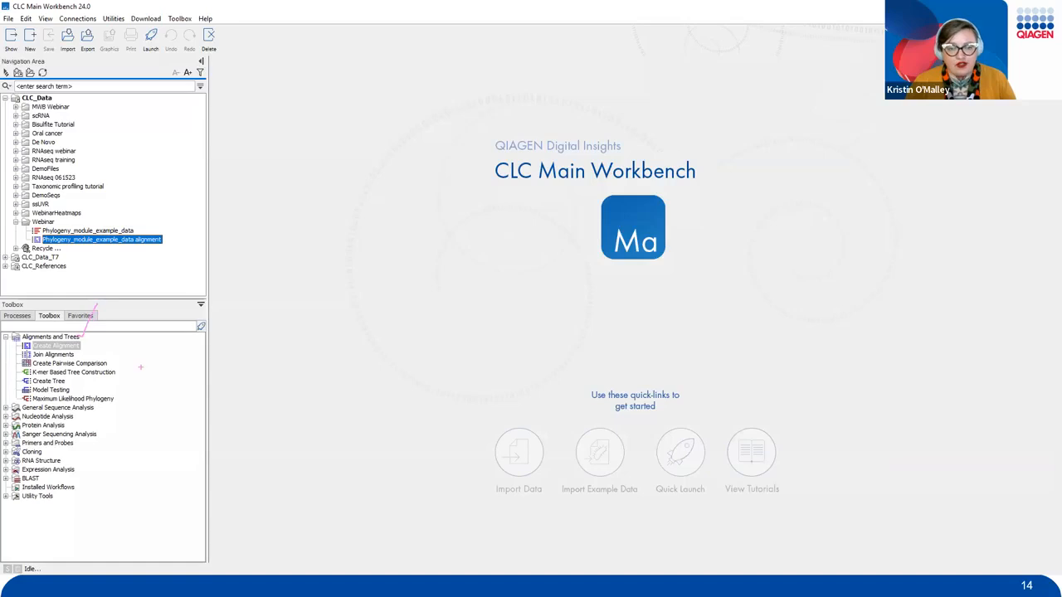
pyautogui.moveTo(30, 387); pyautogui.dragTo(70, 380)
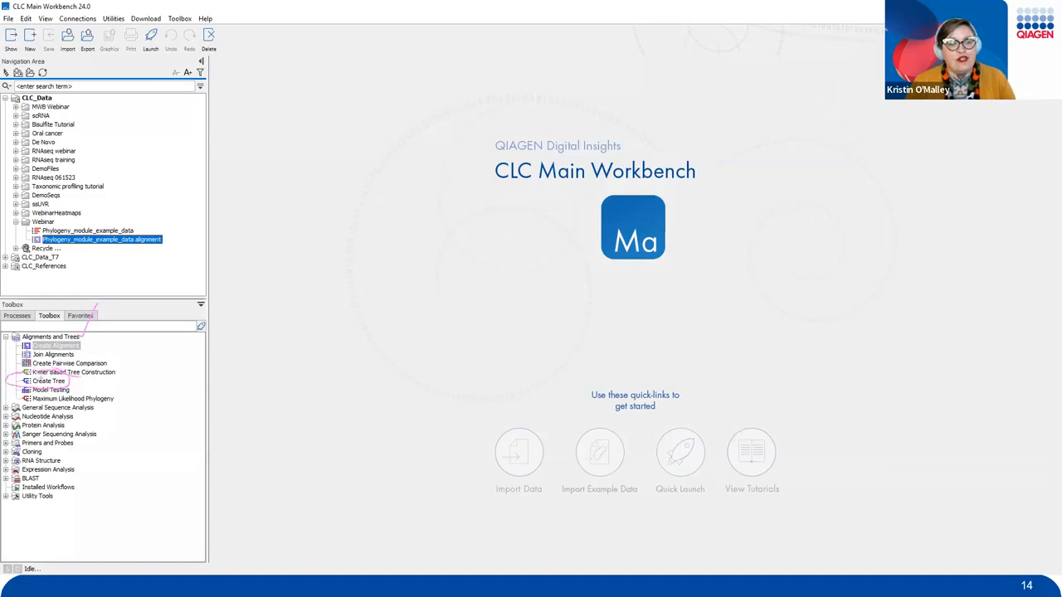
pyautogui.doubleClick(48, 381)
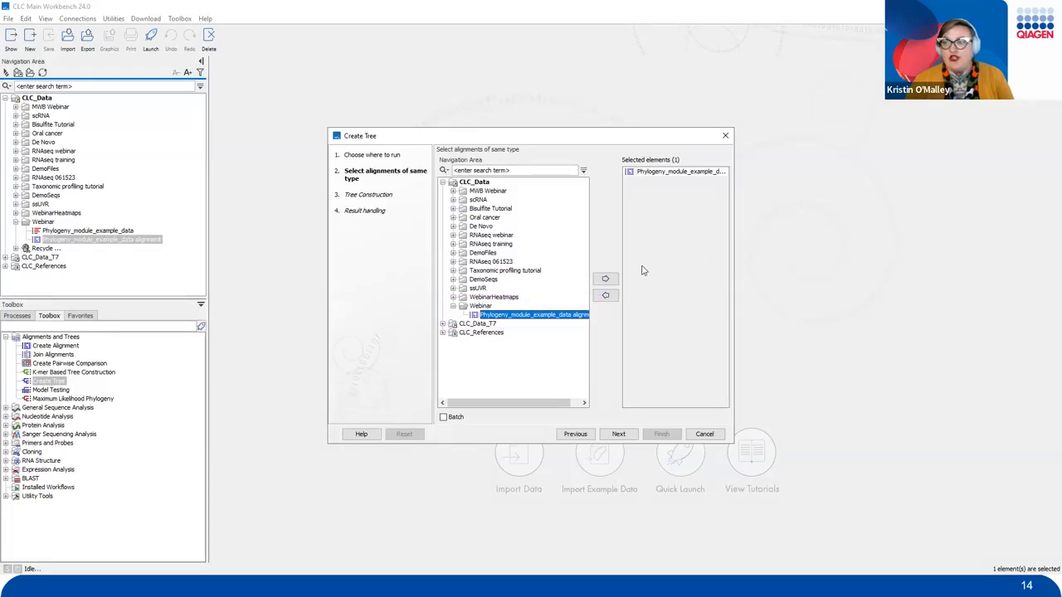
pyautogui.moveTo(640, 267)
pyautogui.mouseDown()
pyautogui.moveTo(576, 283)
pyautogui.moveTo(618, 259)
pyautogui.moveTo(645, 202)
pyautogui.moveTo(676, 178)
pyautogui.mouseUp()
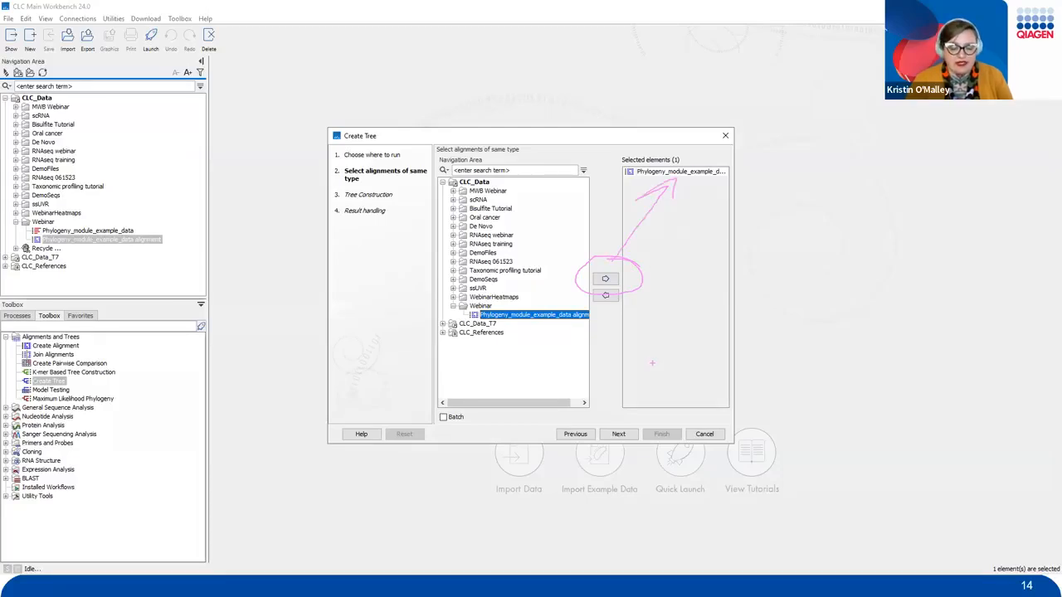
pyautogui.press('e')
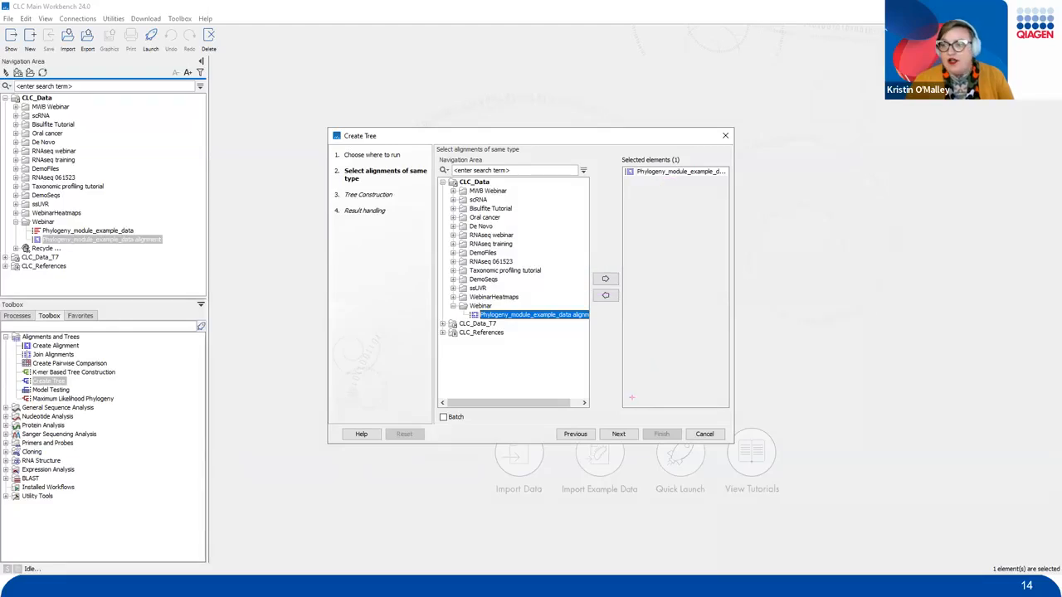
pyautogui.moveTo(644, 425)
pyautogui.mouseDown()
pyautogui.moveTo(569, 430)
pyautogui.moveTo(662, 416)
pyautogui.mouseUp()
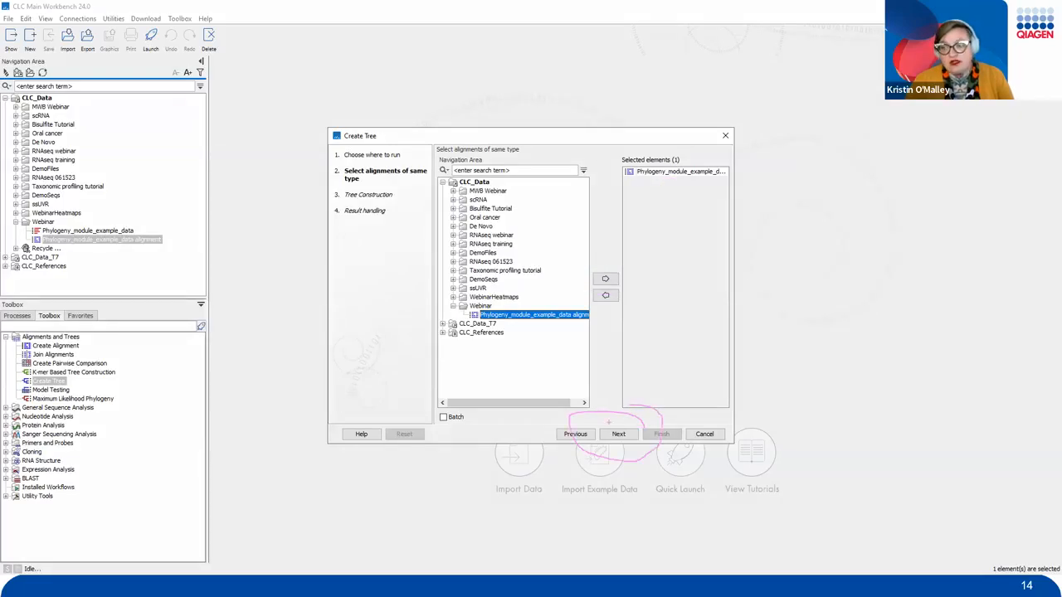
pyautogui.press('Escape')
pyautogui.click(622, 434)
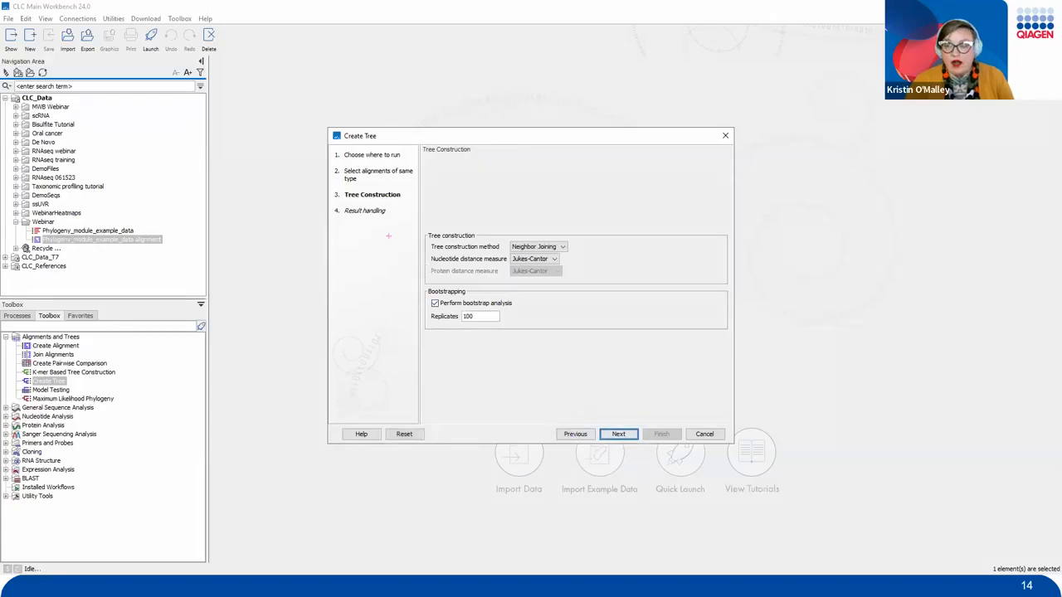
# Accept Neighbor Joining, the Jukes-Cantor nucleotide distance and bootstrap analysis with 100 replicates, and continue to result handling.
pyautogui.moveTo(401, 222)
pyautogui.mouseDown()
pyautogui.moveTo(468, 349)
pyautogui.moveTo(745, 340)
pyautogui.mouseUp()
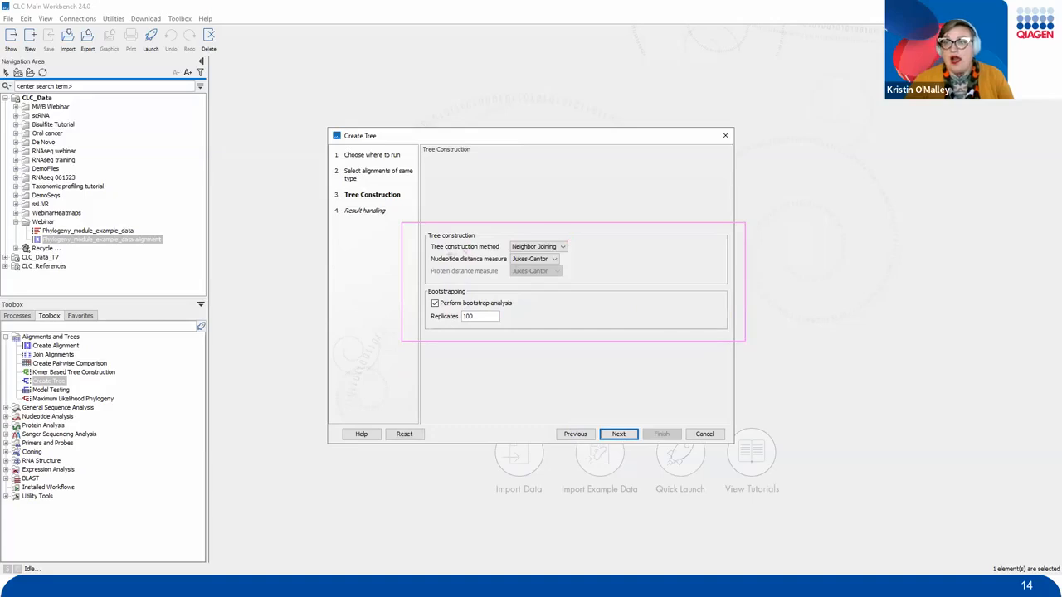
pyautogui.moveTo(374, 259); pyautogui.dragTo(431, 254)
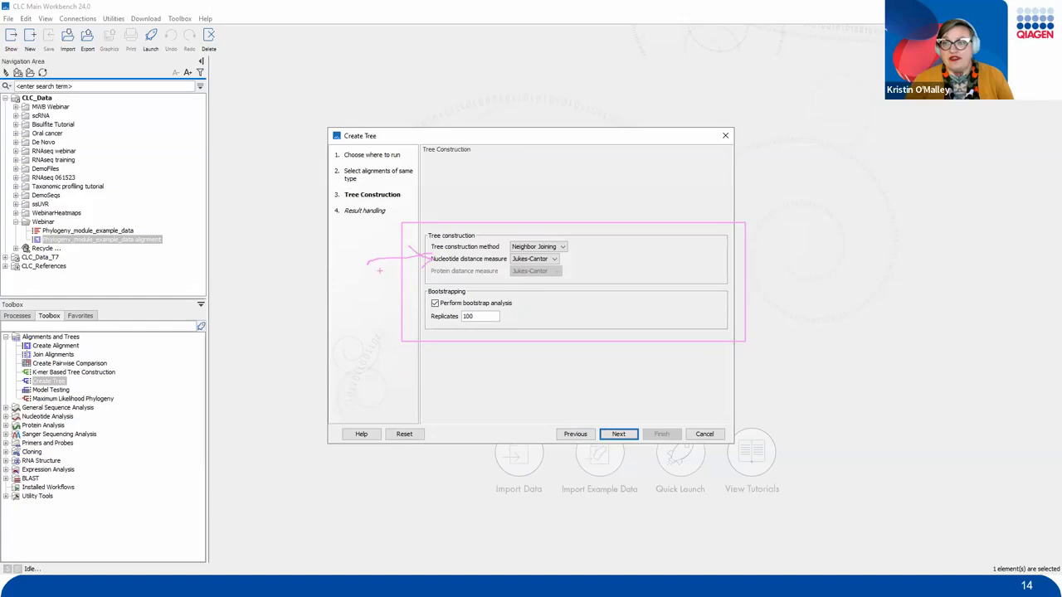
pyautogui.moveTo(368, 263)
pyautogui.mouseDown()
pyautogui.moveTo(382, 350)
pyautogui.moveTo(375, 428)
pyautogui.moveTo(365, 427)
pyautogui.moveTo(417, 400)
pyautogui.mouseUp()
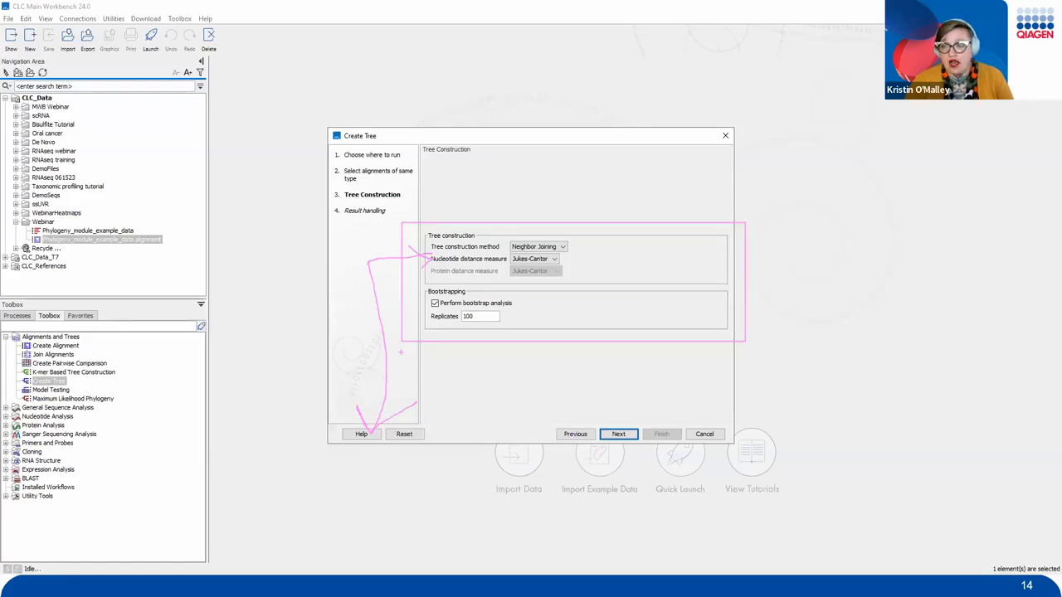
pyautogui.press('Escape')
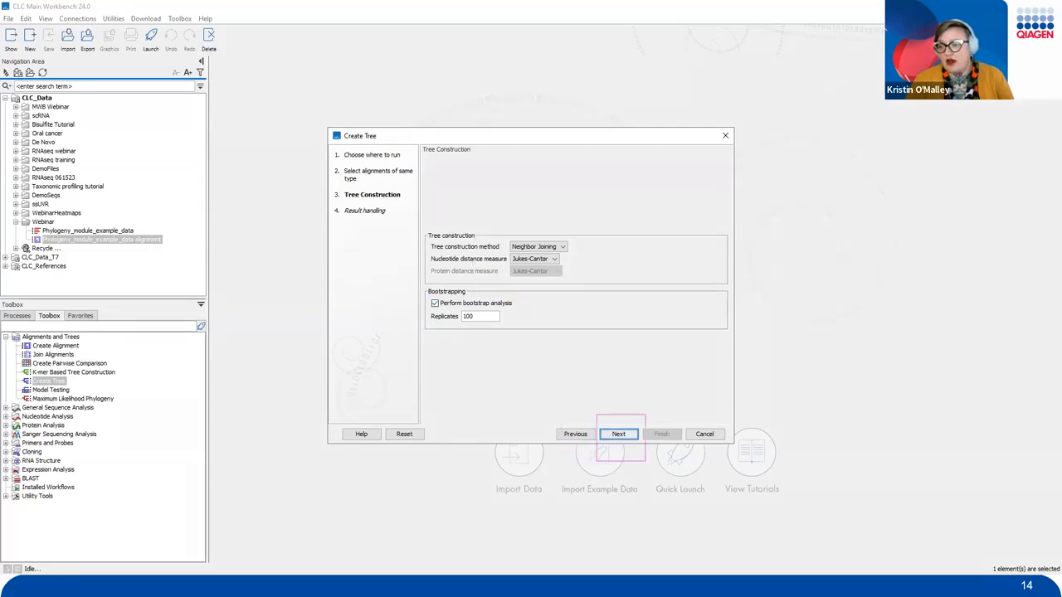
pyautogui.moveTo(607, 423); pyautogui.dragTo(651, 355)
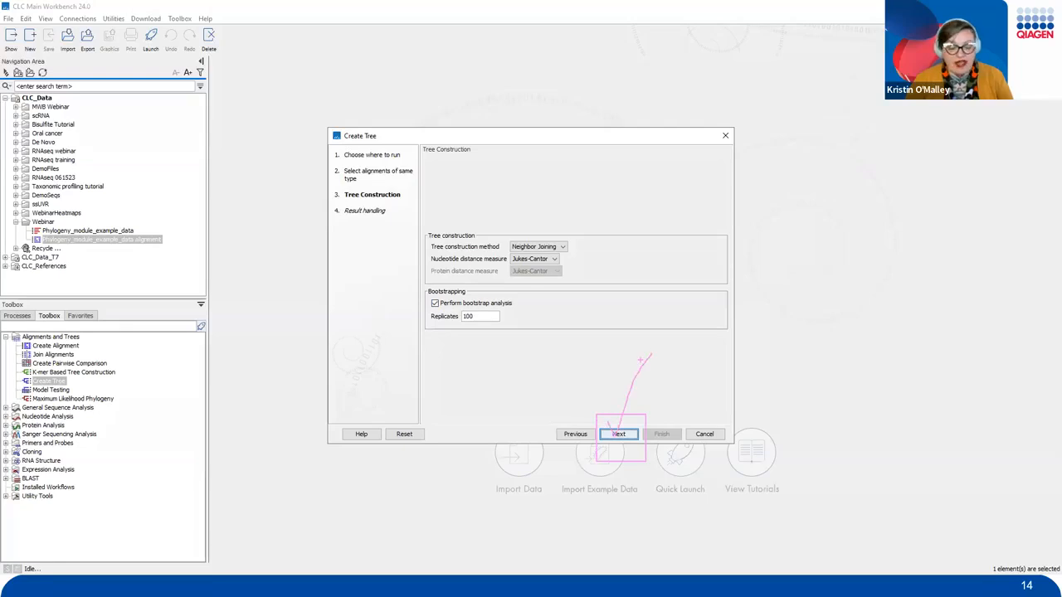
pyautogui.moveTo(552, 215)
pyautogui.mouseDown()
pyautogui.moveTo(604, 332)
pyautogui.moveTo(564, 349)
pyautogui.mouseUp()
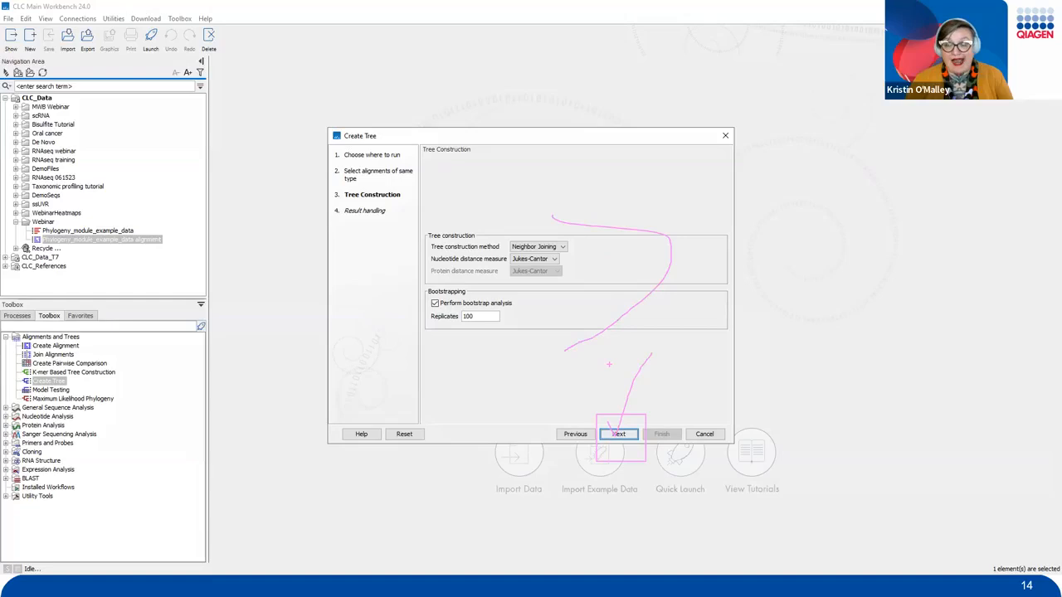
pyautogui.press('Escape')
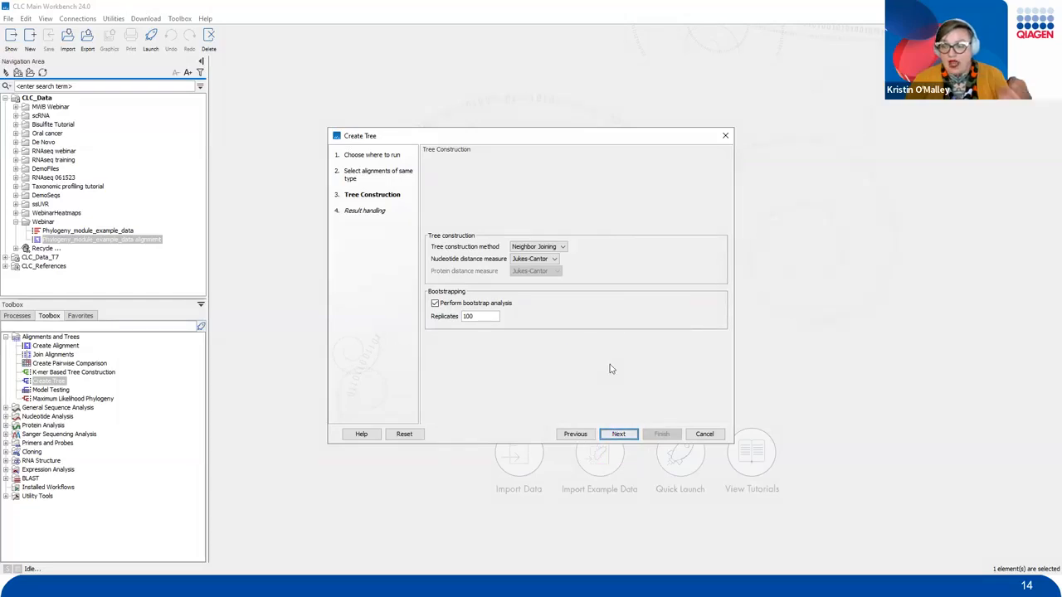
pyautogui.click(619, 434)
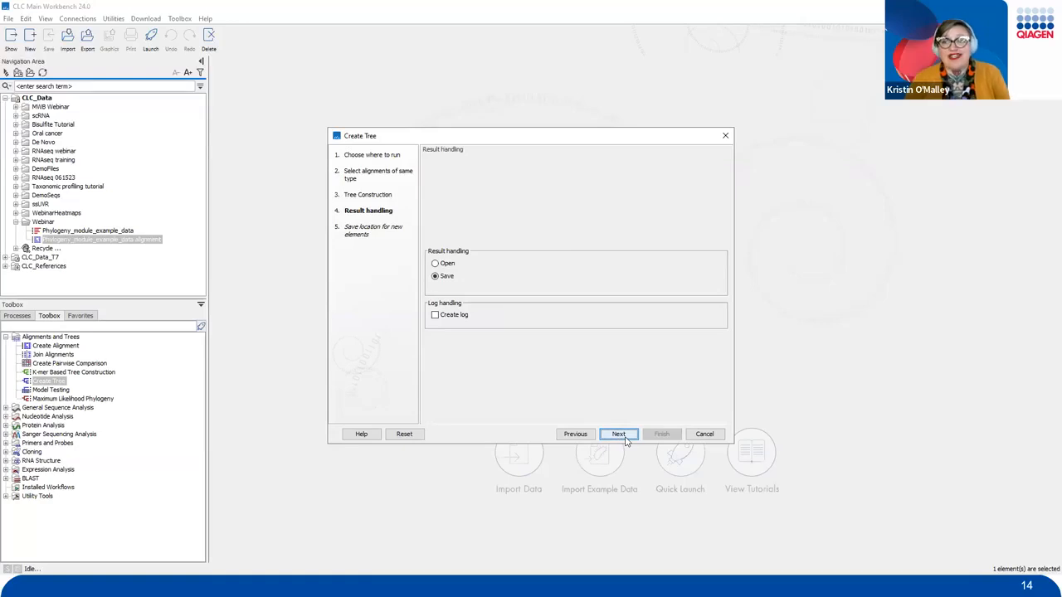
pyautogui.moveTo(643, 422)
pyautogui.mouseDown()
pyautogui.moveTo(581, 441)
pyautogui.moveTo(587, 453)
pyautogui.mouseUp()
pyautogui.press('Escape')
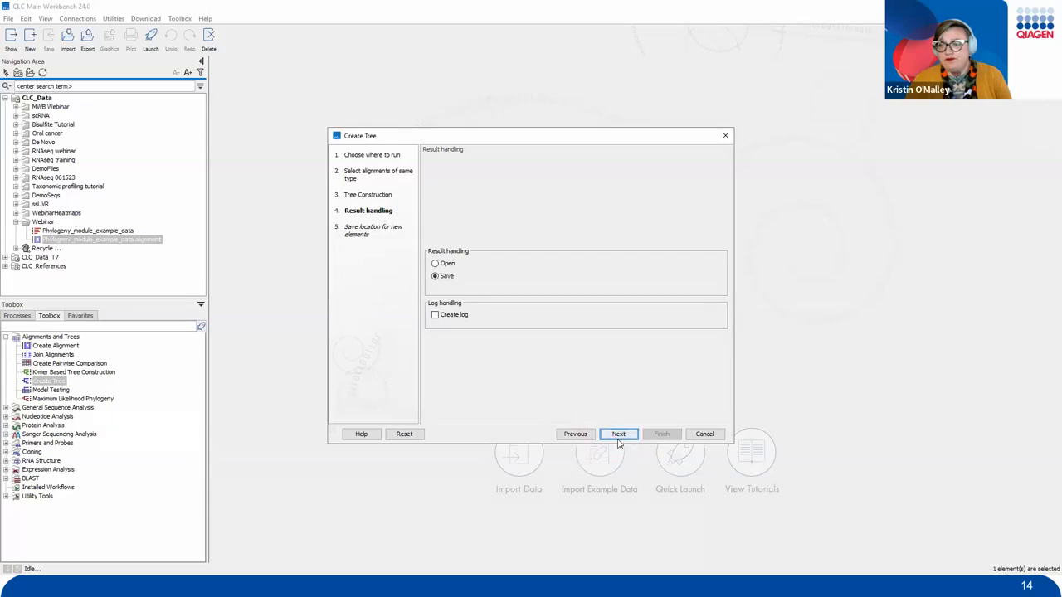
# Save the tree to the Webinar folder and run the tree construction.
pyautogui.click(618, 434)
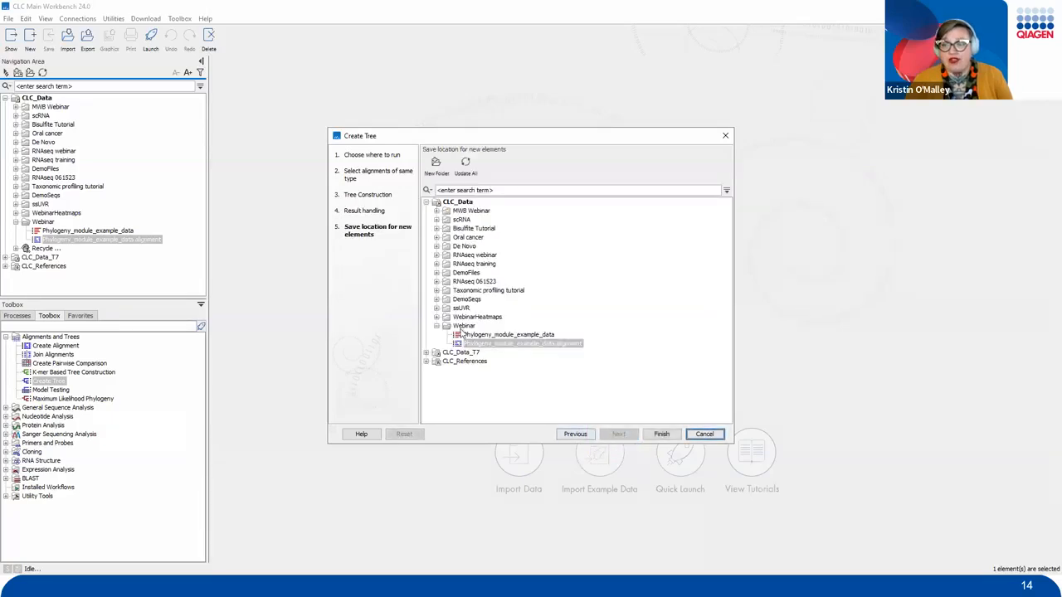
pyautogui.click(661, 434)
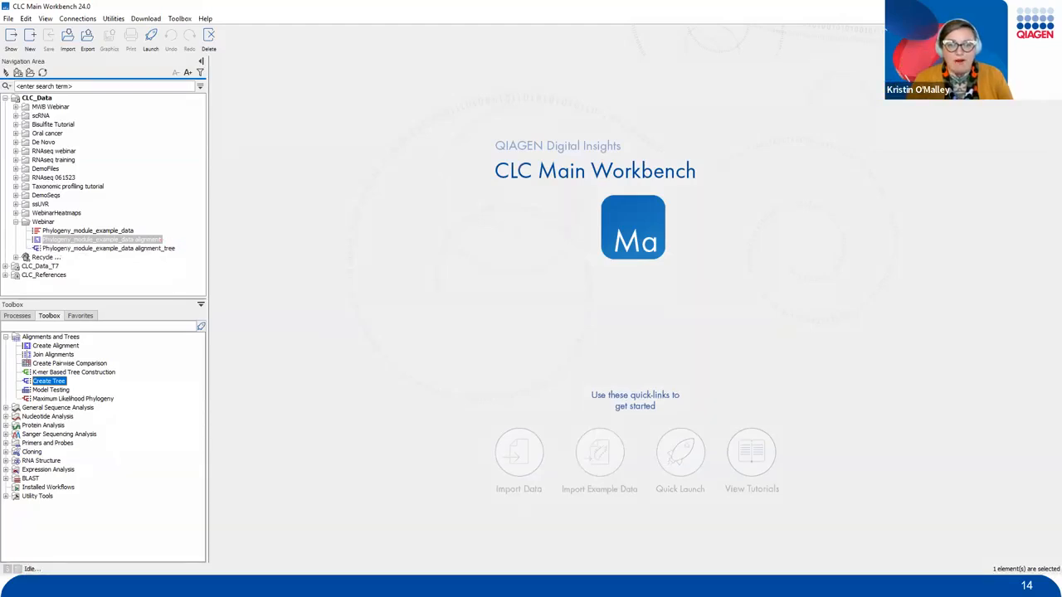
pyautogui.moveTo(164, 244); pyautogui.dragTo(212, 215)
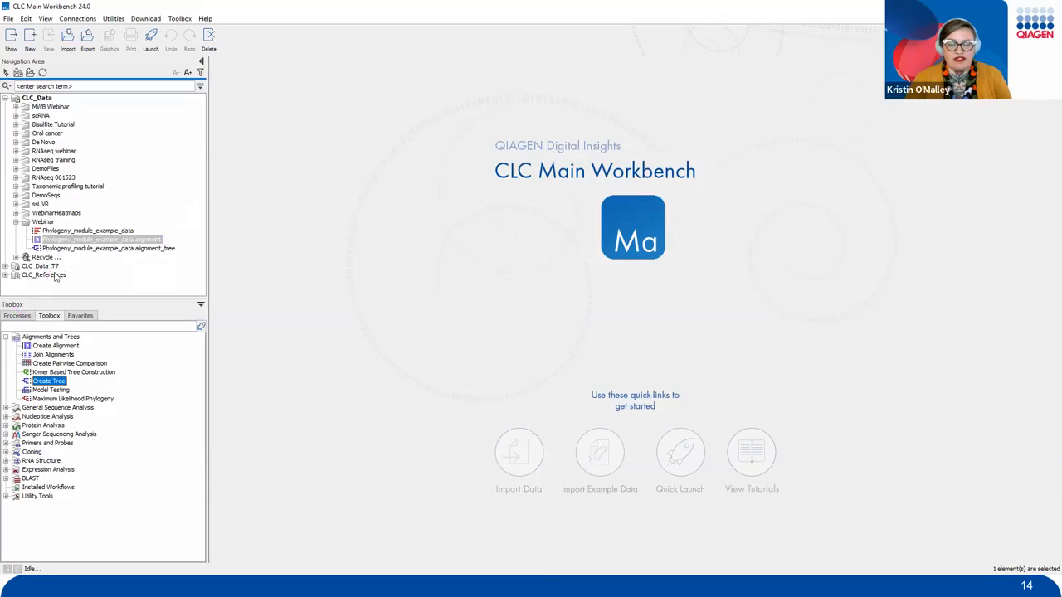
# Open the Phylogeny_module_example_data alignment_tree element from the Webinar folder.
pyautogui.click(106, 249)
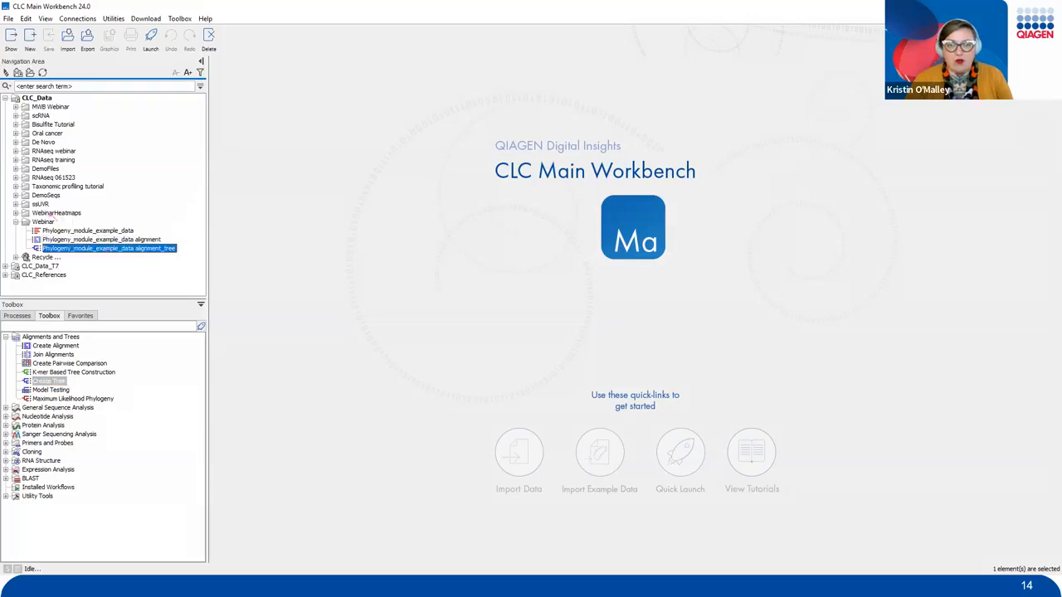
pyautogui.moveTo(163, 242); pyautogui.dragTo(211, 181)
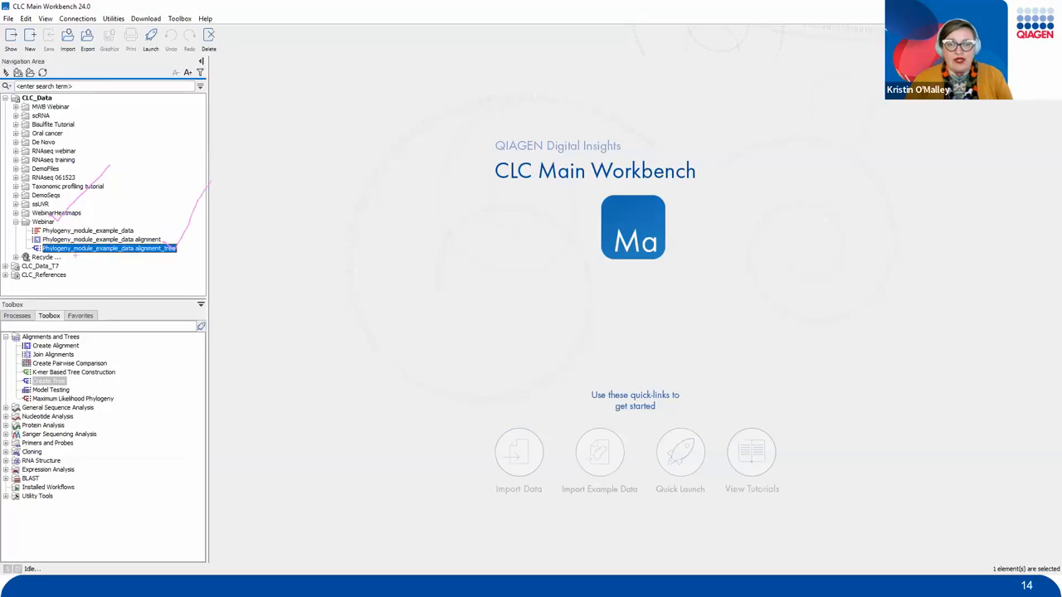
pyautogui.doubleClick(140, 250)
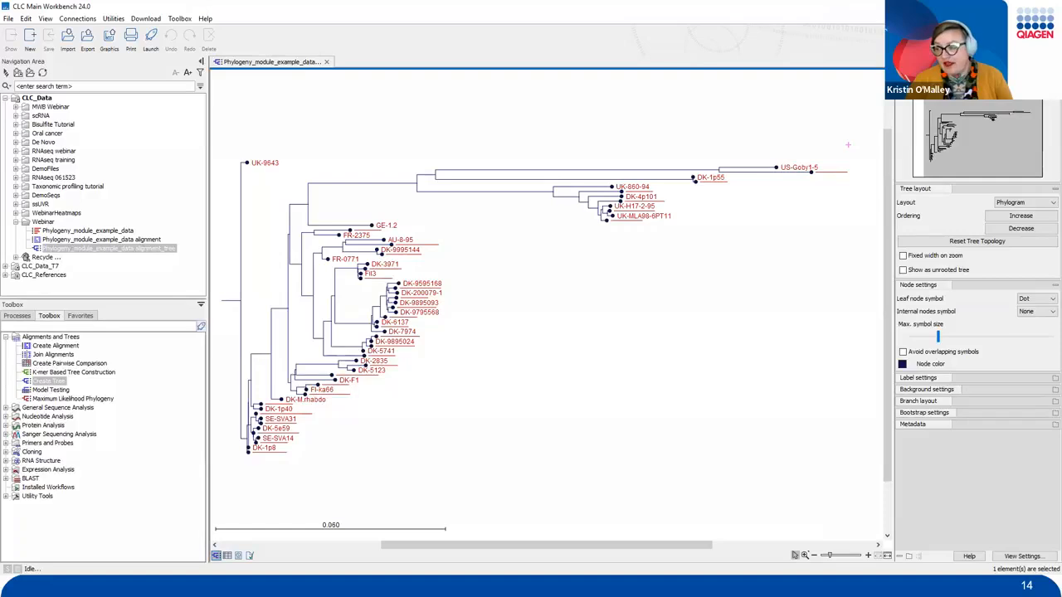
# Try the Cladogram, Circular Cladogram and Circular Phylogram layouts on the tree.
pyautogui.moveTo(848, 146)
pyautogui.mouseDown()
pyautogui.moveTo(850, 167)
pyautogui.moveTo(943, 201)
pyautogui.moveTo(987, 197)
pyautogui.mouseUp()
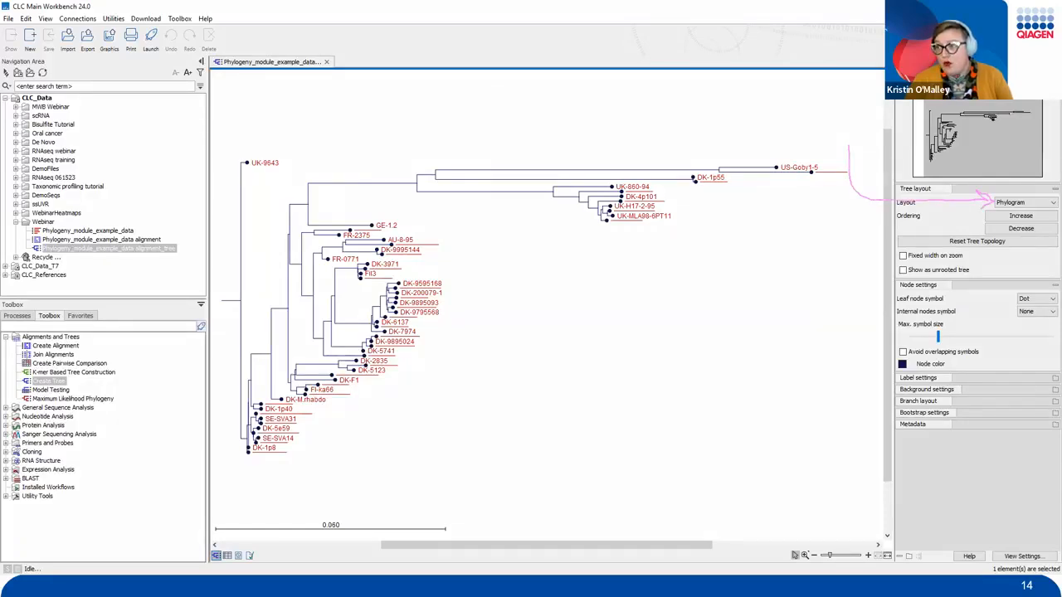
pyautogui.click(1045, 203)
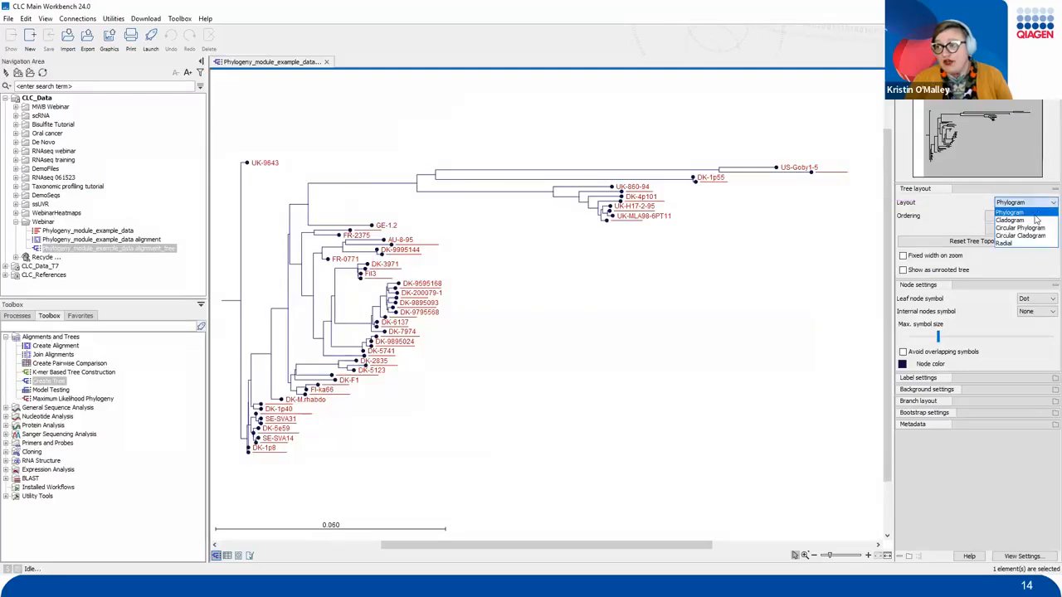
pyautogui.click(1032, 221)
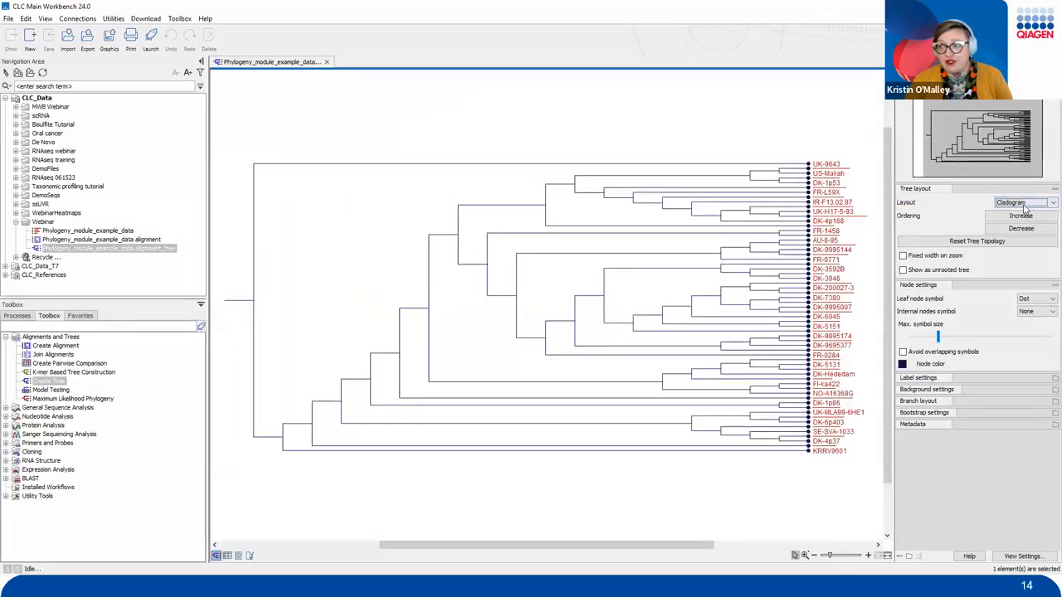
pyautogui.click(1027, 204)
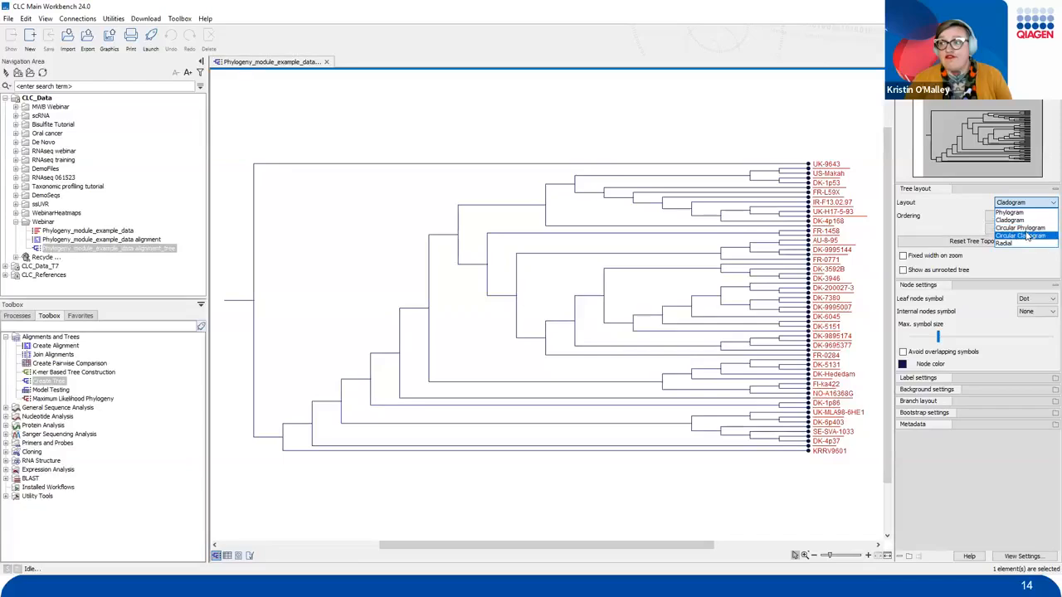
pyautogui.click(1027, 236)
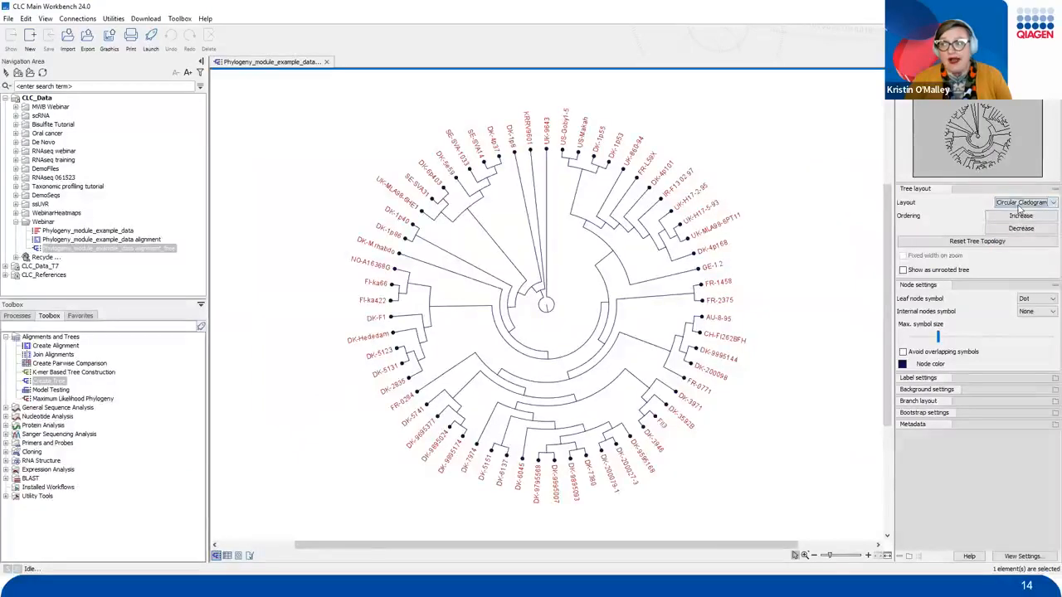
pyautogui.click(1026, 203)
pyautogui.click(1020, 228)
# Set the tree layout to Radial.
pyautogui.click(1017, 204)
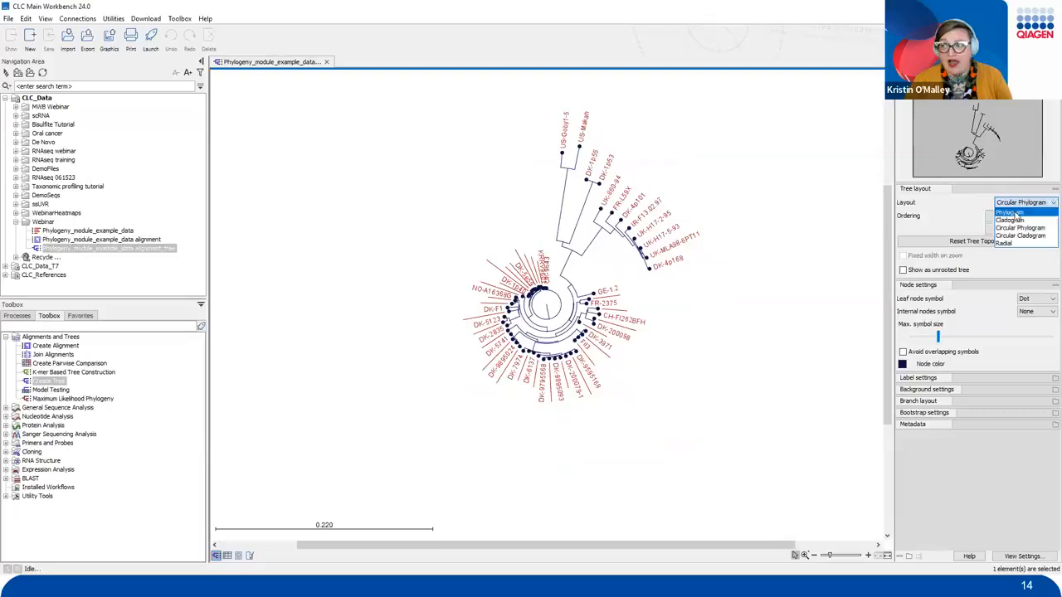
pyautogui.click(1007, 243)
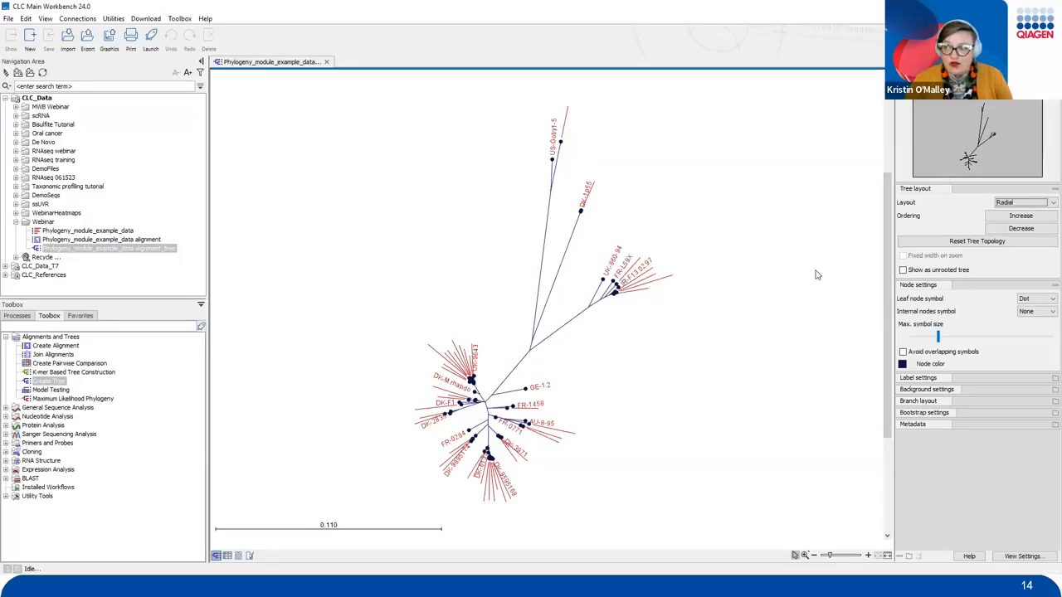
pyautogui.moveTo(866, 272)
pyautogui.mouseDown()
pyautogui.moveTo(794, 348)
pyautogui.moveTo(796, 435)
pyautogui.moveTo(1019, 487)
pyautogui.moveTo(1059, 448)
pyautogui.mouseUp()
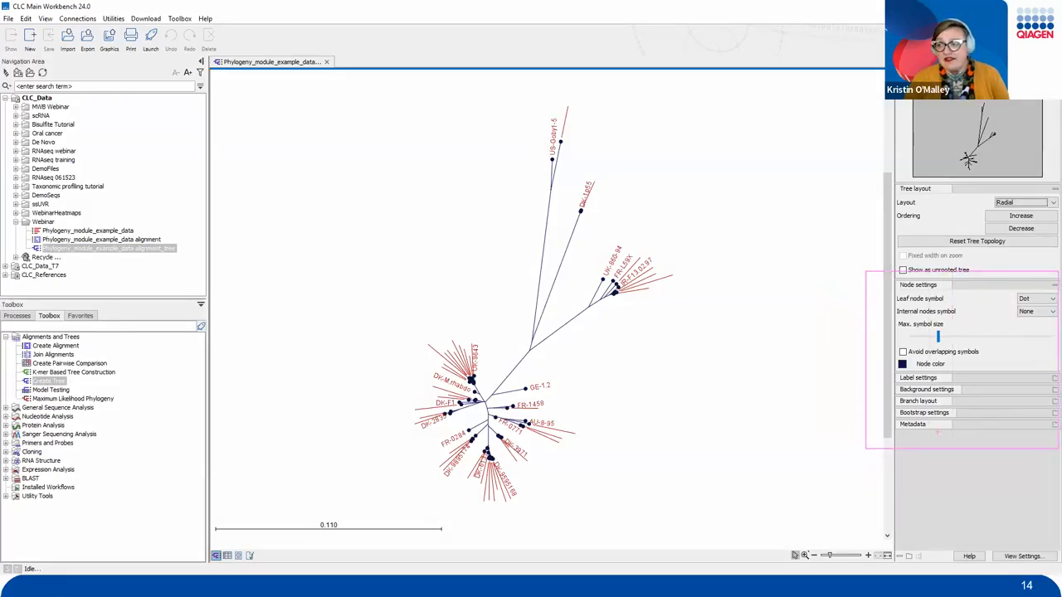
pyautogui.moveTo(940, 426)
pyautogui.mouseDown()
pyautogui.moveTo(921, 412)
pyautogui.moveTo(943, 422)
pyautogui.mouseUp()
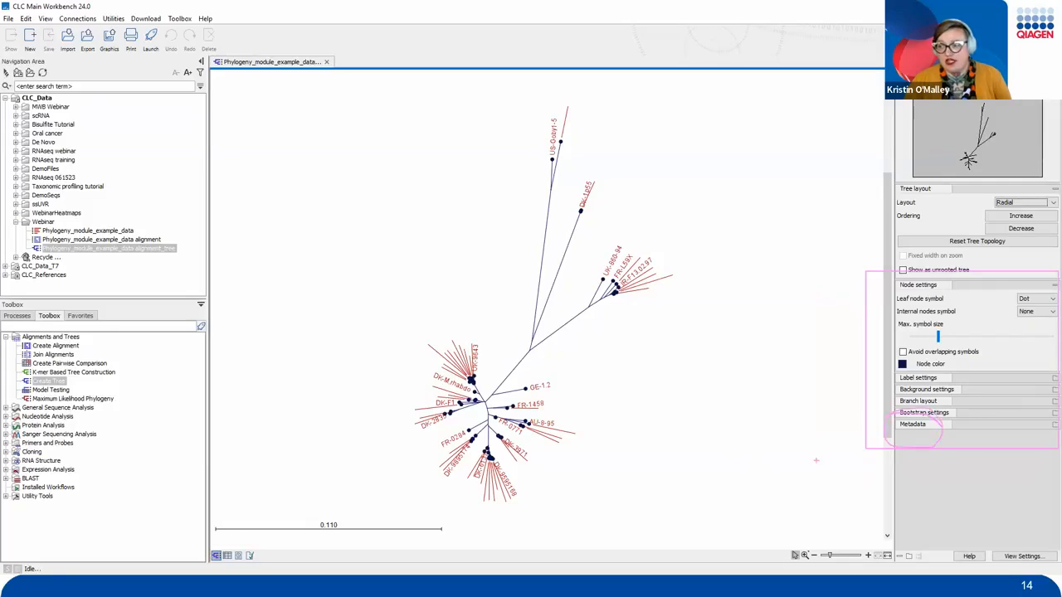
pyautogui.press('Escape')
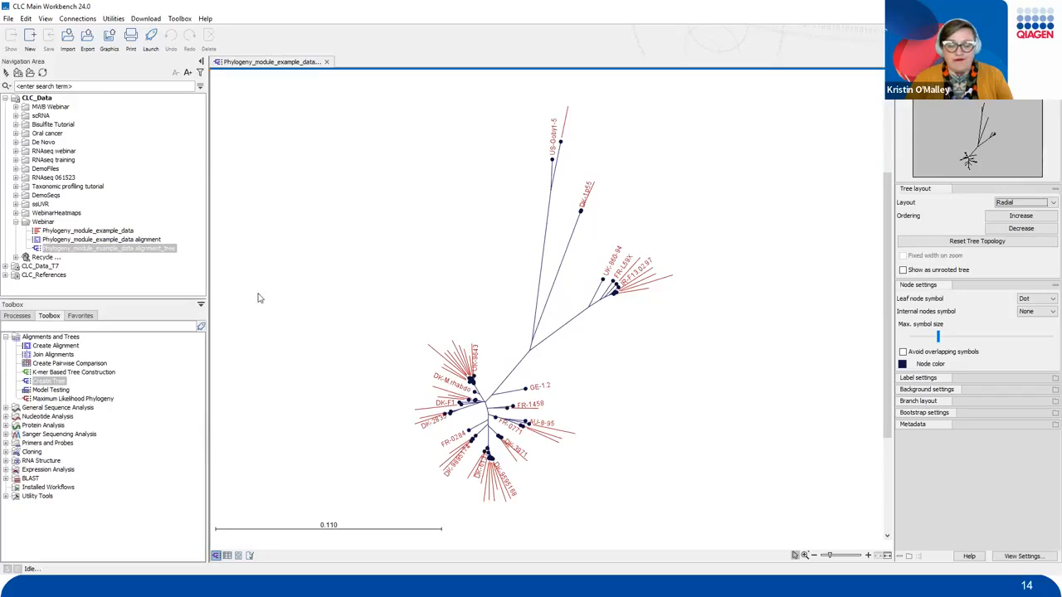
# Switch the phylogenetic tree to its table view.
pyautogui.moveTo(251, 247)
pyautogui.mouseDown()
pyautogui.moveTo(247, 492)
pyautogui.moveTo(222, 518)
pyautogui.moveTo(282, 477)
pyautogui.mouseUp()
pyautogui.moveTo(300, 523)
pyautogui.mouseDown()
pyautogui.moveTo(175, 528)
pyautogui.moveTo(295, 531)
pyautogui.moveTo(188, 498)
pyautogui.mouseUp()
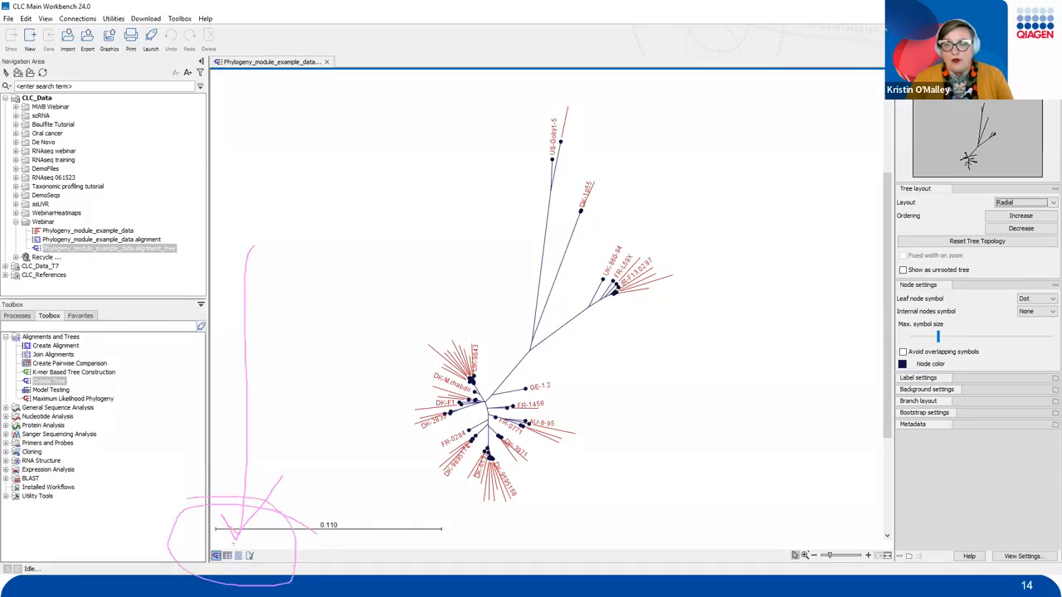
pyautogui.moveTo(217, 551)
pyautogui.mouseDown()
pyautogui.moveTo(230, 566)
pyautogui.moveTo(223, 539)
pyautogui.mouseUp()
pyautogui.press('Escape')
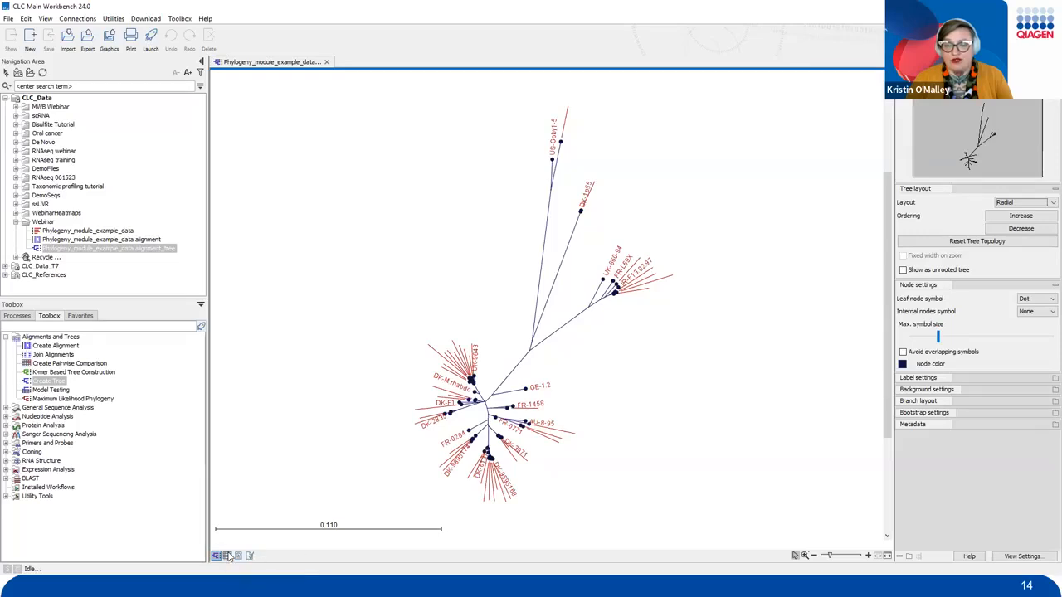
pyautogui.click(227, 556)
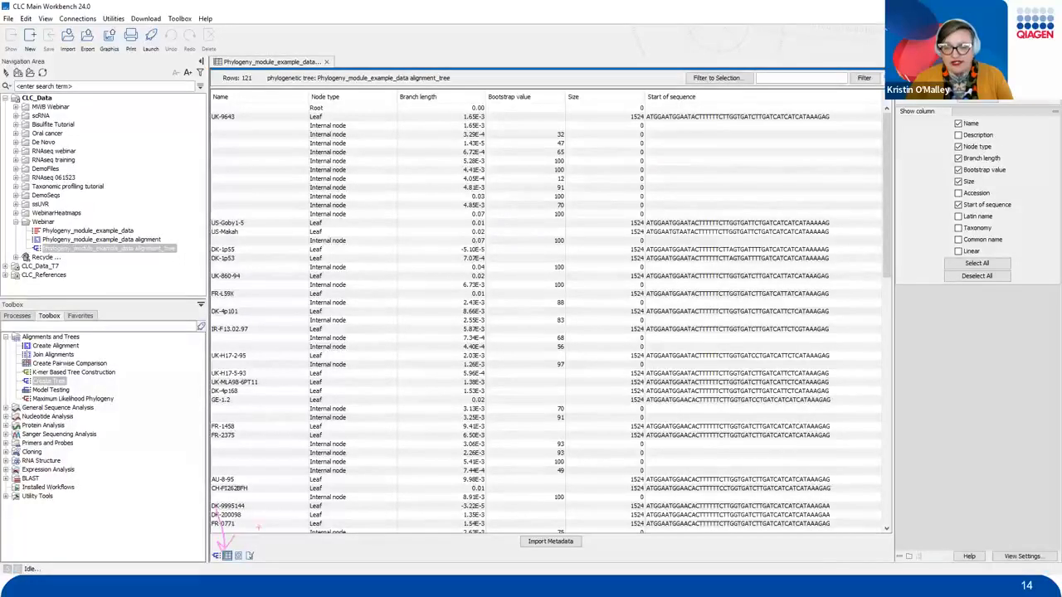
pyautogui.moveTo(593, 530)
pyautogui.mouseDown()
pyautogui.moveTo(500, 509)
pyautogui.moveTo(609, 567)
pyautogui.moveTo(548, 525)
pyautogui.moveTo(587, 496)
pyautogui.mouseUp()
pyautogui.press('Escape')
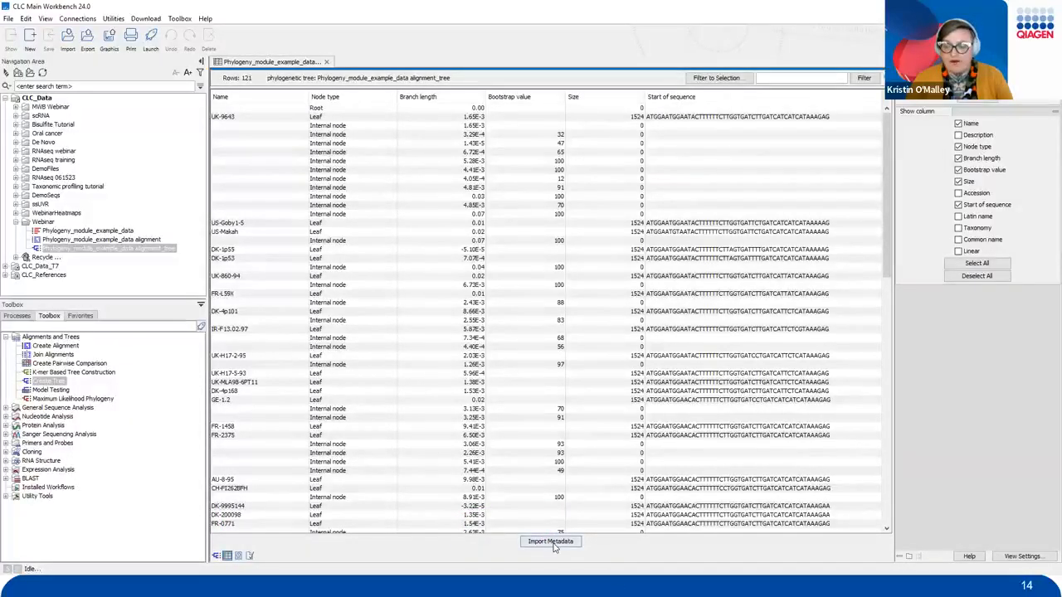
# Start a metadata import for the tree and choose Phylogeny_module_tutorial_meta_data.xls as the input file.
pyautogui.click(552, 541)
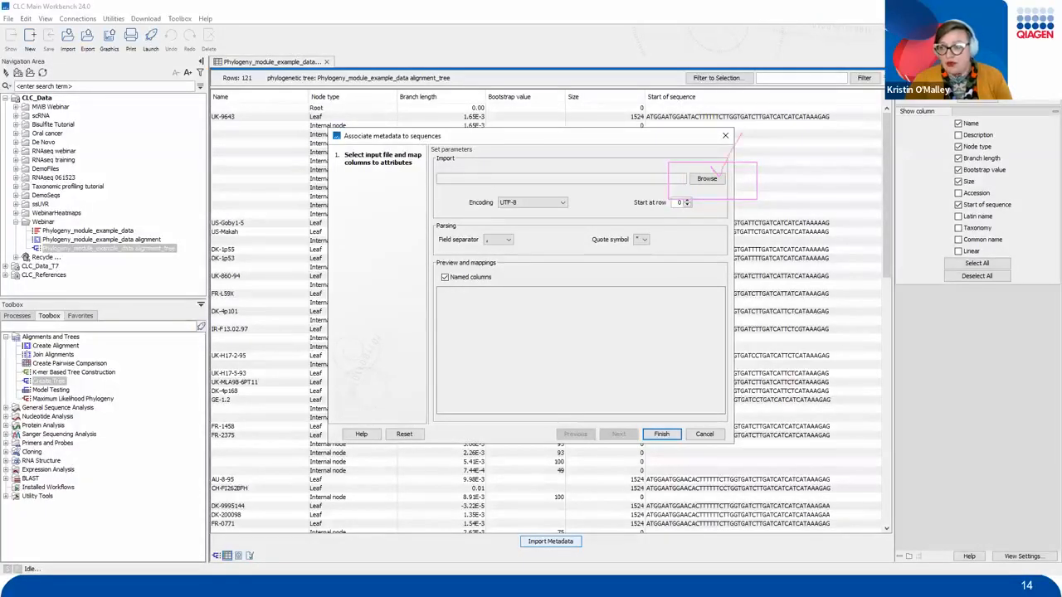
pyautogui.click(721, 179)
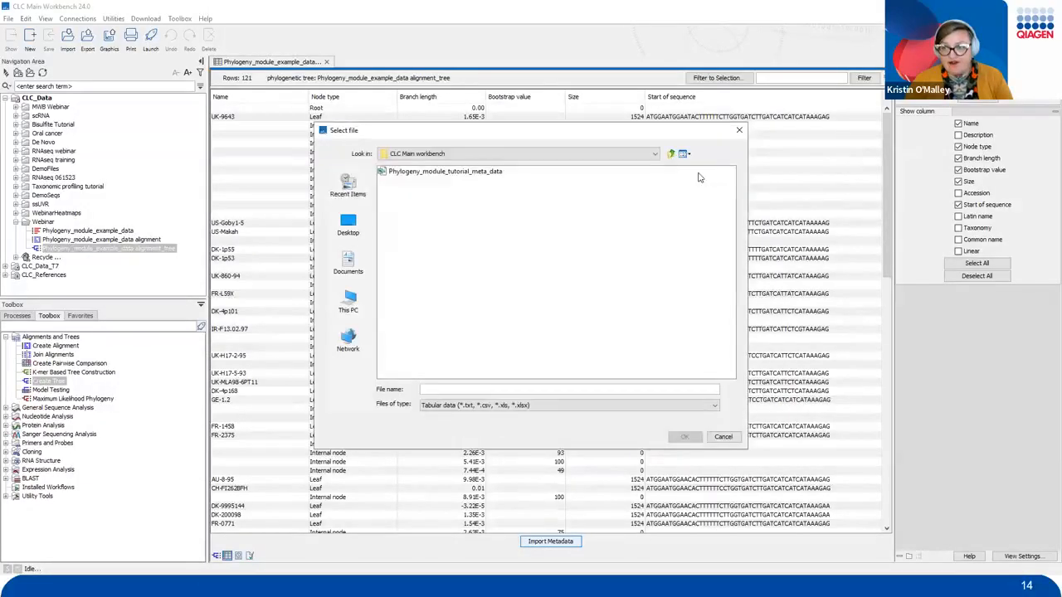
pyautogui.click(428, 172)
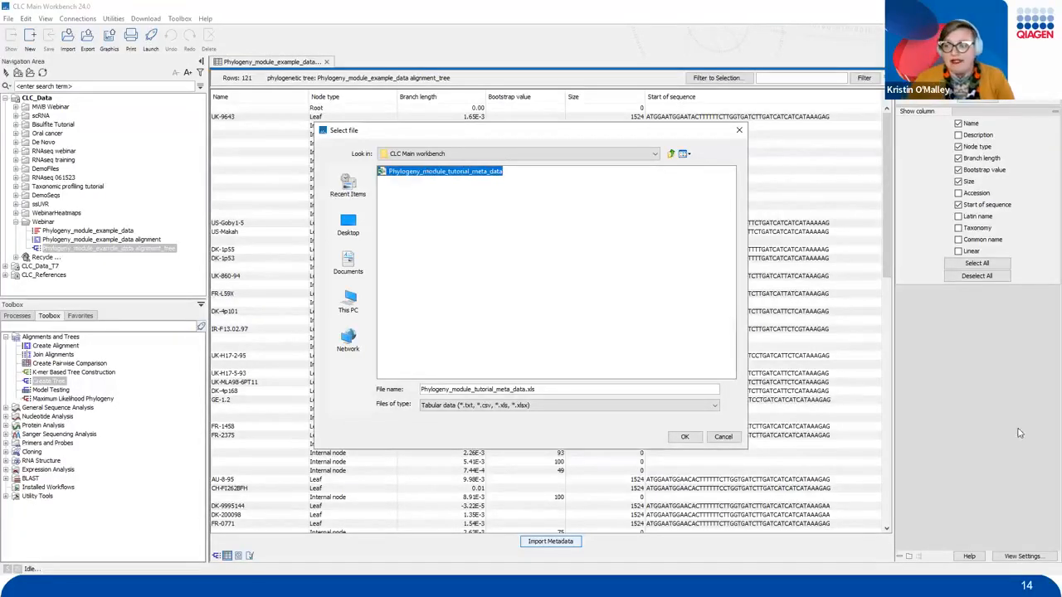
pyautogui.click(694, 440)
pyautogui.moveTo(703, 428)
pyautogui.mouseDown()
pyautogui.moveTo(650, 446)
pyautogui.moveTo(663, 414)
pyautogui.mouseUp()
pyautogui.click(684, 437)
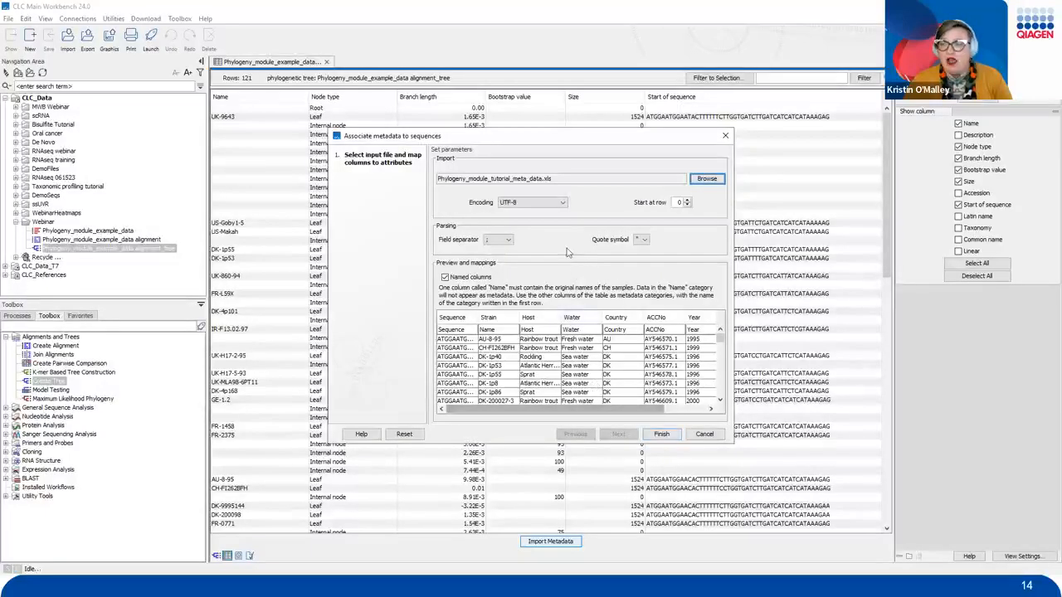
# Widen the metadata association dialog and examine the previewed columns, including Sequence, Strain, Host, Water, Country and Year.
pyautogui.moveTo(572, 186); pyautogui.dragTo(586, 324)
pyautogui.moveTo(569, 297)
pyautogui.mouseDown()
pyautogui.moveTo(577, 309)
pyautogui.moveTo(619, 257)
pyautogui.mouseUp()
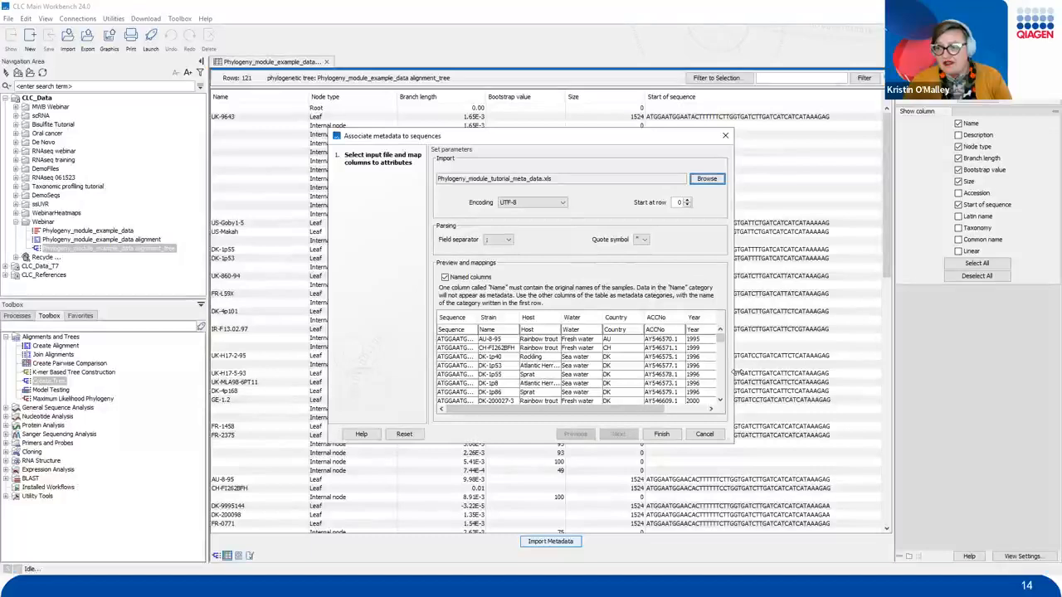
pyautogui.moveTo(735, 373); pyautogui.dragTo(843, 365)
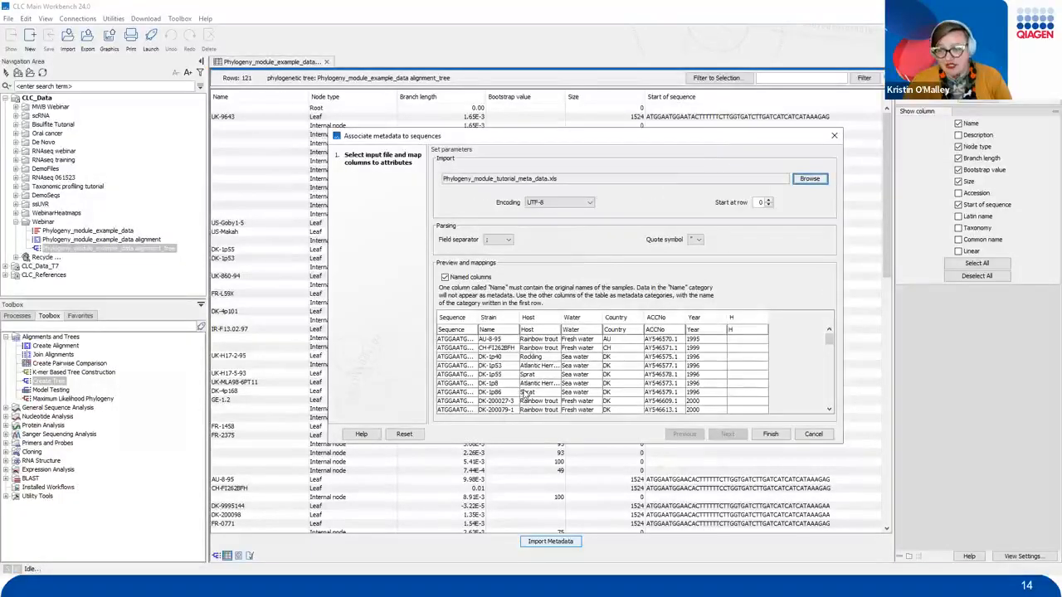
pyautogui.moveTo(499, 264)
pyautogui.mouseDown()
pyautogui.moveTo(487, 300)
pyautogui.moveTo(496, 312)
pyautogui.mouseUp()
pyautogui.moveTo(440, 248); pyautogui.dragTo(451, 312)
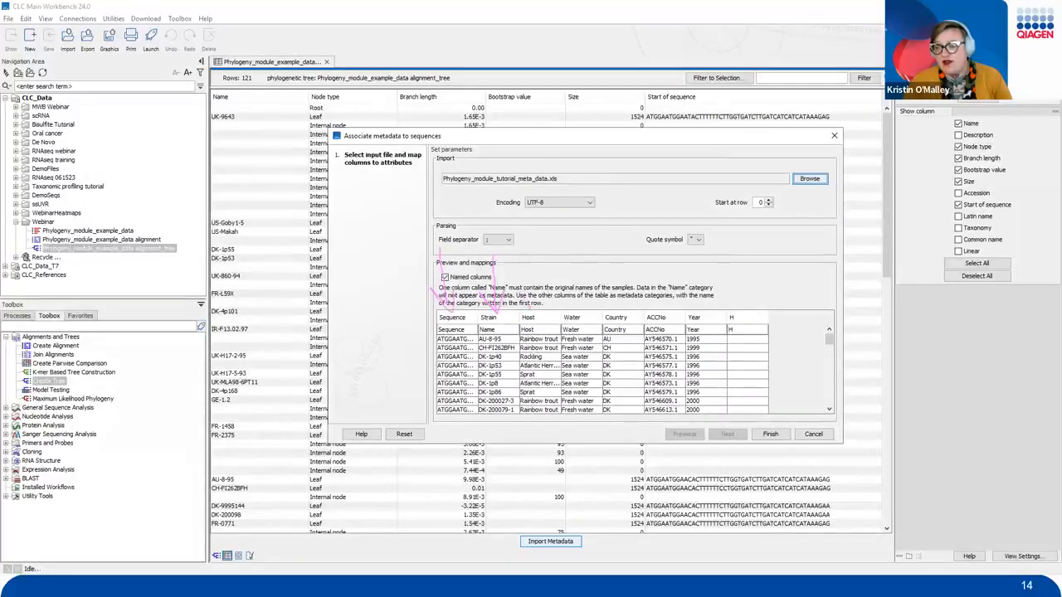
pyautogui.moveTo(581, 302)
pyautogui.mouseDown()
pyautogui.moveTo(585, 312)
pyautogui.moveTo(599, 287)
pyautogui.moveTo(625, 313)
pyautogui.moveTo(637, 291)
pyautogui.mouseUp()
pyautogui.moveTo(692, 299); pyautogui.dragTo(694, 303)
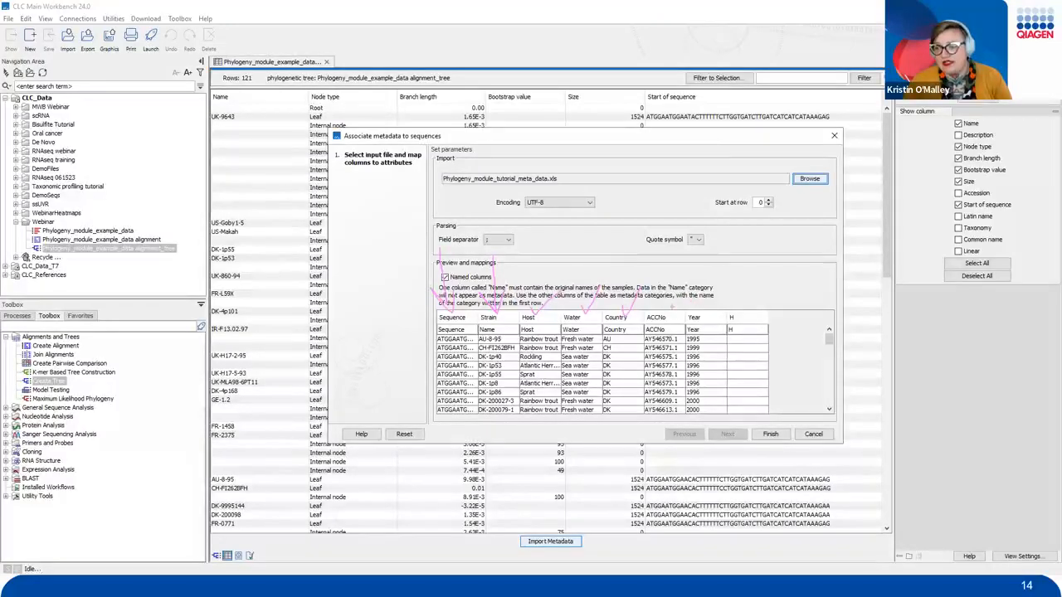
pyautogui.press('Escape')
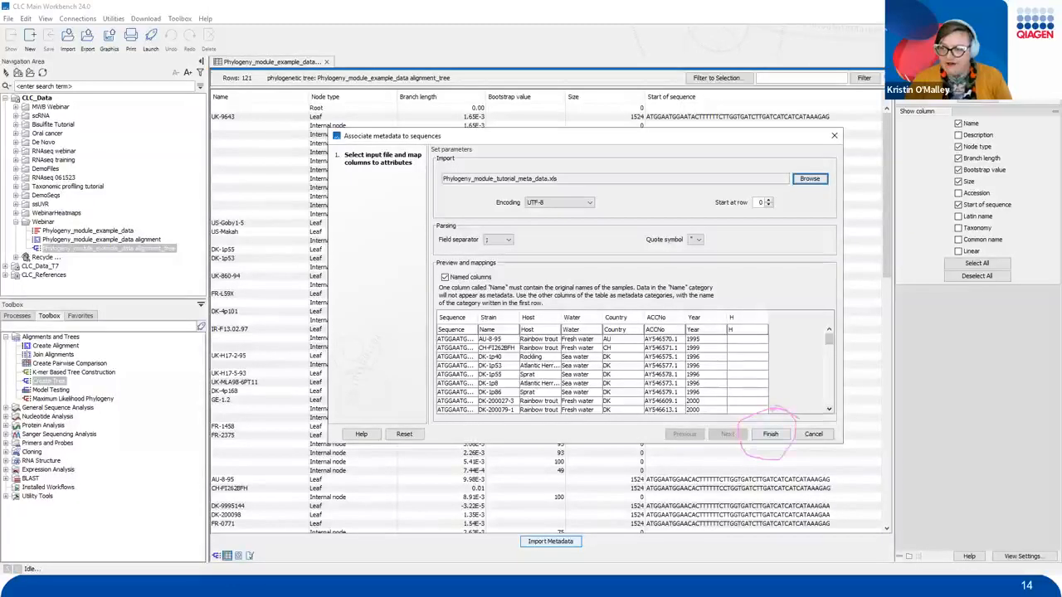
# Finish associating the metadata with the sequences and return to the graphical tree view.
pyautogui.click(770, 435)
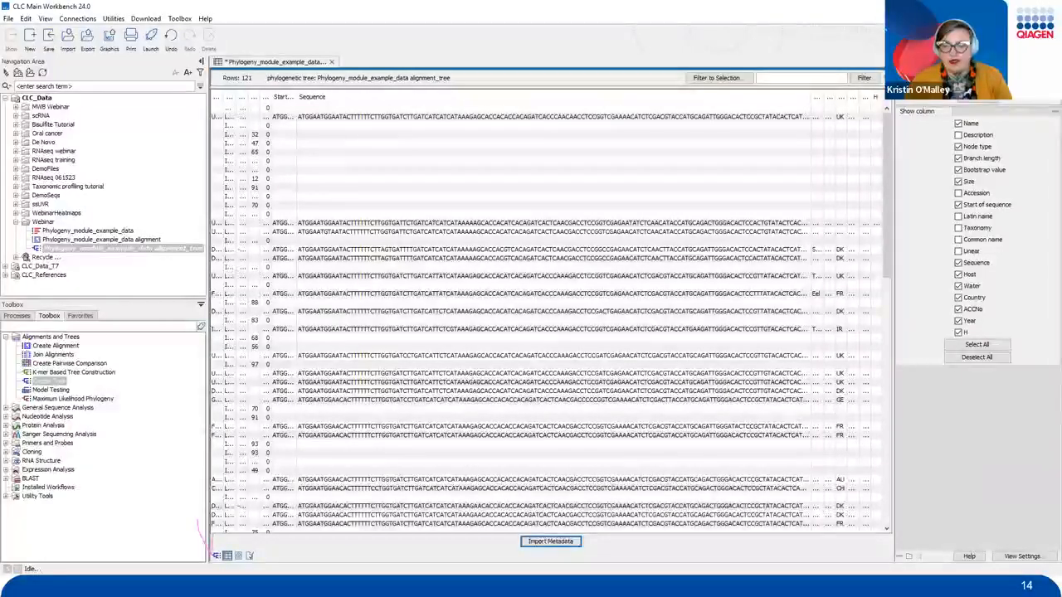
pyautogui.click(216, 556)
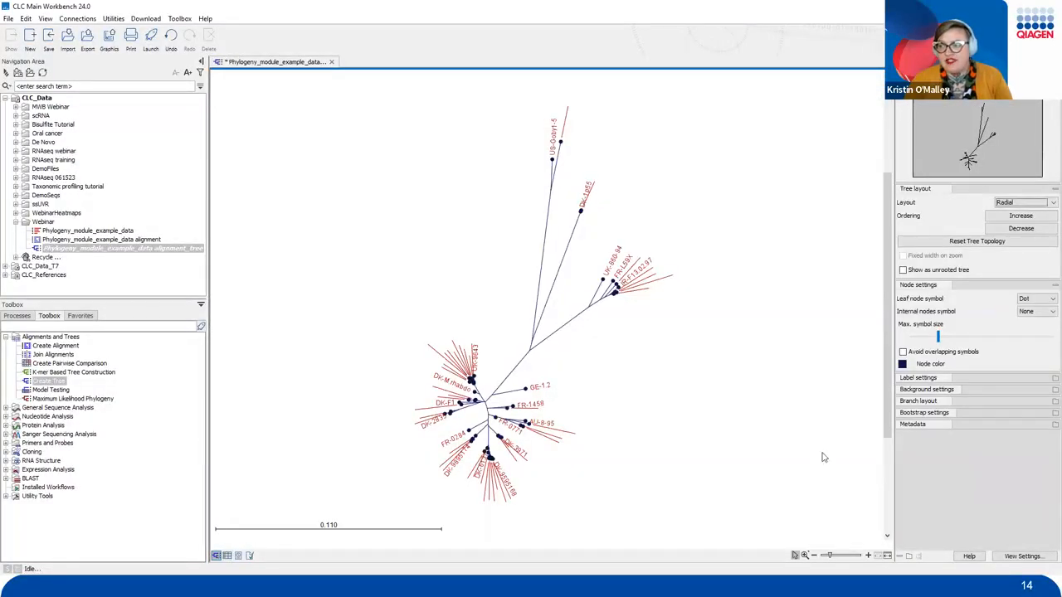
pyautogui.moveTo(743, 440)
pyautogui.mouseDown()
pyautogui.moveTo(905, 424)
pyautogui.moveTo(868, 402)
pyautogui.moveTo(870, 438)
pyautogui.mouseUp()
pyautogui.press('Escape')
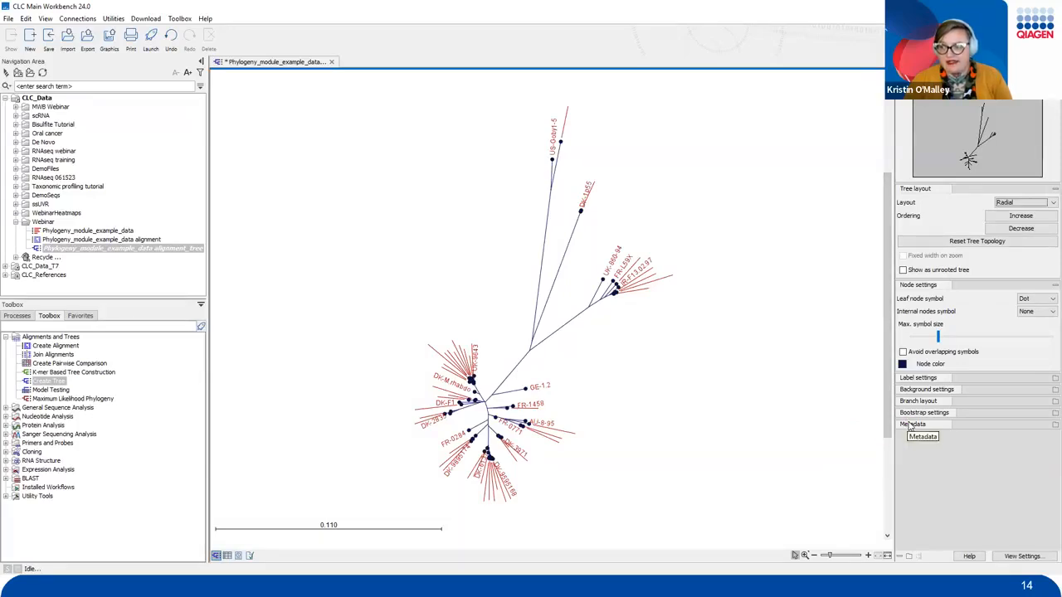
# Color the nodes of the radial phylogenetic tree by the Water metadata category.
pyautogui.click(910, 425)
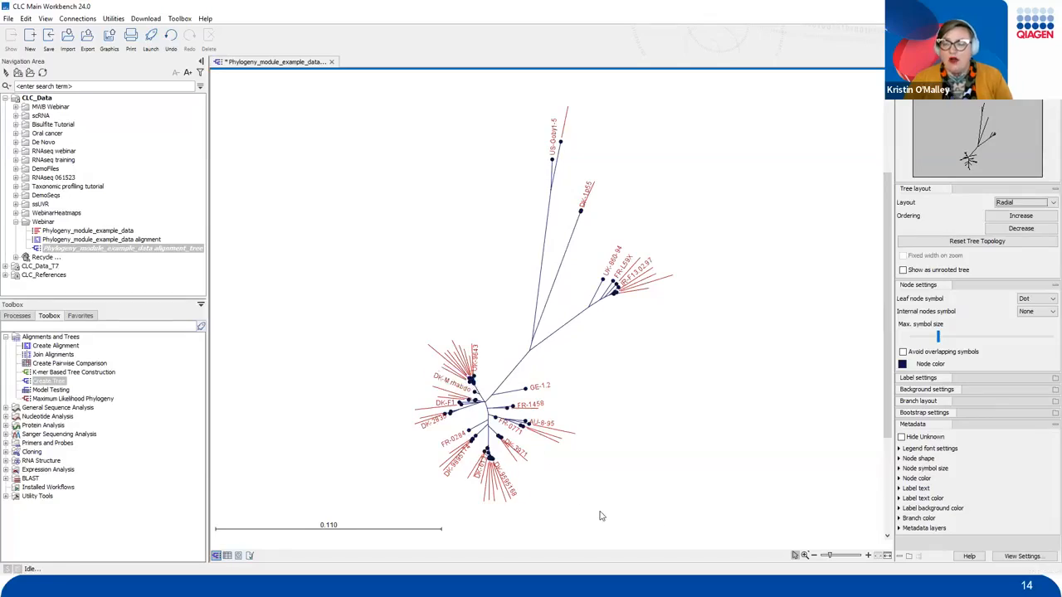
pyautogui.click(898, 478)
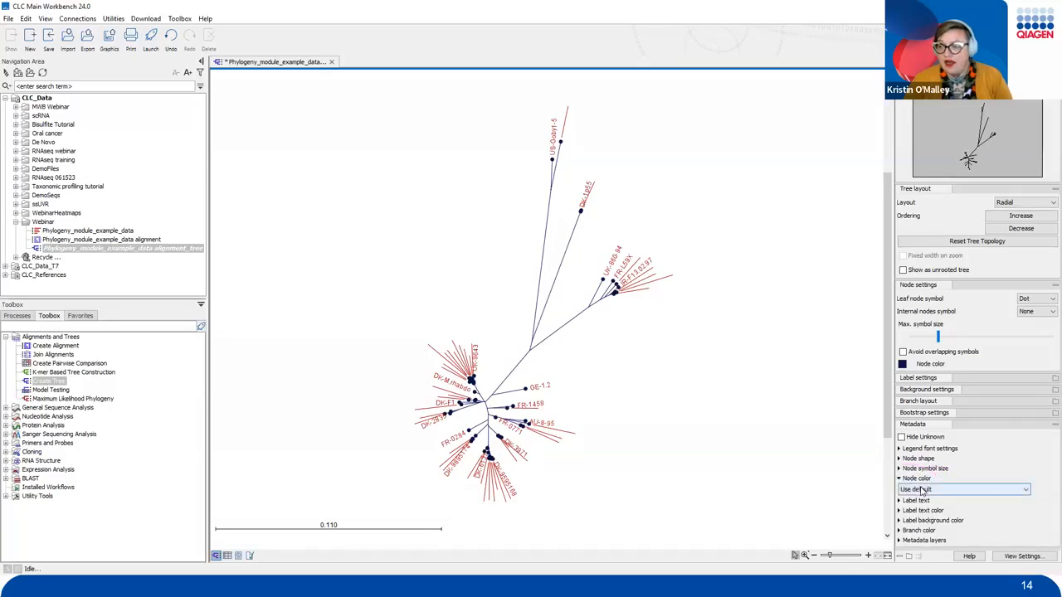
pyautogui.click(922, 489)
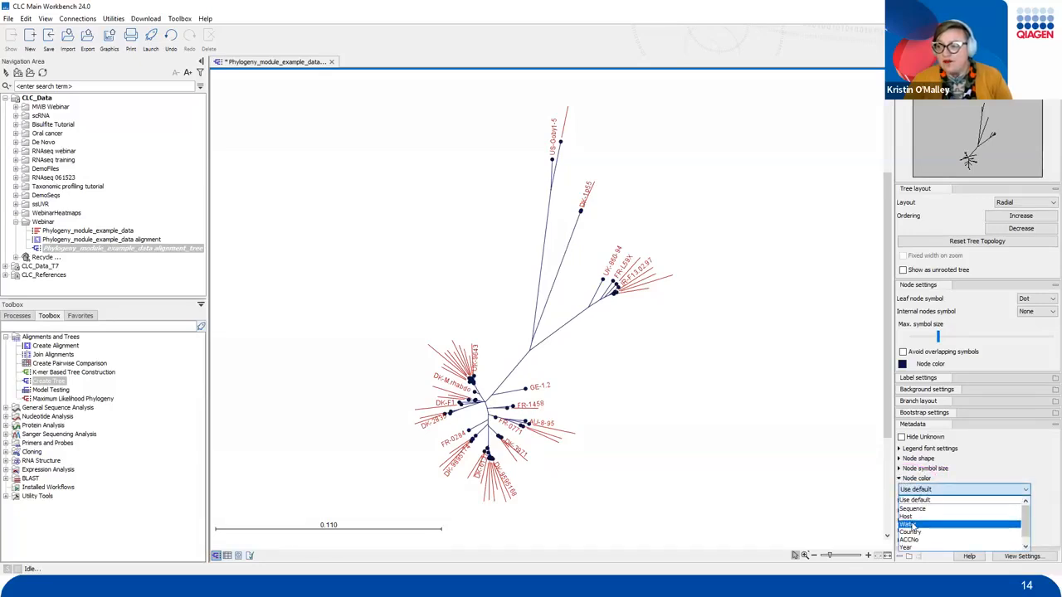
pyautogui.click(909, 526)
pyautogui.moveTo(854, 461)
pyautogui.mouseDown()
pyautogui.moveTo(760, 176)
pyautogui.moveTo(681, 101)
pyautogui.moveTo(734, 249)
pyautogui.moveTo(738, 107)
pyautogui.mouseUp()
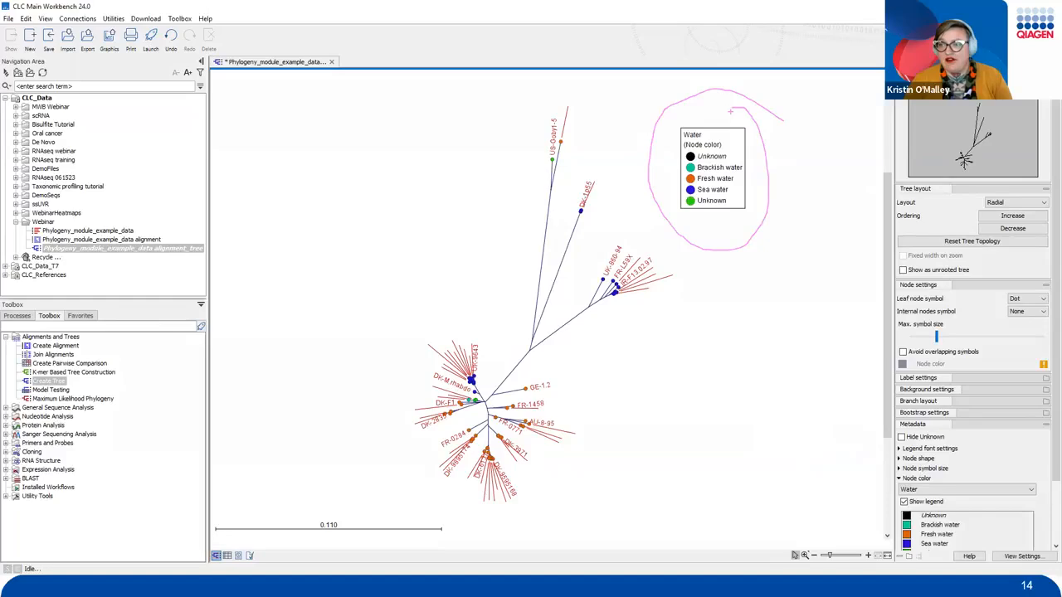
pyautogui.moveTo(683, 257)
pyautogui.mouseDown()
pyautogui.moveTo(593, 246)
pyautogui.moveTo(611, 309)
pyautogui.moveTo(657, 236)
pyautogui.mouseUp()
pyautogui.moveTo(485, 390); pyautogui.dragTo(474, 356)
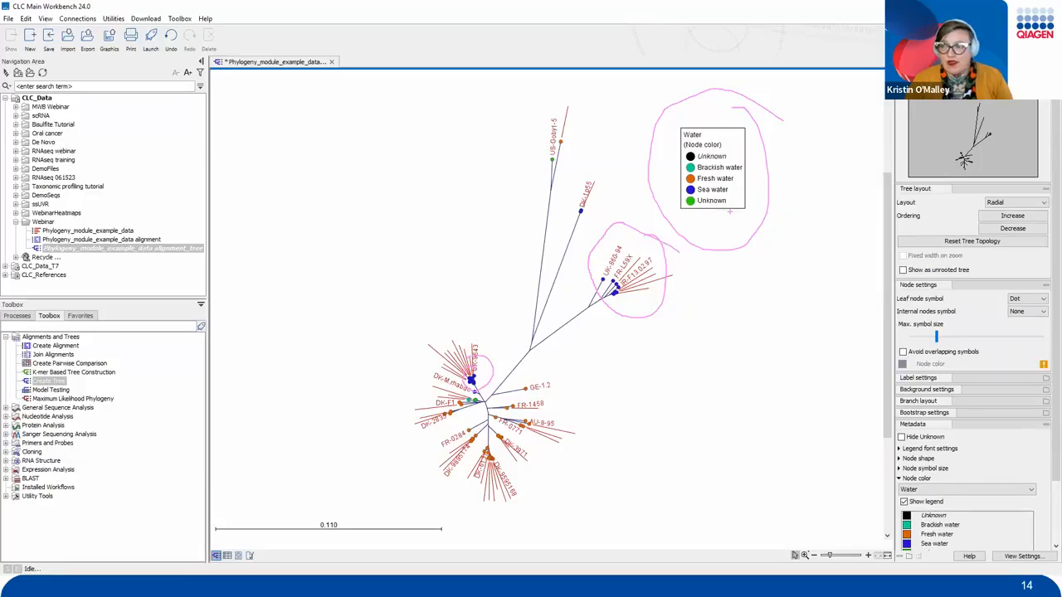
pyautogui.press('Escape')
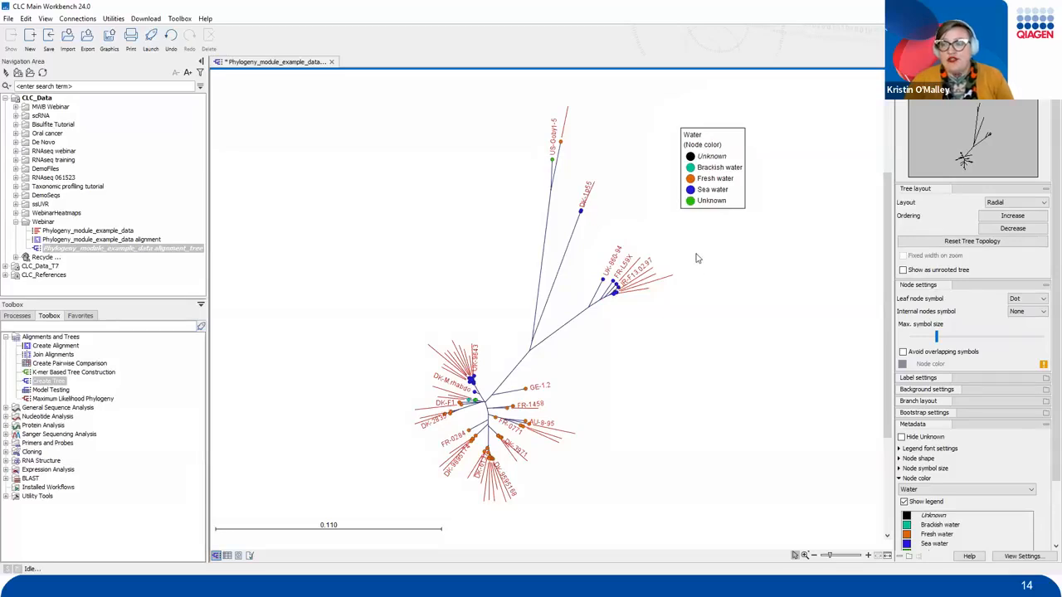
pyautogui.moveTo(701, 271)
pyautogui.mouseDown()
pyautogui.moveTo(726, 377)
pyautogui.moveTo(838, 342)
pyautogui.moveTo(863, 356)
pyautogui.moveTo(828, 407)
pyautogui.mouseUp()
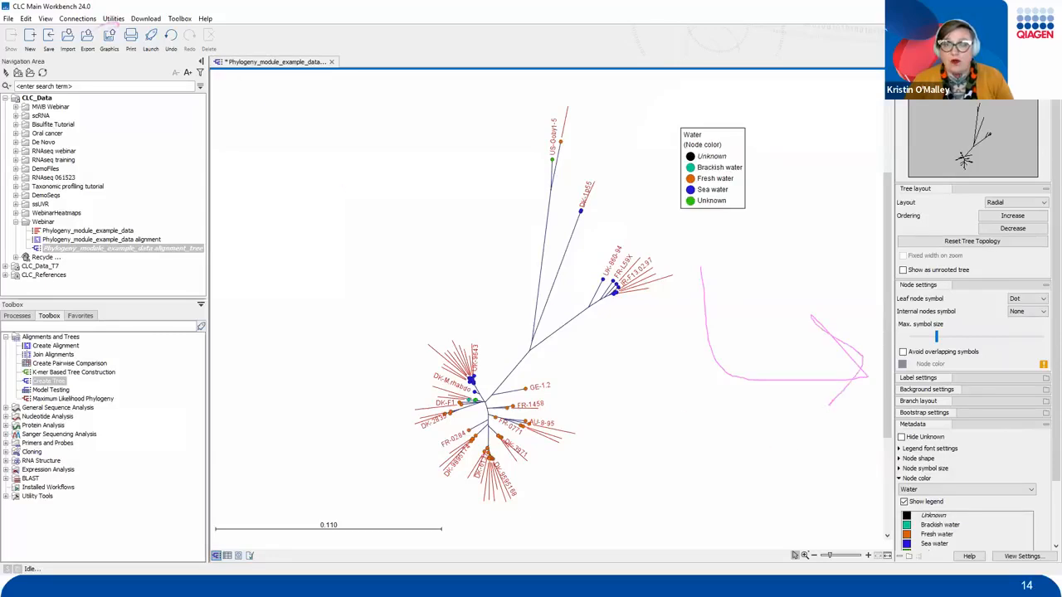
pyautogui.moveTo(83, 32)
pyautogui.mouseDown()
pyautogui.moveTo(125, 5)
pyautogui.moveTo(116, 46)
pyautogui.moveTo(357, 223)
pyautogui.mouseUp()
pyautogui.moveTo(349, 185)
pyautogui.mouseDown()
pyautogui.moveTo(374, 213)
pyautogui.moveTo(316, 244)
pyautogui.mouseUp()
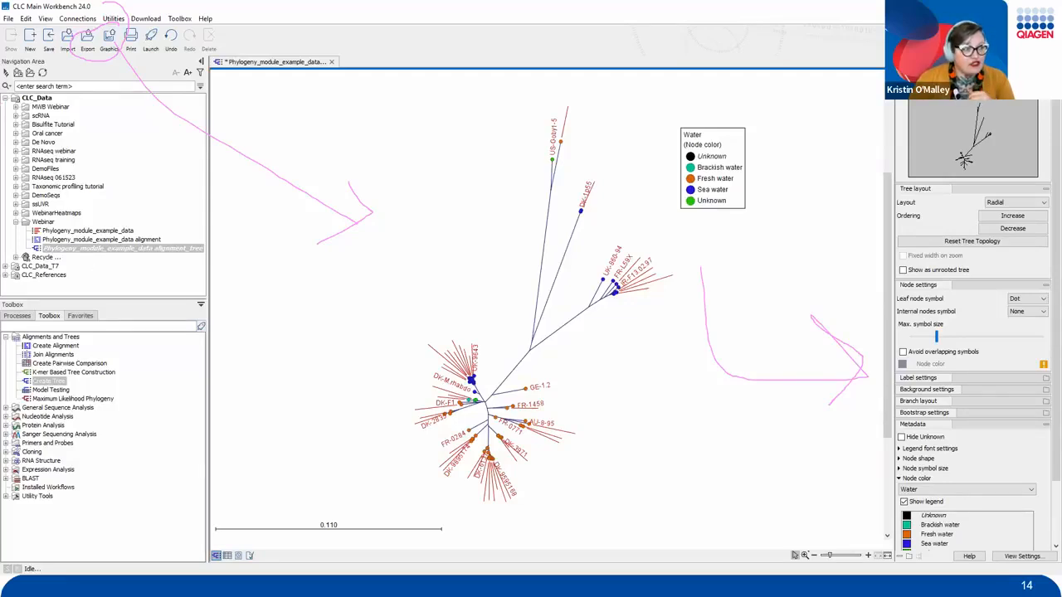
pyautogui.press('Escape')
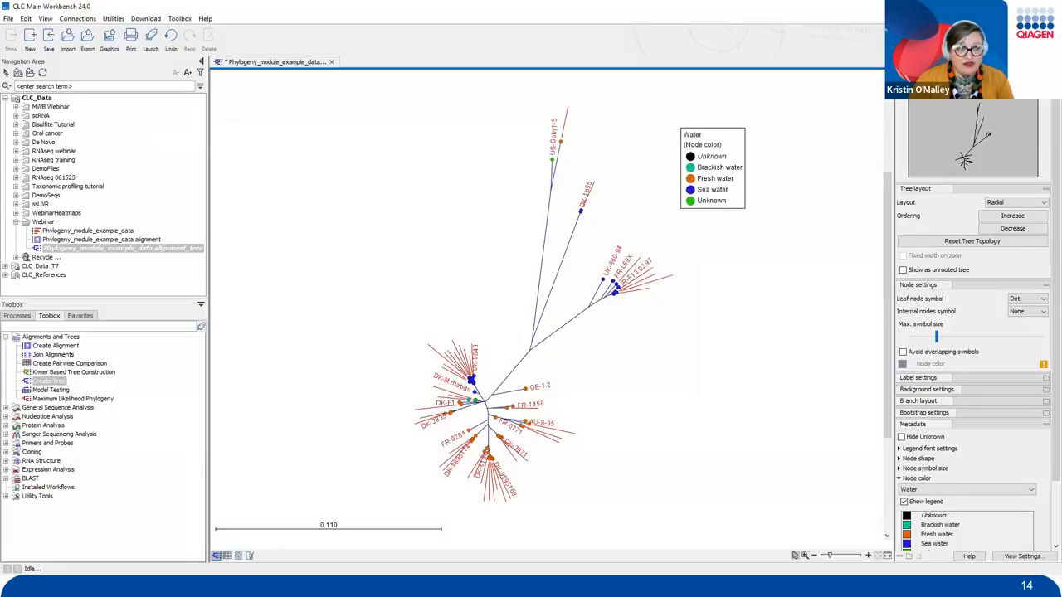
pyautogui.hotkey('alt', 'Tab')
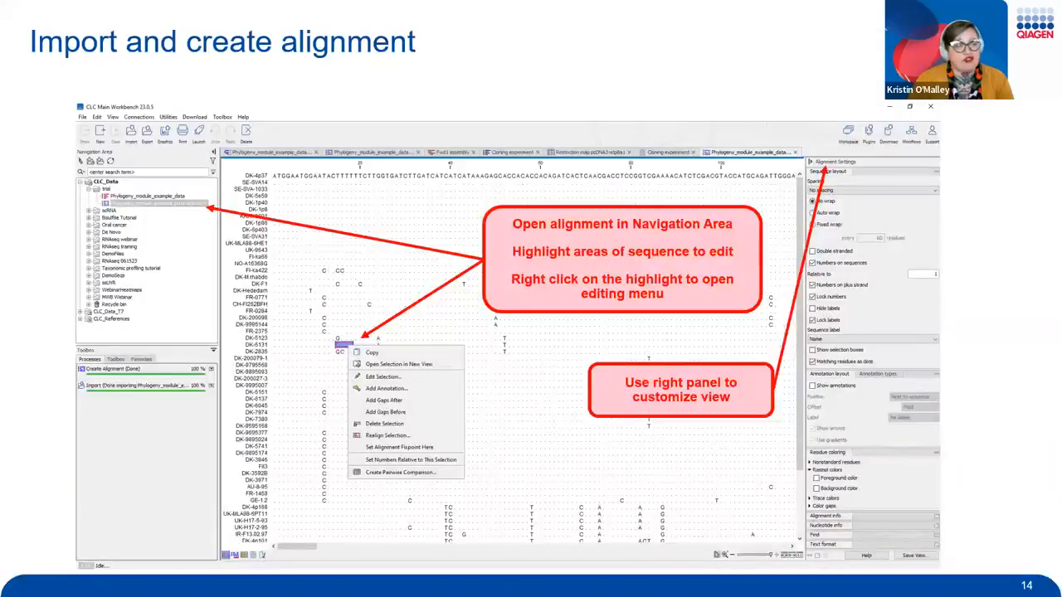
pyautogui.press('Right')
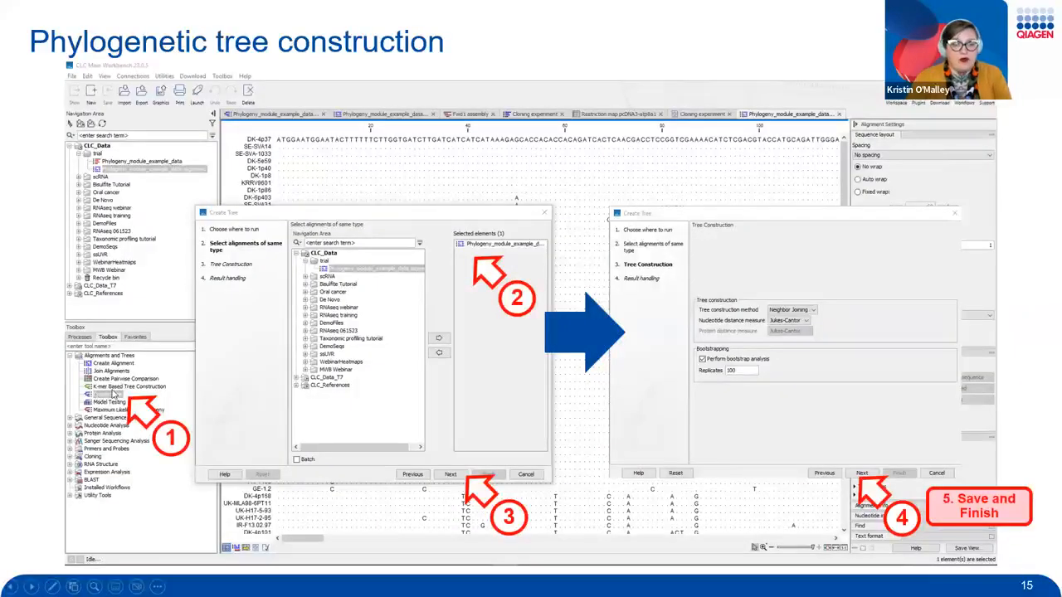
pyautogui.moveTo(187, 369)
pyautogui.mouseDown()
pyautogui.moveTo(124, 359)
pyautogui.moveTo(192, 485)
pyautogui.moveTo(155, 344)
pyautogui.mouseUp()
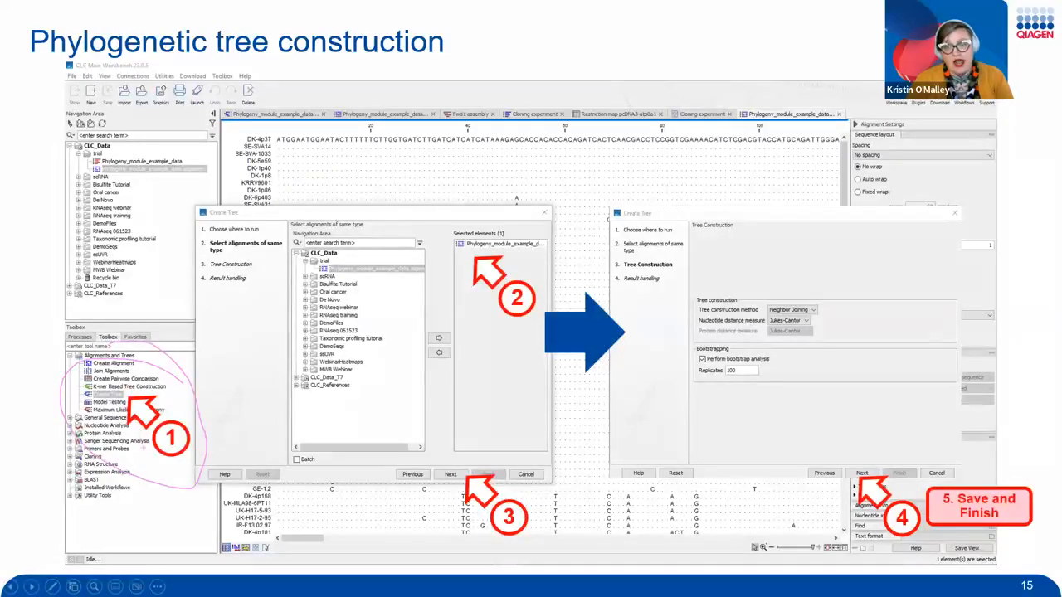
pyautogui.moveTo(176, 317)
pyautogui.mouseDown()
pyautogui.moveTo(267, 323)
pyautogui.moveTo(220, 346)
pyautogui.mouseUp()
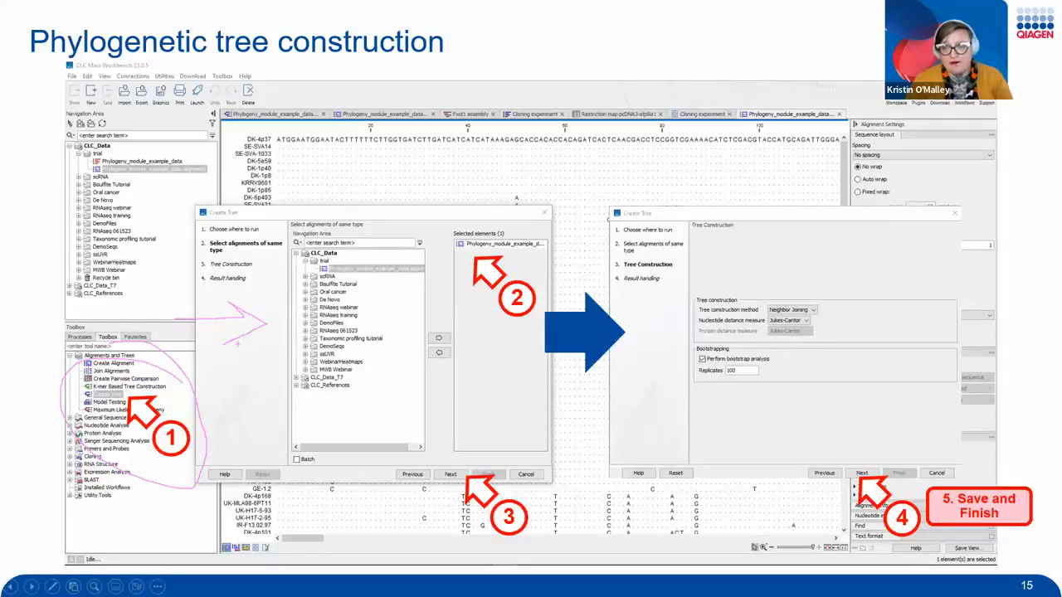
pyautogui.moveTo(412, 259)
pyautogui.mouseDown()
pyautogui.moveTo(348, 263)
pyautogui.moveTo(411, 277)
pyautogui.moveTo(405, 255)
pyautogui.moveTo(461, 247)
pyautogui.moveTo(486, 199)
pyautogui.mouseUp()
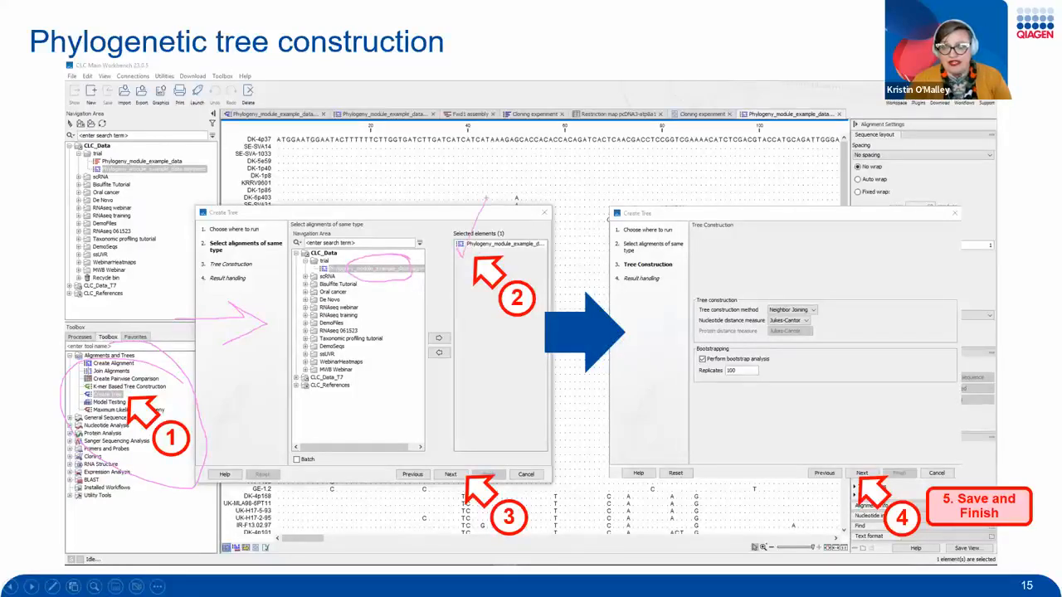
pyautogui.moveTo(497, 328)
pyautogui.mouseDown()
pyautogui.moveTo(667, 334)
pyautogui.moveTo(670, 322)
pyautogui.moveTo(646, 355)
pyautogui.mouseUp()
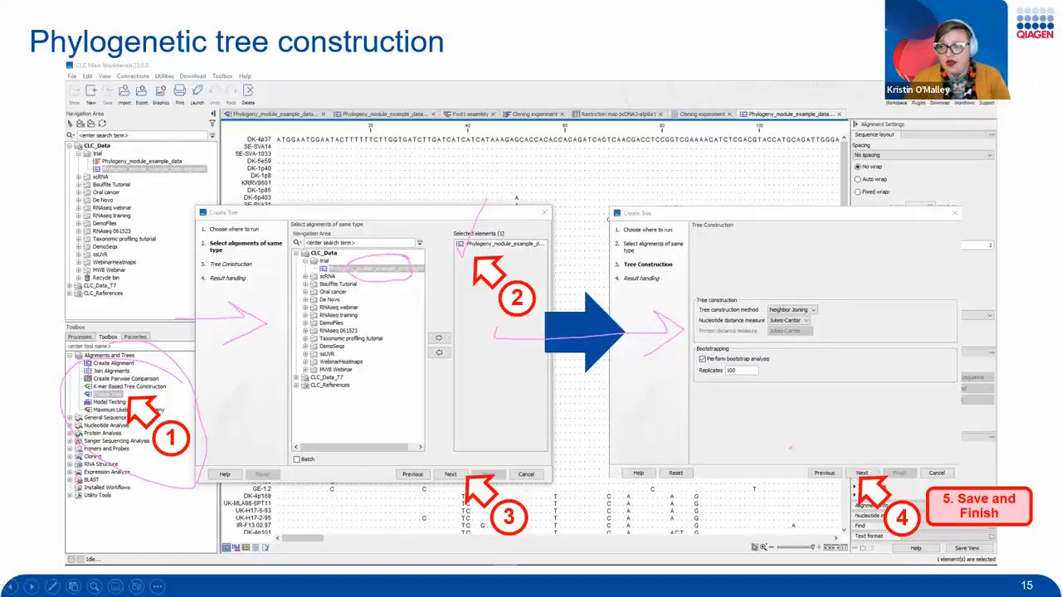
pyautogui.press('e')
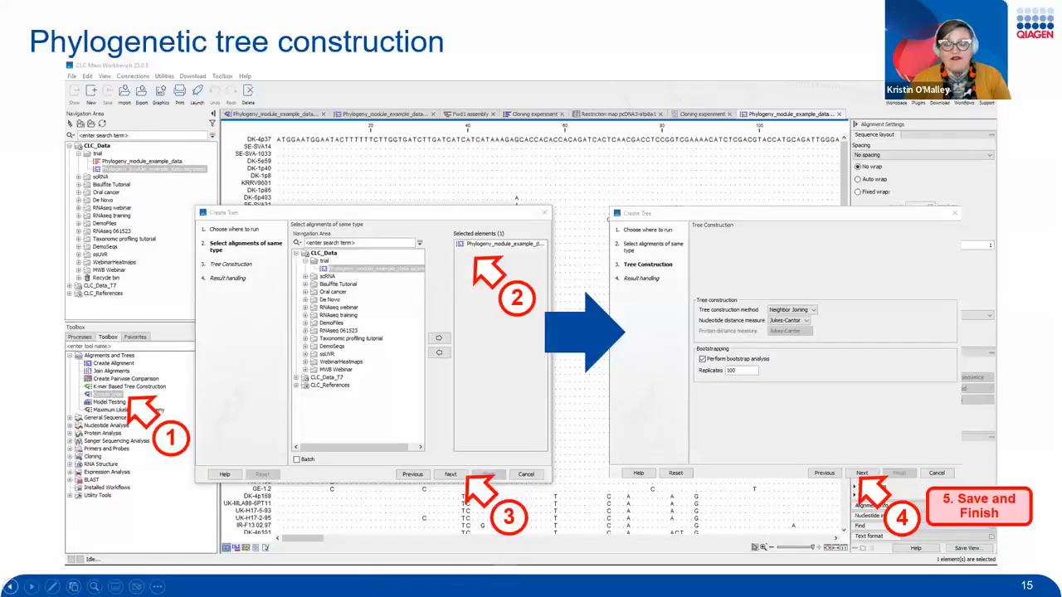
pyautogui.press('Right')
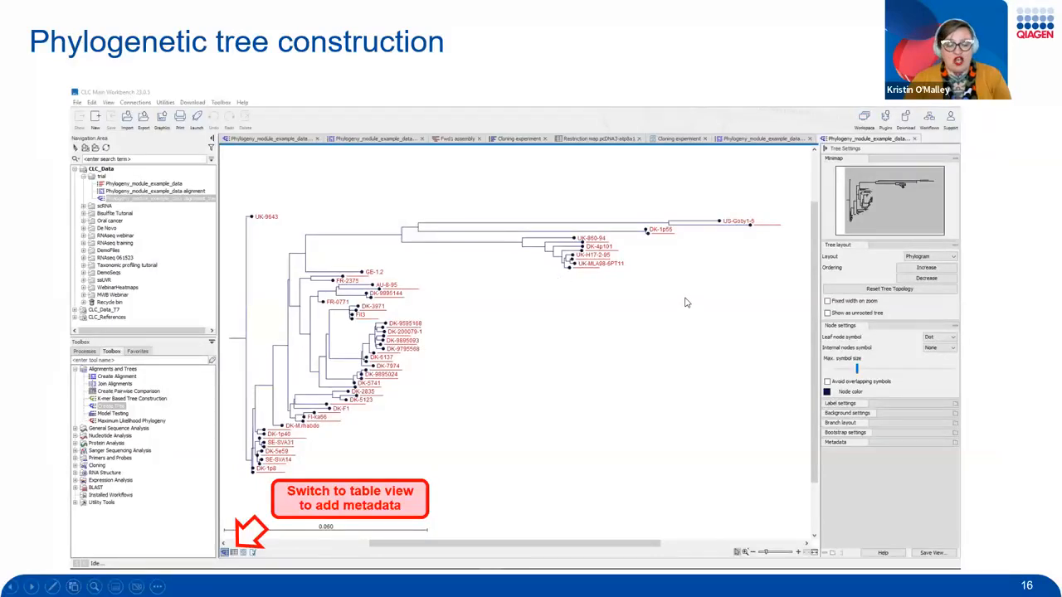
pyautogui.moveTo(687, 288)
pyautogui.mouseDown()
pyautogui.moveTo(853, 267)
pyautogui.moveTo(840, 258)
pyautogui.moveTo(859, 274)
pyautogui.mouseUp()
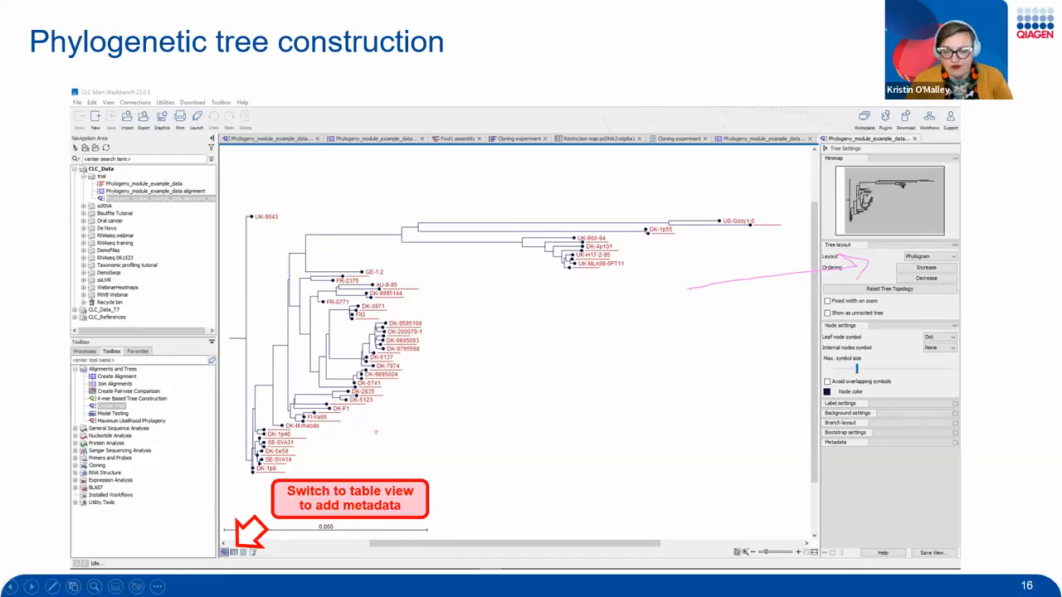
pyautogui.moveTo(759, 421)
pyautogui.mouseDown()
pyautogui.moveTo(778, 449)
pyautogui.moveTo(815, 450)
pyautogui.mouseUp()
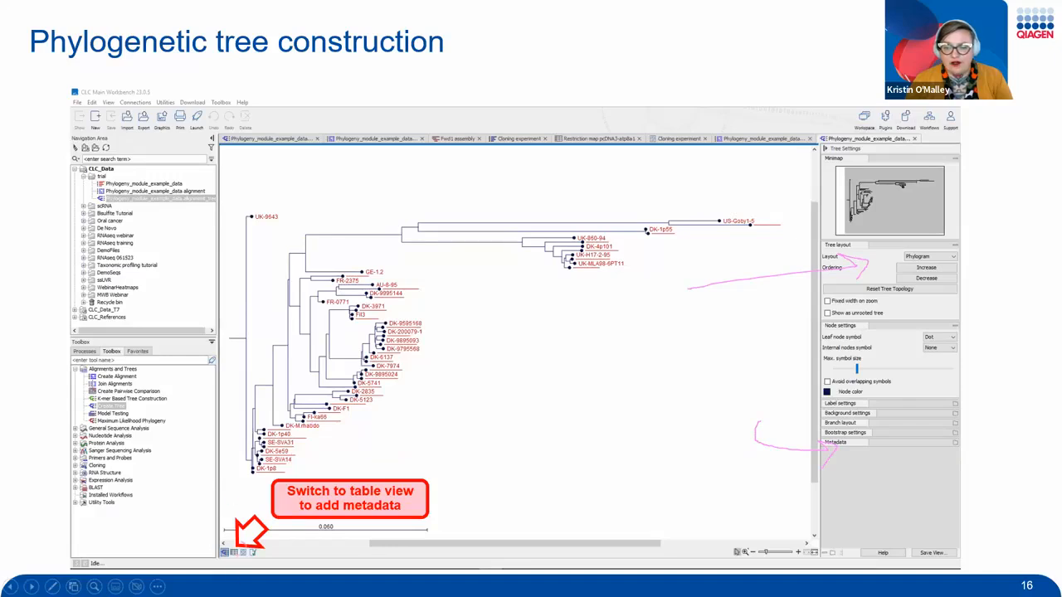
pyautogui.moveTo(228, 549)
pyautogui.mouseDown()
pyautogui.moveTo(248, 556)
pyautogui.moveTo(234, 545)
pyautogui.mouseUp()
pyautogui.moveTo(195, 480)
pyautogui.mouseDown()
pyautogui.moveTo(208, 531)
pyautogui.moveTo(232, 545)
pyautogui.mouseUp()
pyautogui.moveTo(225, 508)
pyautogui.mouseDown()
pyautogui.moveTo(230, 530)
pyautogui.moveTo(200, 551)
pyautogui.mouseUp()
pyautogui.press('Escape')
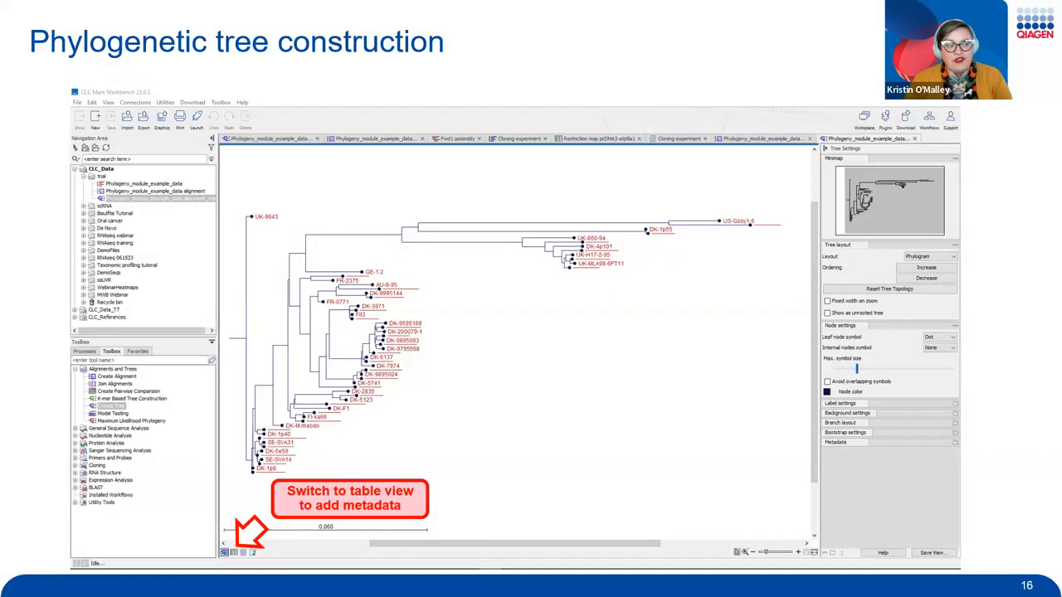
pyautogui.press('Right')
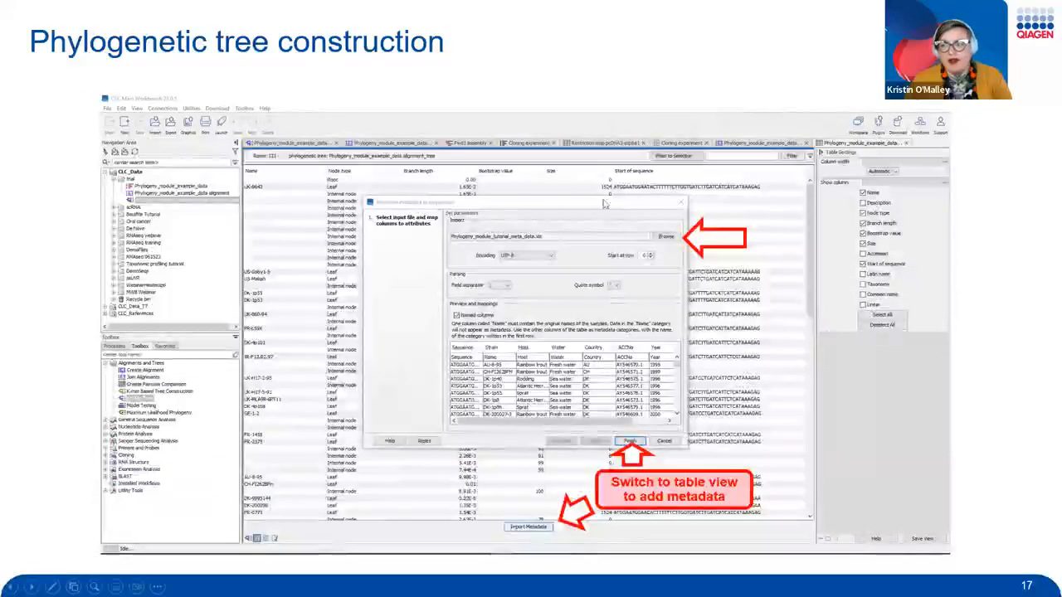
pyautogui.moveTo(660, 231); pyautogui.dragTo(683, 198)
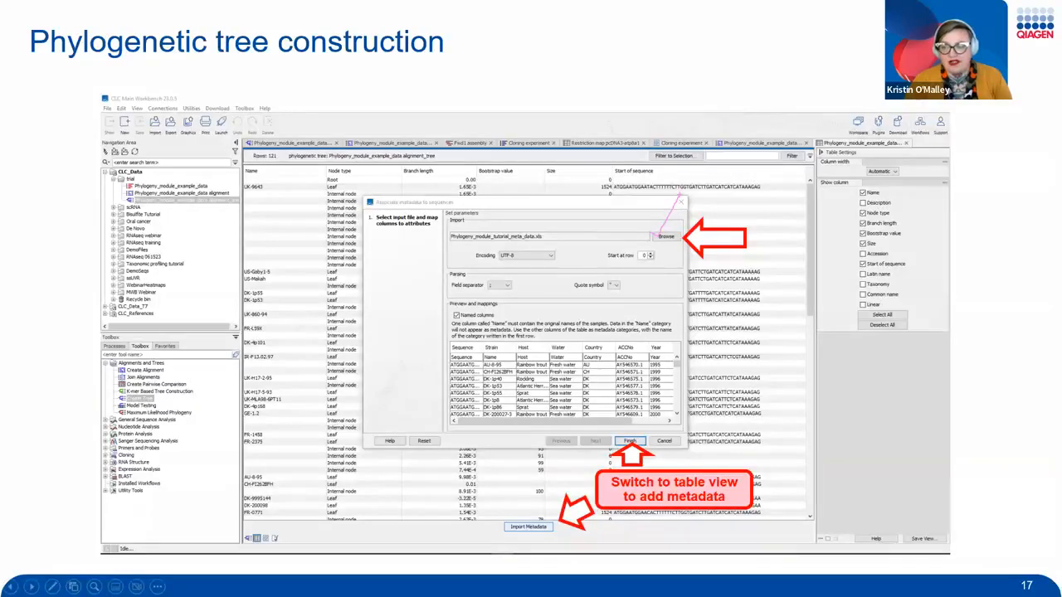
pyautogui.moveTo(540, 384); pyautogui.dragTo(614, 285)
pyautogui.moveTo(631, 418)
pyautogui.mouseDown()
pyautogui.moveTo(645, 449)
pyautogui.moveTo(637, 419)
pyautogui.mouseUp()
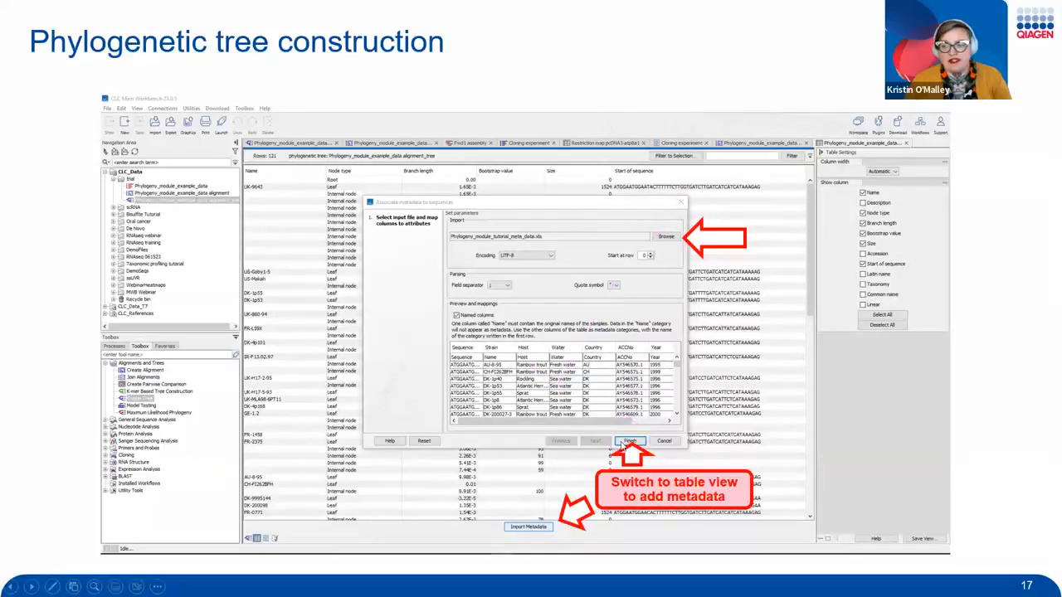
pyautogui.press('Right')
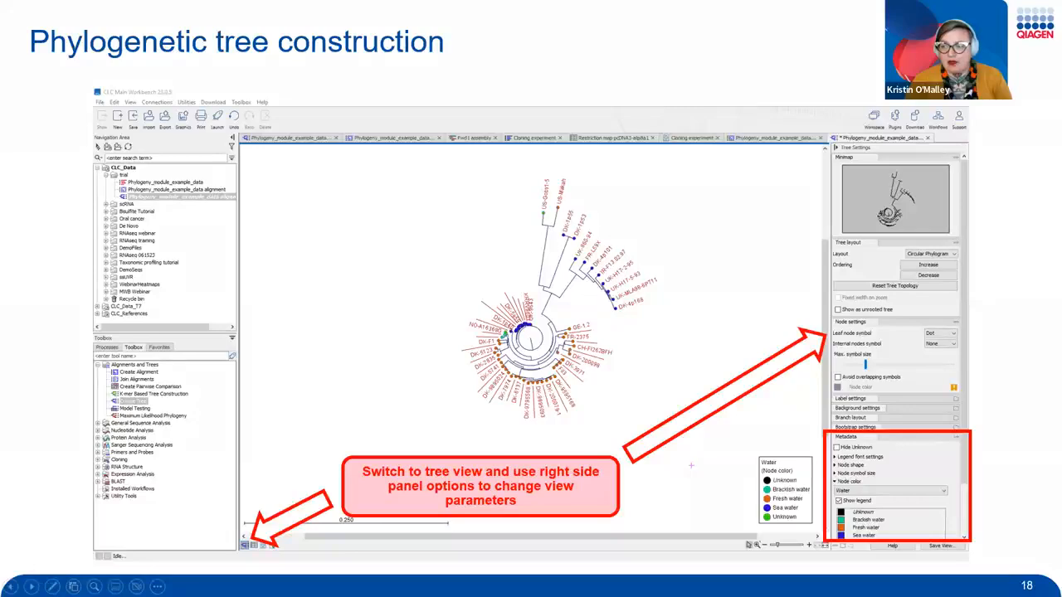
pyautogui.moveTo(691, 465)
pyautogui.mouseDown()
pyautogui.moveTo(833, 463)
pyautogui.moveTo(814, 475)
pyautogui.mouseUp()
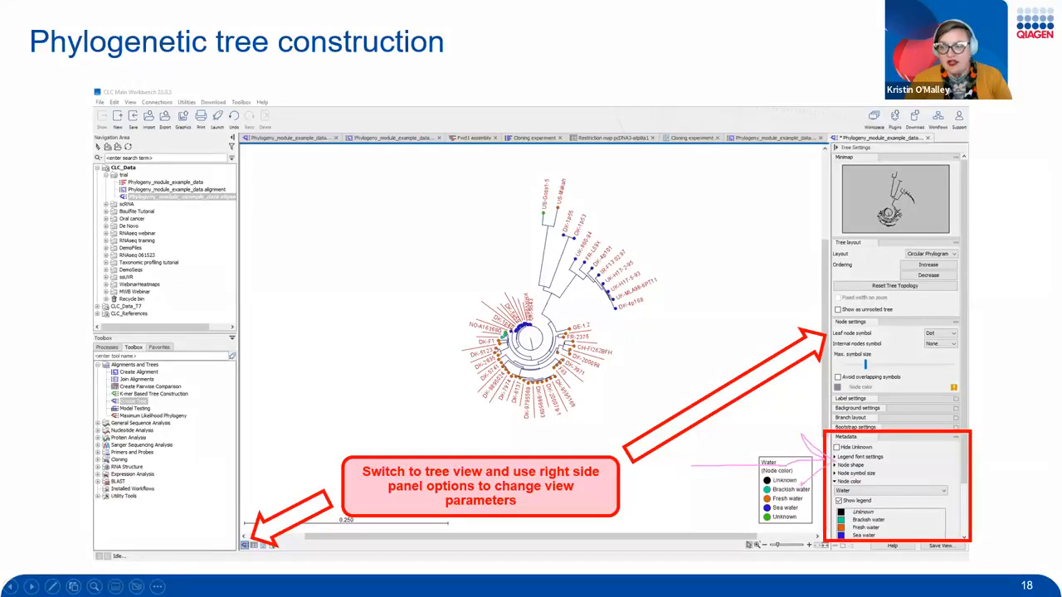
pyautogui.moveTo(731, 502); pyautogui.dragTo(755, 490)
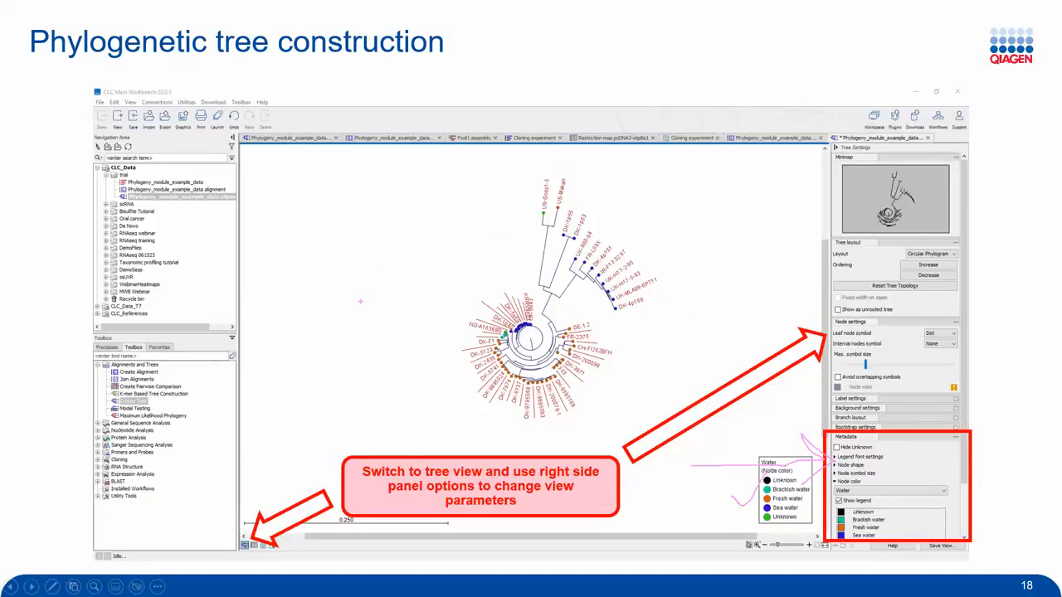
pyautogui.press('e')
pyautogui.click(365, 292)
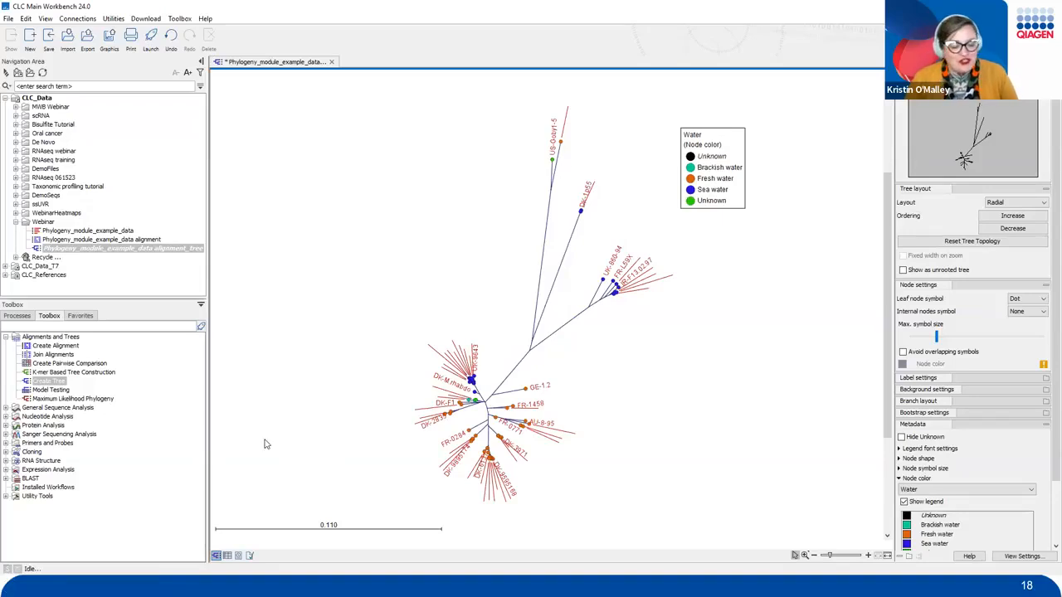
# Switch the tree to its history view and examine the recorded parameters of the tree creation.
pyautogui.moveTo(184, 532)
pyautogui.mouseDown()
pyautogui.moveTo(305, 575)
pyautogui.moveTo(277, 579)
pyautogui.mouseUp()
pyautogui.moveTo(235, 483); pyautogui.dragTo(237, 540)
pyautogui.press('Escape')
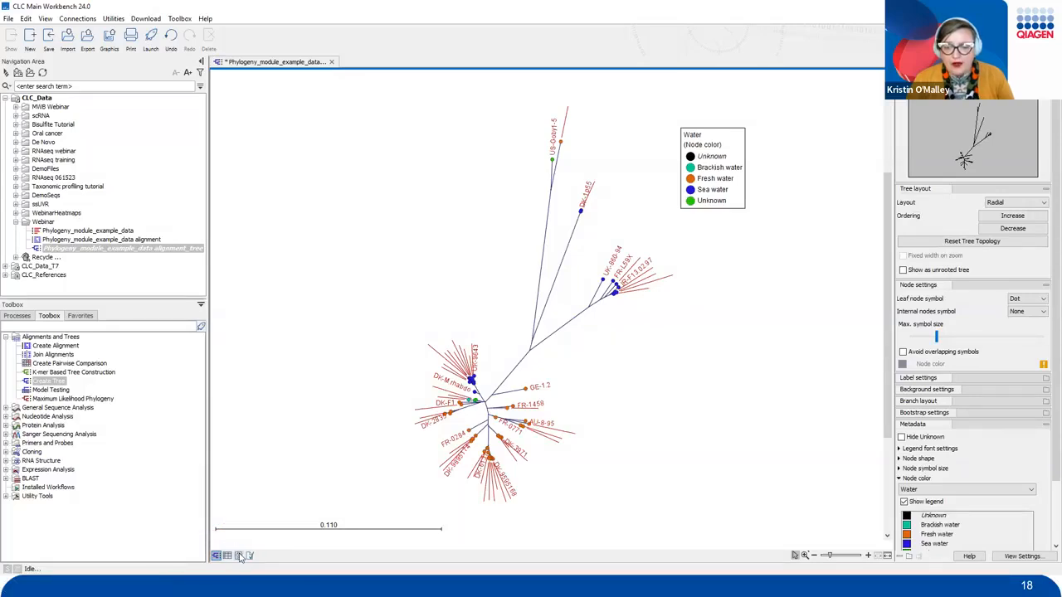
pyautogui.click(238, 555)
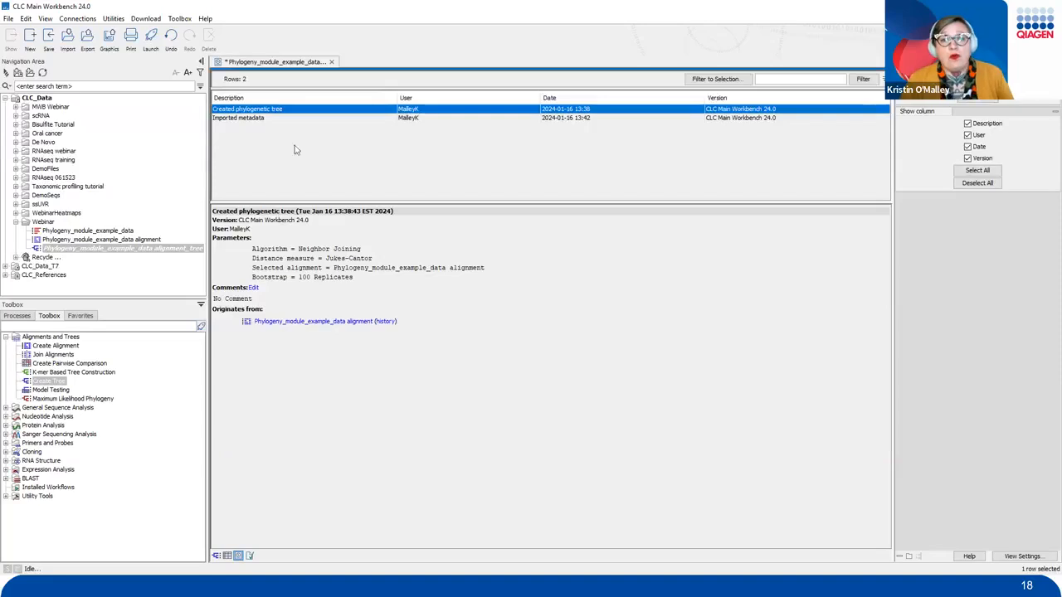
pyautogui.hotkey('alt', 'Tab')
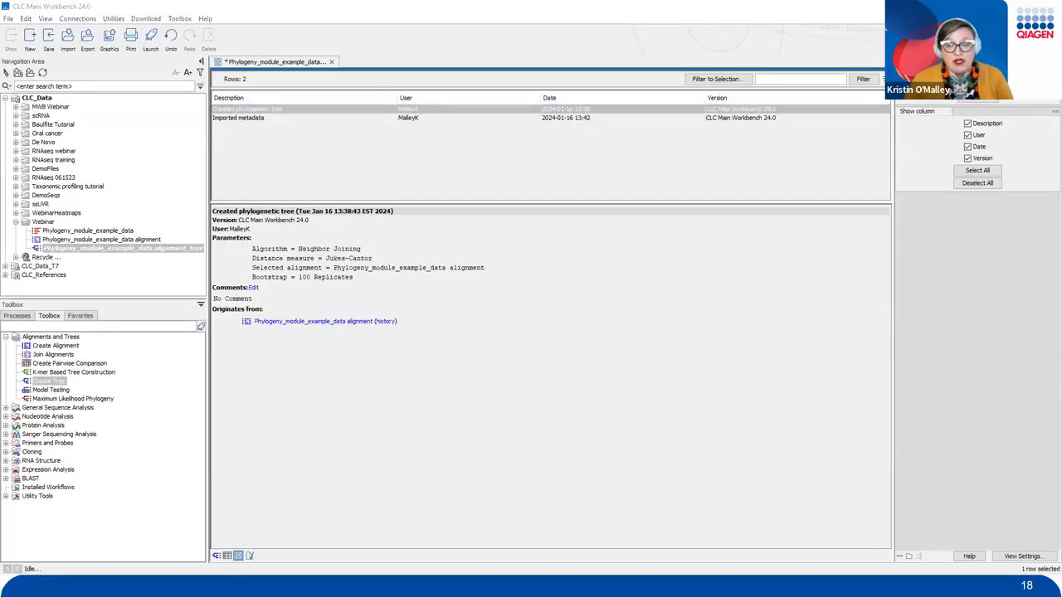
pyautogui.moveTo(211, 302)
pyautogui.mouseDown()
pyautogui.moveTo(256, 342)
pyautogui.moveTo(429, 337)
pyautogui.moveTo(405, 325)
pyautogui.moveTo(429, 264)
pyautogui.mouseUp()
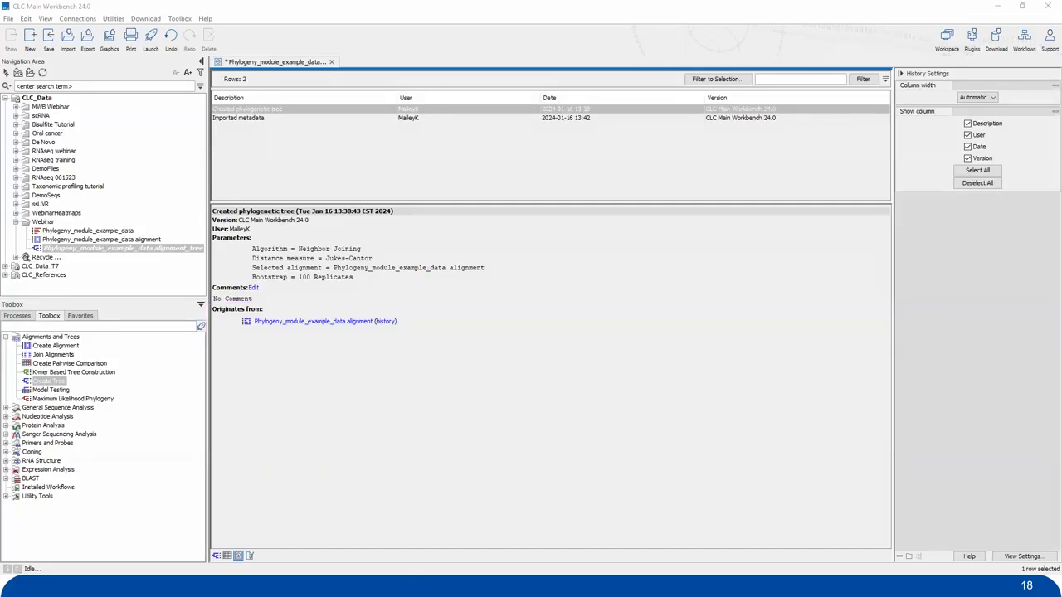
pyautogui.rightClick(121, 250)
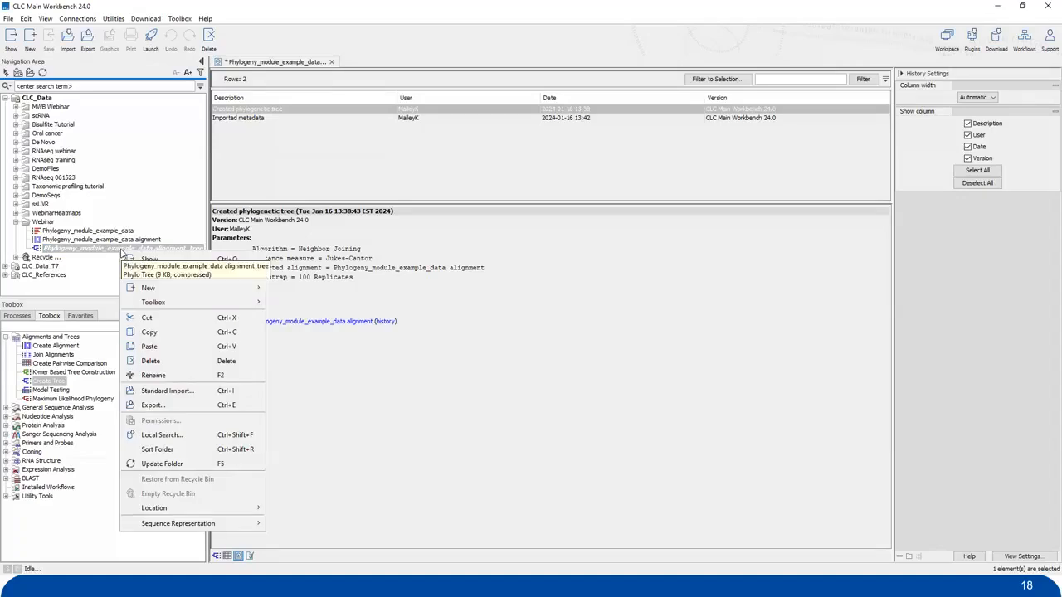
pyautogui.click(108, 275)
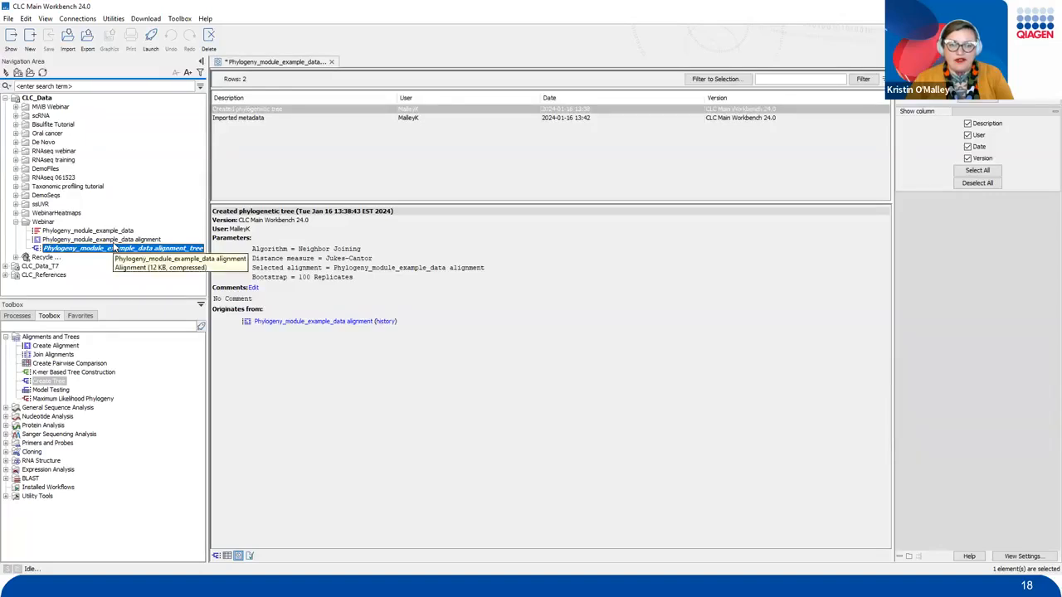
pyautogui.press('Up')
pyautogui.press('Up')
pyautogui.click(115, 248)
pyautogui.click(114, 240)
pyautogui.click(111, 234)
pyautogui.click(112, 239)
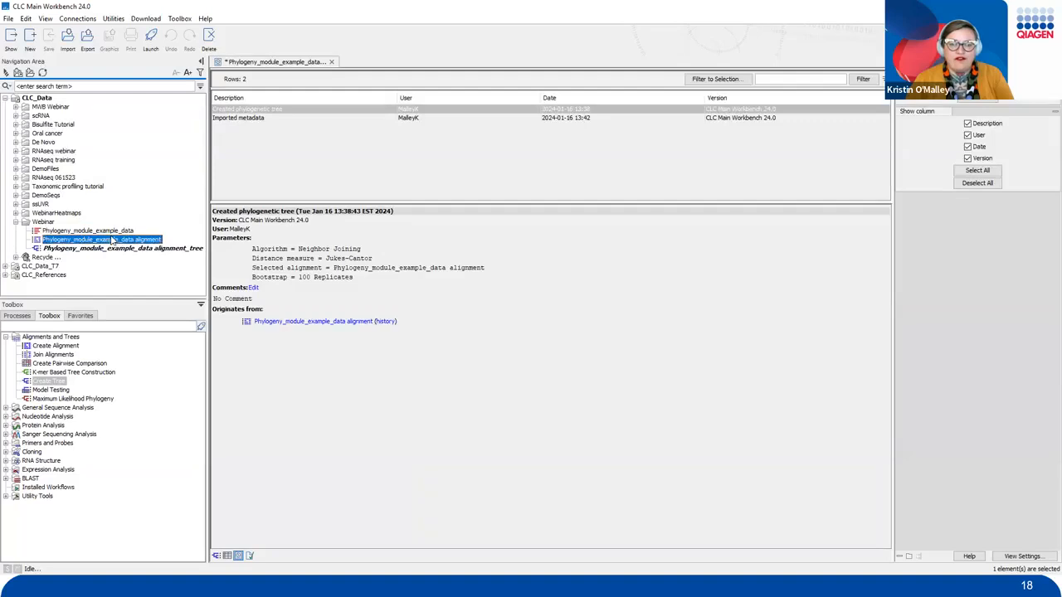
pyautogui.click(114, 248)
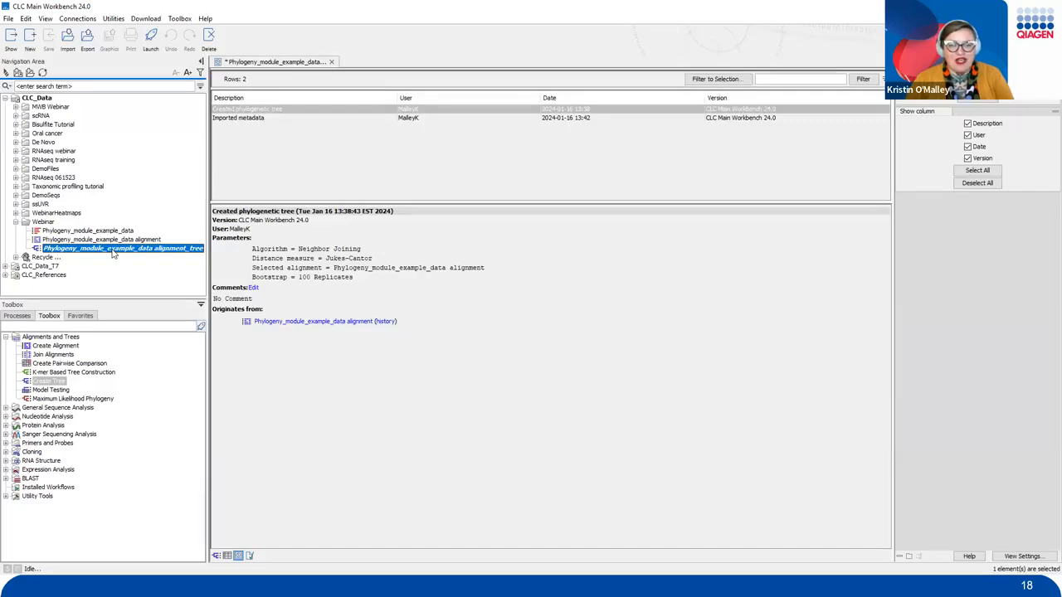
pyautogui.rightClick(114, 253)
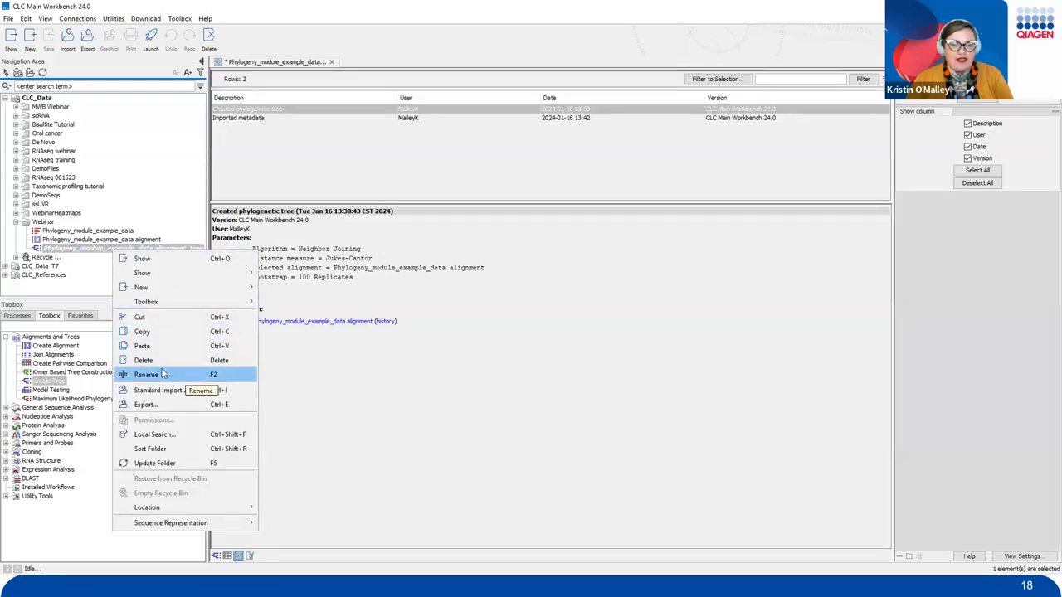
pyautogui.moveTo(187, 503)
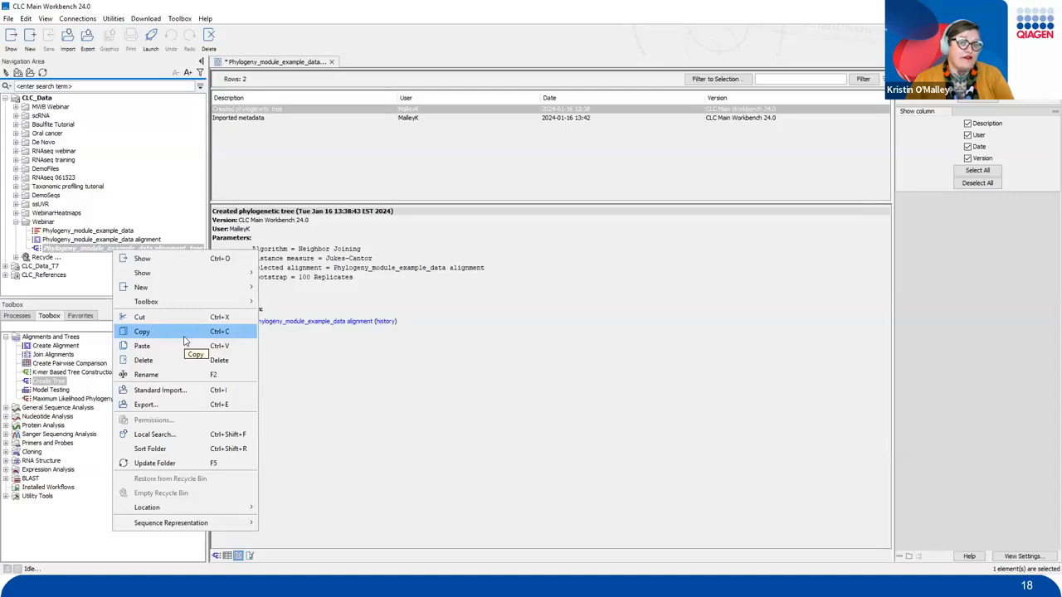
pyautogui.click(490, 397)
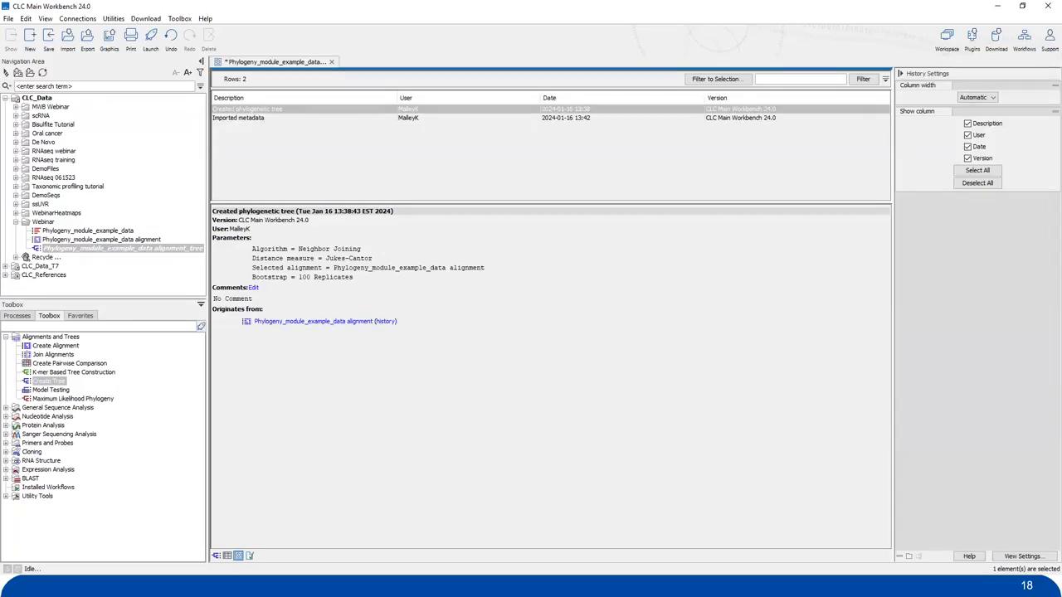
# Review the input selection stage of the Create Alignment wizard using Phylogeny_module_example_data, and cancel the wizard.
pyautogui.click(54, 347)
pyautogui.click(55, 347)
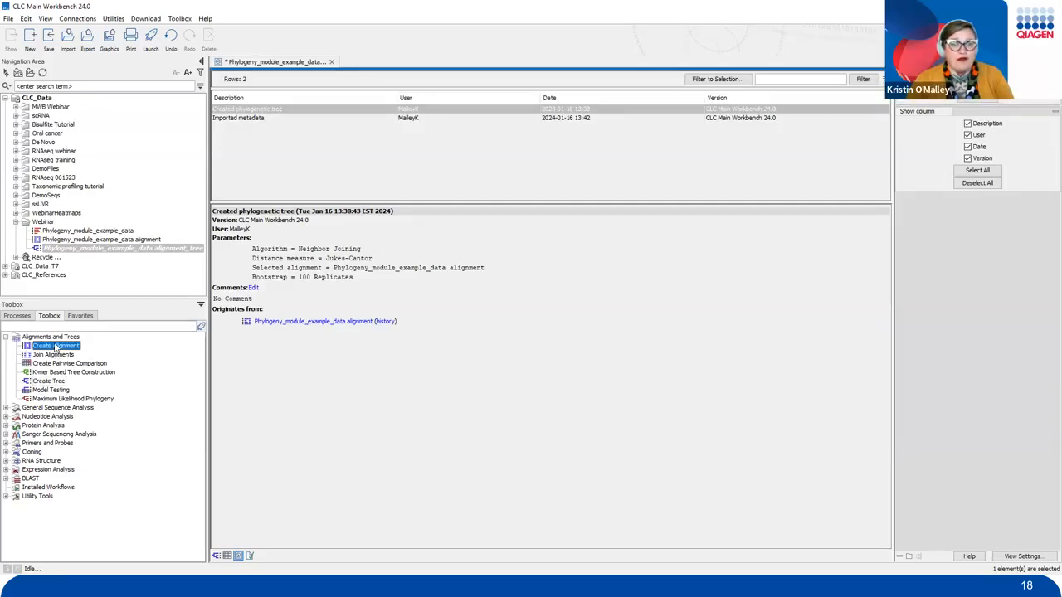
pyautogui.doubleClick(55, 348)
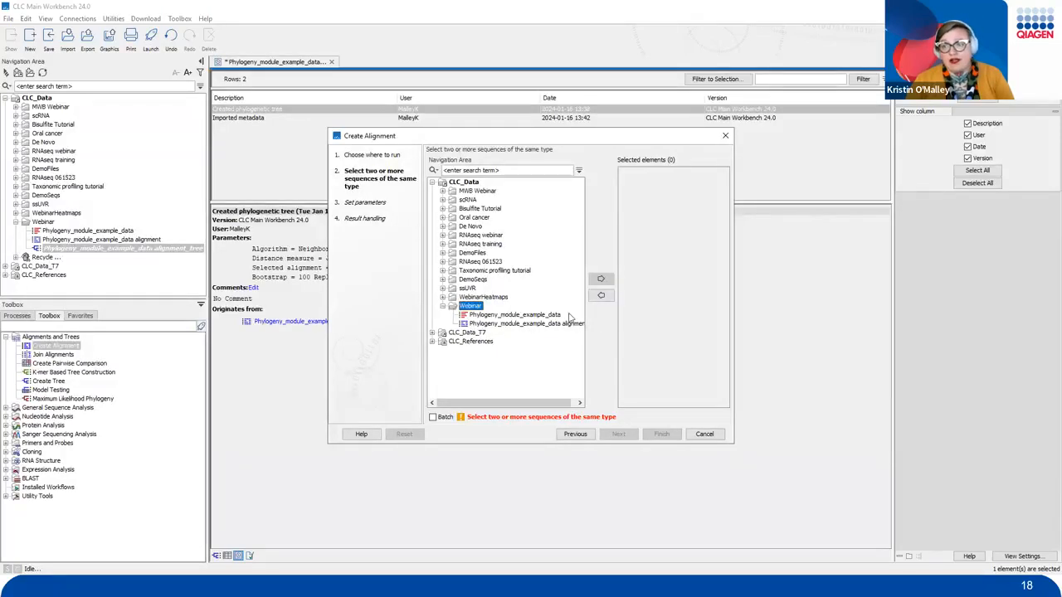
pyautogui.click(512, 315)
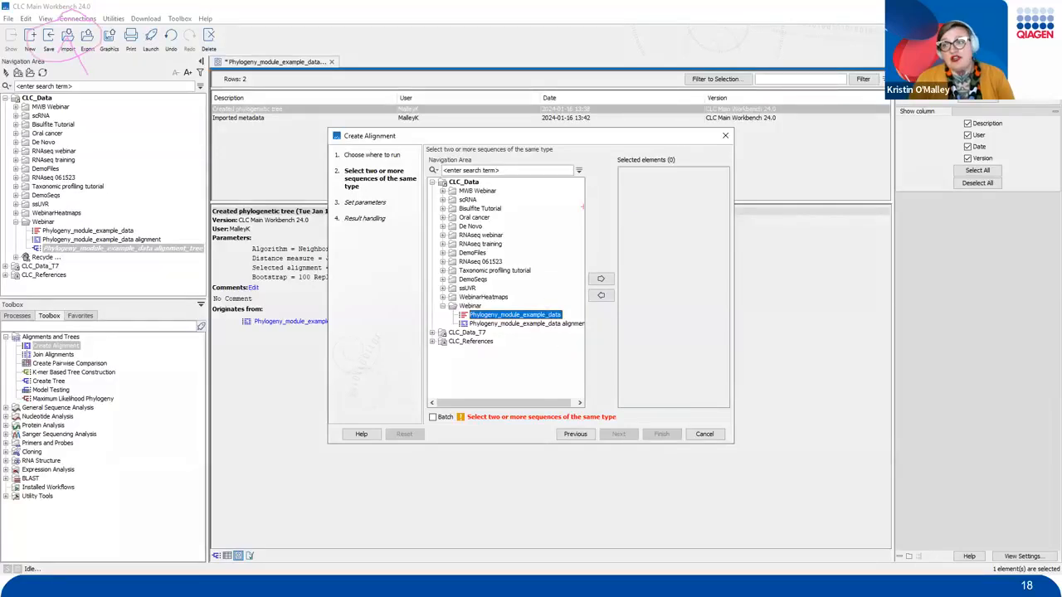
pyautogui.moveTo(690, 163)
pyautogui.mouseDown()
pyautogui.moveTo(589, 159)
pyautogui.moveTo(661, 141)
pyautogui.moveTo(604, 136)
pyautogui.mouseUp()
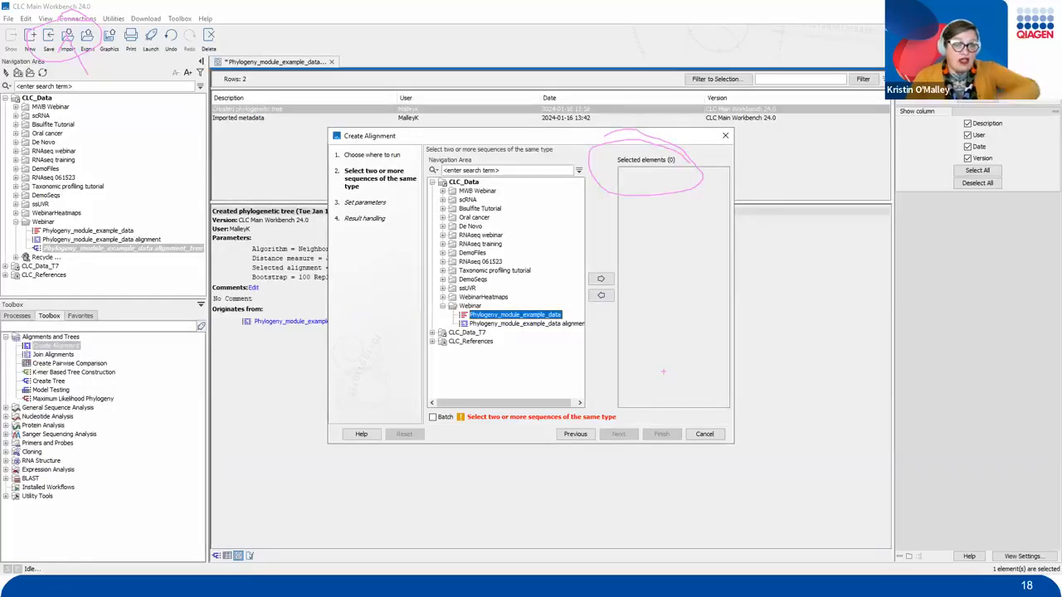
pyautogui.press('Escape')
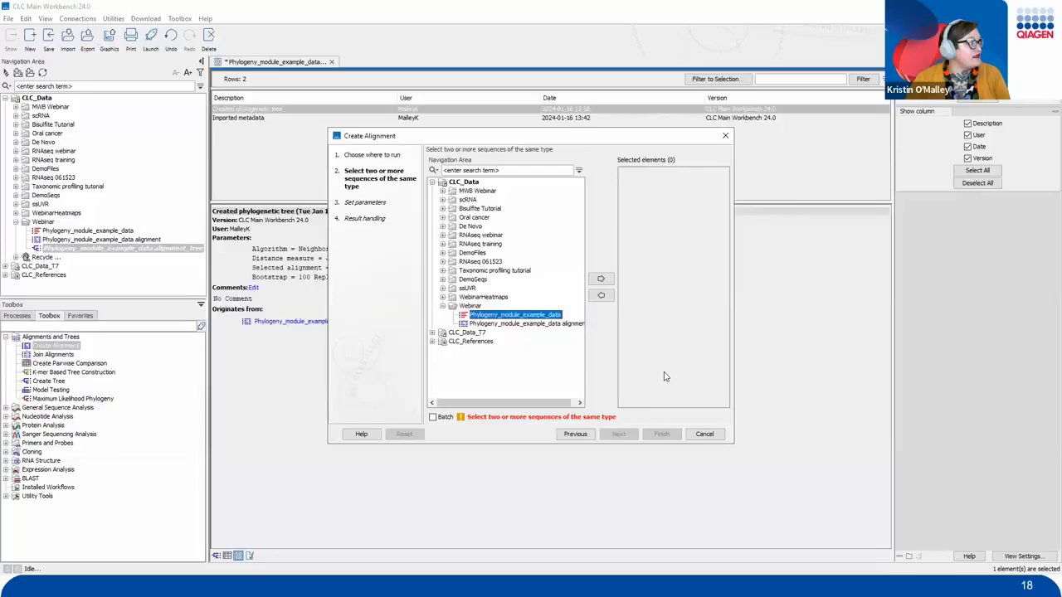
pyautogui.click(707, 436)
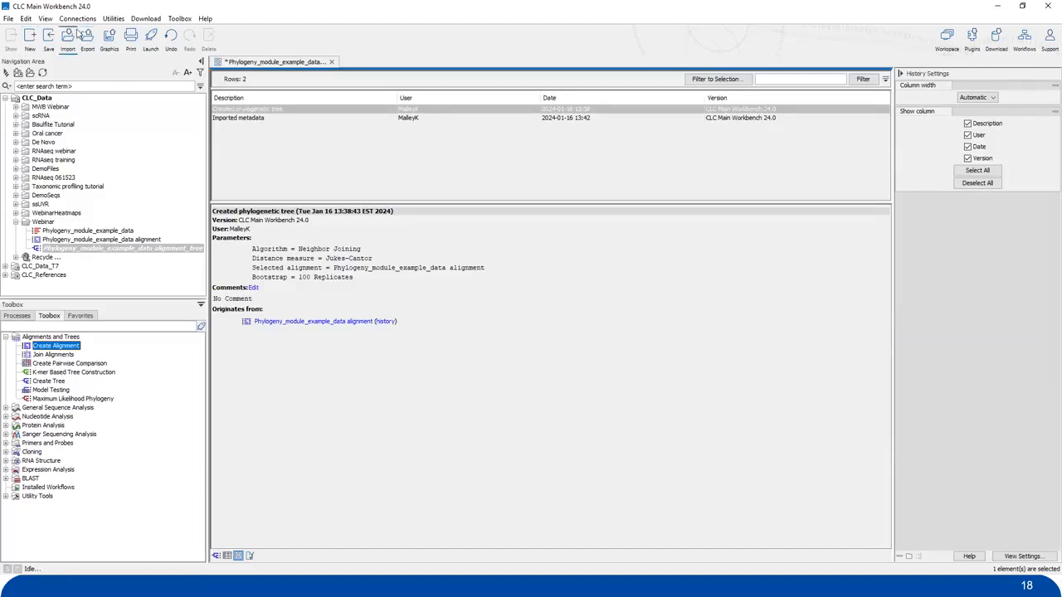
# Examine the file types offered for forced import in the standard import wizard, and cancel the import.
pyautogui.click(70, 37)
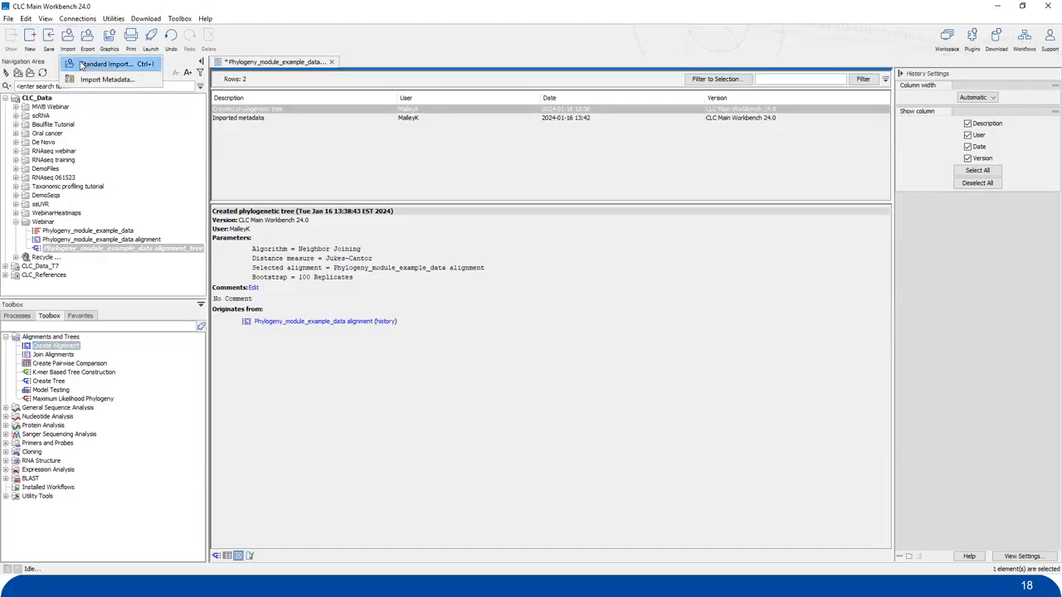
pyautogui.click(86, 65)
pyautogui.click(397, 419)
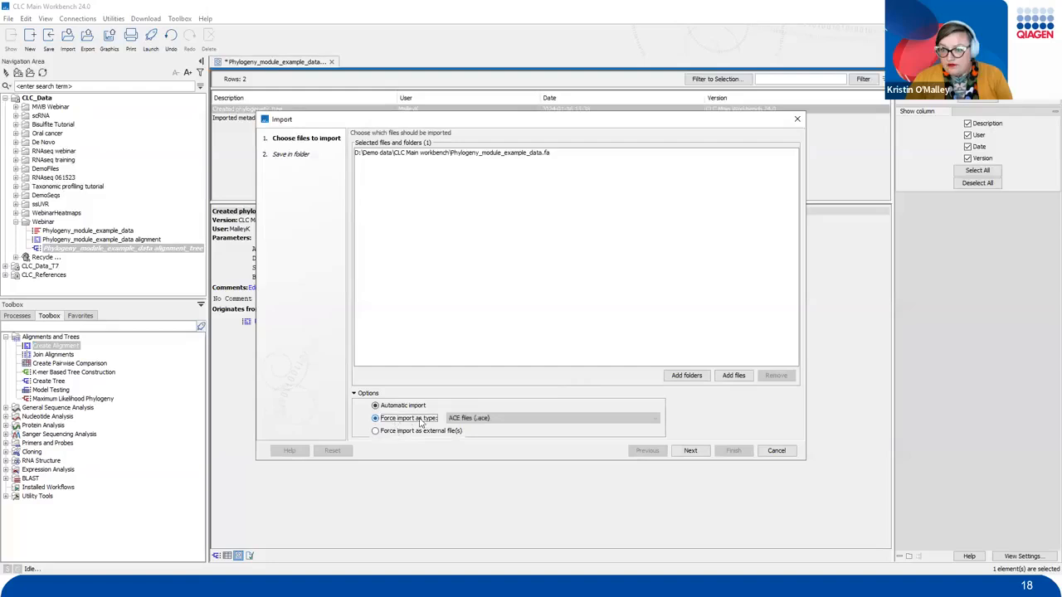
pyautogui.click(475, 419)
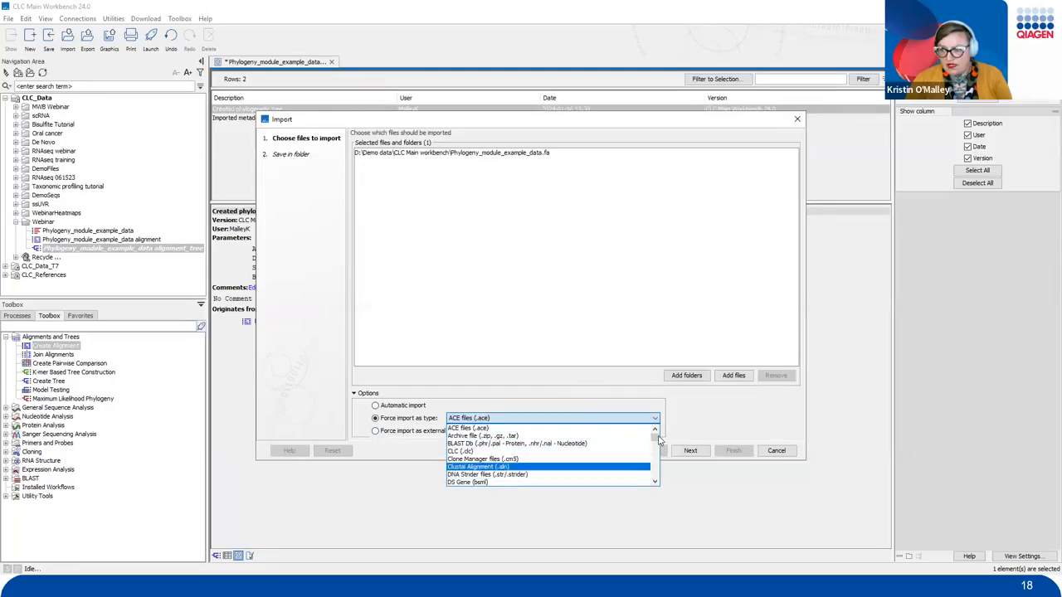
pyautogui.moveTo(656, 438)
pyautogui.mouseDown()
pyautogui.moveTo(657, 480)
pyautogui.moveTo(656, 437)
pyautogui.mouseUp()
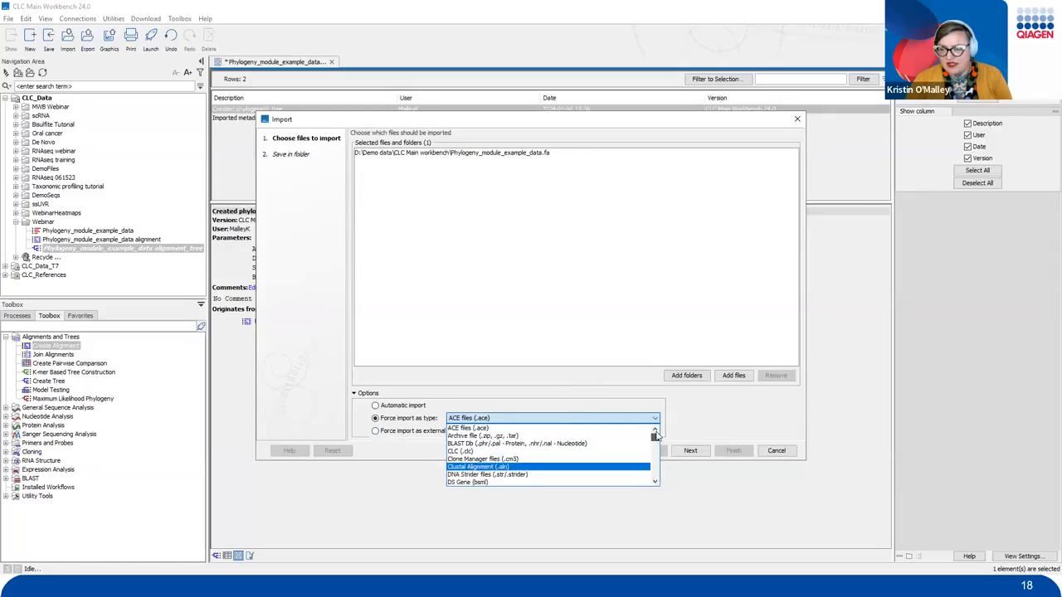
pyautogui.click(540, 385)
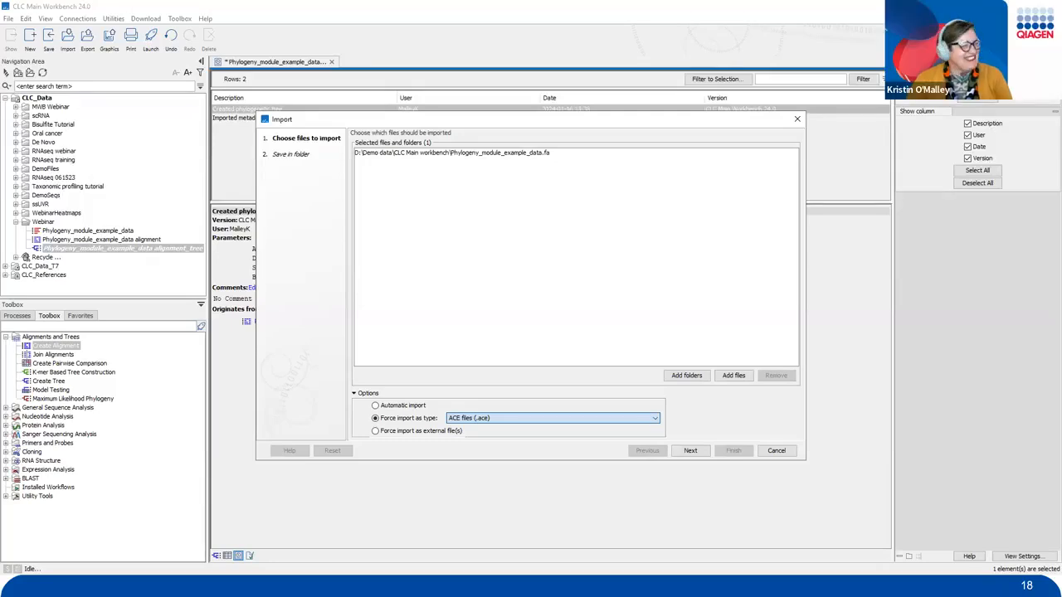
pyautogui.click(771, 451)
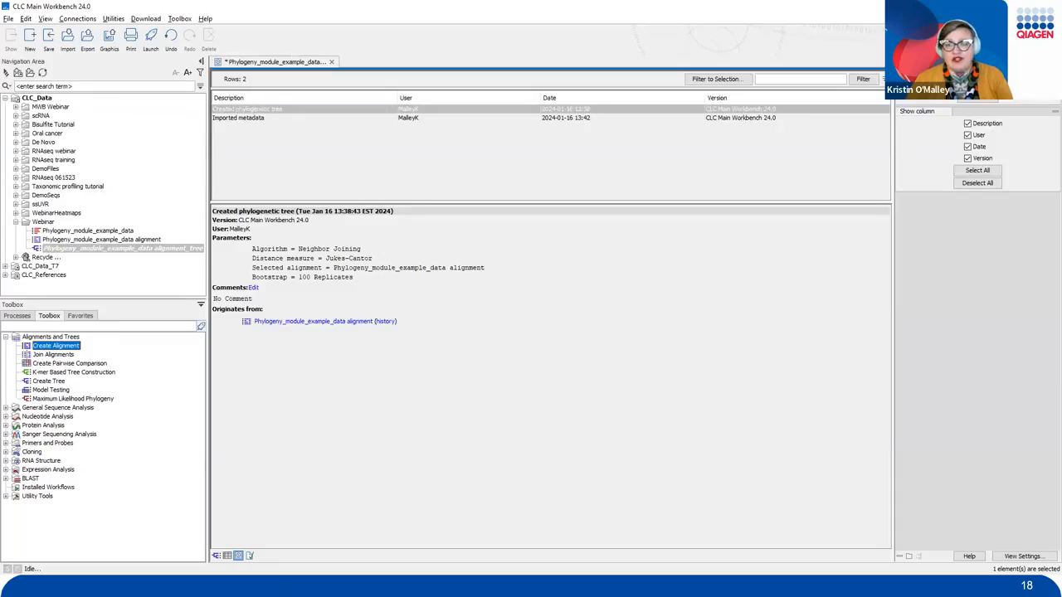
# Return the phylogenetic tree from its history to the graphical tree view.
pyautogui.click(216, 555)
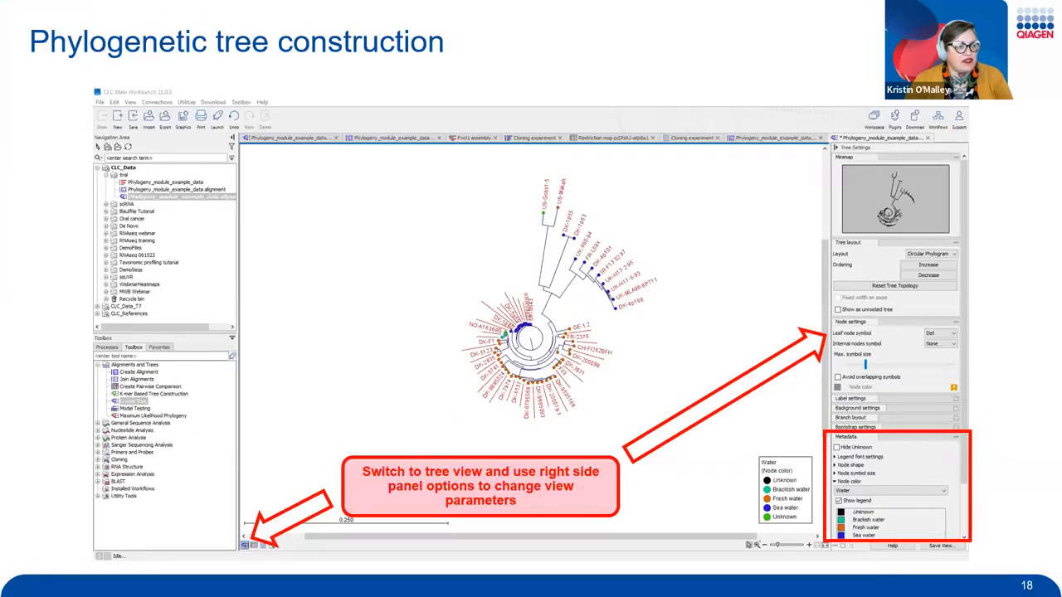
pyautogui.press('Right')
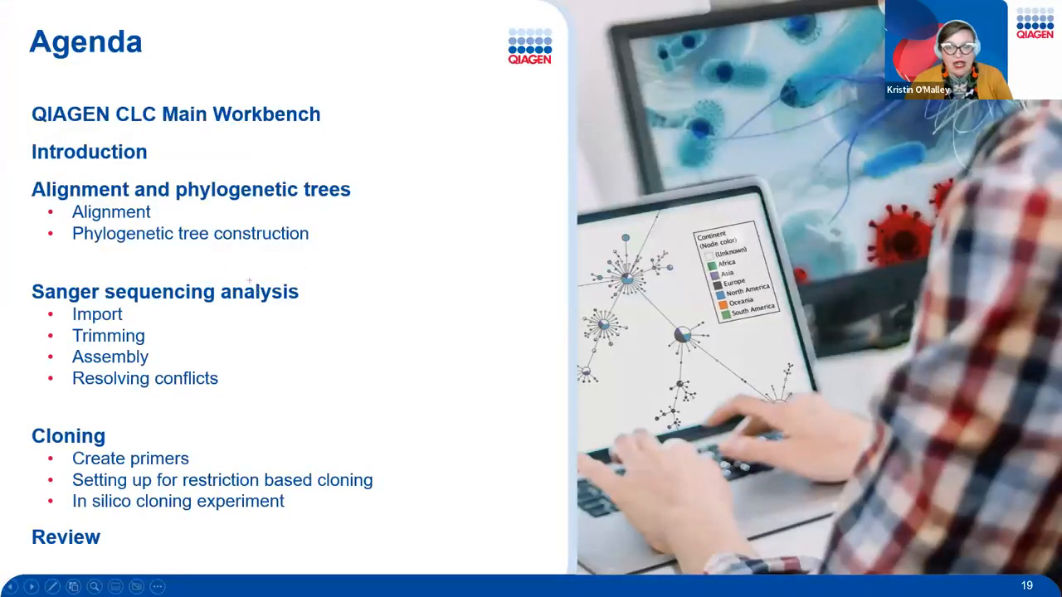
pyautogui.moveTo(196, 266)
pyautogui.mouseDown()
pyautogui.moveTo(387, 421)
pyautogui.moveTo(123, 418)
pyautogui.mouseUp()
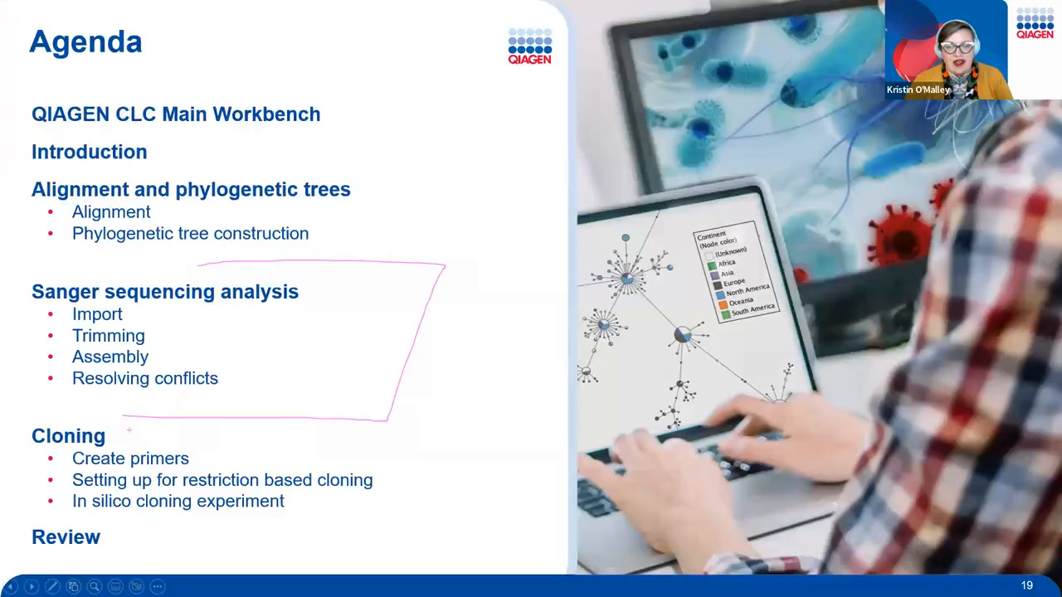
pyautogui.moveTo(164, 324); pyautogui.dragTo(195, 306)
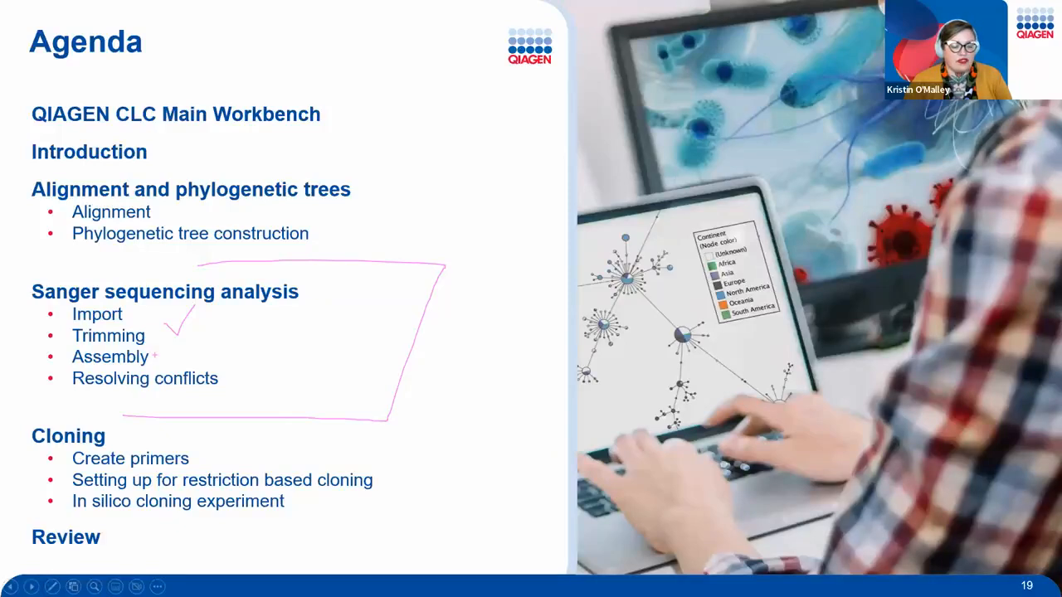
pyautogui.press('e')
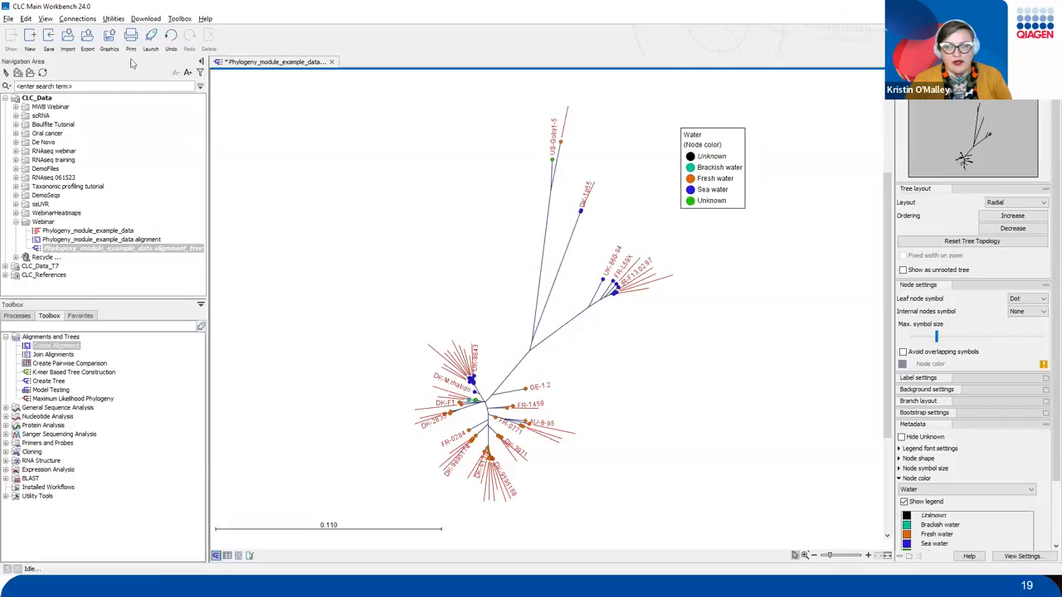
# Close the phylogenetic tree without saving its changes and collapse the Webinar folder.
pyautogui.click(332, 62)
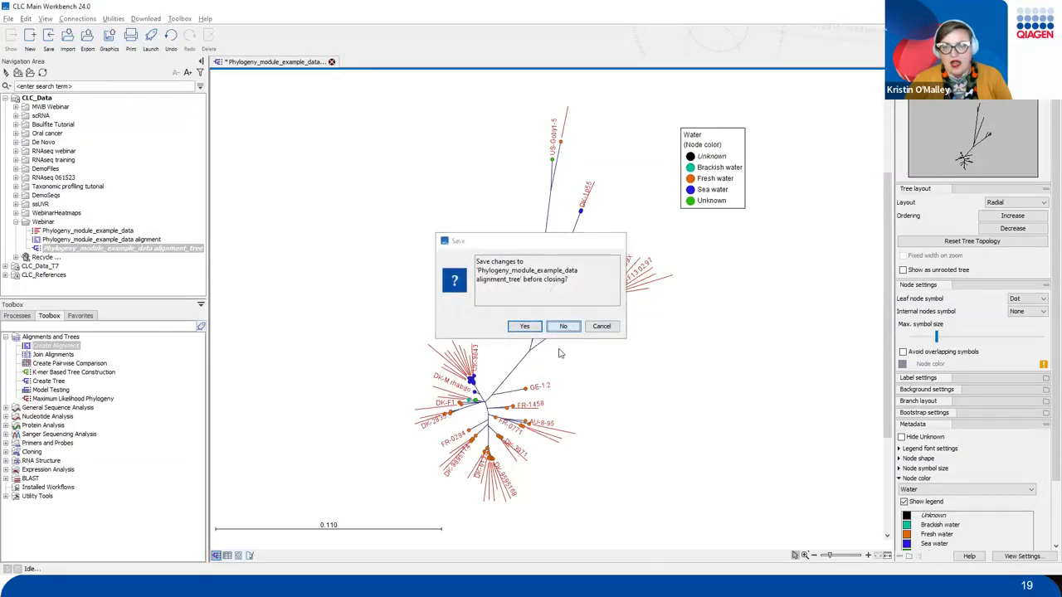
pyautogui.click(564, 326)
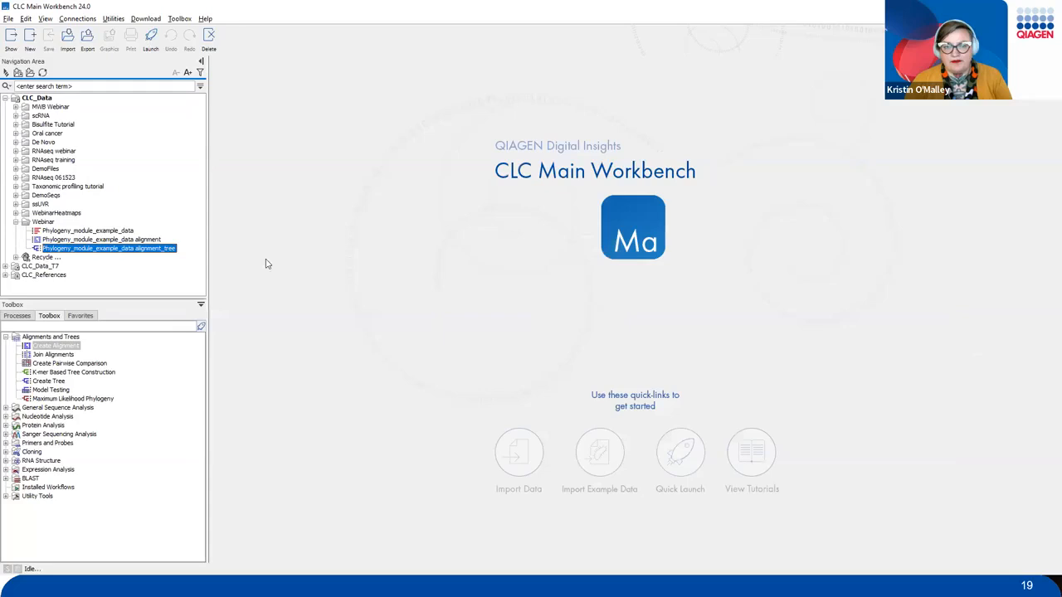
pyautogui.click(15, 222)
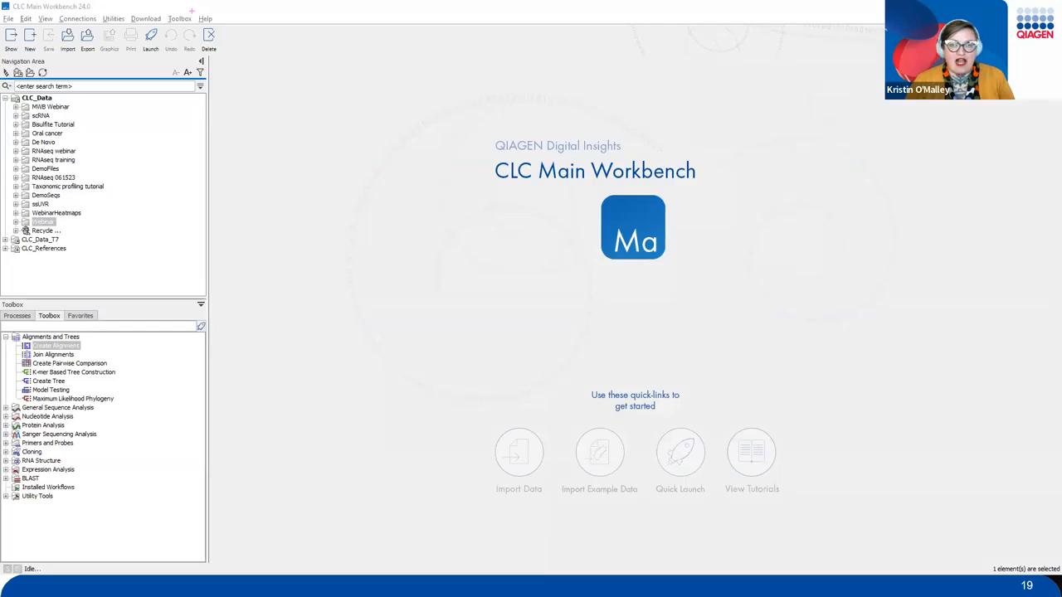
# Import the introductory example data set and show its progress in the process list.
pyautogui.moveTo(192, 11)
pyautogui.mouseDown()
pyautogui.moveTo(212, 37)
pyautogui.moveTo(222, 33)
pyautogui.mouseUp()
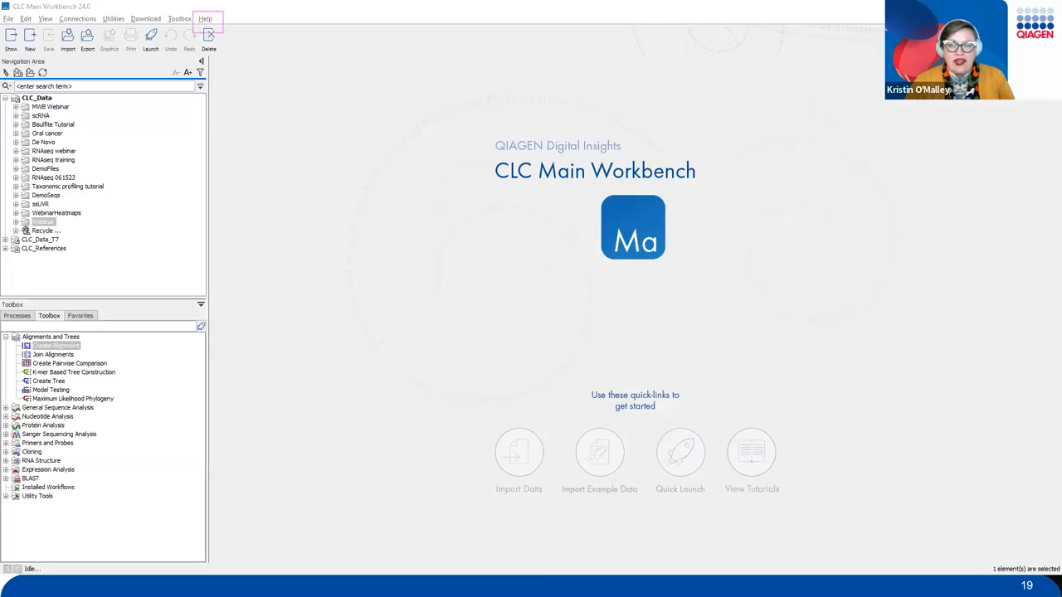
pyautogui.click(205, 18)
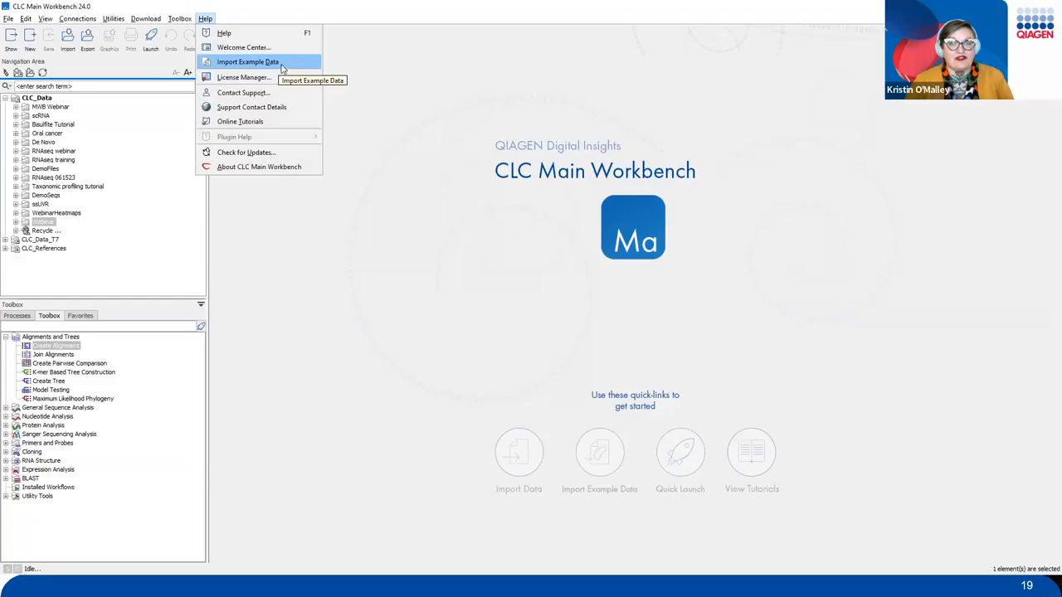
pyautogui.click(282, 67)
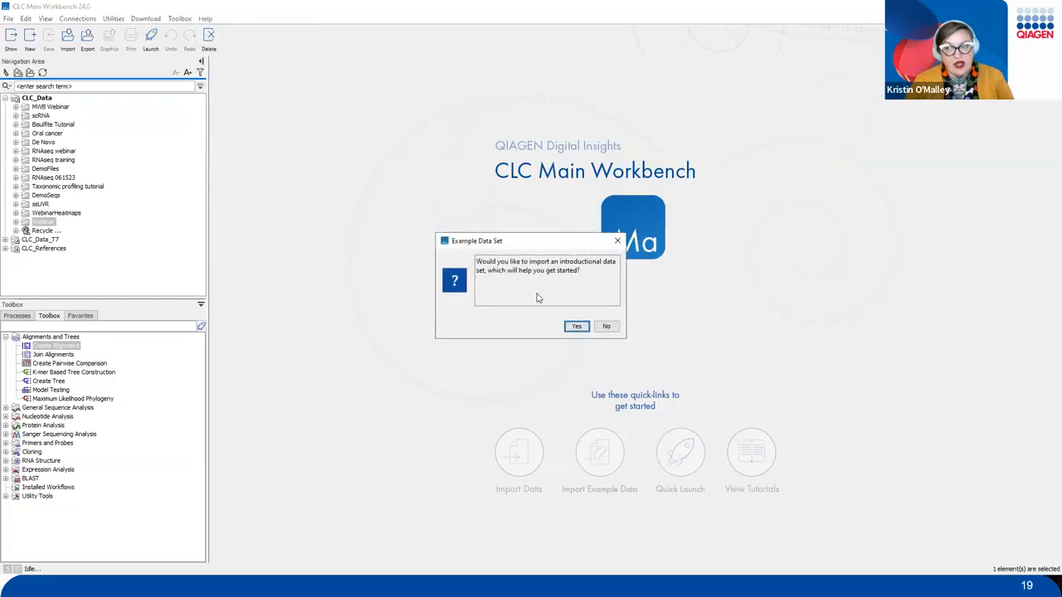
pyautogui.click(578, 327)
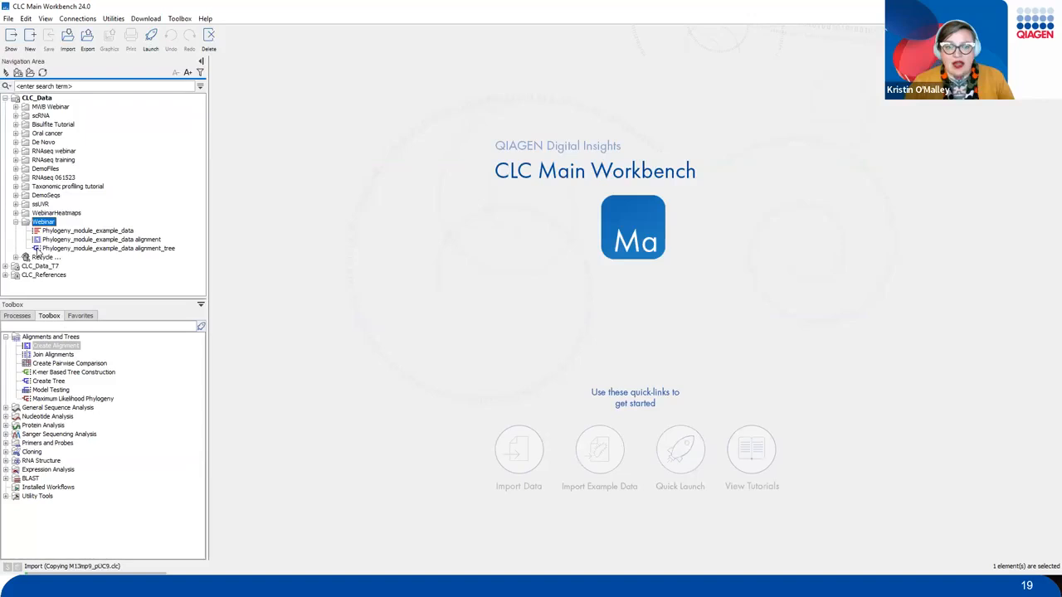
pyautogui.click(22, 316)
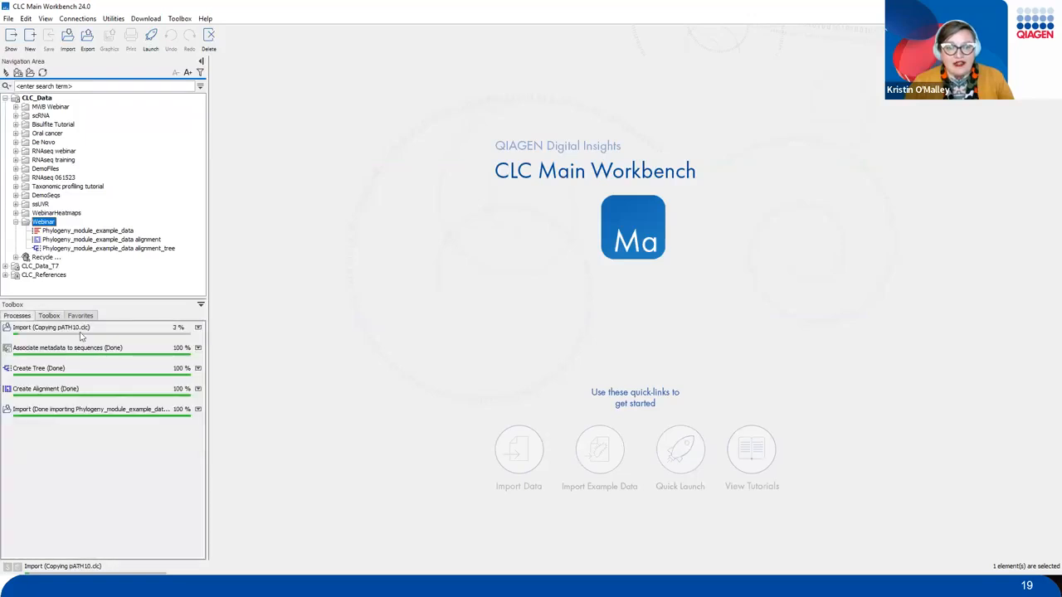
pyautogui.moveTo(112, 324)
pyautogui.mouseDown()
pyautogui.moveTo(123, 335)
pyautogui.moveTo(151, 292)
pyautogui.mouseUp()
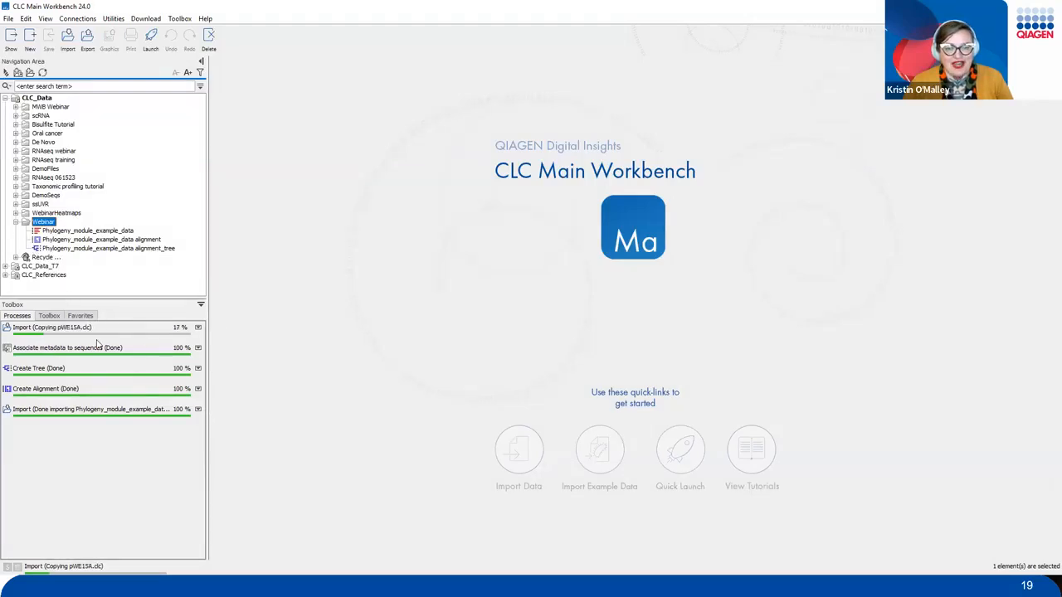
# Collapse the Webinar folder and expand the imported Example Data folder inside MWB Webinar.
pyautogui.click(15, 223)
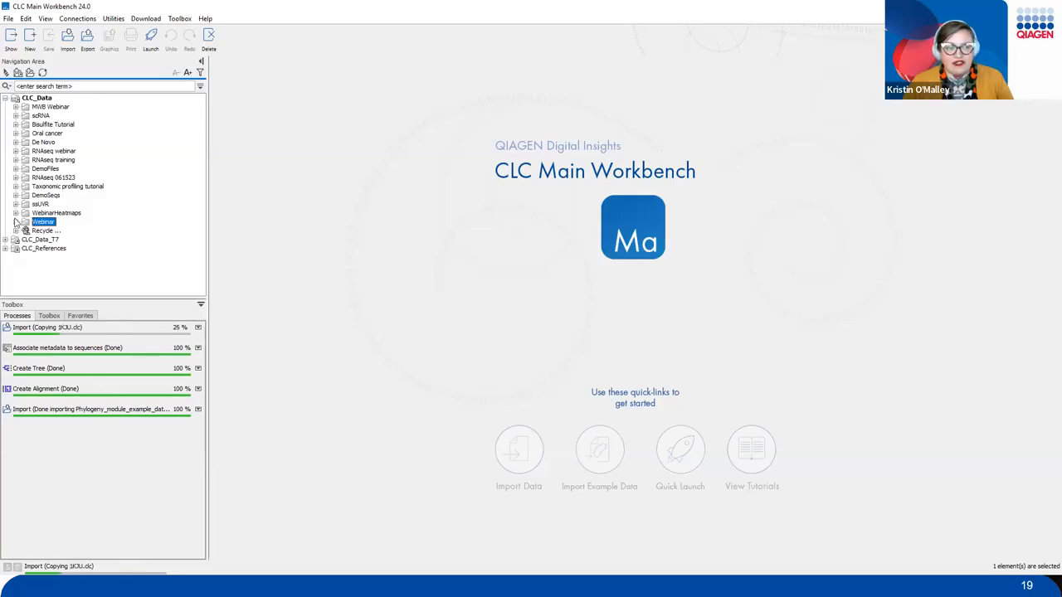
pyautogui.click(15, 107)
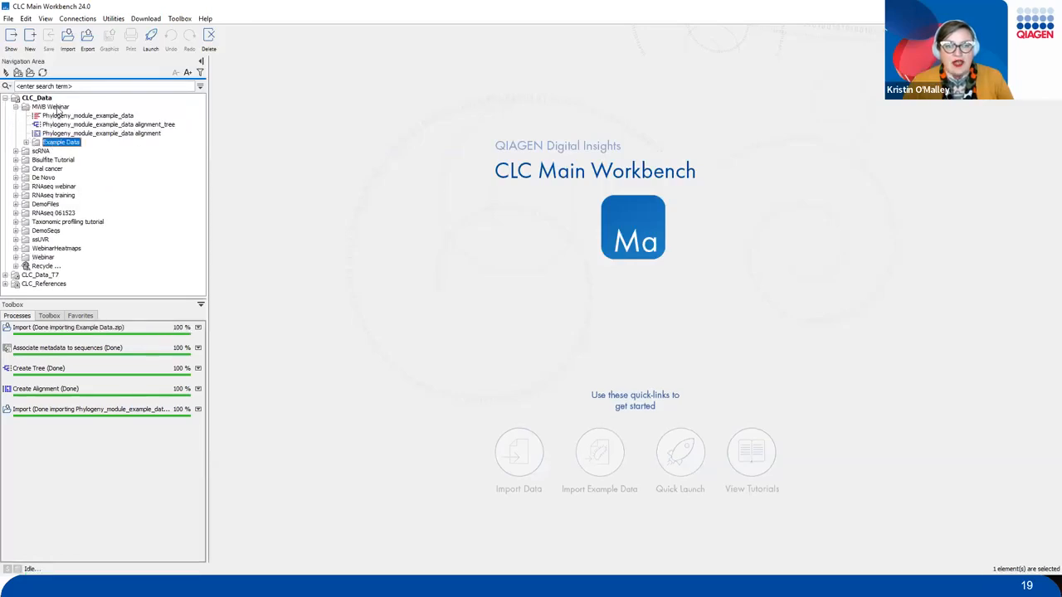
pyautogui.click(56, 110)
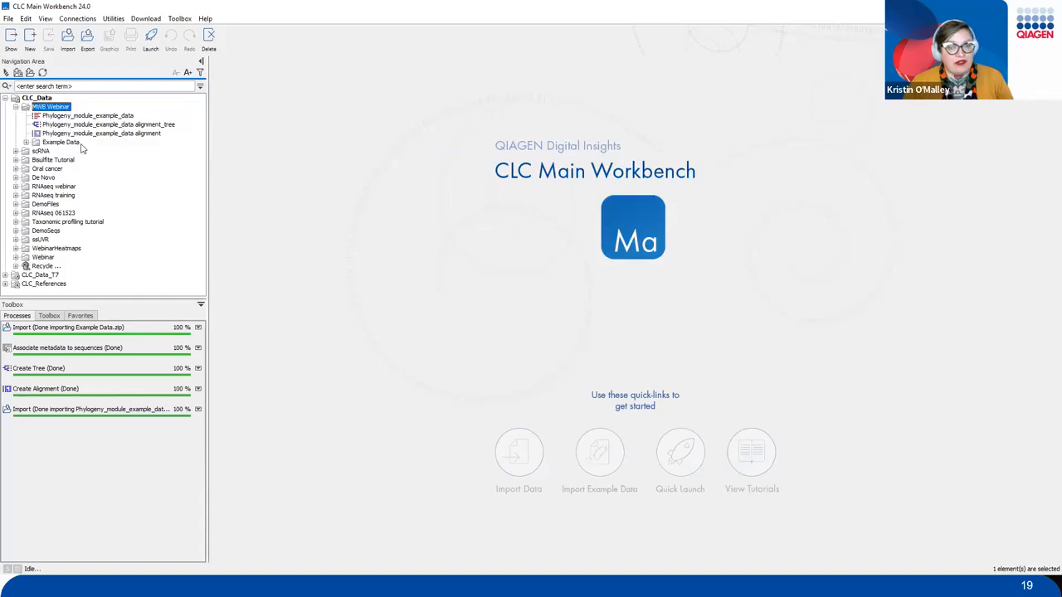
pyautogui.click(70, 146)
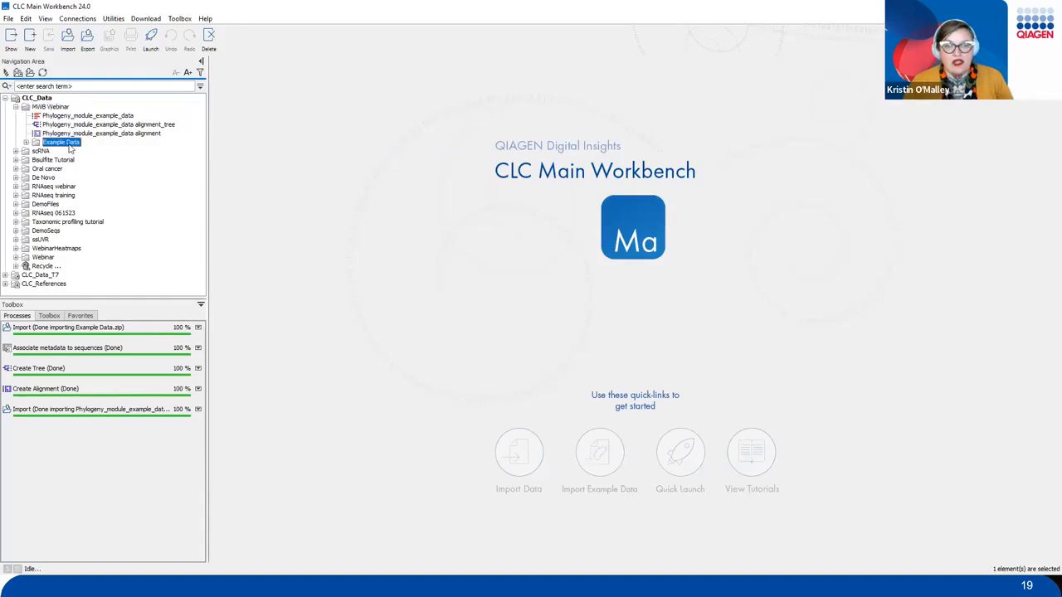
pyautogui.click(26, 144)
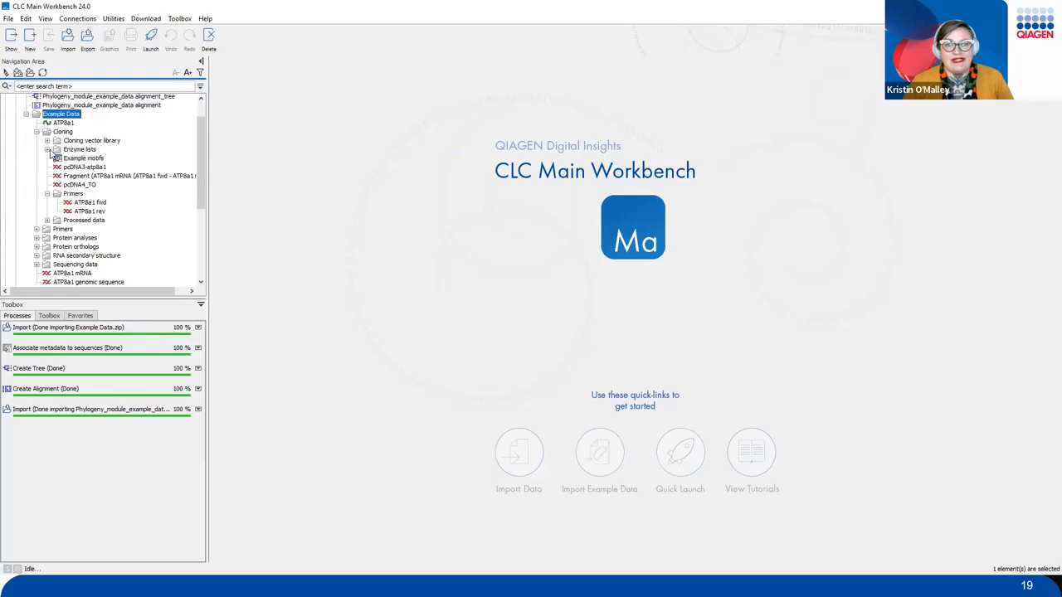
# Collapse the Primers subfolder and its parent Cloning folder within Example Data.
pyautogui.click(47, 150)
pyautogui.click(47, 149)
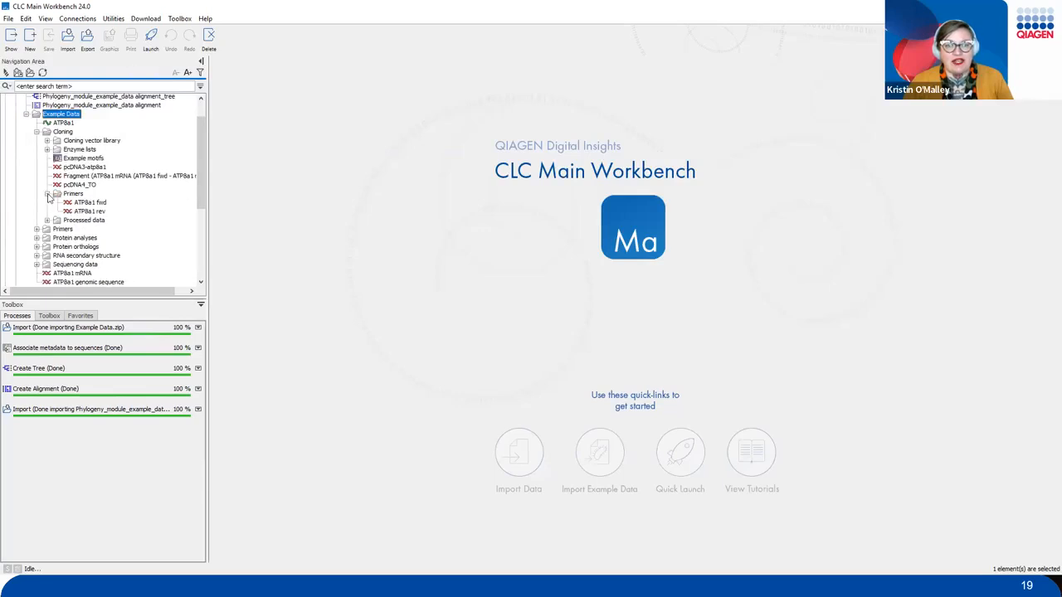
pyautogui.click(48, 193)
pyautogui.click(36, 132)
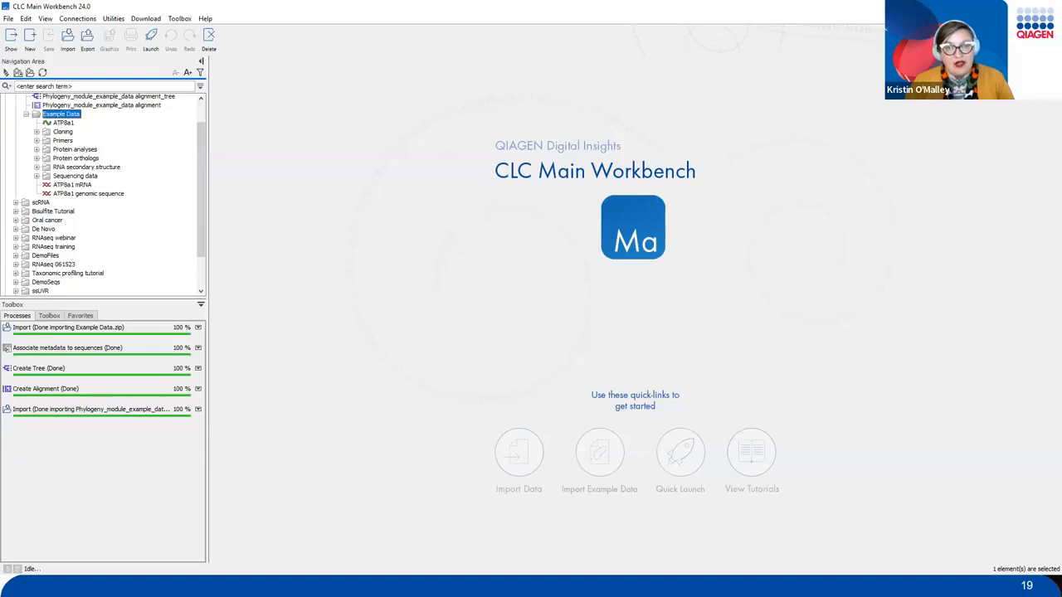
# Display the analysis tools, collapse Alignments and Trees, and expand Sanger Sequencing Analysis to select Trim Sequences.
pyautogui.moveTo(45, 20)
pyautogui.mouseDown()
pyautogui.moveTo(77, 59)
pyautogui.moveTo(103, 62)
pyautogui.moveTo(69, 51)
pyautogui.mouseUp()
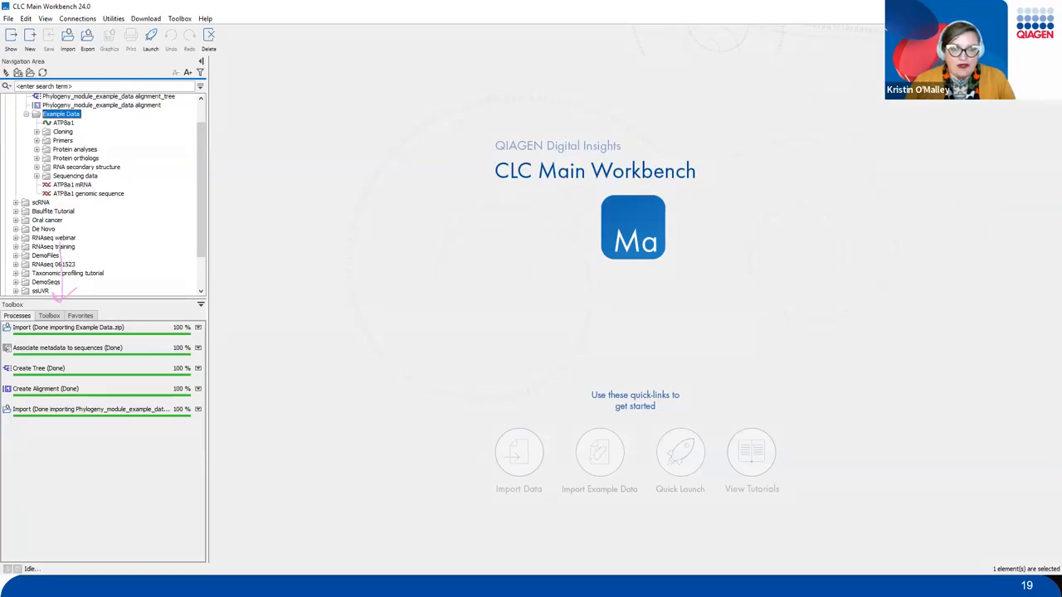
pyautogui.click(48, 316)
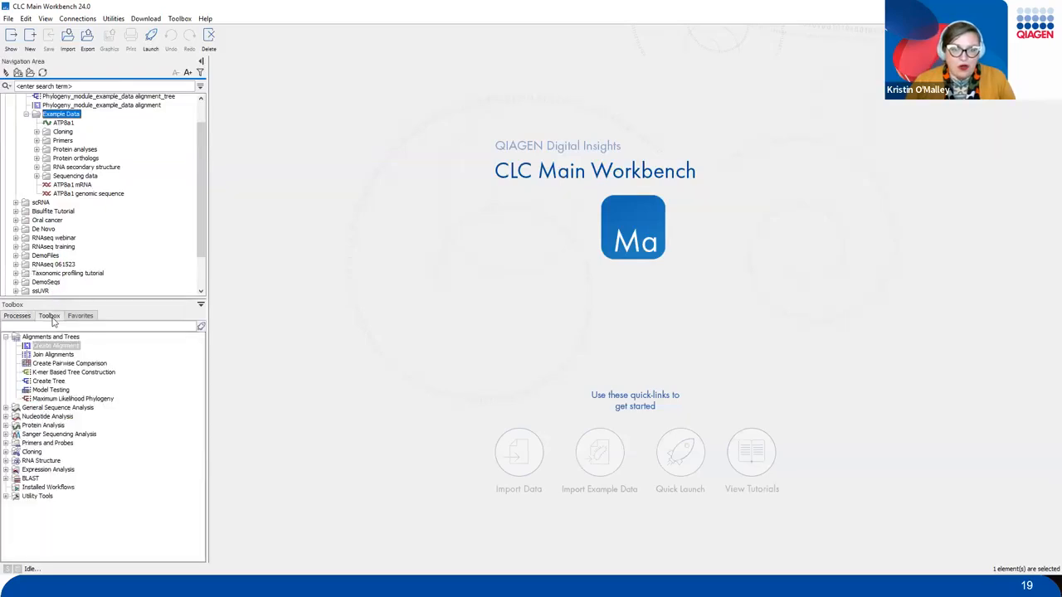
pyautogui.click(6, 338)
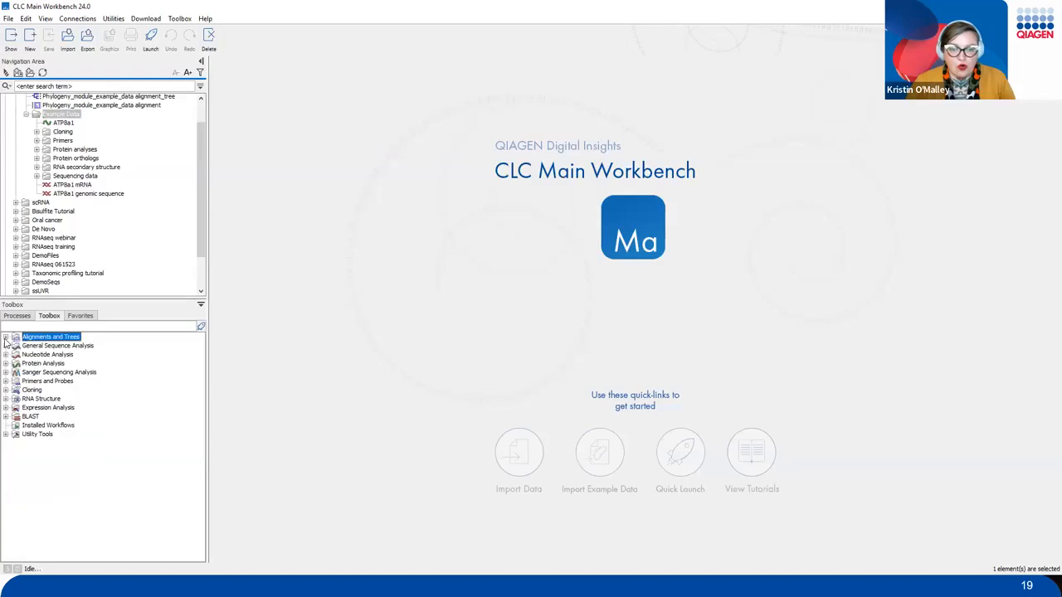
pyautogui.click(47, 373)
pyautogui.click(6, 373)
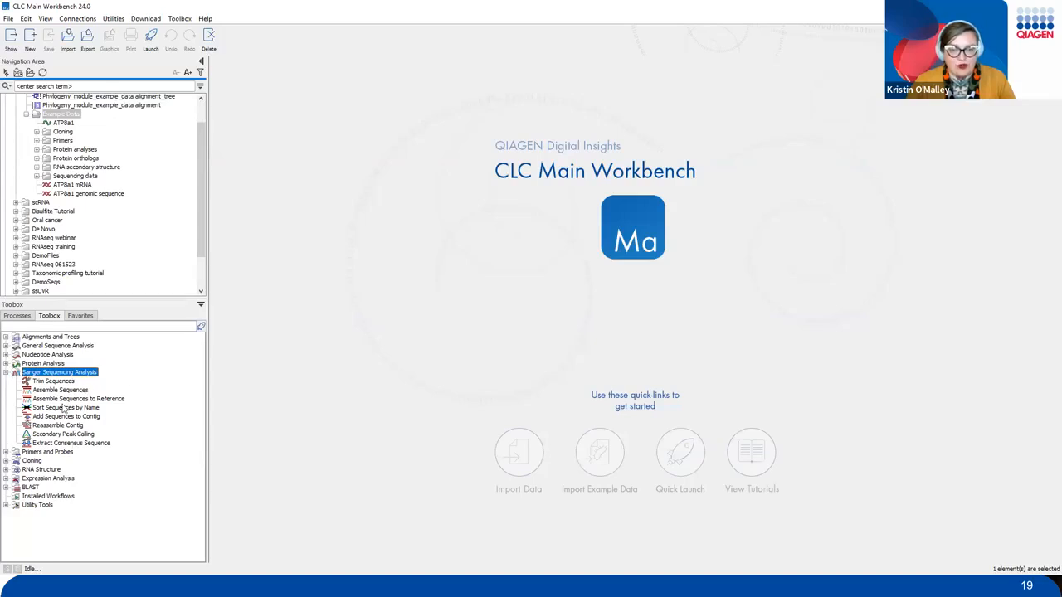
pyautogui.click(51, 380)
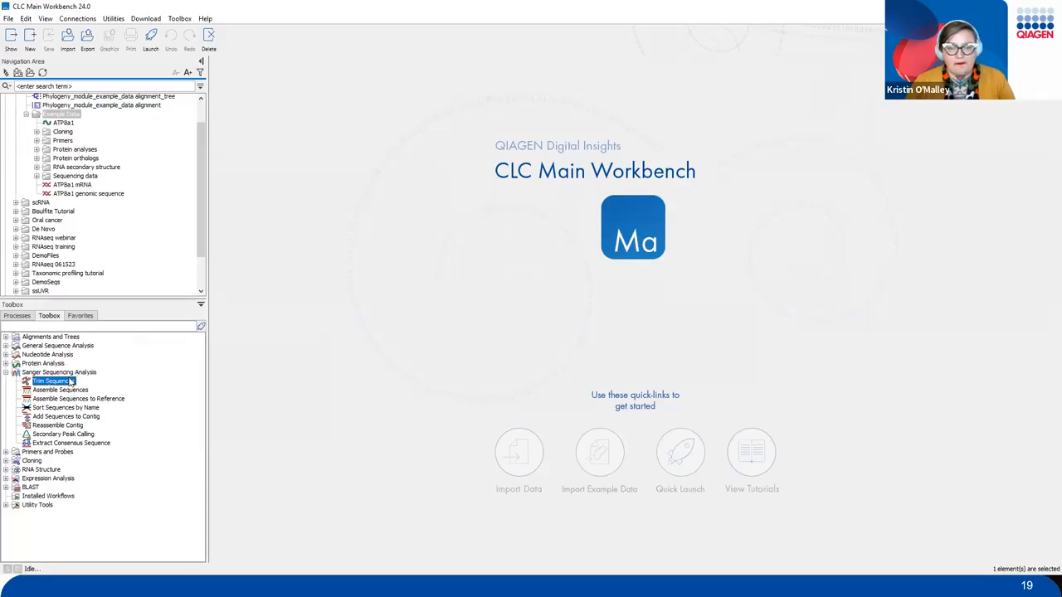
# Start Trim Sequences and add reads Fwd1 to Fwd5 and Rev1 to Rev4 from the example Sequencing reads folder as input.
pyautogui.doubleClick(72, 381)
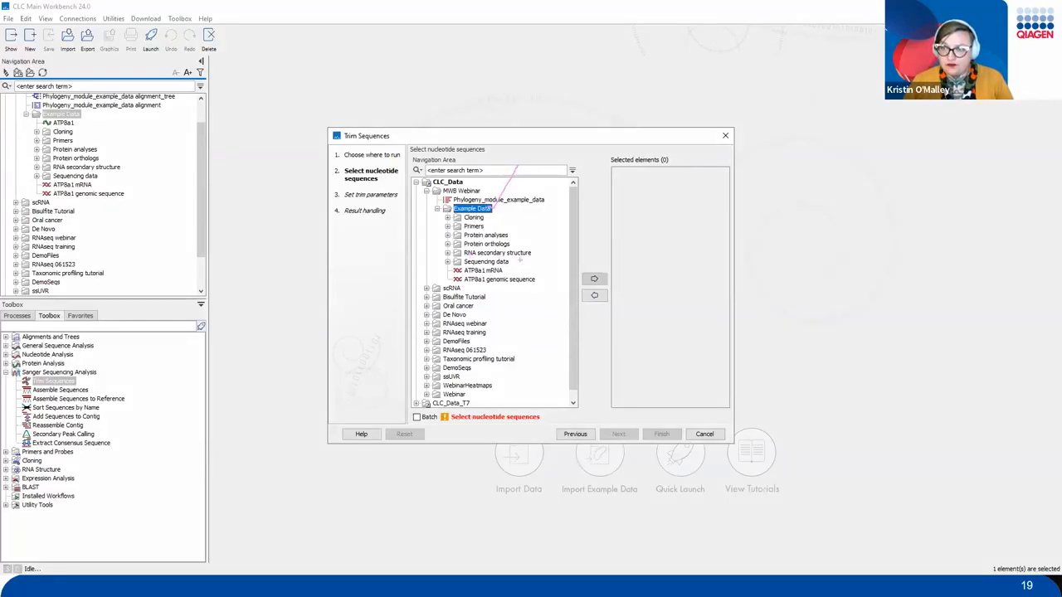
pyautogui.click(448, 261)
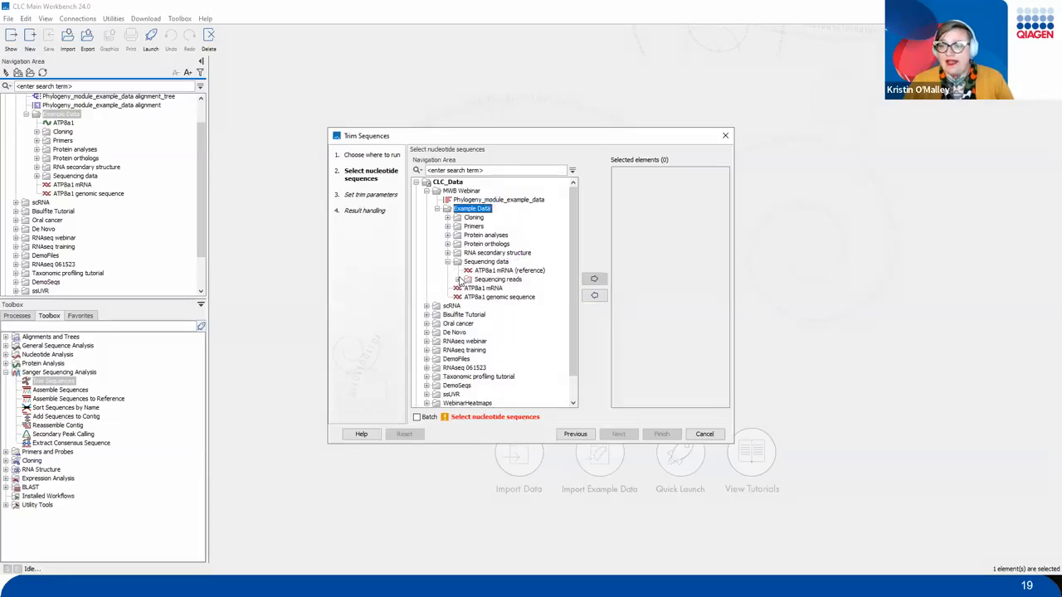
pyautogui.click(458, 279)
pyautogui.click(491, 288)
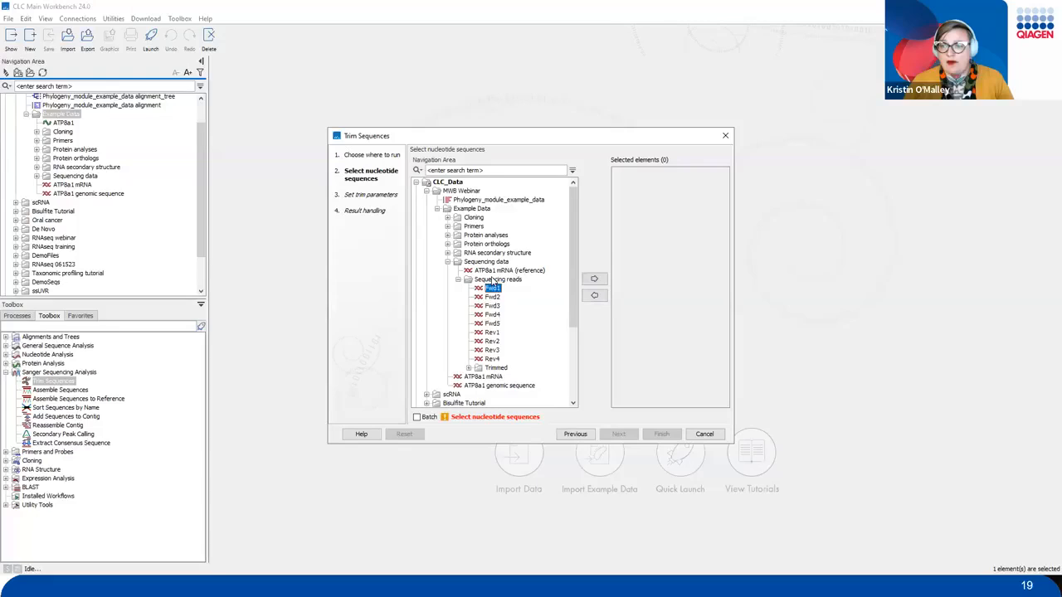
pyautogui.keyDown('shift'); pyautogui.click(497, 360); pyautogui.keyUp('shift')
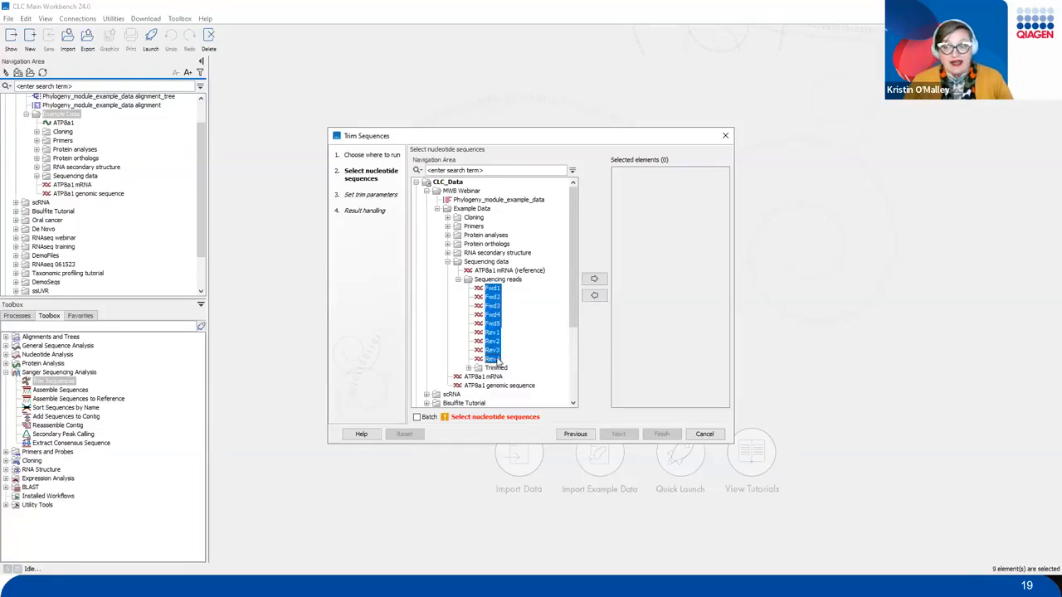
pyautogui.click(595, 278)
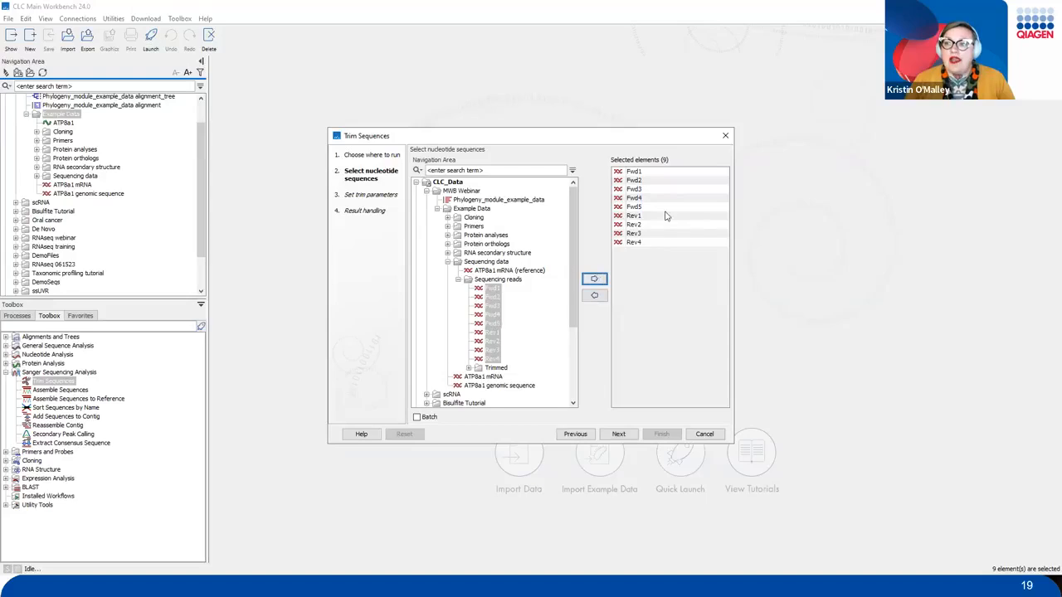
pyautogui.moveTo(654, 201)
pyautogui.mouseDown()
pyautogui.moveTo(679, 197)
pyautogui.moveTo(698, 154)
pyautogui.mouseUp()
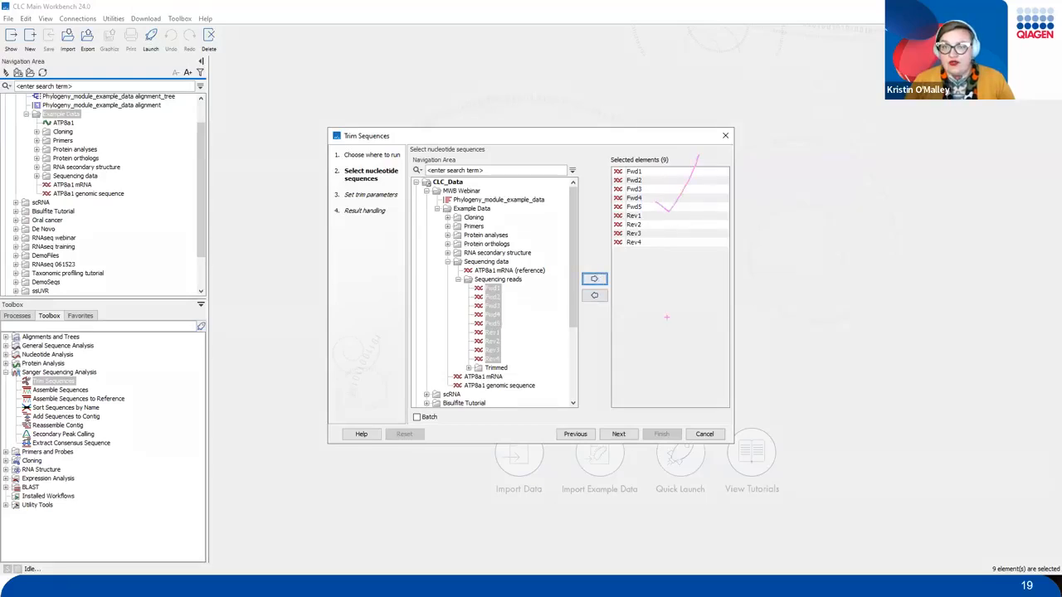
pyautogui.moveTo(644, 425)
pyautogui.mouseDown()
pyautogui.moveTo(604, 443)
pyautogui.moveTo(653, 418)
pyautogui.moveTo(613, 417)
pyautogui.moveTo(655, 375)
pyautogui.mouseUp()
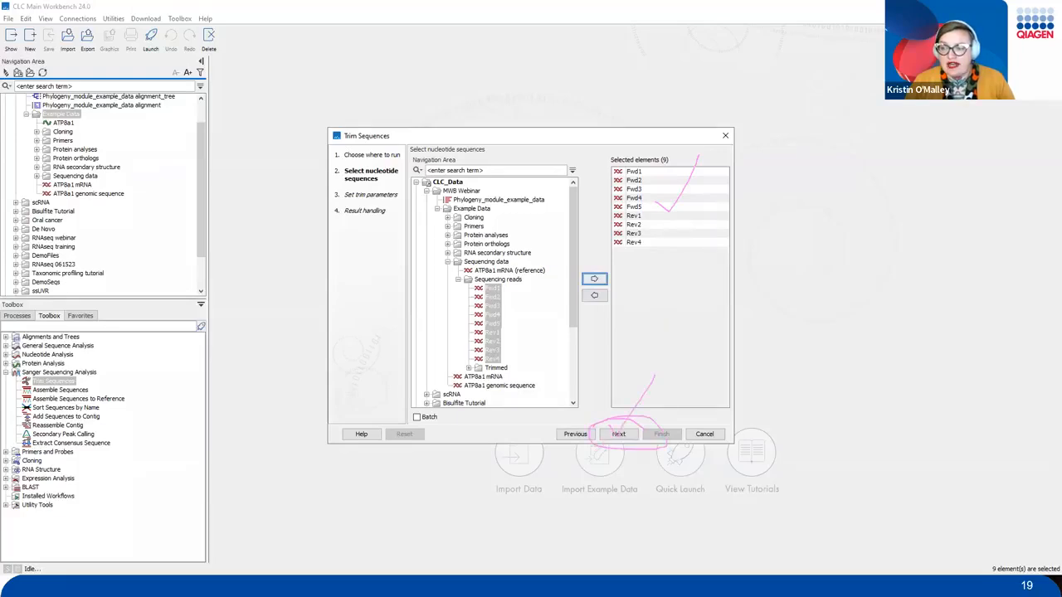
# Review and accept the default trim parameters, with quality limit 0.05, 2 ambiguous residues and no vector trimming.
pyautogui.click(618, 434)
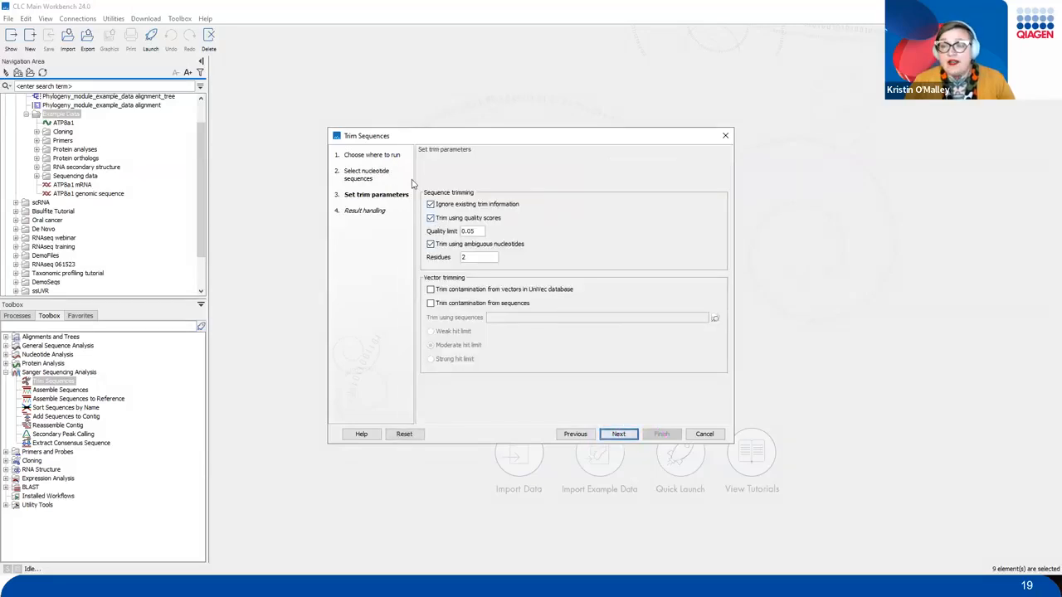
pyautogui.moveTo(412, 178)
pyautogui.mouseDown()
pyautogui.moveTo(464, 292)
pyautogui.moveTo(750, 272)
pyautogui.moveTo(733, 271)
pyautogui.mouseUp()
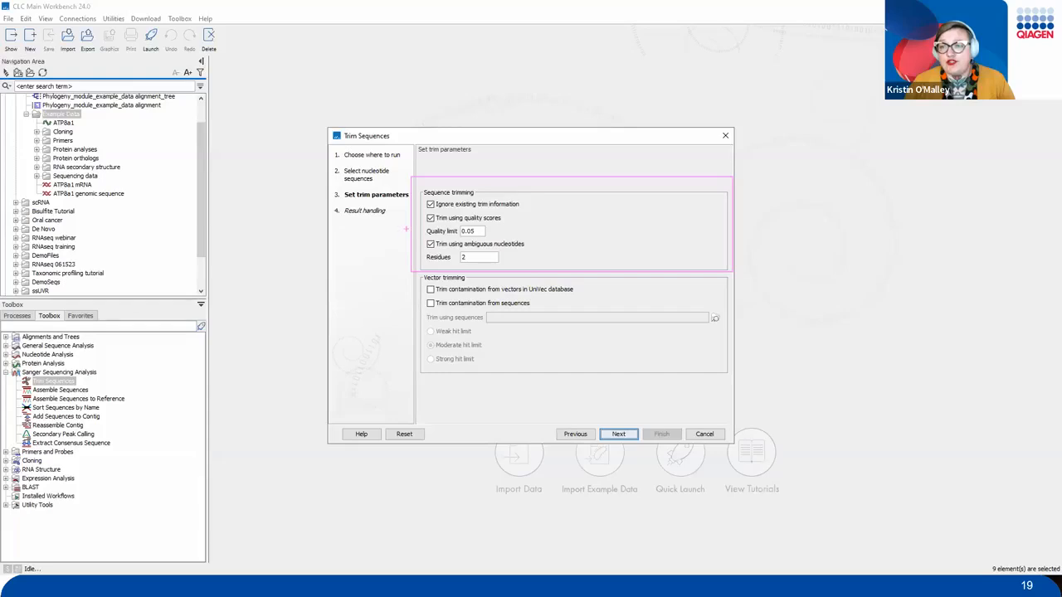
pyautogui.moveTo(419, 228)
pyautogui.mouseDown()
pyautogui.moveTo(391, 257)
pyautogui.moveTo(365, 422)
pyautogui.moveTo(385, 405)
pyautogui.mouseUp()
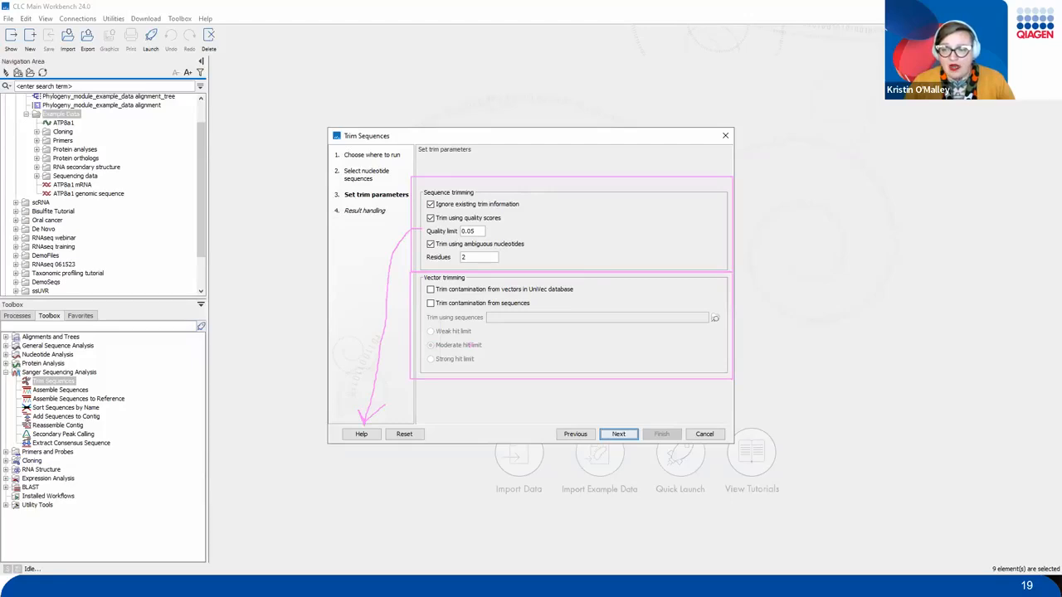
pyautogui.press('Escape')
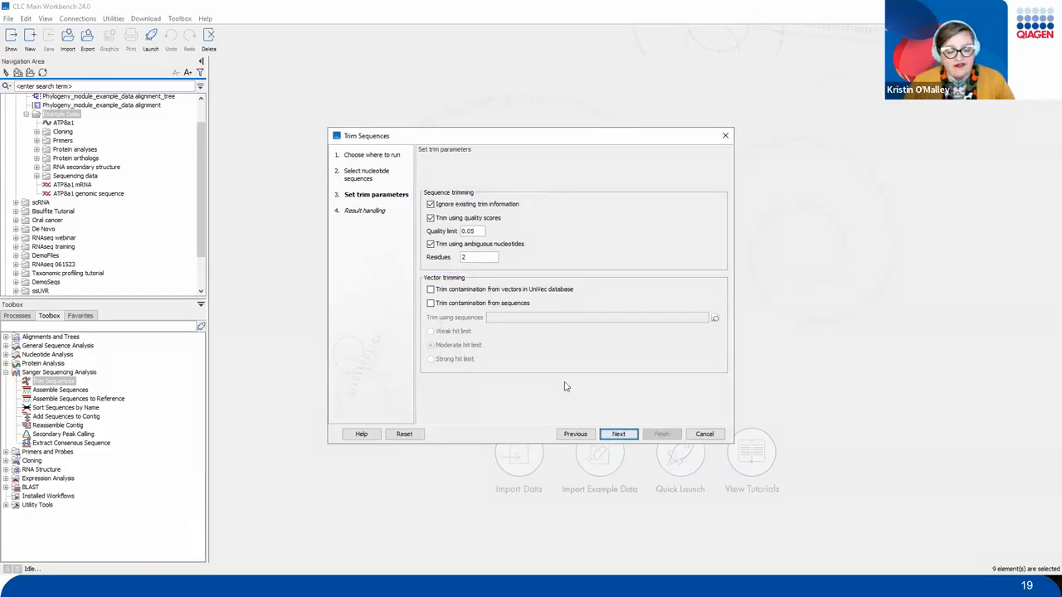
pyautogui.moveTo(571, 417)
pyautogui.mouseDown()
pyautogui.moveTo(628, 490)
pyautogui.moveTo(655, 461)
pyautogui.mouseUp()
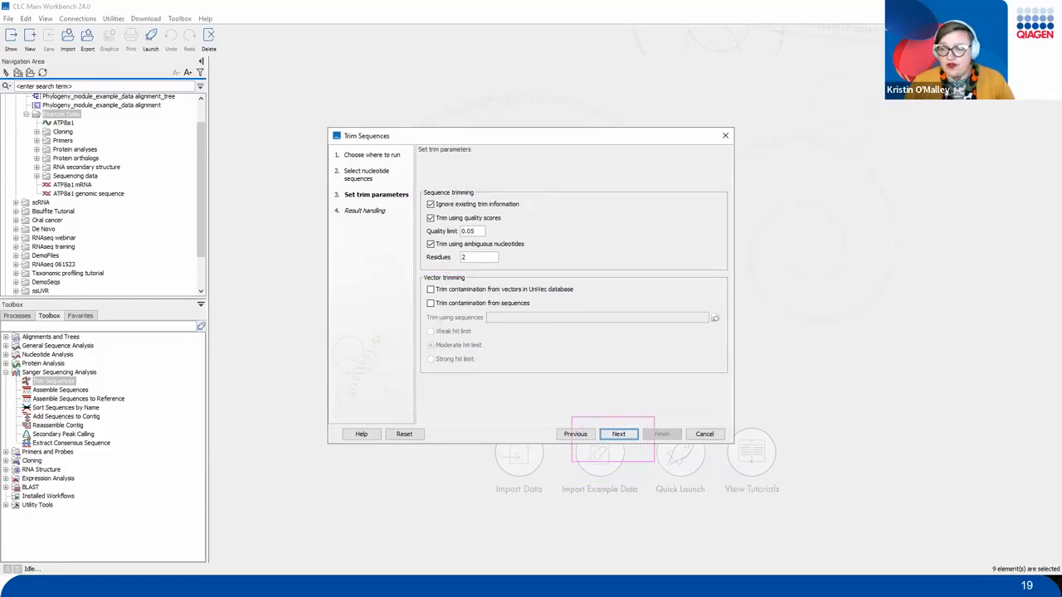
pyautogui.click(612, 433)
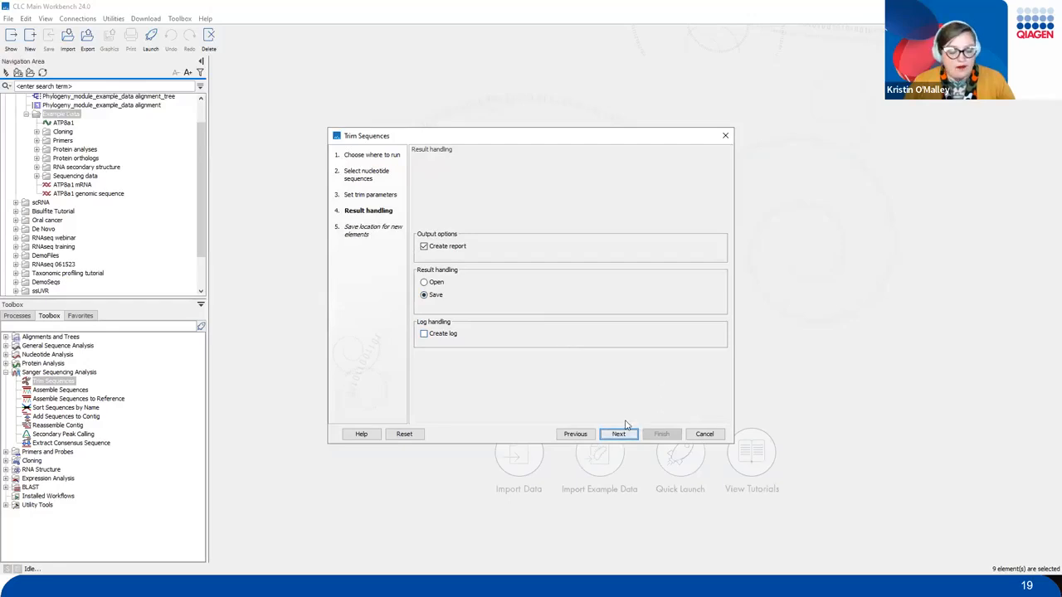
# Keep the report and save options, choose the Webinar folder as save location, and run the trimming.
pyautogui.moveTo(595, 412)
pyautogui.mouseDown()
pyautogui.moveTo(588, 424)
pyautogui.moveTo(582, 415)
pyautogui.moveTo(653, 406)
pyautogui.moveTo(585, 409)
pyautogui.mouseUp()
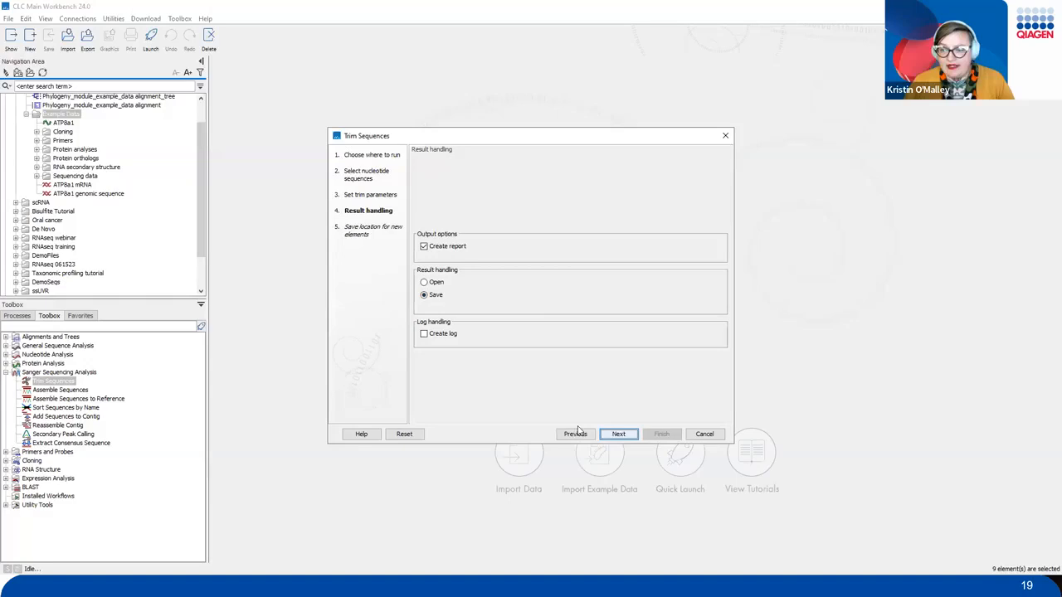
pyautogui.click(619, 434)
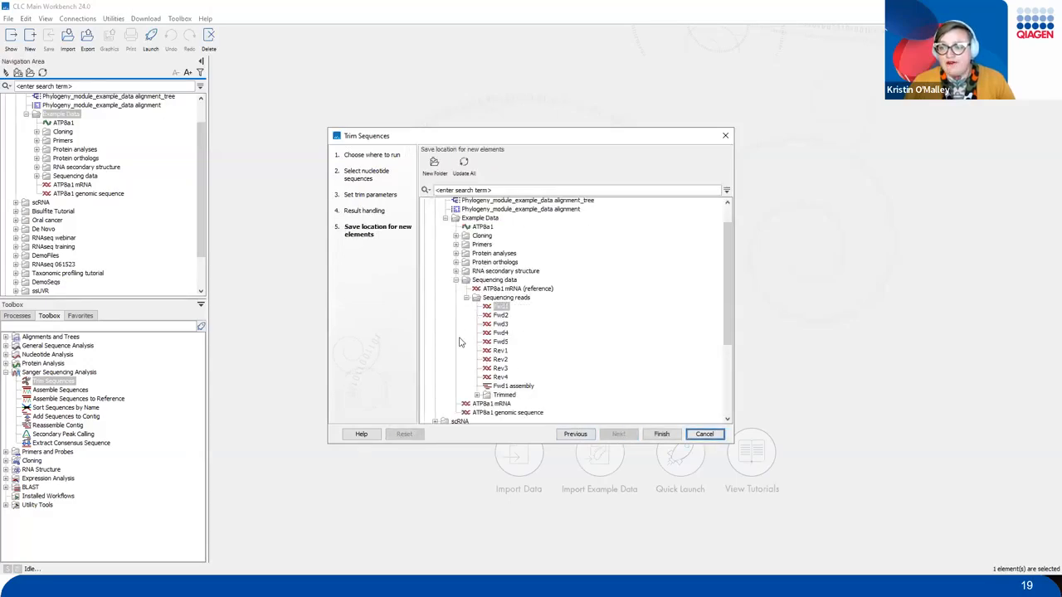
pyautogui.scroll(-5, 460, 340)
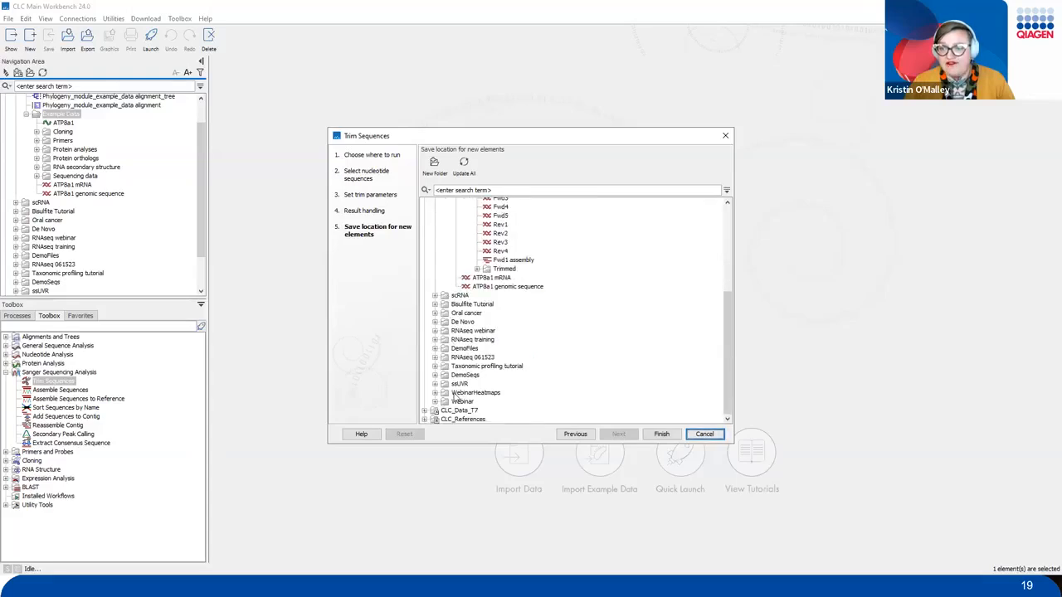
pyautogui.click(461, 402)
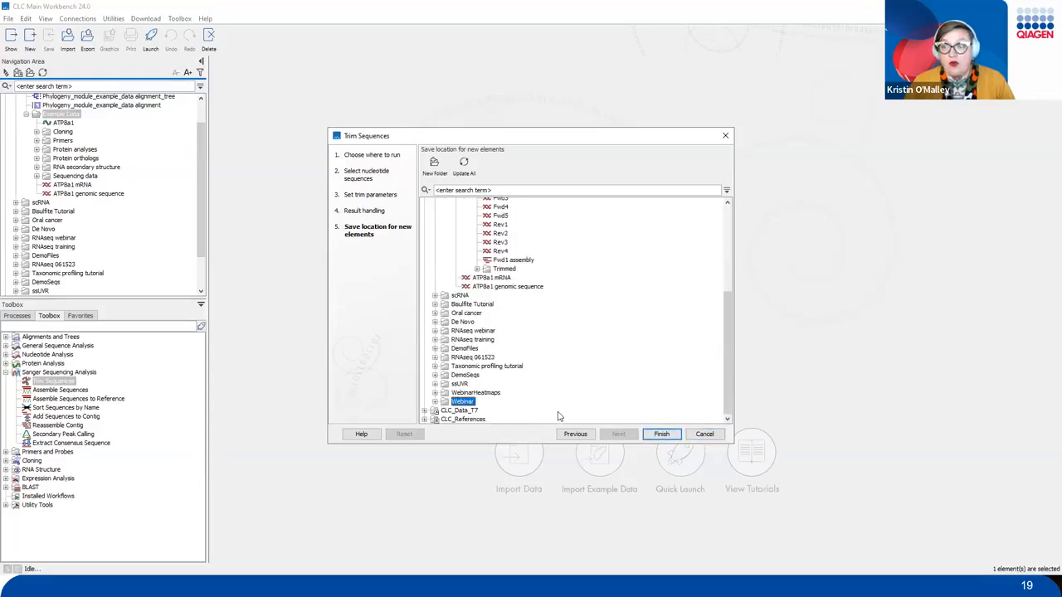
pyautogui.click(671, 438)
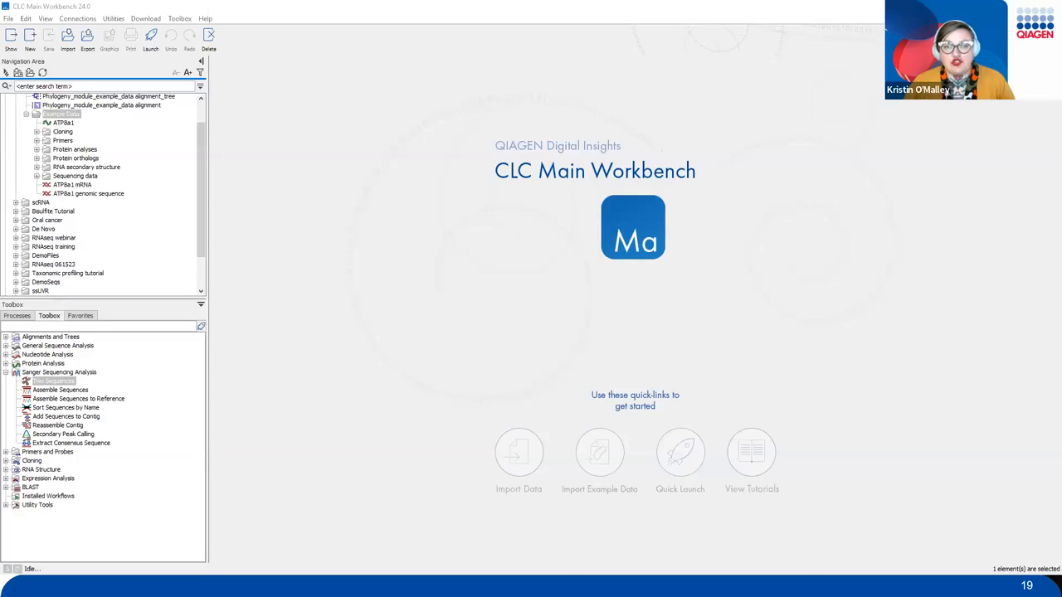
# Expand the Webinar folder and open the trimmed Fwd4 read to examine its trace data and trim annotations.
pyautogui.scroll(1, 56, 252)
pyautogui.scroll(-3, 57, 252)
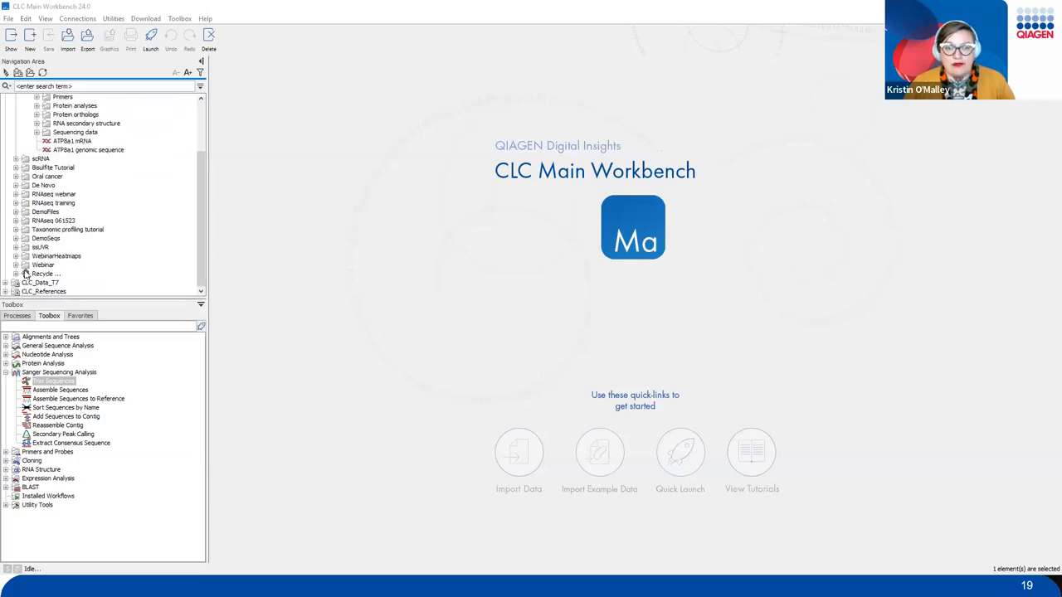
pyautogui.click(15, 264)
pyautogui.click(43, 168)
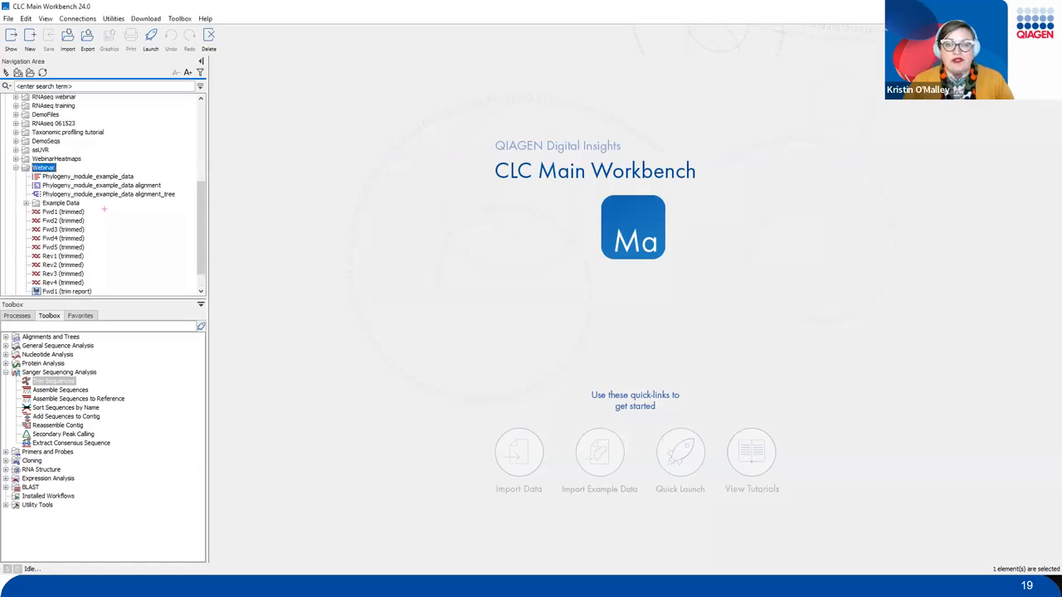
pyautogui.moveTo(84, 210)
pyautogui.mouseDown()
pyautogui.moveTo(127, 246)
pyautogui.moveTo(94, 281)
pyautogui.mouseUp()
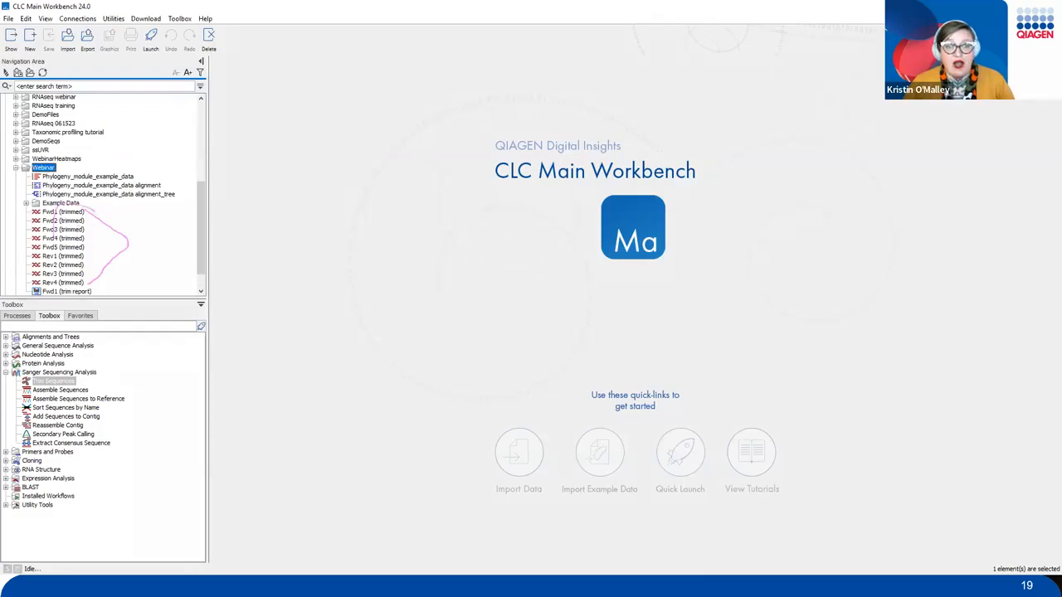
pyautogui.doubleClick(75, 238)
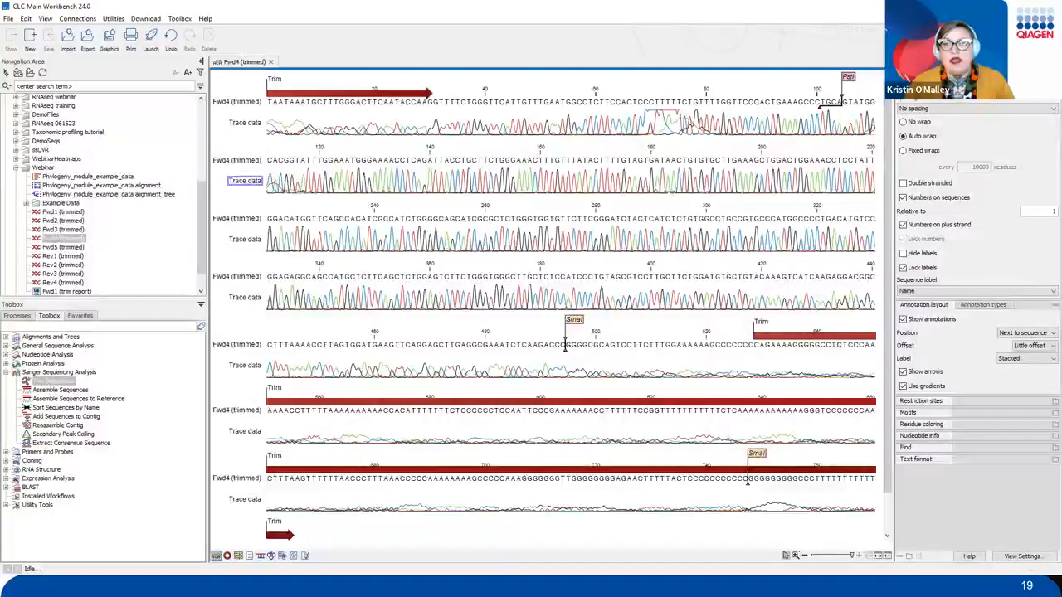
pyautogui.moveTo(238, 166); pyautogui.dragTo(511, 171)
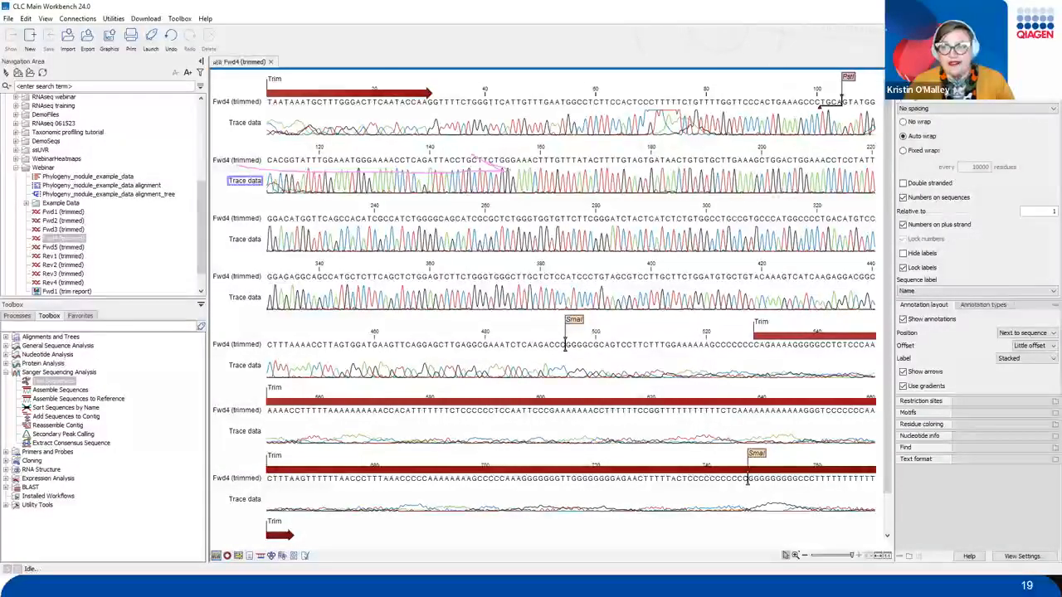
# Examine the trim annotations at the start and end of the trimmed Fwd4 read, and close the read.
pyautogui.moveTo(438, 89)
pyautogui.mouseDown()
pyautogui.moveTo(359, 62)
pyautogui.moveTo(283, 131)
pyautogui.moveTo(430, 86)
pyautogui.moveTo(366, 46)
pyautogui.mouseUp()
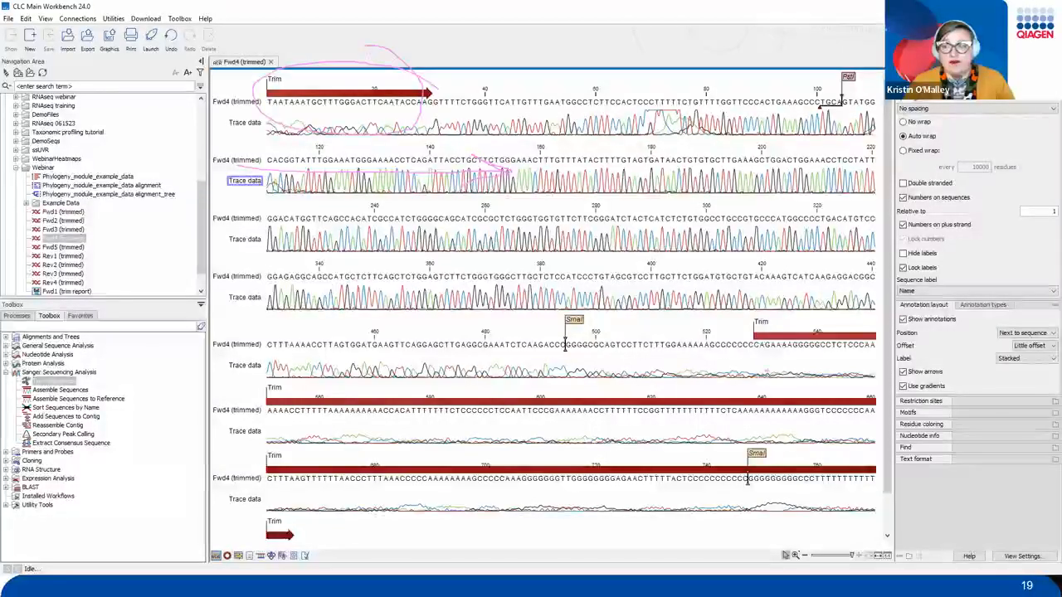
pyautogui.moveTo(873, 316)
pyautogui.mouseDown()
pyautogui.moveTo(757, 306)
pyautogui.moveTo(631, 379)
pyautogui.moveTo(231, 415)
pyautogui.moveTo(656, 558)
pyautogui.moveTo(881, 474)
pyautogui.moveTo(814, 326)
pyautogui.mouseUp()
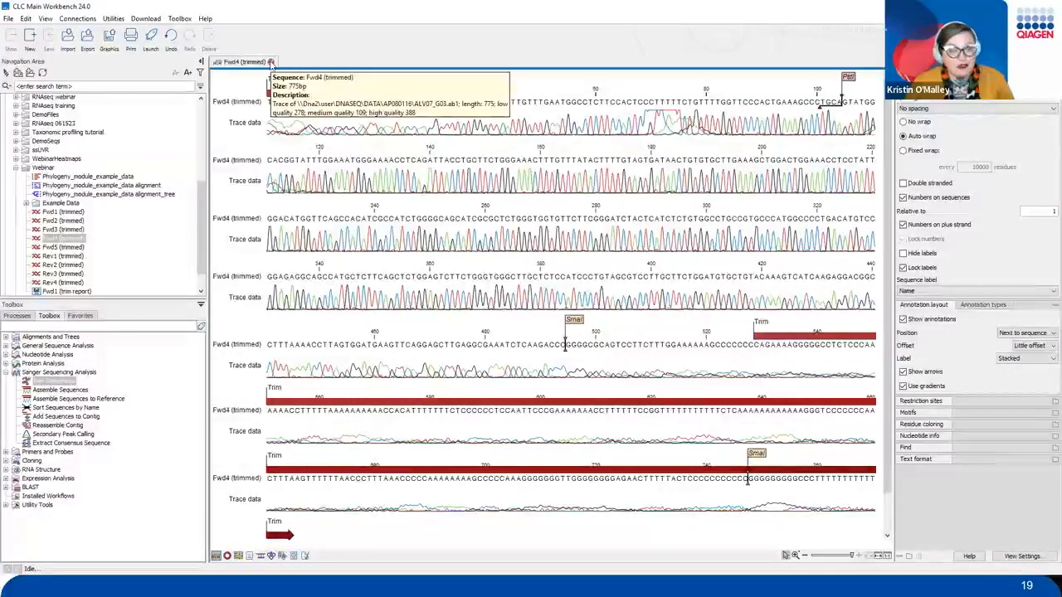
pyautogui.click(271, 63)
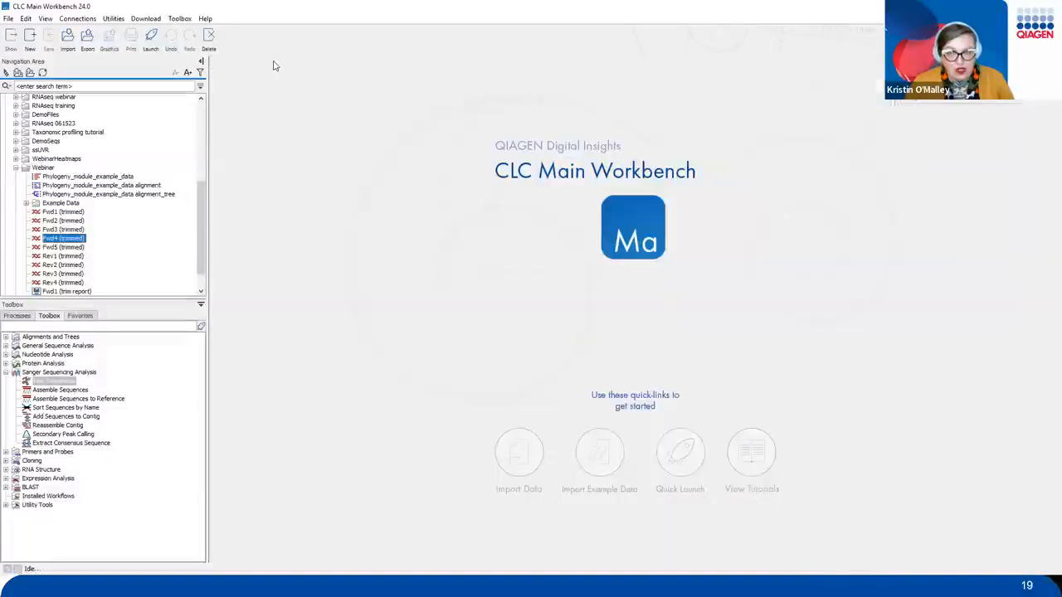
pyautogui.click(27, 204)
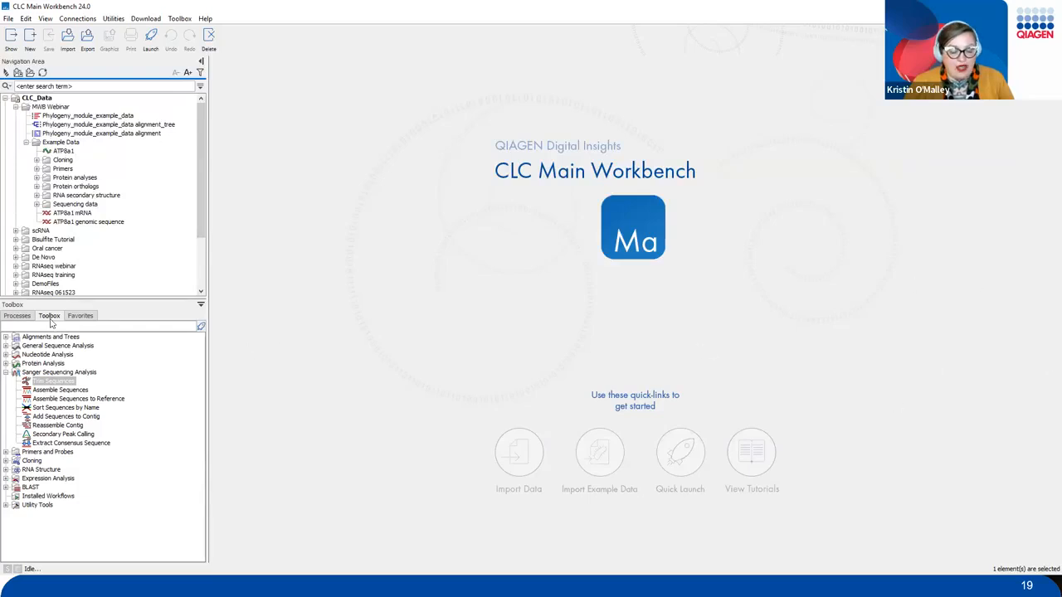
# Mark the two assembly tools among the Sanger sequencing tools and start Assemble Sequences to Reference.
pyautogui.moveTo(98, 370); pyautogui.dragTo(124, 347)
pyautogui.moveTo(130, 390)
pyautogui.mouseDown()
pyautogui.moveTo(30, 370)
pyautogui.moveTo(131, 402)
pyautogui.moveTo(115, 368)
pyautogui.mouseUp()
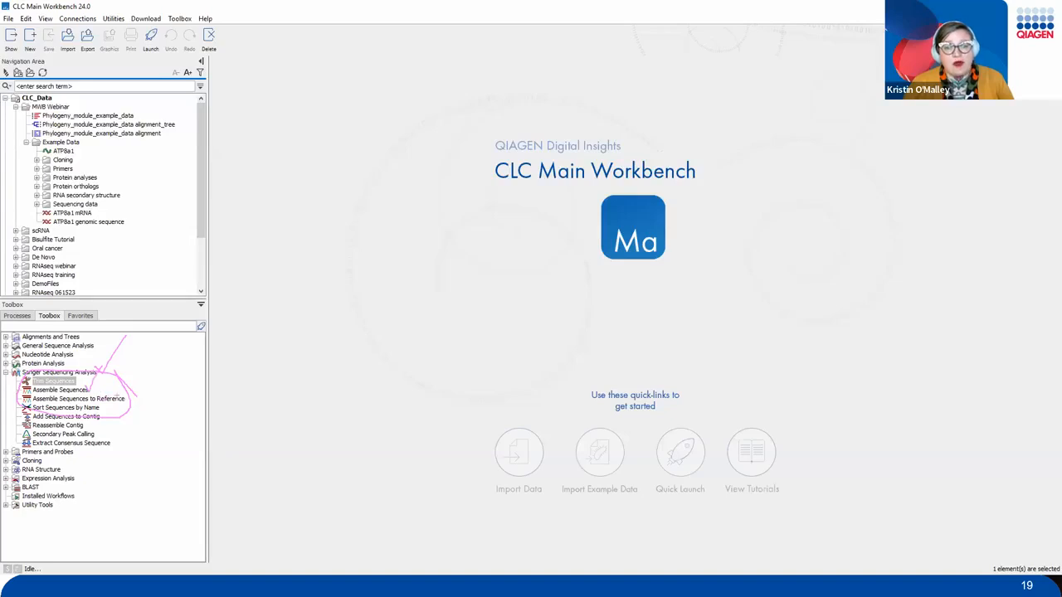
pyautogui.moveTo(122, 398); pyautogui.dragTo(148, 367)
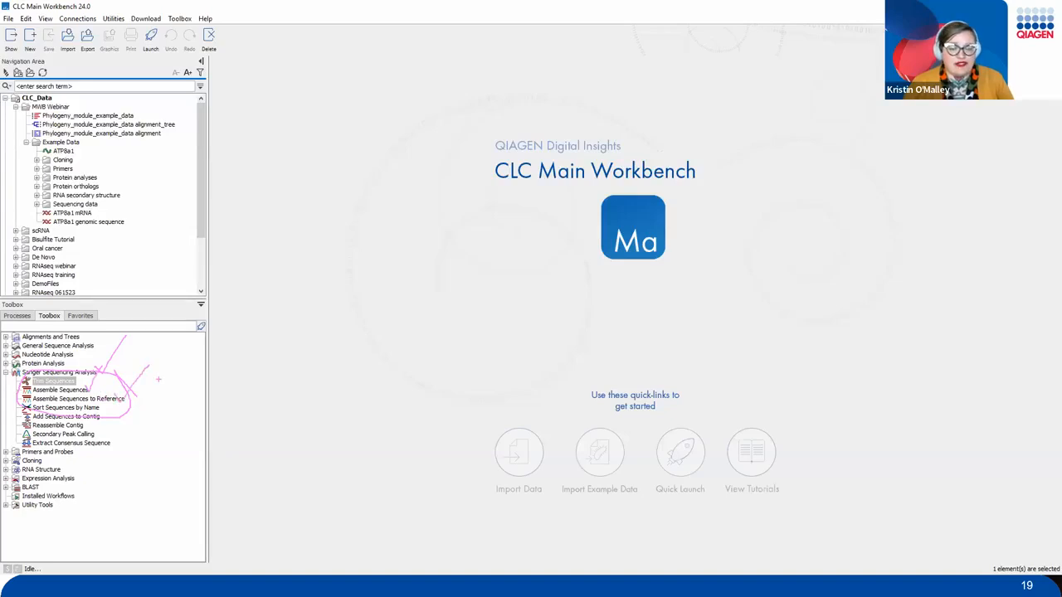
pyautogui.click(101, 399)
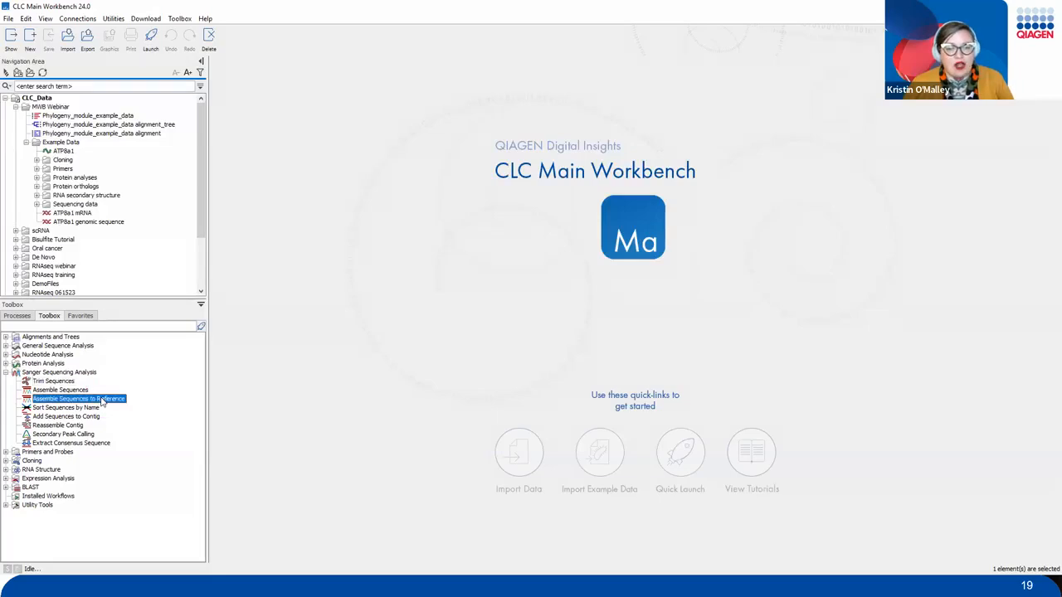
pyautogui.doubleClick(102, 399)
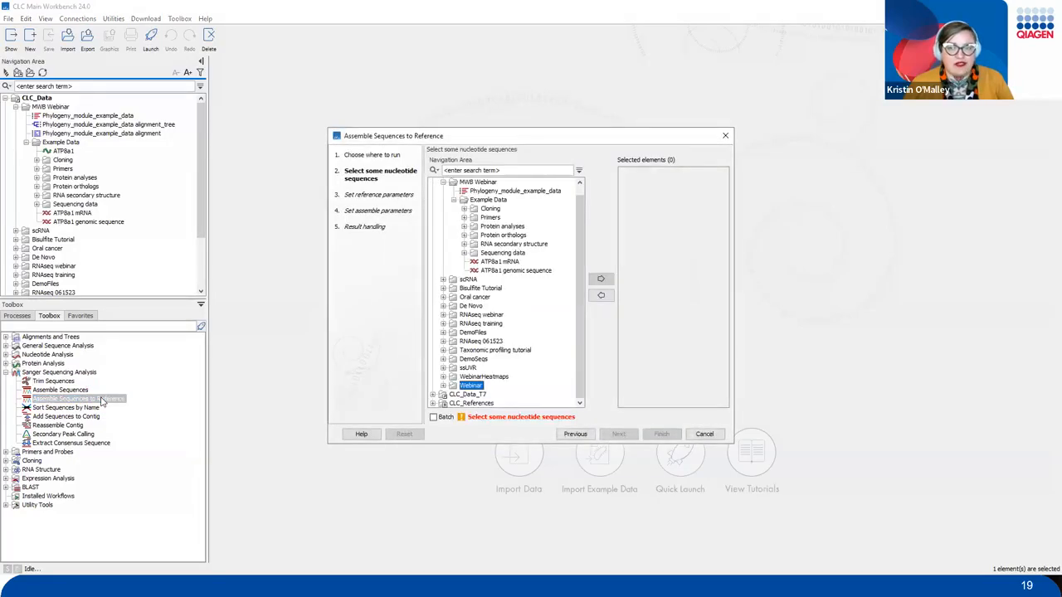
# Expand Sequencing data and its Sequencing reads folder in the input selection, and select the reads starting from Fwd1.
pyautogui.moveTo(353, 99)
pyautogui.mouseDown()
pyautogui.moveTo(296, 89)
pyautogui.moveTo(254, 266)
pyautogui.moveTo(450, 591)
pyautogui.moveTo(778, 509)
pyautogui.moveTo(778, 478)
pyautogui.mouseUp()
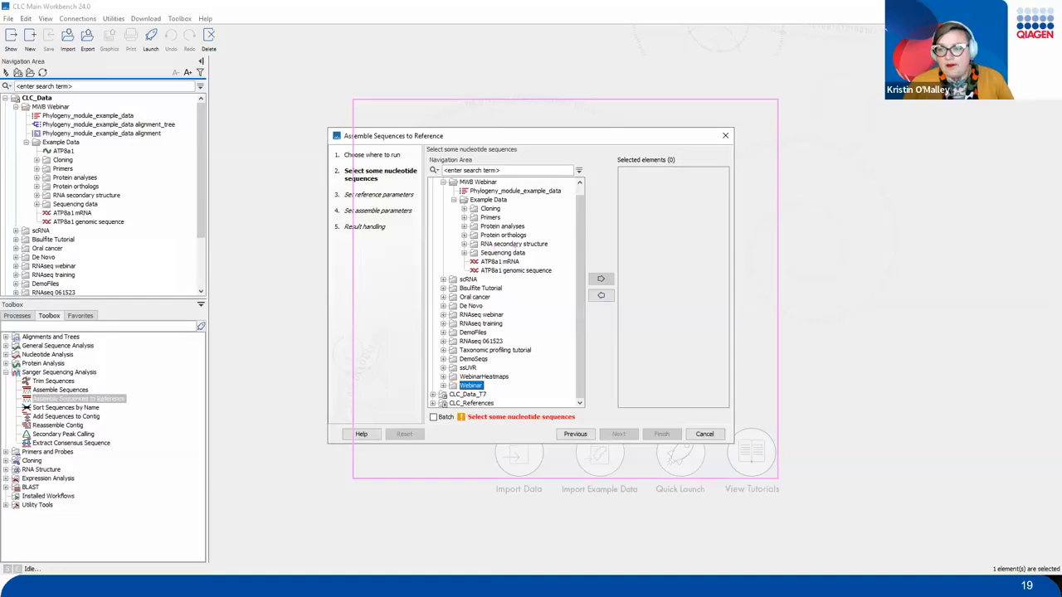
pyautogui.moveTo(489, 239)
pyautogui.mouseDown()
pyautogui.moveTo(453, 259)
pyautogui.moveTo(551, 242)
pyautogui.moveTo(445, 245)
pyautogui.mouseUp()
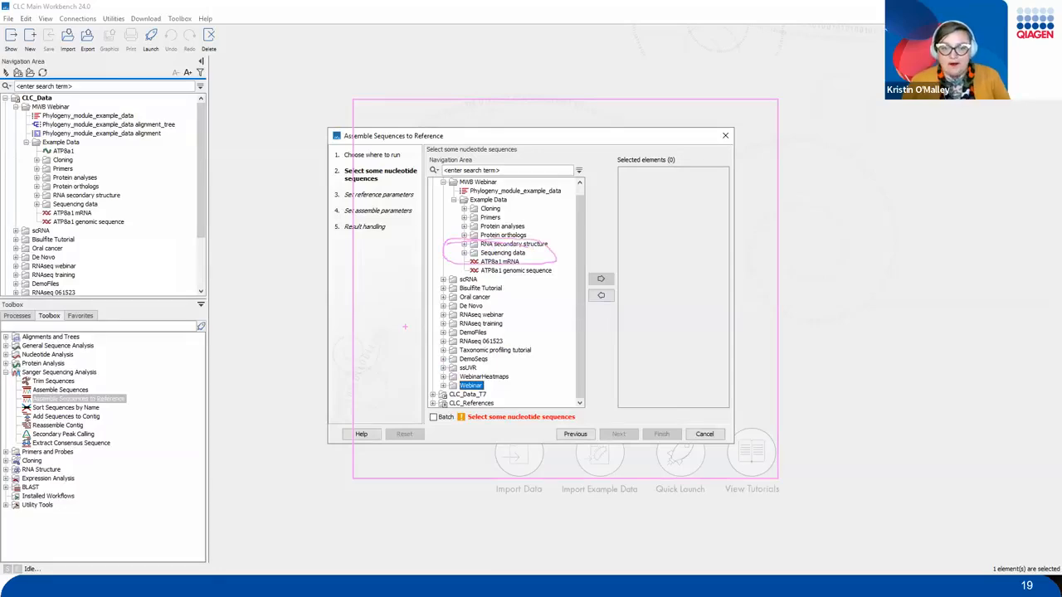
pyautogui.press('Escape')
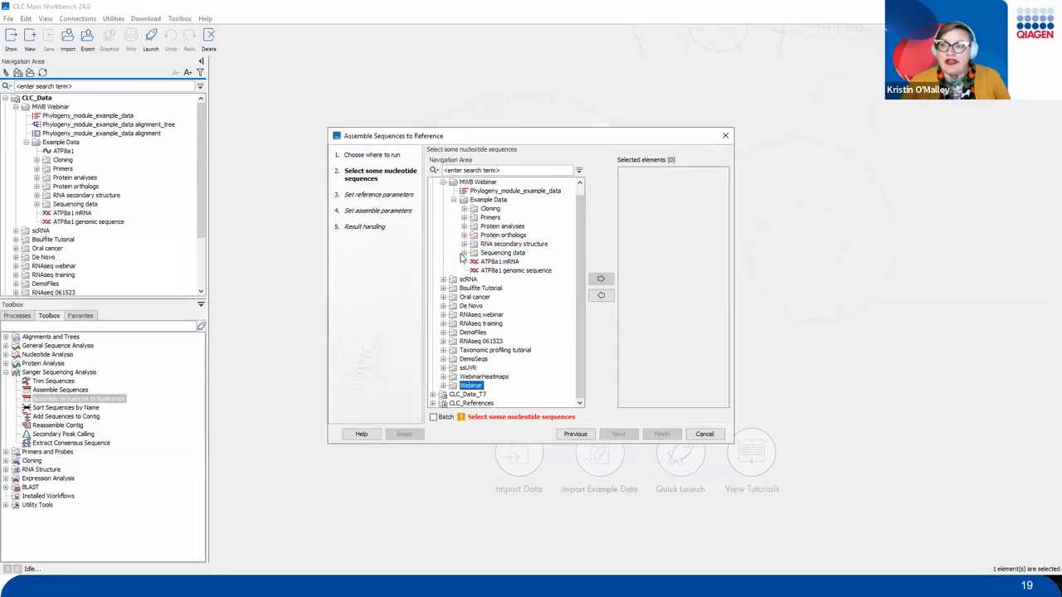
pyautogui.click(464, 254)
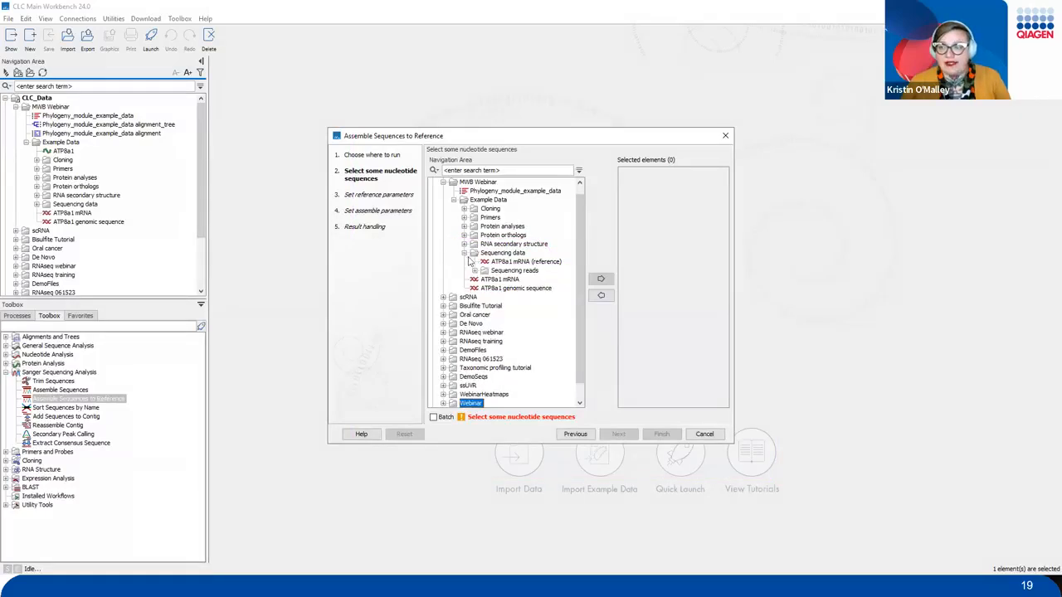
pyautogui.click(475, 271)
pyautogui.click(508, 279)
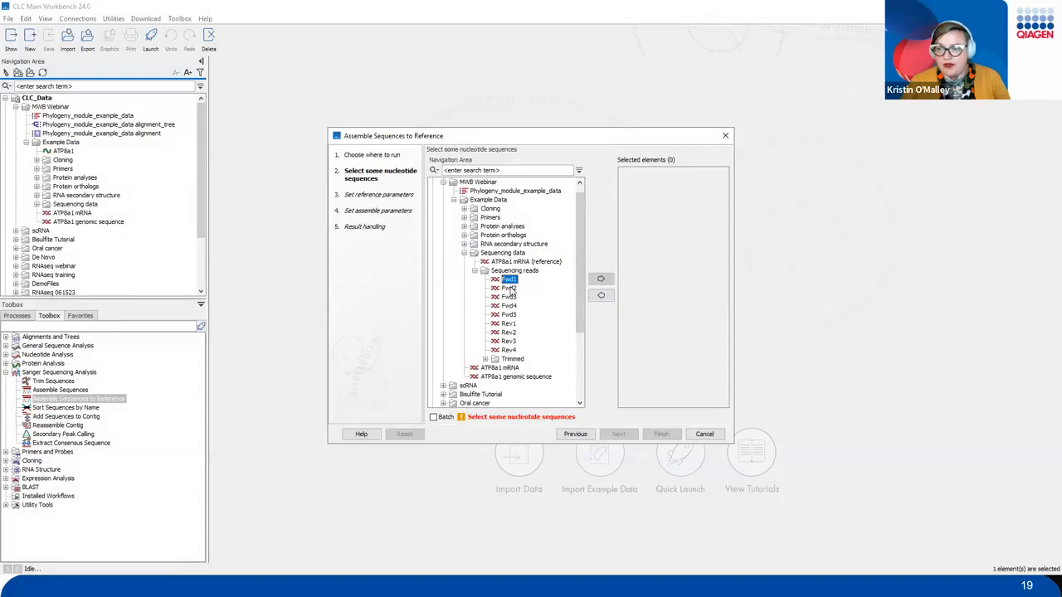
# Add the nine sequencing reads Fwd1–Fwd5 and Rev1–Rev4 as input for the assembly and continue to the reference parameters.
pyautogui.keyDown('shift'); pyautogui.click(508, 351); pyautogui.keyUp('shift')
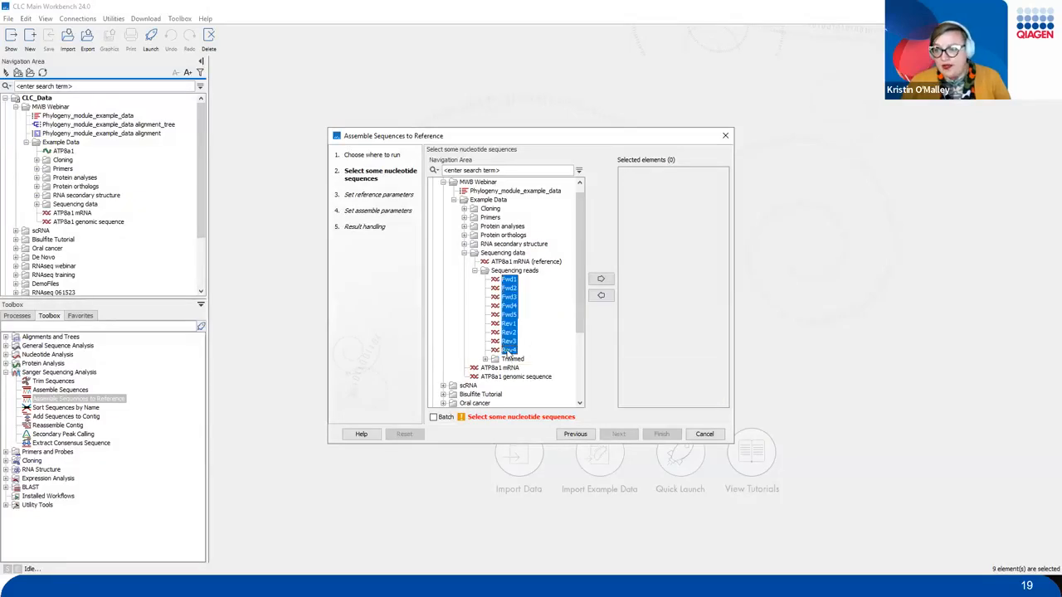
pyautogui.click(601, 279)
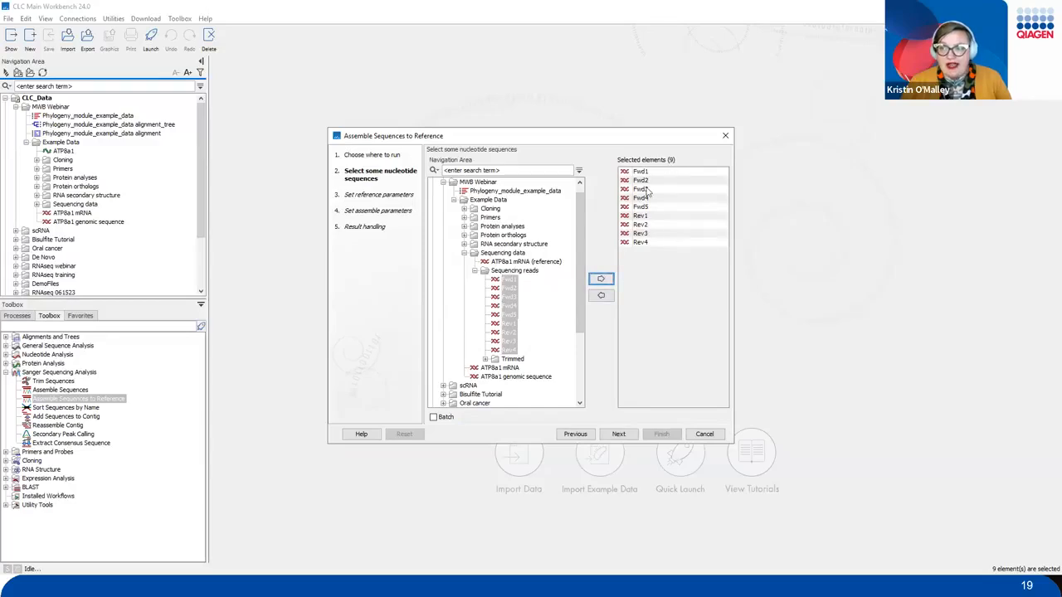
pyautogui.moveTo(593, 418)
pyautogui.mouseDown()
pyautogui.moveTo(617, 460)
pyautogui.moveTo(651, 463)
pyautogui.mouseUp()
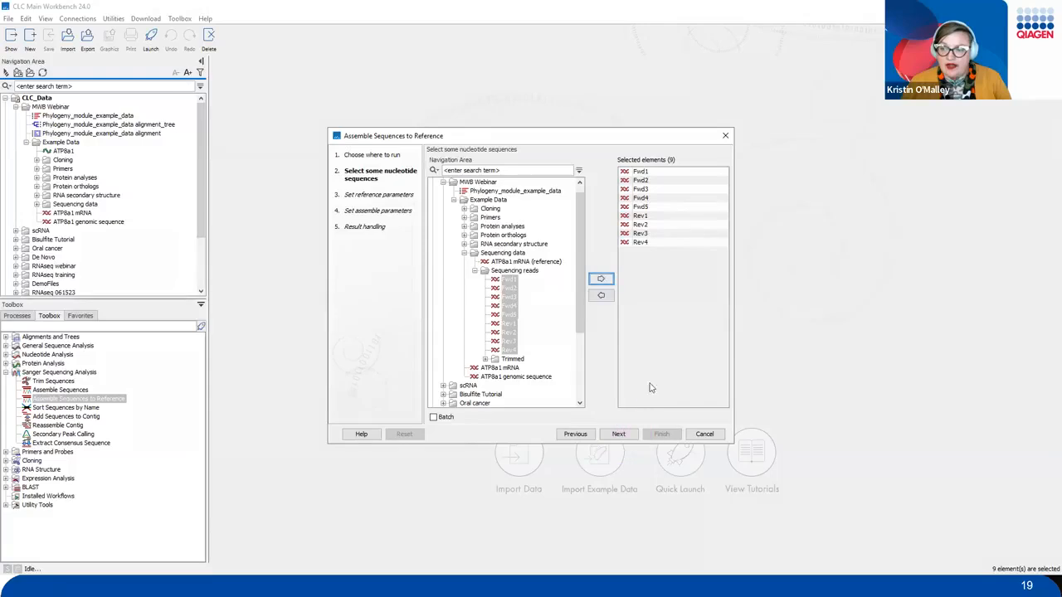
pyautogui.click(618, 434)
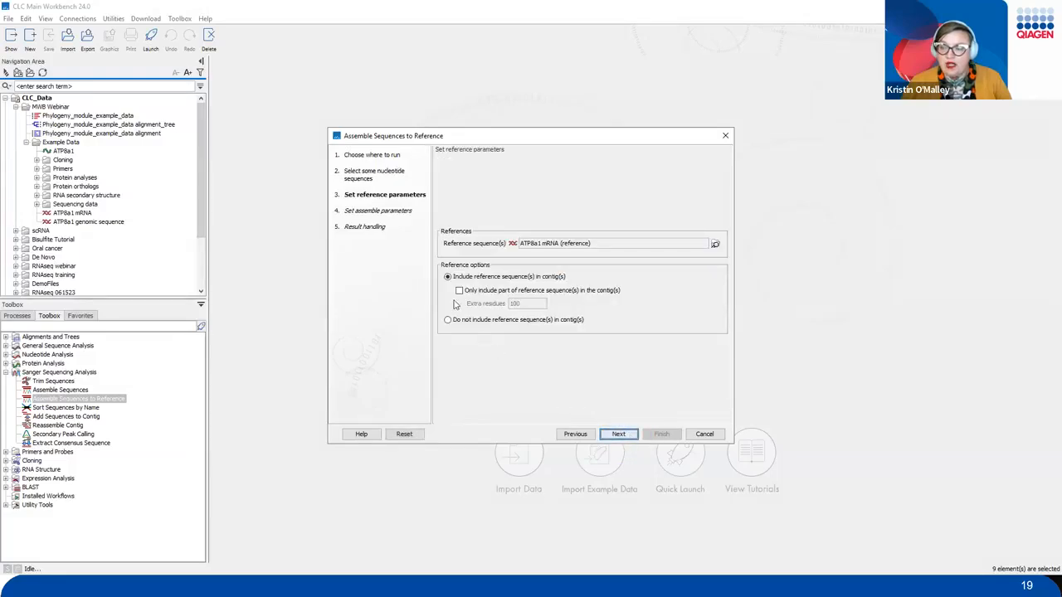
# Choose ATP8a1 mRNA (reference) from the Sequencing data folder as the reference sequence for the assembly.
pyautogui.moveTo(422, 216); pyautogui.dragTo(1061, 216)
pyautogui.moveTo(420, 232)
pyautogui.mouseDown()
pyautogui.moveTo(667, 282)
pyautogui.moveTo(738, 267)
pyautogui.moveTo(736, 258)
pyautogui.mouseUp()
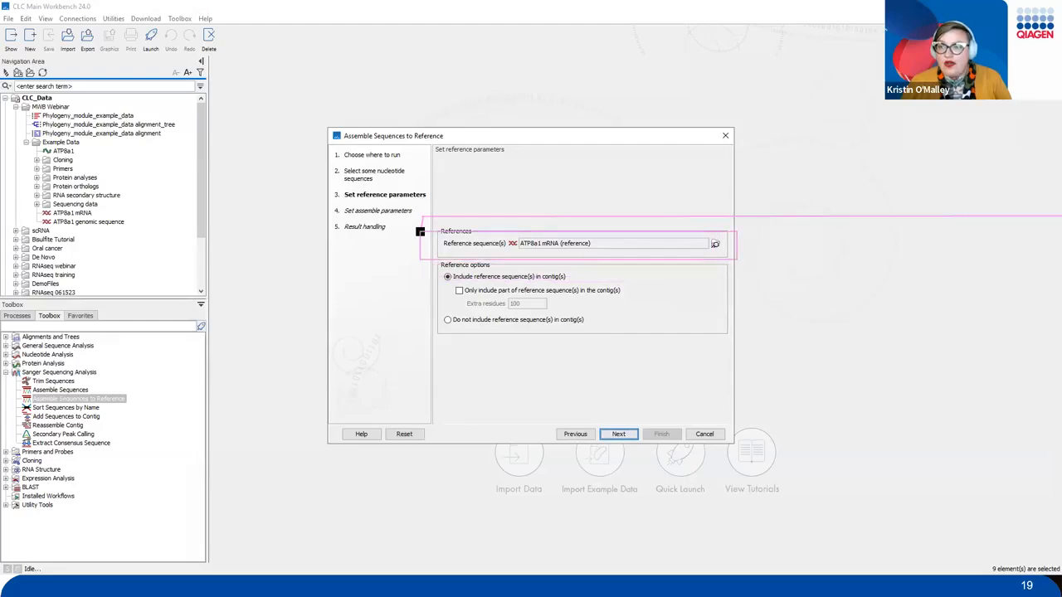
pyautogui.moveTo(720, 262)
pyautogui.mouseDown()
pyautogui.moveTo(690, 213)
pyautogui.moveTo(719, 265)
pyautogui.mouseUp()
pyautogui.press('Escape')
pyautogui.click(715, 244)
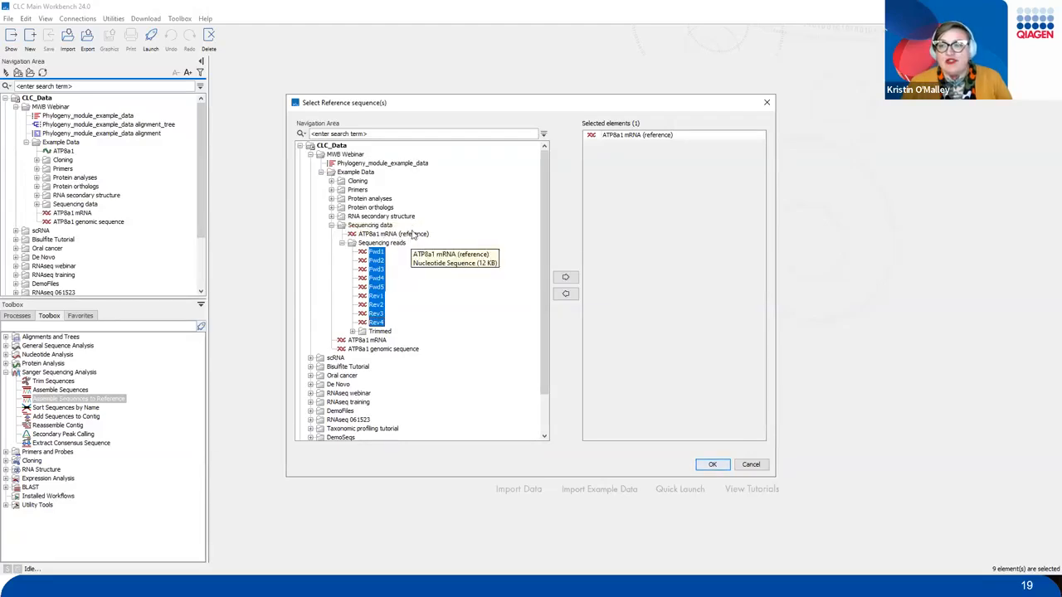
pyautogui.click(415, 234)
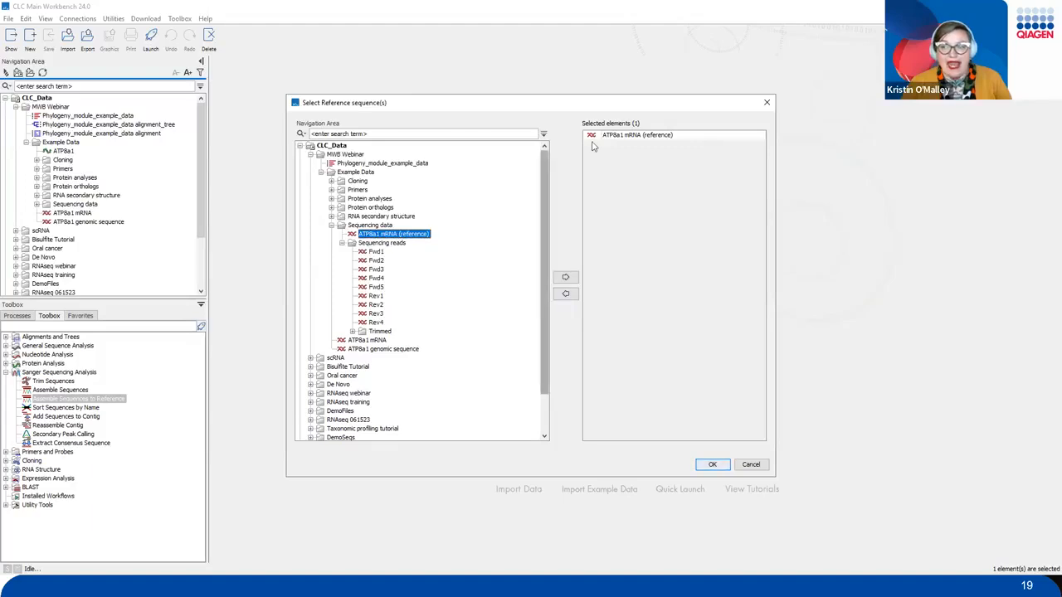
pyautogui.moveTo(637, 121); pyautogui.dragTo(664, 91)
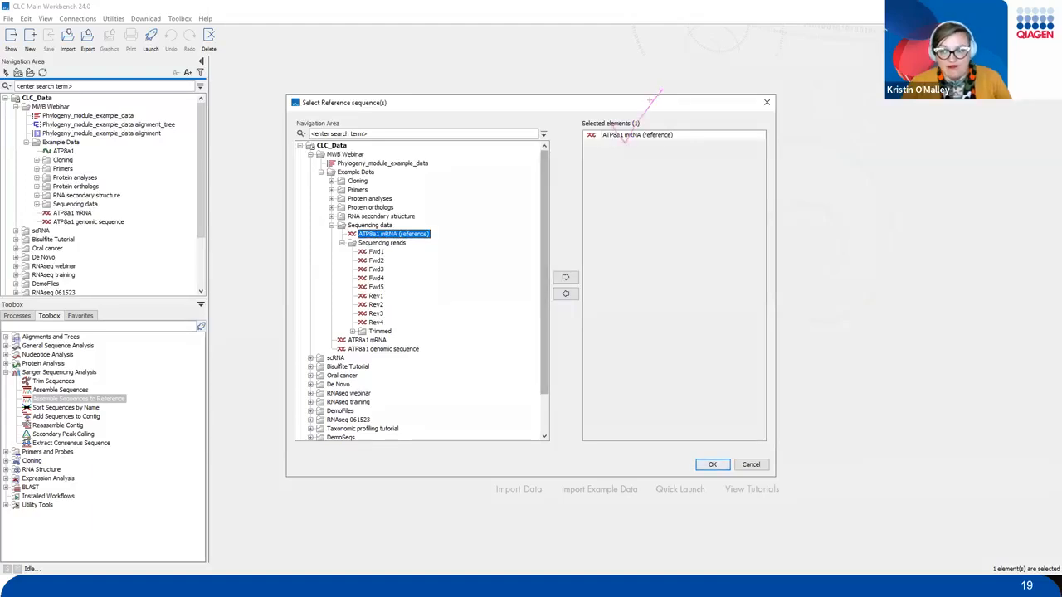
pyautogui.moveTo(574, 246)
pyautogui.mouseDown()
pyautogui.moveTo(541, 307)
pyautogui.moveTo(549, 239)
pyautogui.mouseUp()
pyautogui.moveTo(626, 155)
pyautogui.mouseDown()
pyautogui.moveTo(648, 184)
pyautogui.moveTo(686, 128)
pyautogui.mouseUp()
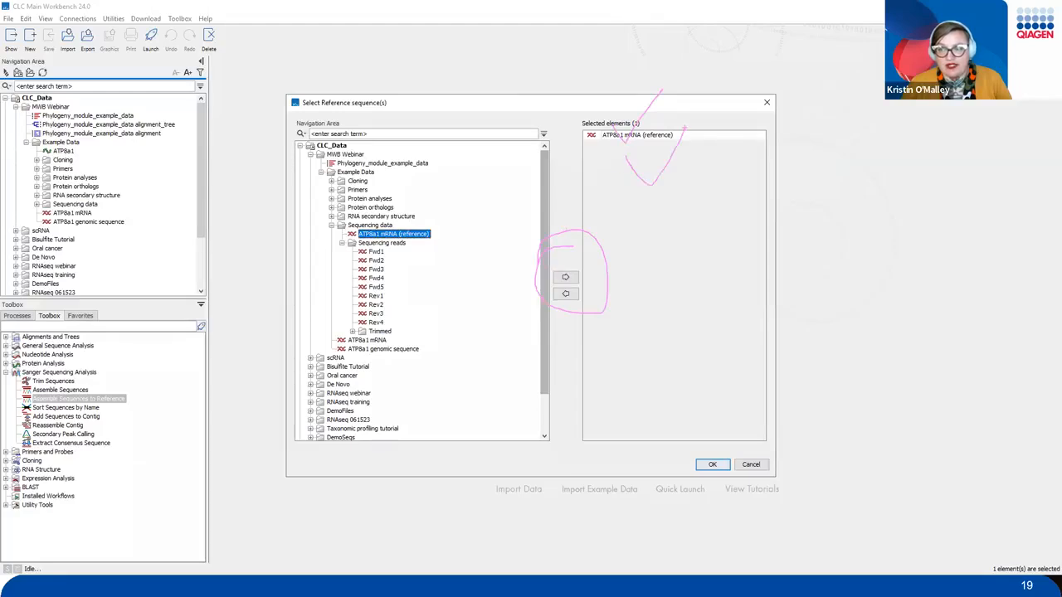
pyautogui.press('Escape')
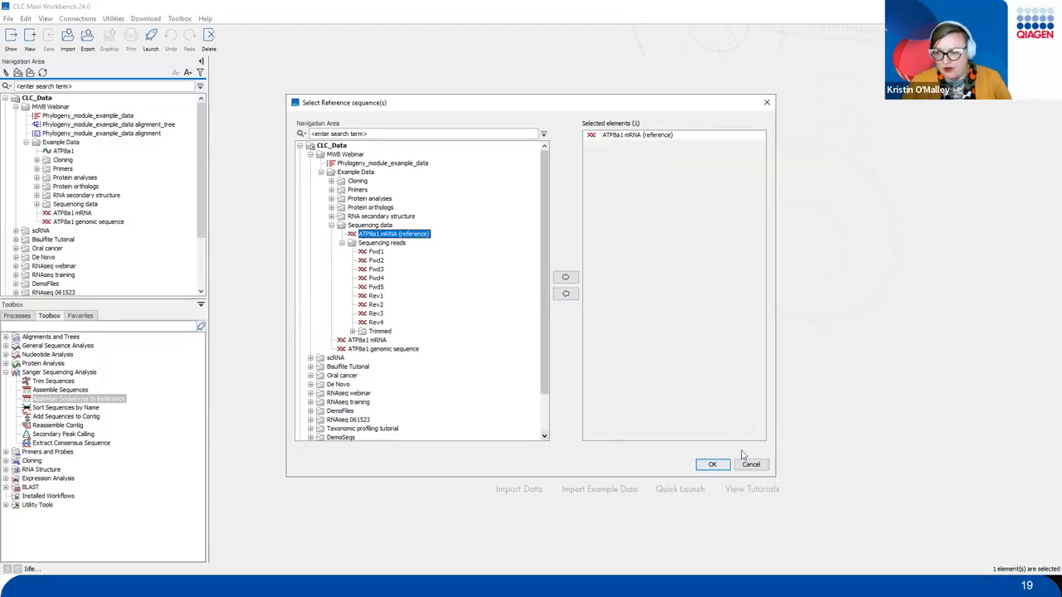
pyautogui.click(714, 466)
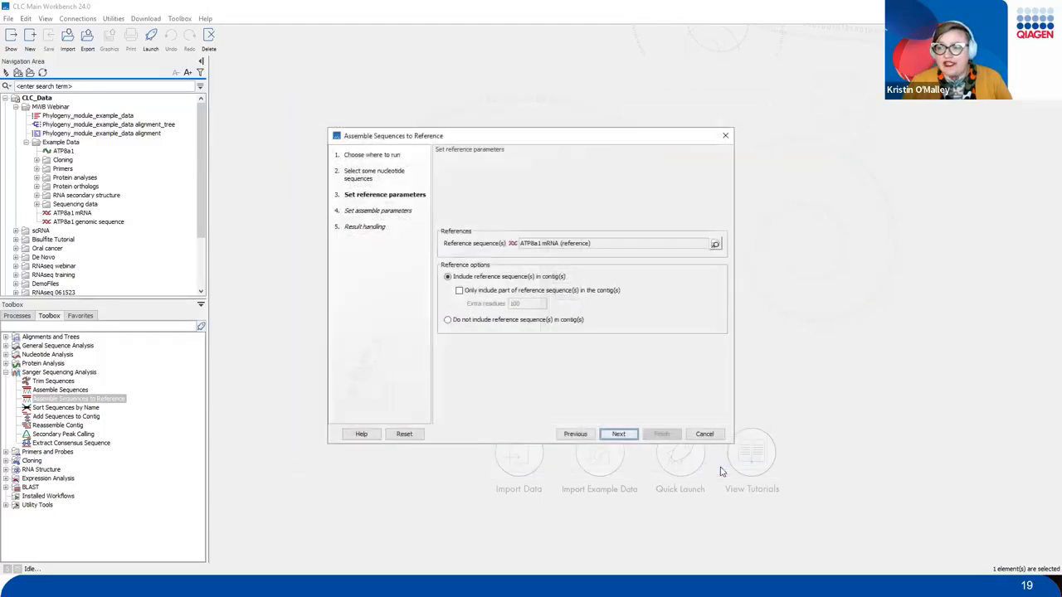
# Keep the full reference sequence included in the contigs and continue to the assembly parameters.
pyautogui.moveTo(378, 336)
pyautogui.mouseDown()
pyautogui.moveTo(442, 307)
pyautogui.moveTo(438, 344)
pyautogui.mouseUp()
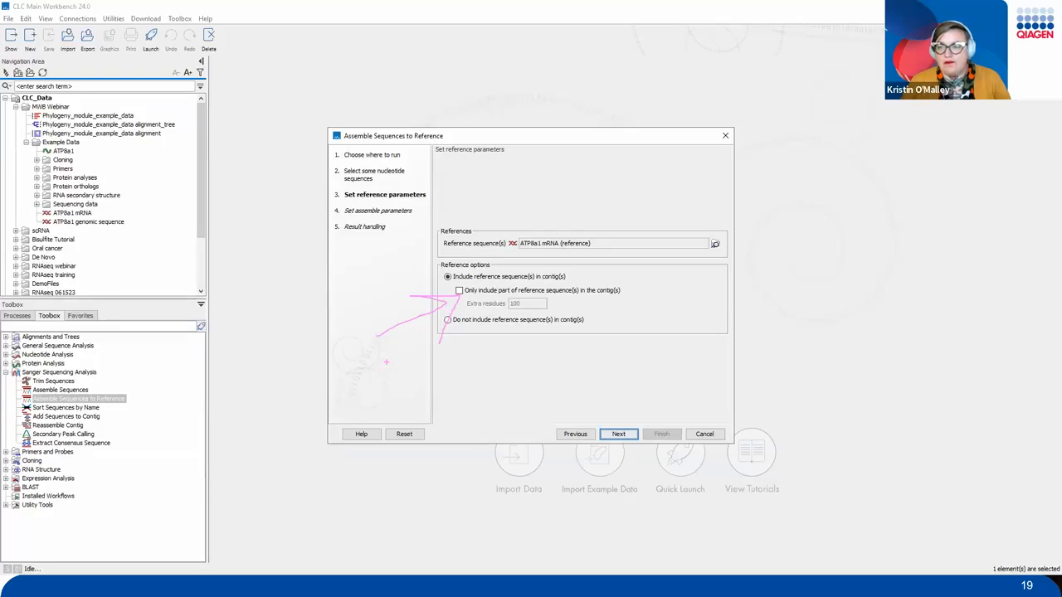
pyautogui.press('Escape')
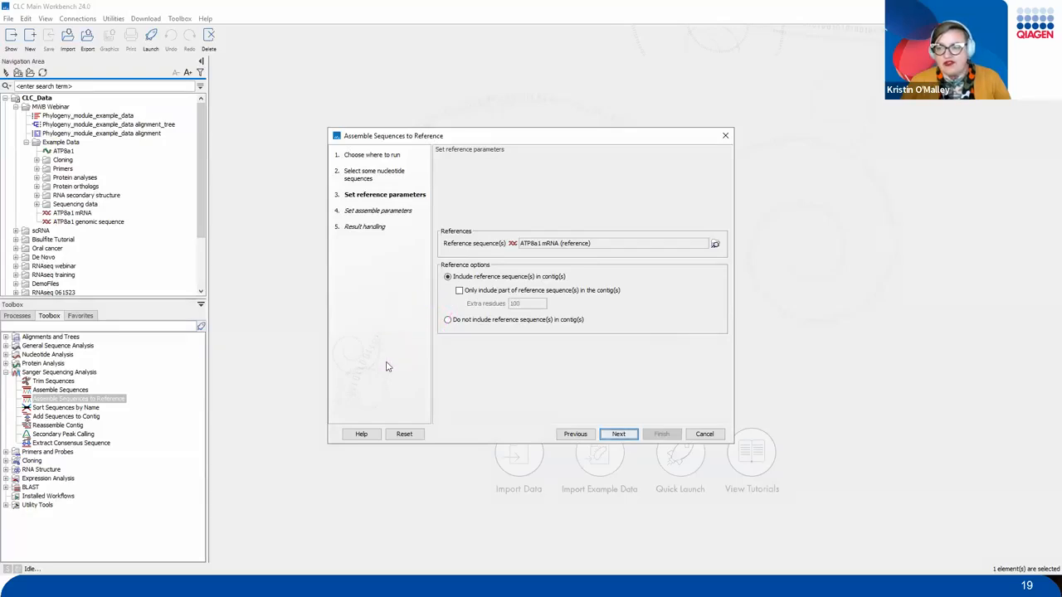
pyautogui.click(619, 434)
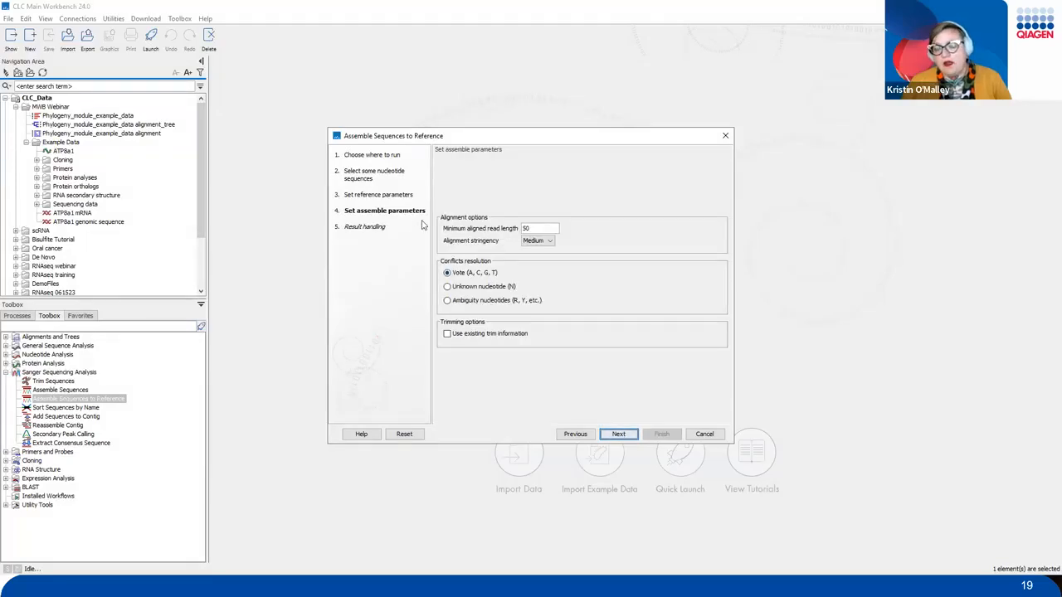
# Accept a minimum aligned read length of 50, Medium alignment stringency and Vote conflict resolution, without using existing trim information.
pyautogui.moveTo(427, 200)
pyautogui.mouseDown()
pyautogui.moveTo(471, 265)
pyautogui.moveTo(738, 254)
pyautogui.mouseUp()
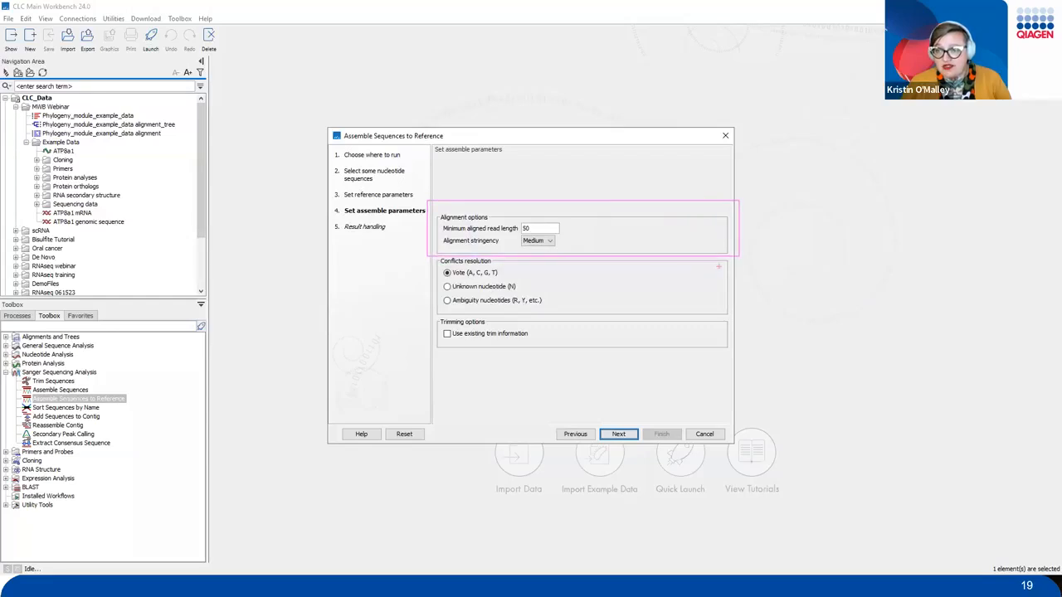
pyautogui.moveTo(419, 258)
pyautogui.mouseDown()
pyautogui.moveTo(442, 302)
pyautogui.moveTo(740, 313)
pyautogui.mouseUp()
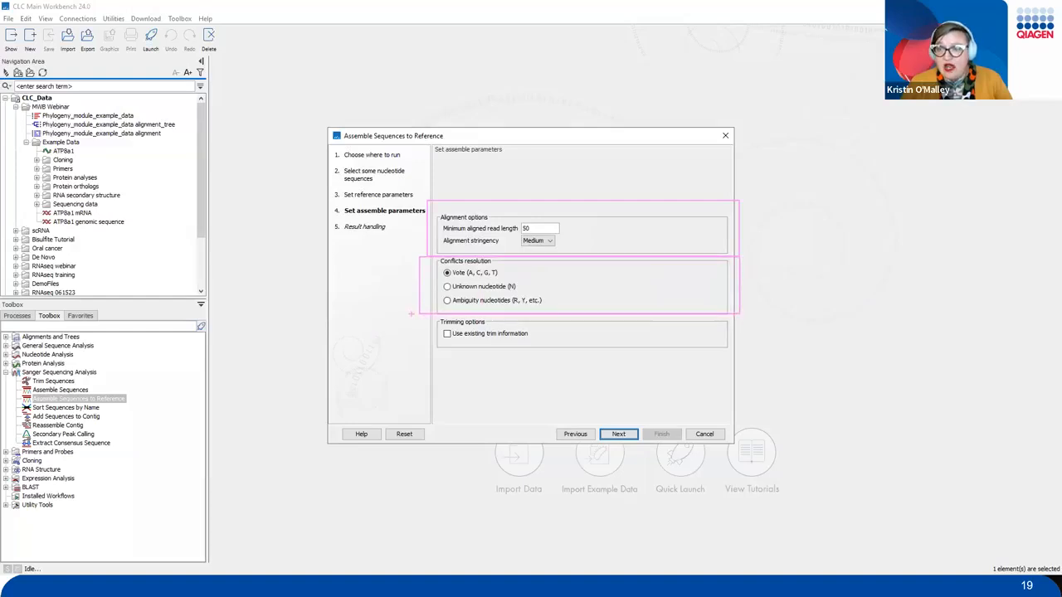
pyautogui.moveTo(422, 365)
pyautogui.mouseDown()
pyautogui.moveTo(440, 331)
pyautogui.moveTo(421, 370)
pyautogui.mouseUp()
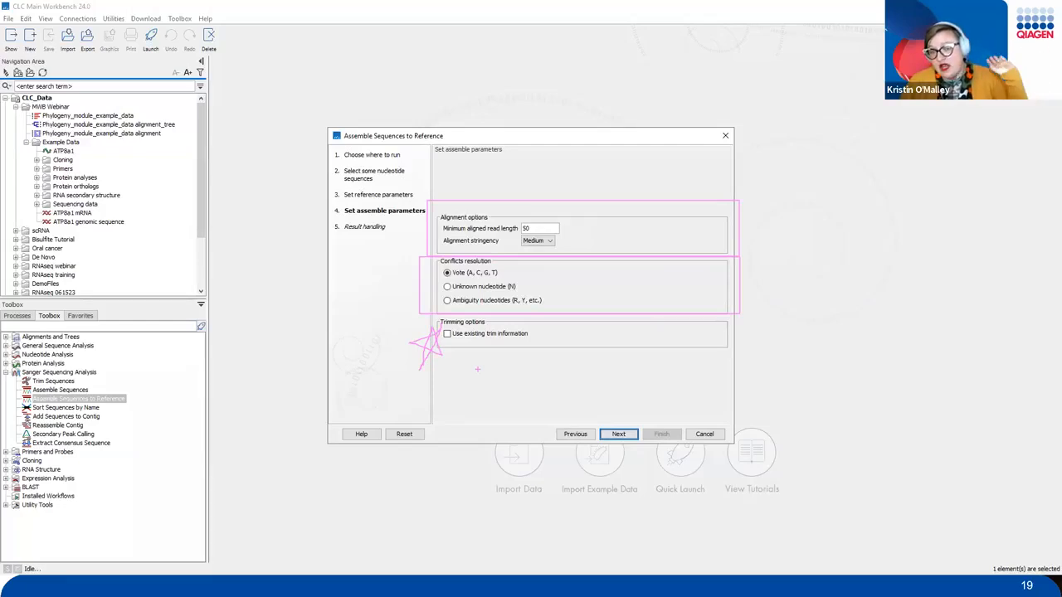
pyautogui.moveTo(545, 332)
pyautogui.mouseDown()
pyautogui.moveTo(452, 320)
pyautogui.moveTo(508, 367)
pyautogui.moveTo(546, 325)
pyautogui.mouseUp()
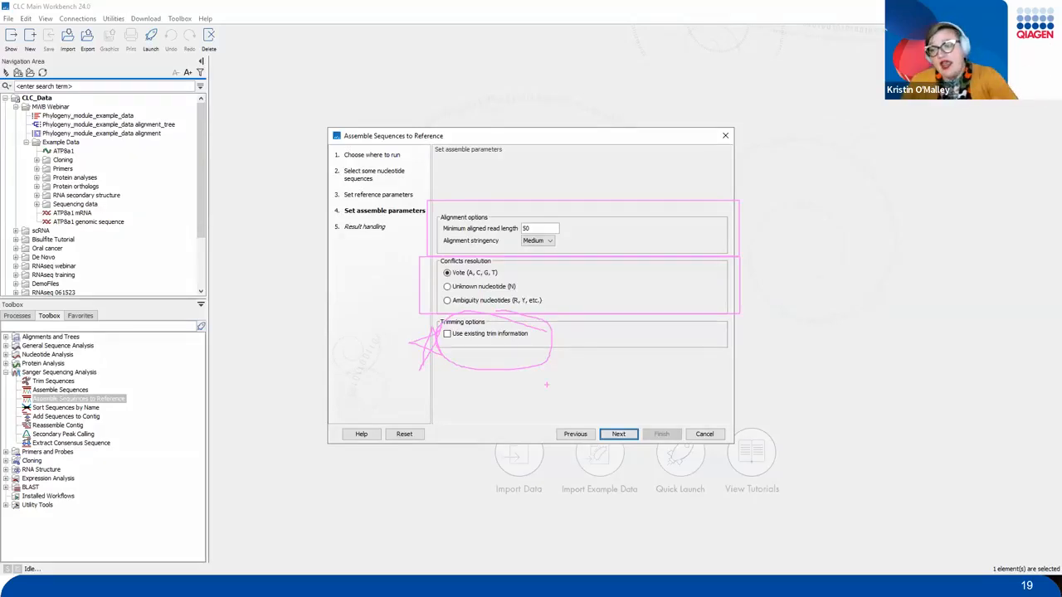
pyautogui.press('Escape')
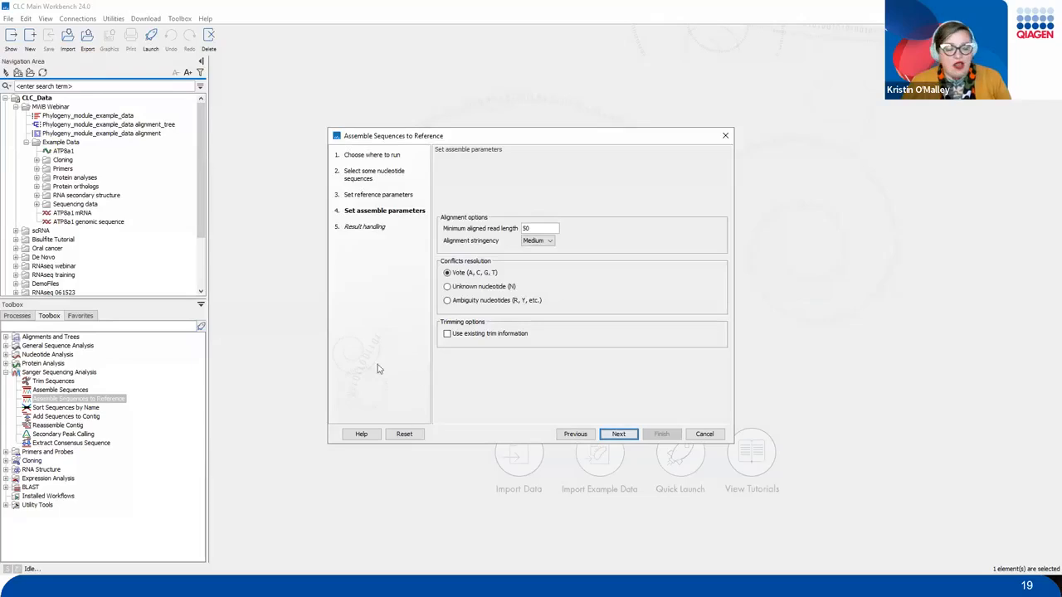
pyautogui.moveTo(351, 326)
pyautogui.mouseDown()
pyautogui.moveTo(349, 429)
pyautogui.moveTo(381, 379)
pyautogui.mouseUp()
pyautogui.press('Escape')
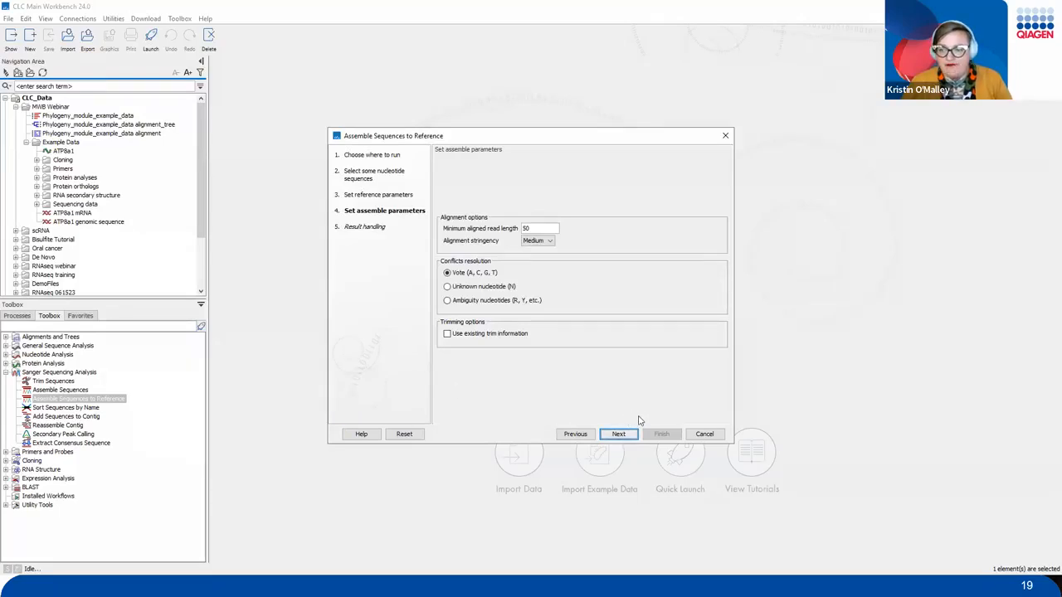
pyautogui.moveTo(648, 421)
pyautogui.mouseDown()
pyautogui.moveTo(587, 425)
pyautogui.moveTo(649, 428)
pyautogui.mouseUp()
pyautogui.press('Escape')
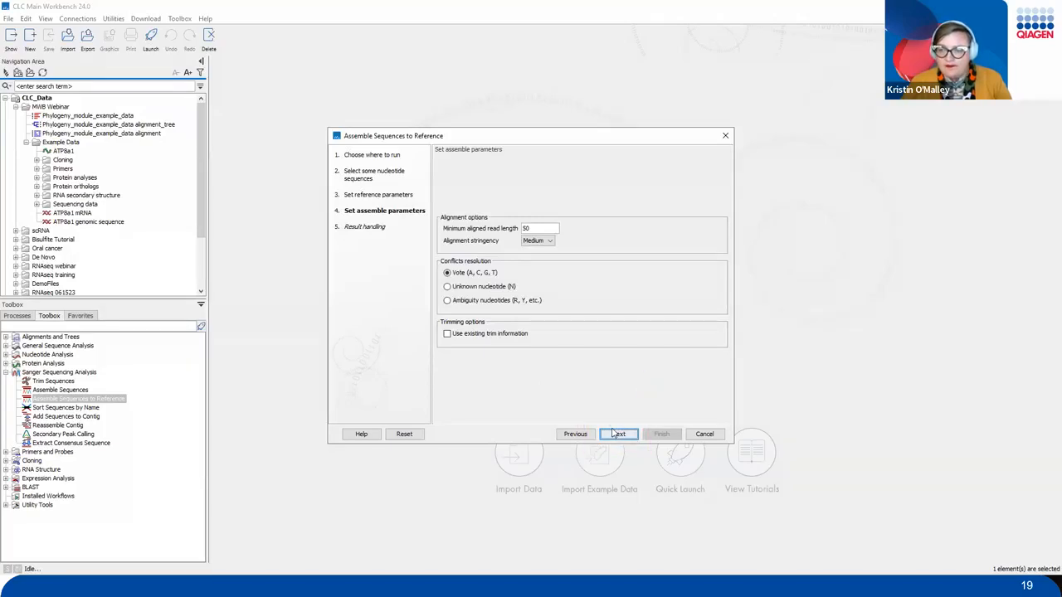
pyautogui.click(618, 434)
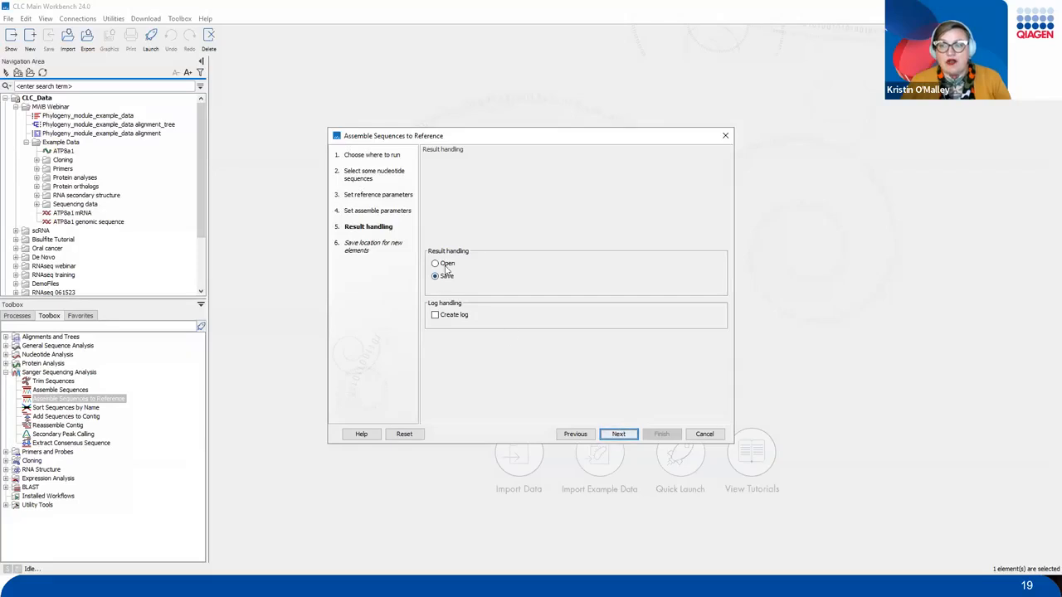
# Save the assembly results to the Webinar folder without creating a log, and run the assembly.
pyautogui.click(619, 434)
pyautogui.scroll(-3, 493, 367)
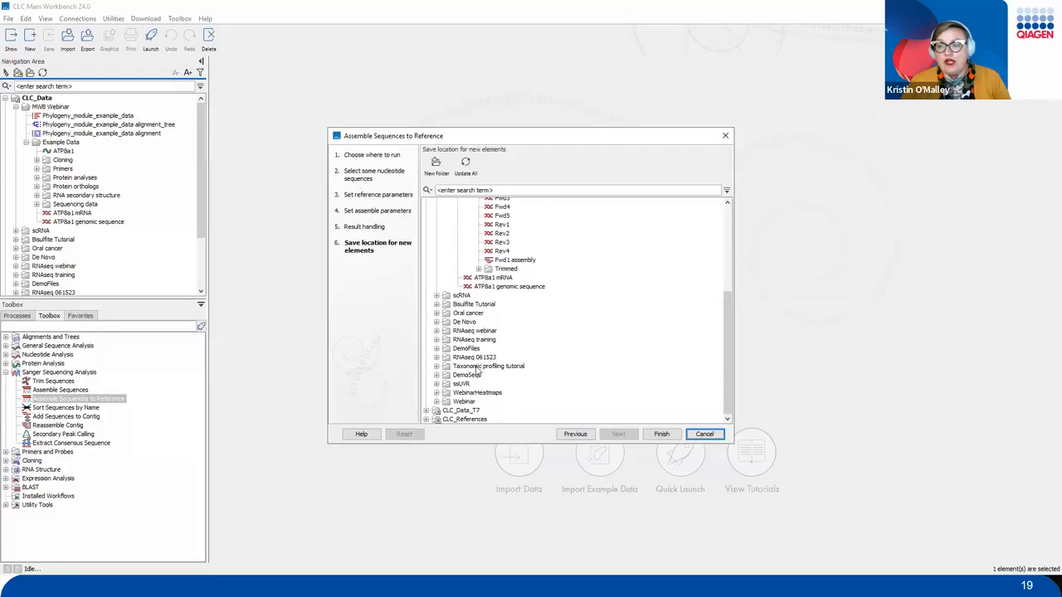
pyautogui.click(463, 402)
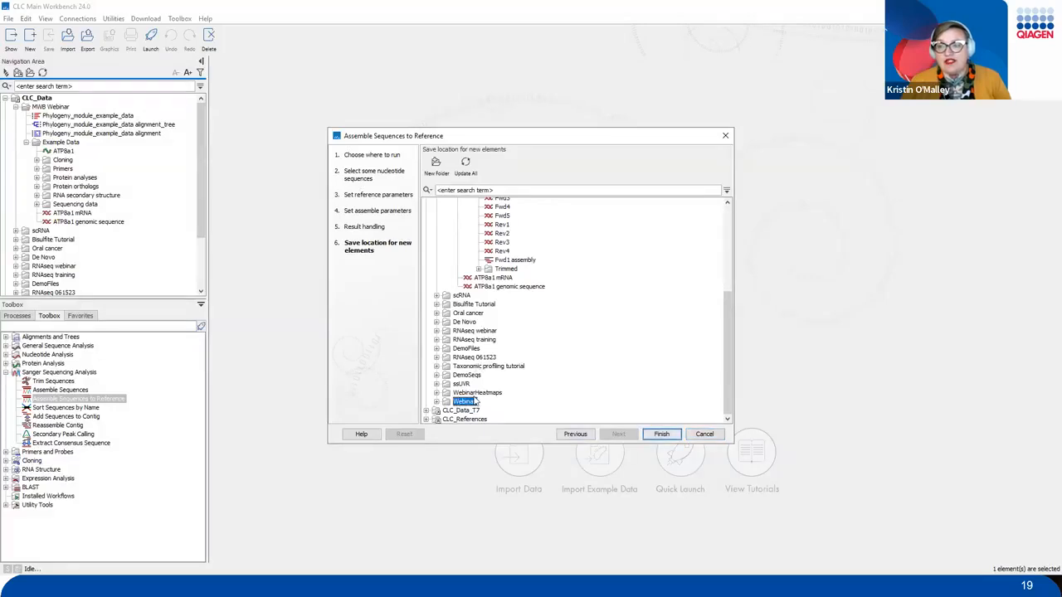
pyautogui.click(663, 436)
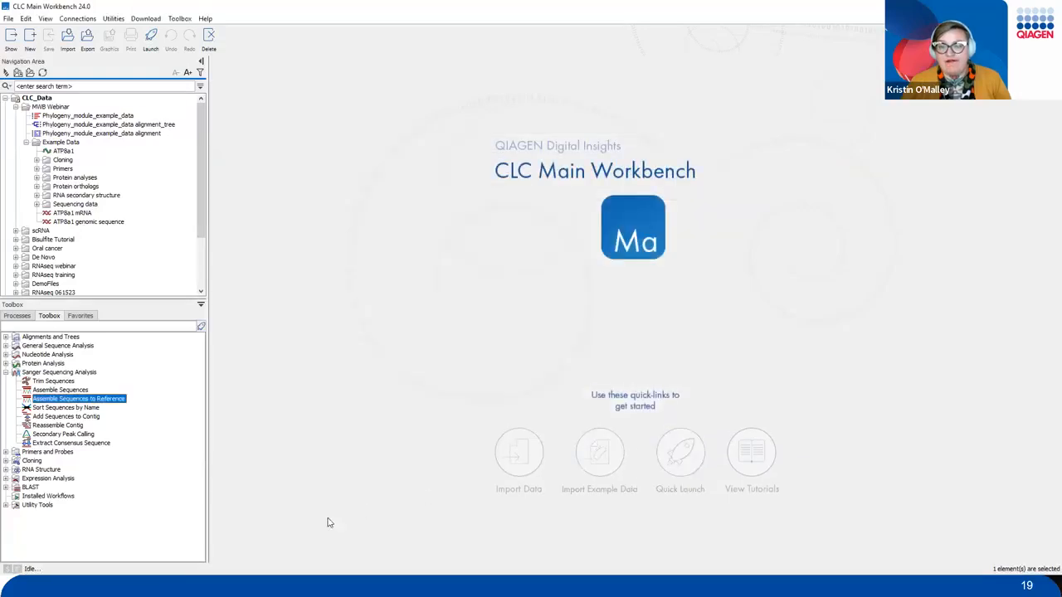
# Check the assembly process, collapse the MWB Webinar folder, and open Fwd1 assembly from the Webinar folder.
pyautogui.click(15, 317)
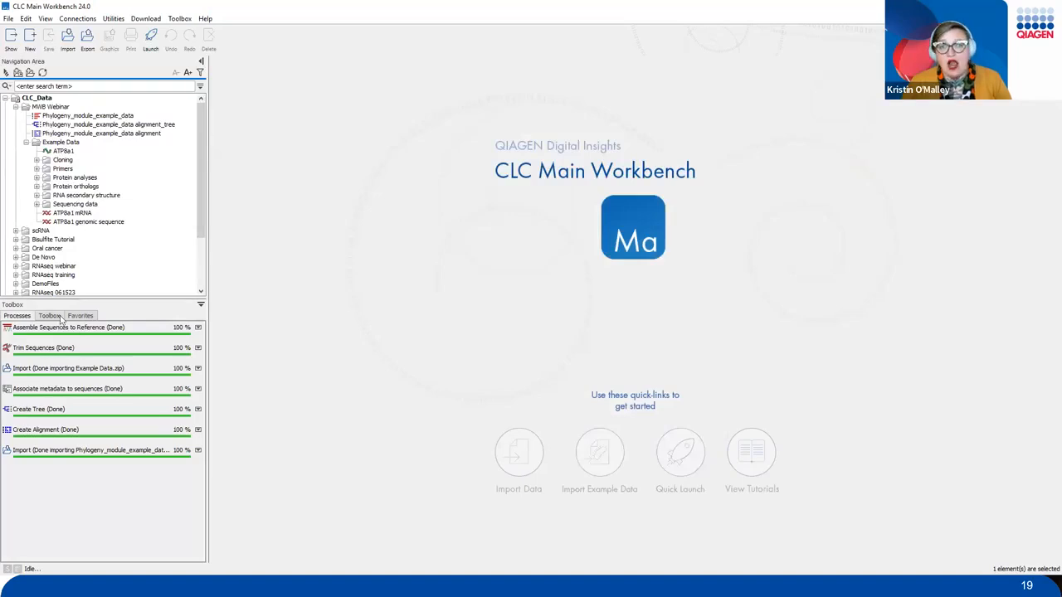
pyautogui.click(26, 143)
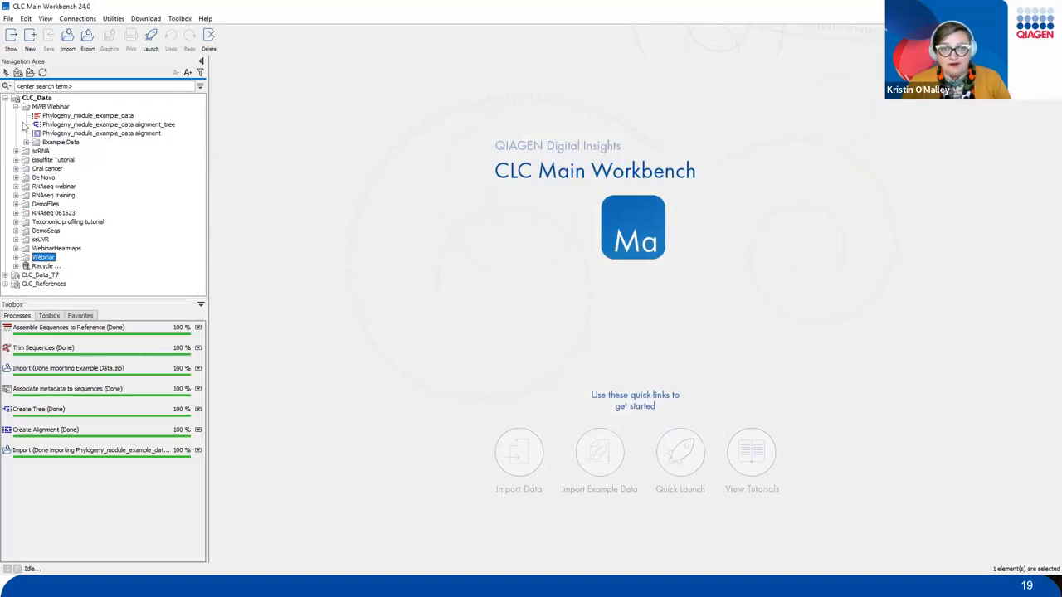
pyautogui.click(15, 107)
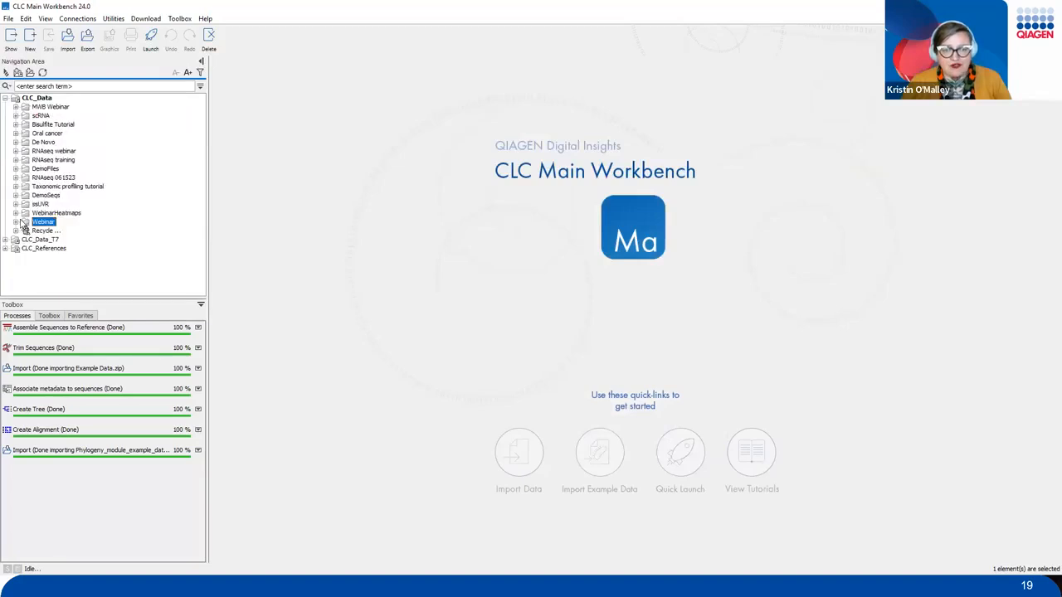
pyautogui.click(16, 223)
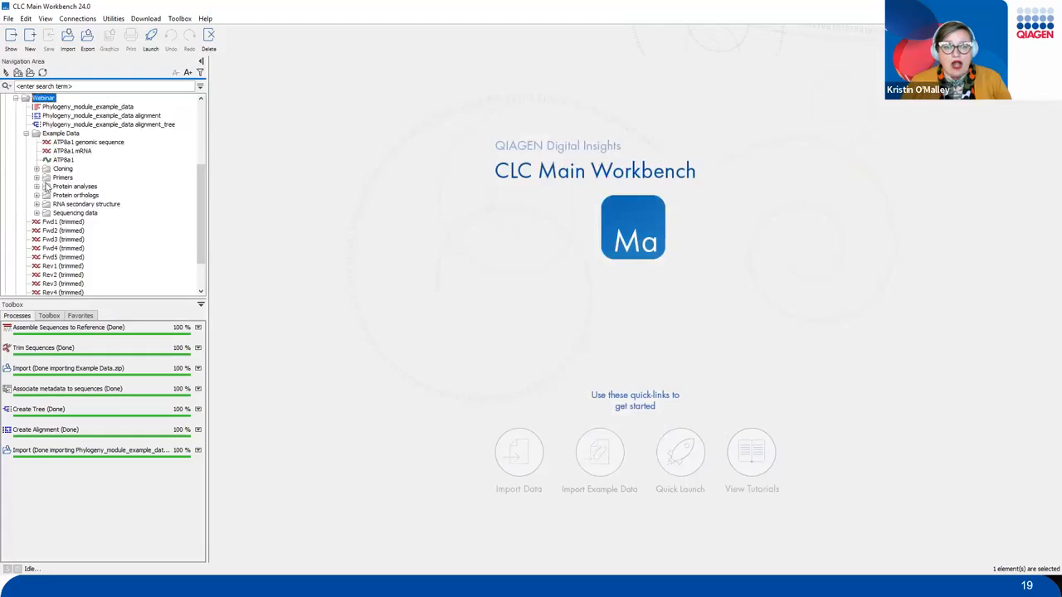
pyautogui.scroll(-2, 88, 245)
pyautogui.click(71, 265)
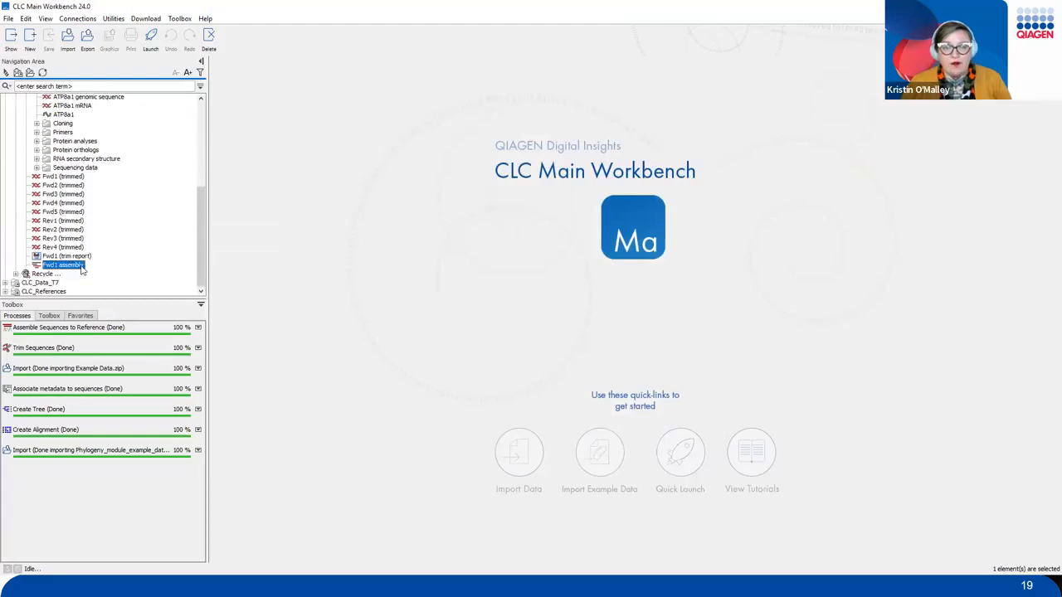
pyautogui.doubleClick(79, 266)
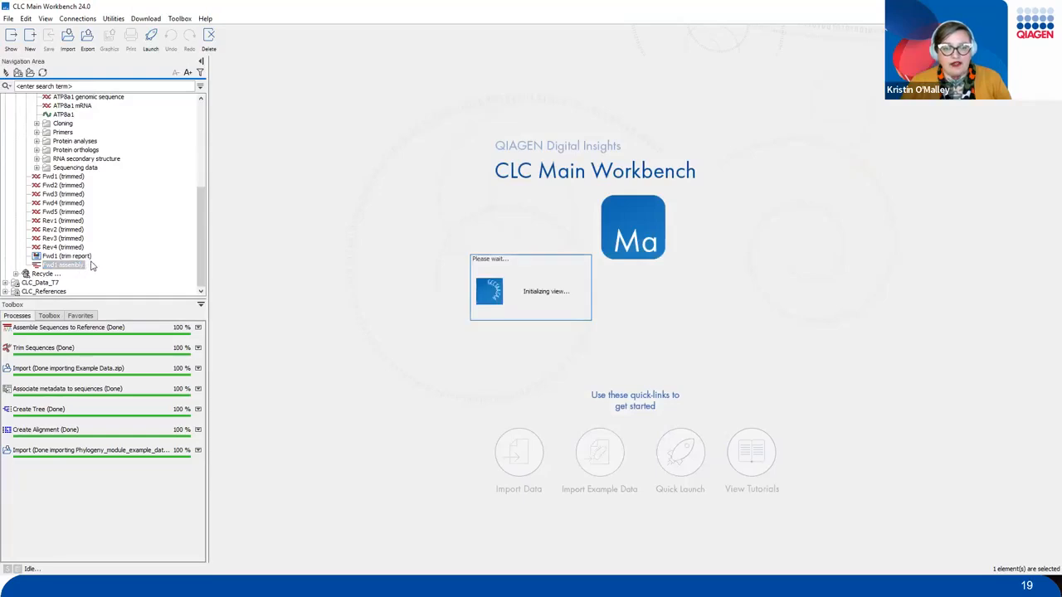
pyautogui.moveTo(95, 262)
pyautogui.mouseDown()
pyautogui.moveTo(20, 267)
pyautogui.moveTo(86, 254)
pyautogui.mouseUp()
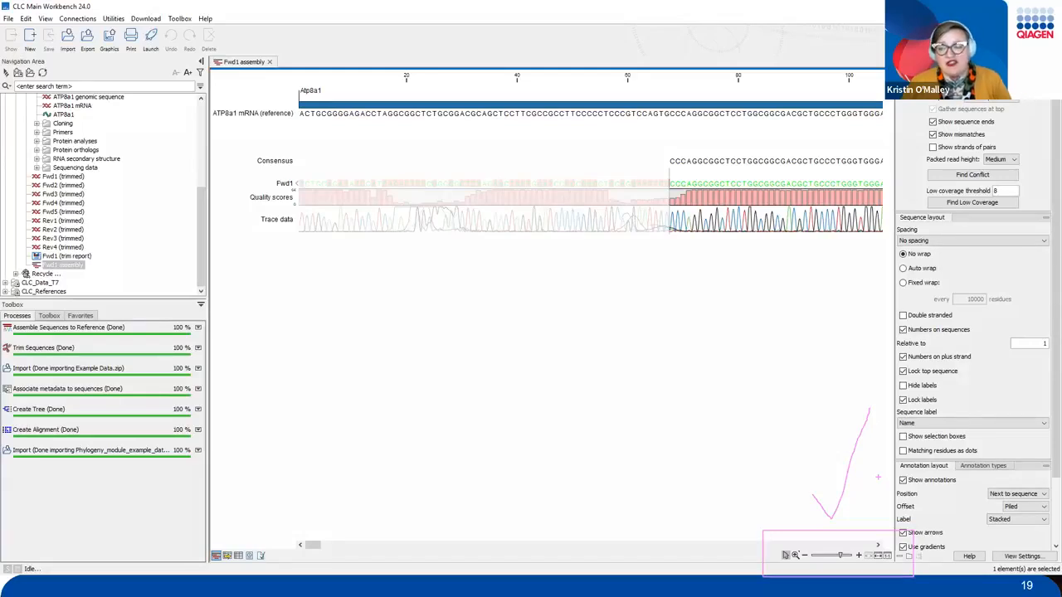
# Fit the whole Fwd1 assembly to the view width and look through all reads aligned to the reference.
pyautogui.click(879, 558)
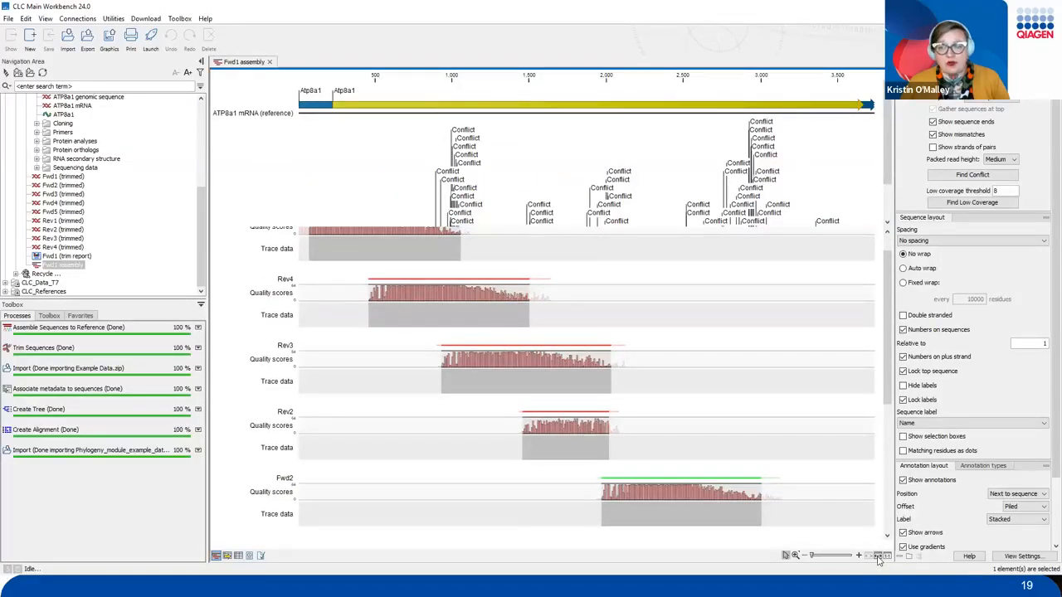
pyautogui.scroll(-10, 760, 449)
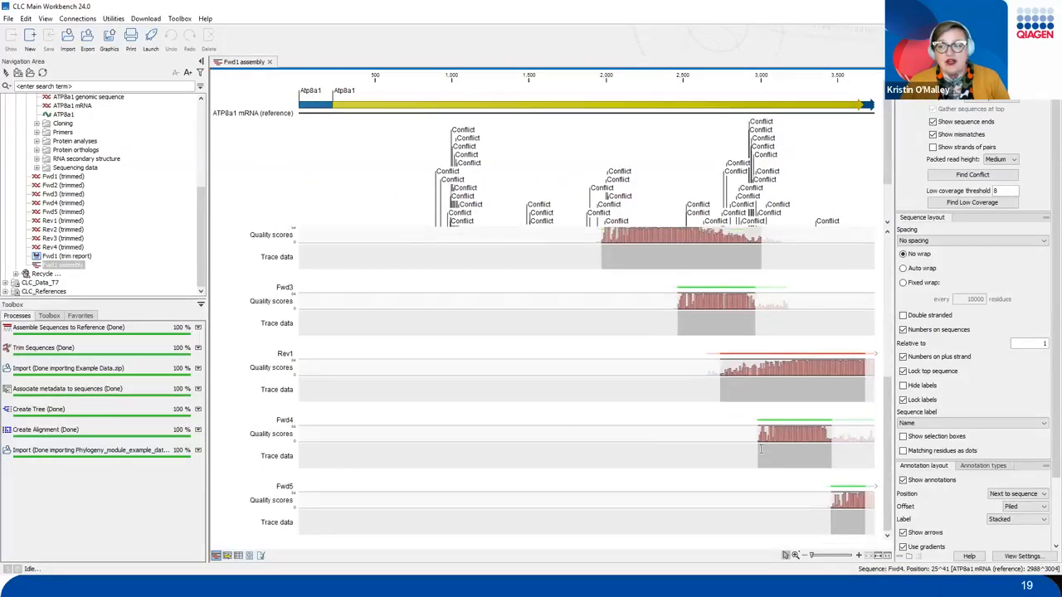
pyautogui.scroll(10, 760, 449)
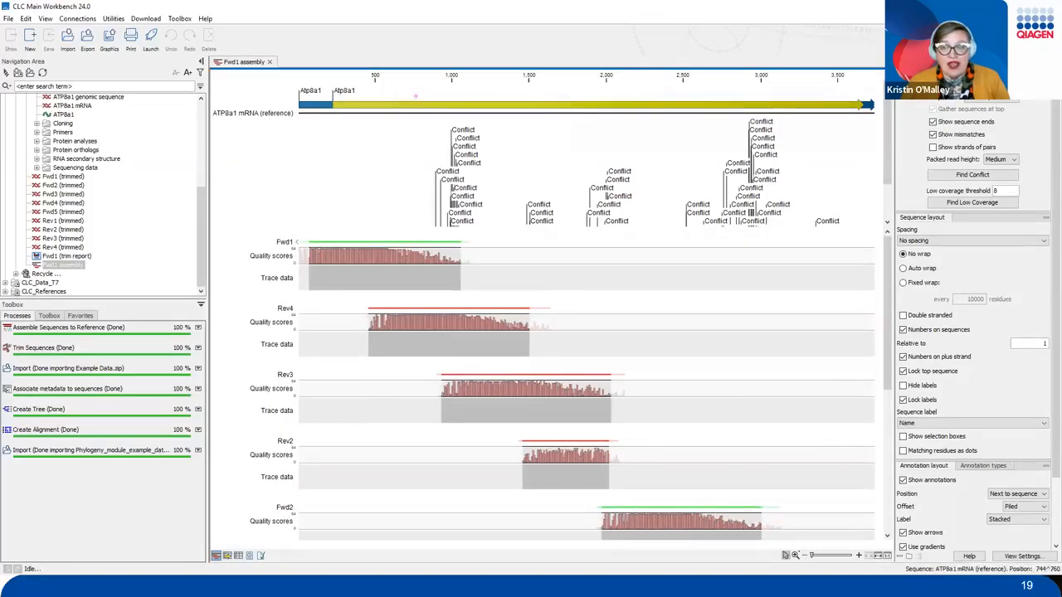
# Zoom the Fwd1 assembly to single-base level and go to the start of the ATP8a1 mRNA reference.
pyautogui.moveTo(413, 113)
pyautogui.mouseDown()
pyautogui.moveTo(511, 299)
pyautogui.moveTo(838, 270)
pyautogui.moveTo(871, 236)
pyautogui.mouseUp()
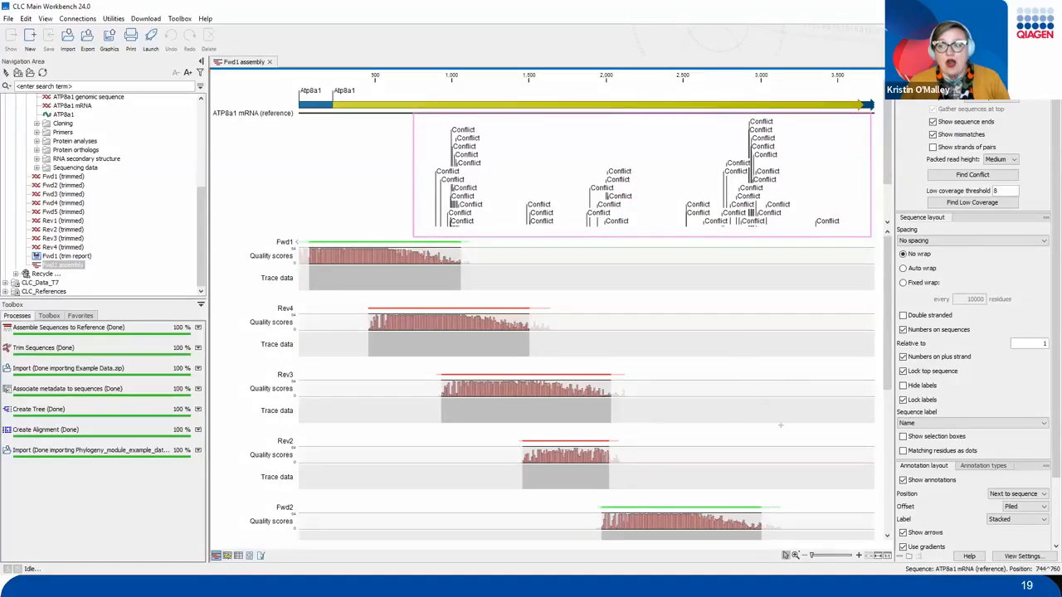
pyautogui.click(787, 392)
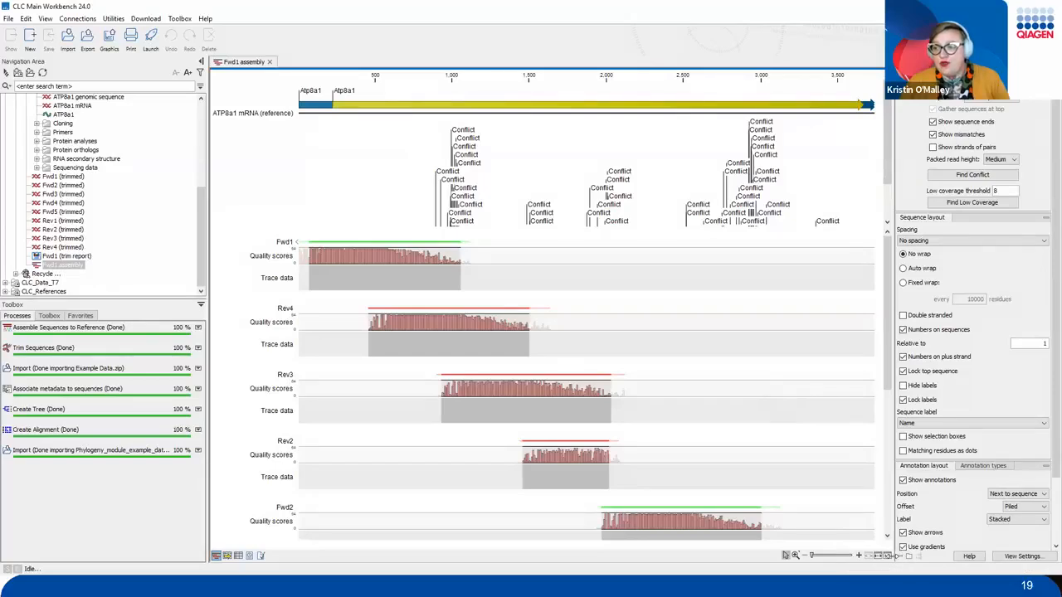
pyautogui.click(885, 555)
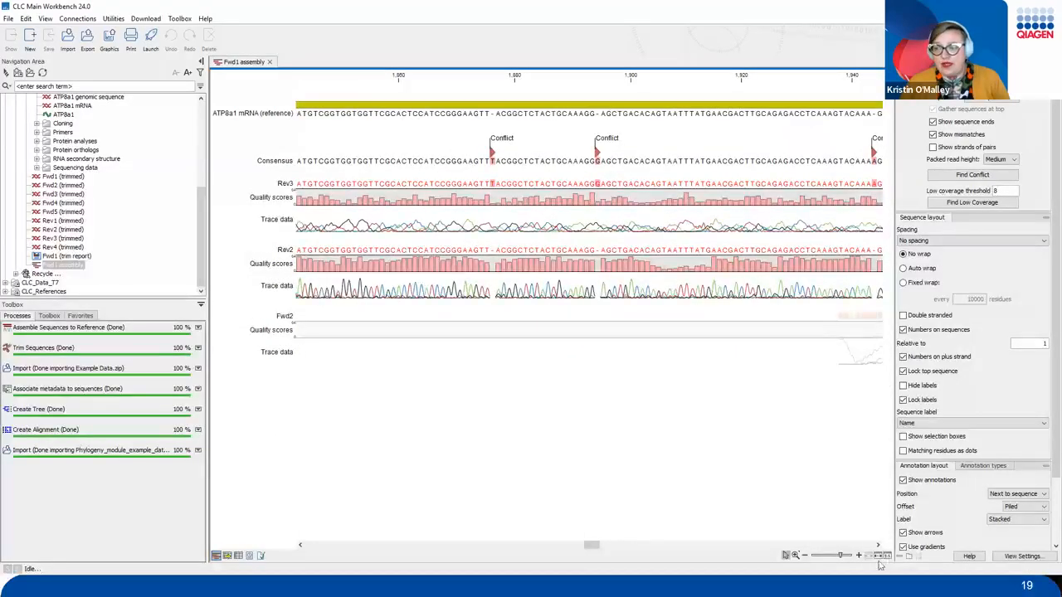
pyautogui.click(877, 556)
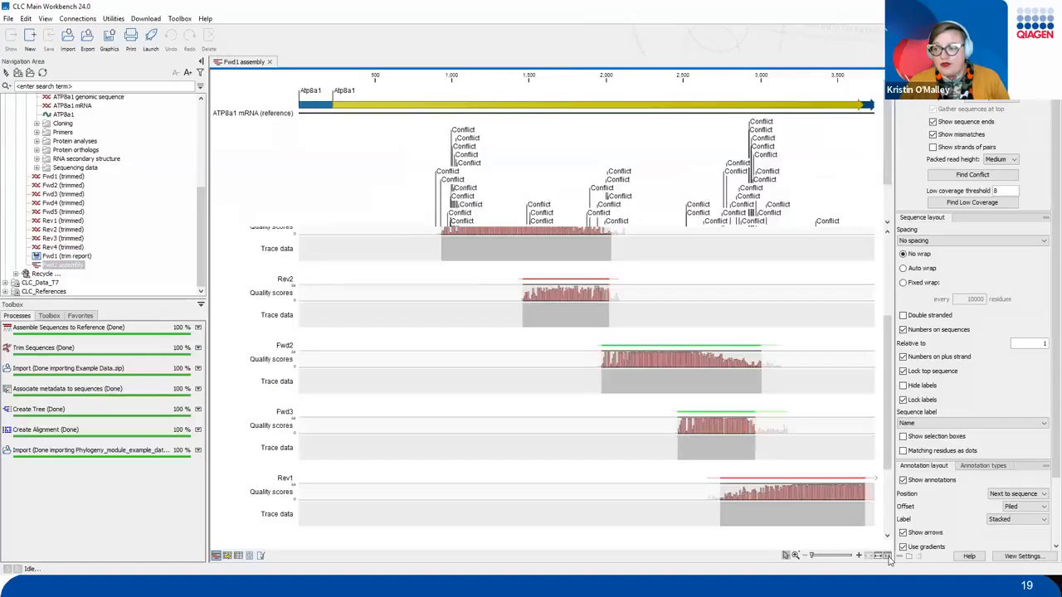
pyautogui.click(884, 556)
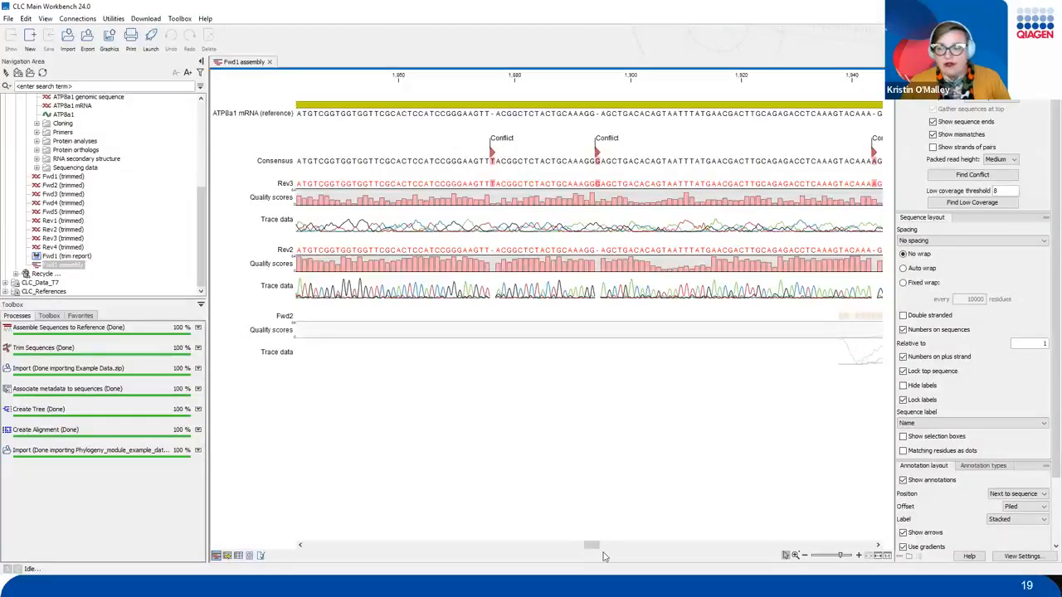
pyautogui.moveTo(593, 546); pyautogui.dragTo(293, 578)
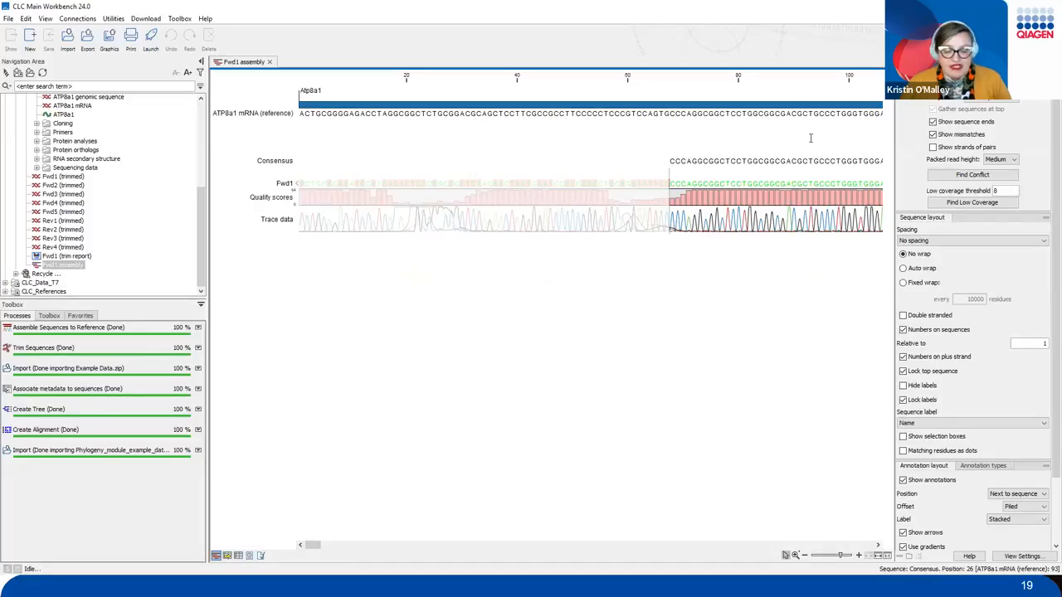
# Try the Compact and Packed read layouts, and set the assembly's compactness to Not compact.
pyautogui.moveTo(809, 138); pyautogui.dragTo(910, 141)
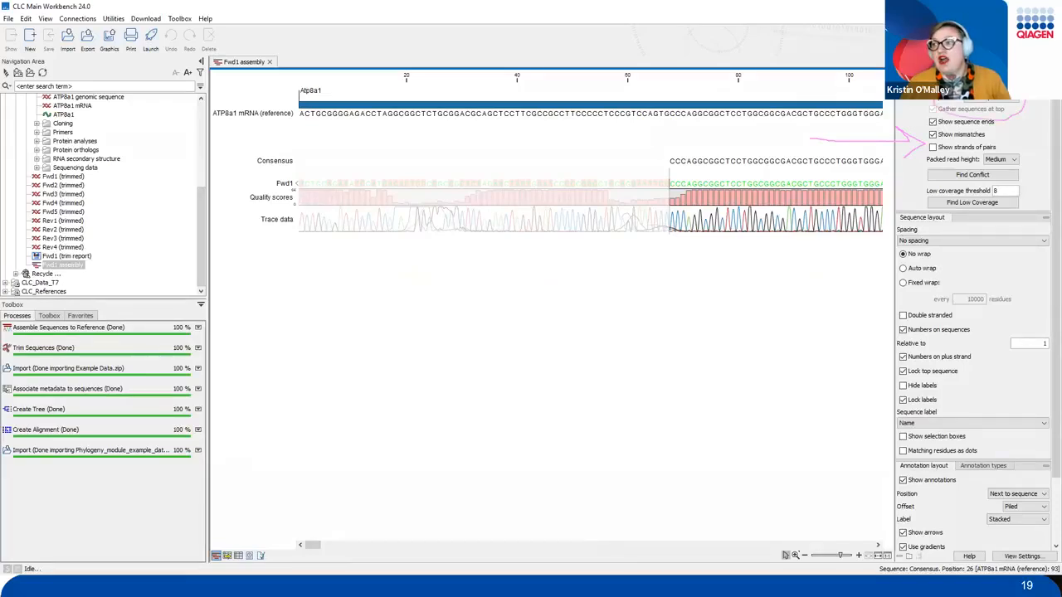
pyautogui.press('Escape')
pyautogui.click(990, 109)
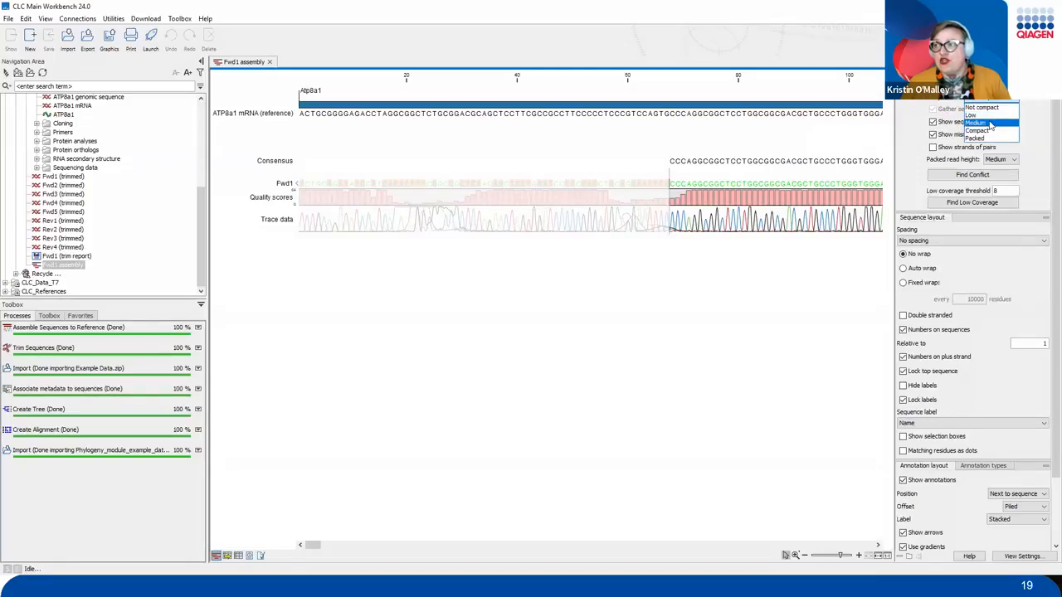
pyautogui.click(1010, 131)
pyautogui.click(990, 98)
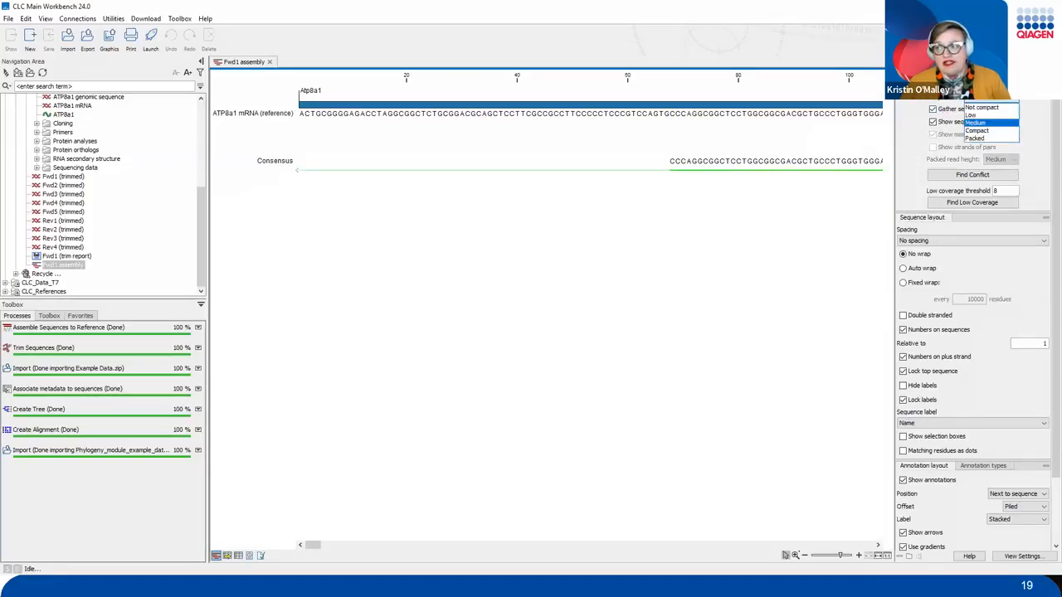
pyautogui.click(989, 130)
pyautogui.click(990, 109)
pyautogui.click(989, 139)
pyautogui.click(988, 97)
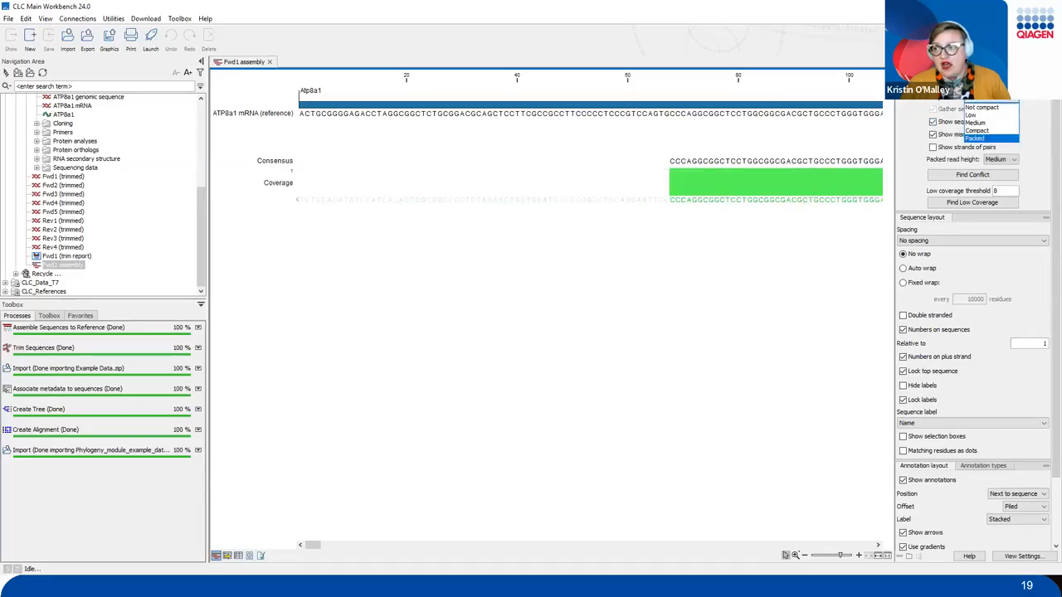
pyautogui.click(984, 108)
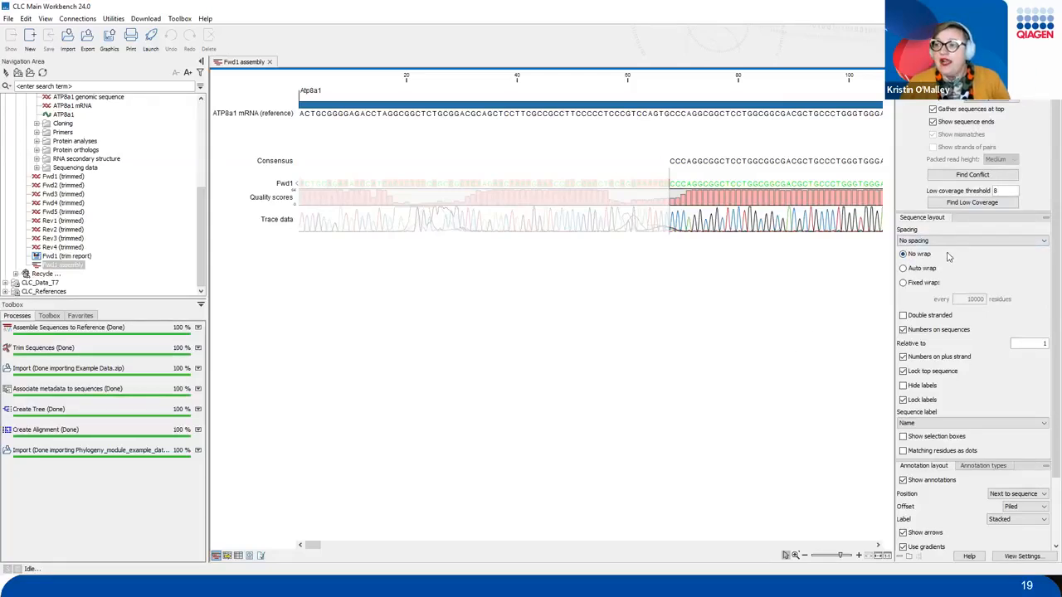
# Look over the assembly view's sequence layout, residue coloring and nucleotide info settings.
pyautogui.moveTo(947, 248)
pyautogui.mouseDown()
pyautogui.moveTo(959, 279)
pyautogui.moveTo(936, 299)
pyautogui.mouseUp()
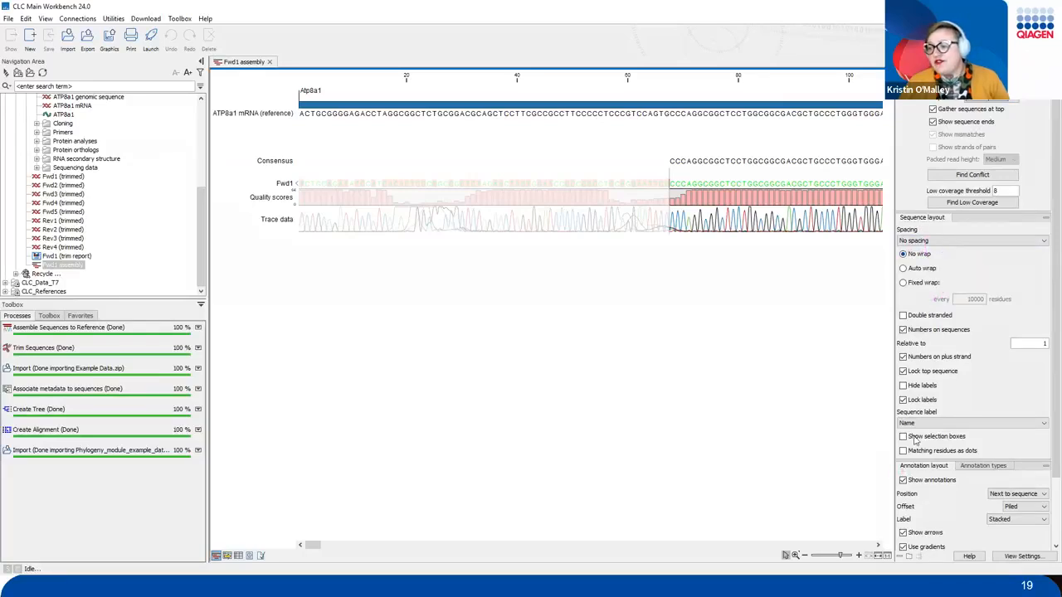
pyautogui.scroll(-3, 918, 456)
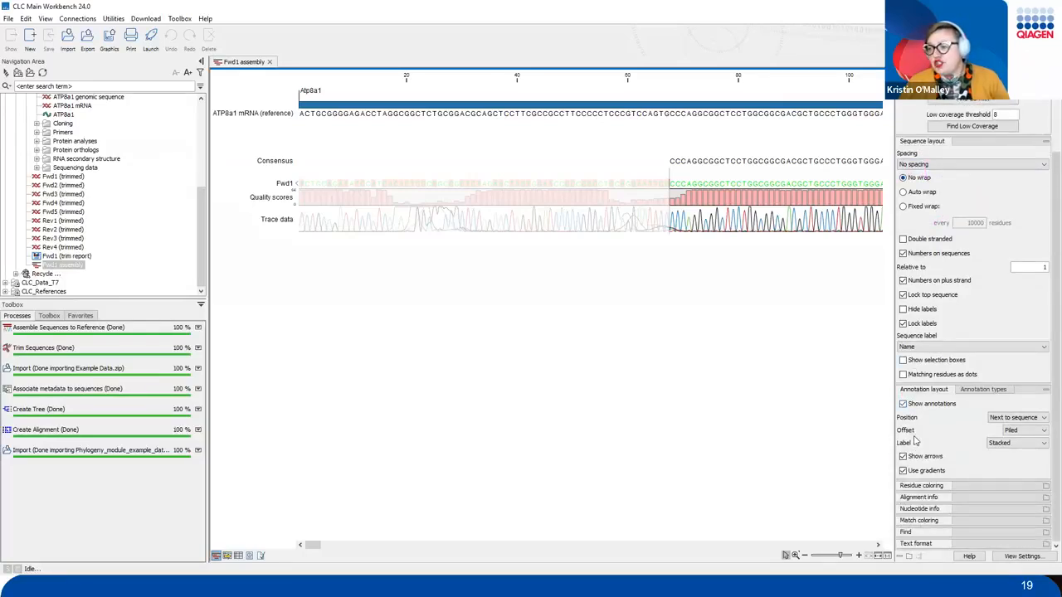
pyautogui.click(929, 487)
pyautogui.click(928, 487)
pyautogui.click(930, 512)
pyautogui.click(930, 511)
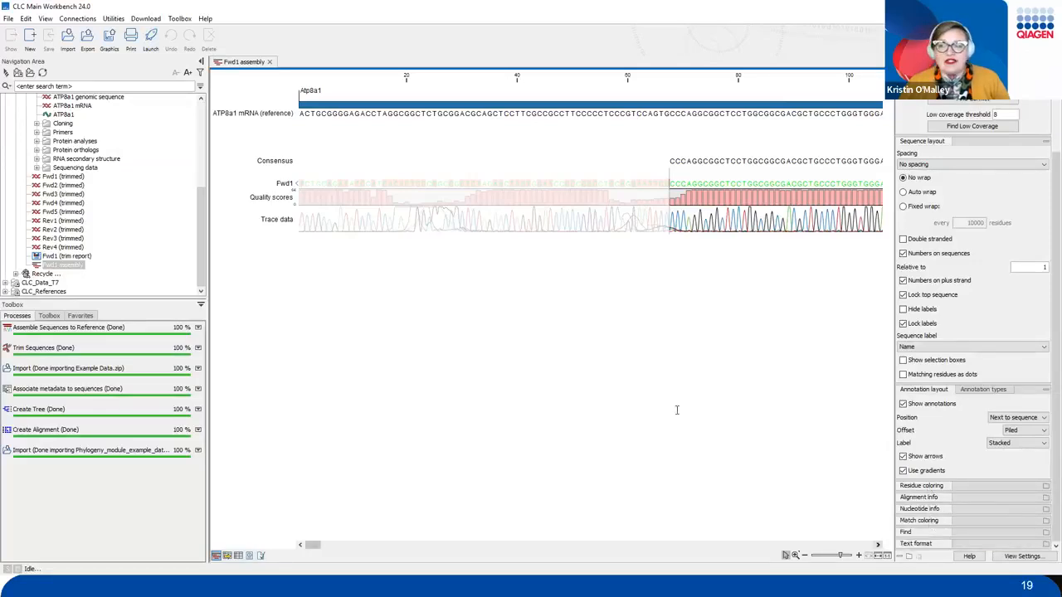
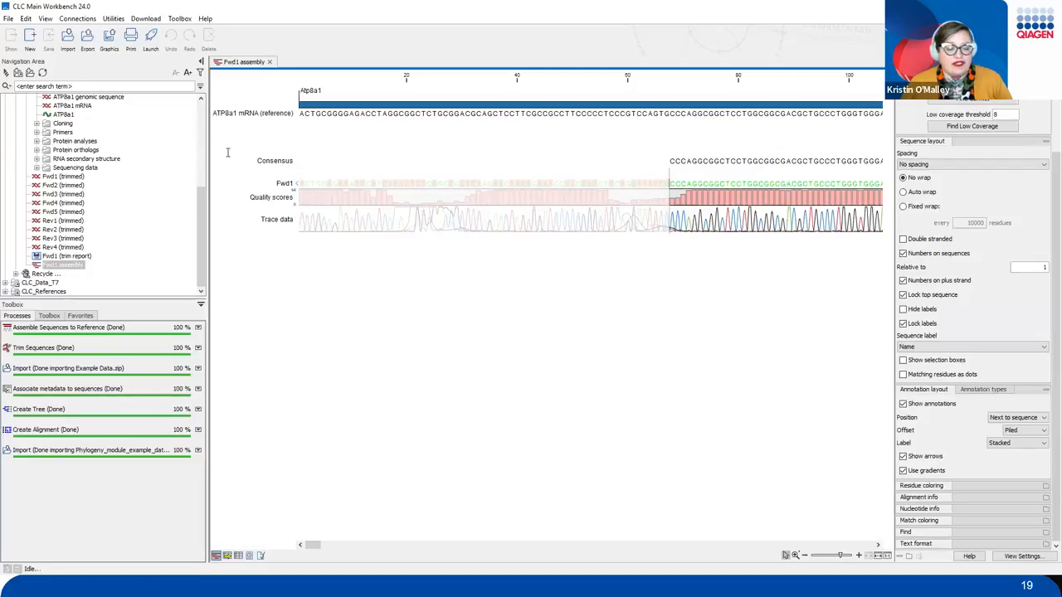
# Find the first conflict in the assembly and compare the reference, consensus, Fwd1 and Rev4 at that position.
pyautogui.moveTo(229, 152); pyautogui.dragTo(898, 171)
pyautogui.press('Escape')
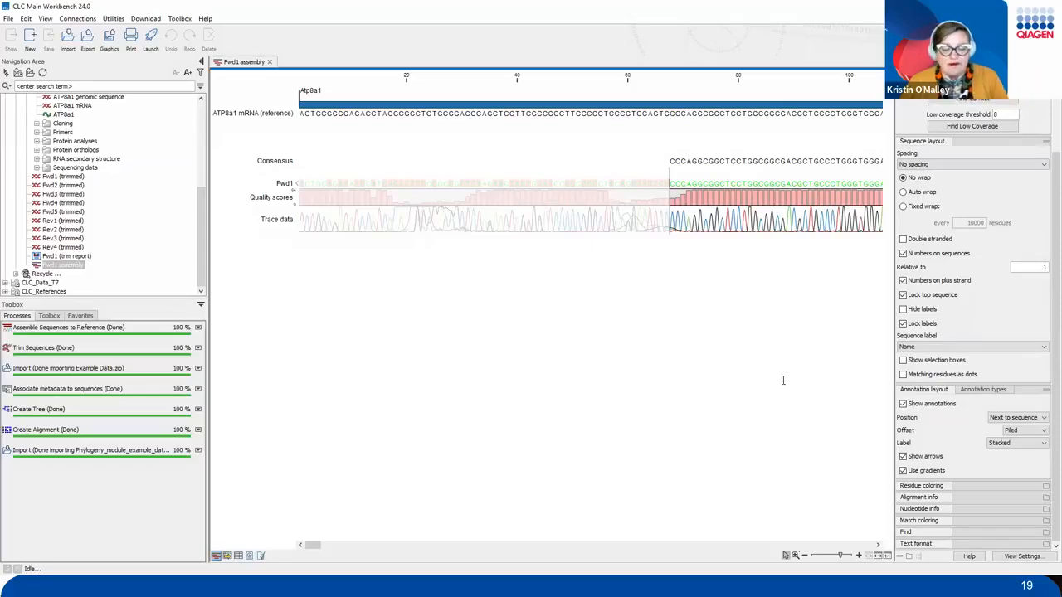
pyautogui.scroll(3, 968, 337)
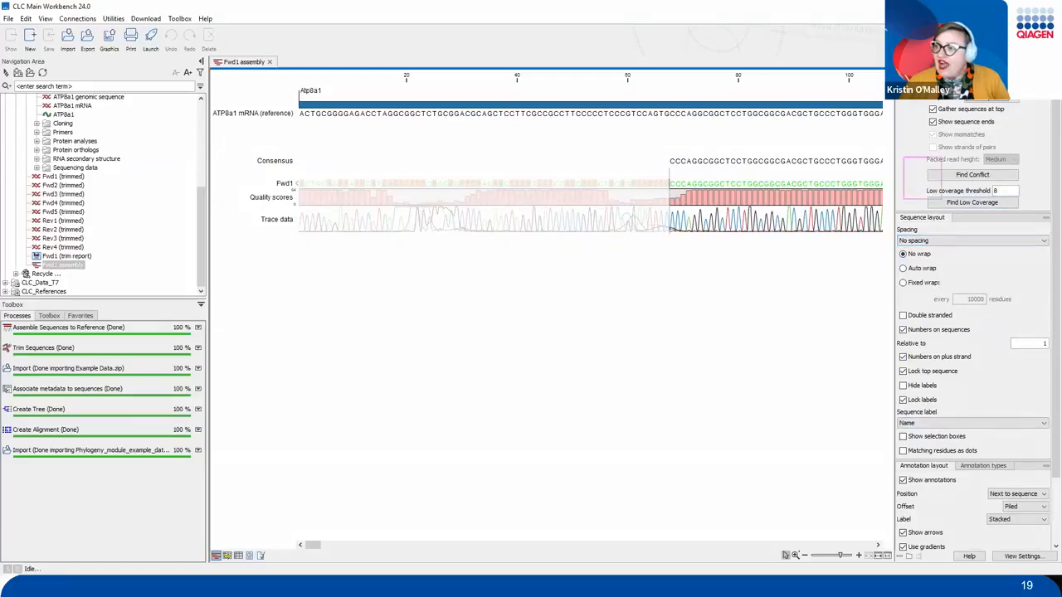
pyautogui.moveTo(1010, 167); pyautogui.dragTo(1036, 144)
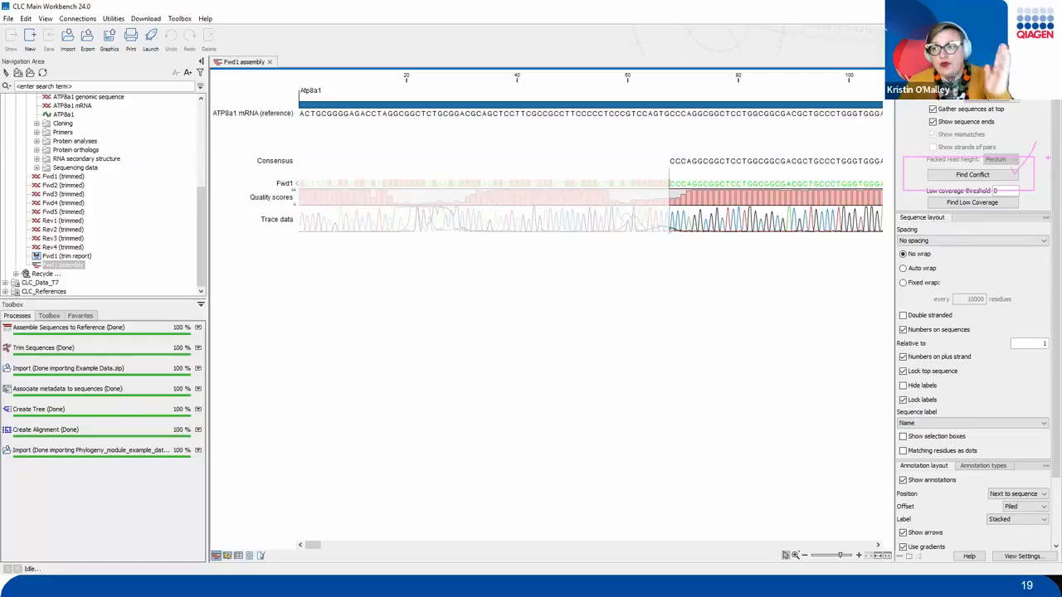
pyautogui.press('Escape')
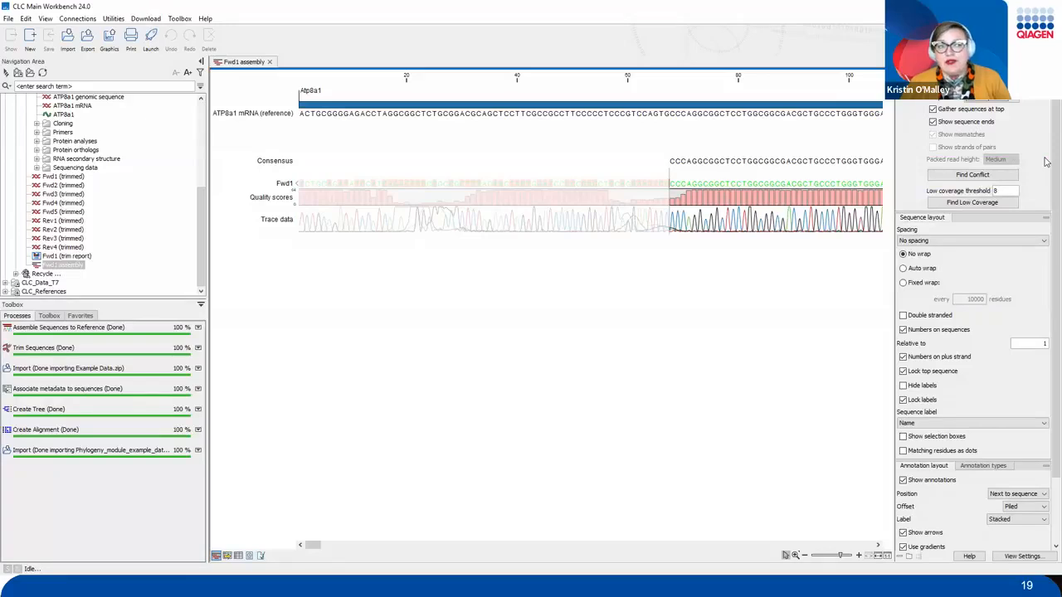
pyautogui.hotkey('ctrl', '2')
pyautogui.moveTo(905, 160)
pyautogui.mouseDown()
pyautogui.moveTo(1028, 201)
pyautogui.moveTo(1035, 190)
pyautogui.mouseUp()
pyautogui.moveTo(981, 160); pyautogui.dragTo(987, 135)
pyautogui.press('Escape')
pyautogui.click(972, 176)
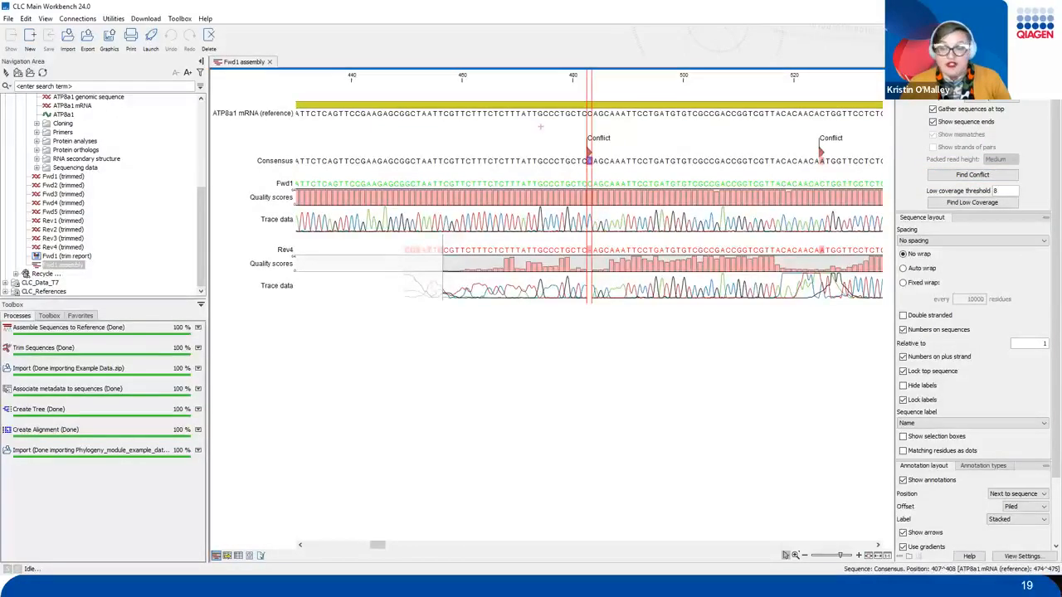
pyautogui.moveTo(549, 114)
pyautogui.mouseDown()
pyautogui.moveTo(601, 187)
pyautogui.moveTo(652, 189)
pyautogui.moveTo(633, 186)
pyautogui.moveTo(593, 312)
pyautogui.mouseUp()
pyautogui.moveTo(578, 124); pyautogui.dragTo(601, 118)
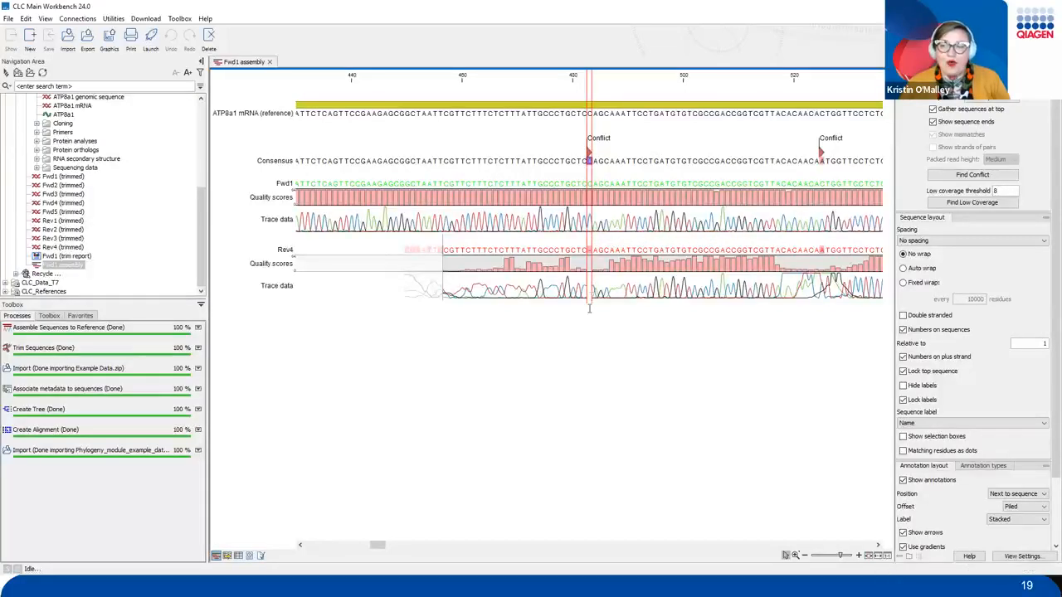
pyautogui.click(589, 251)
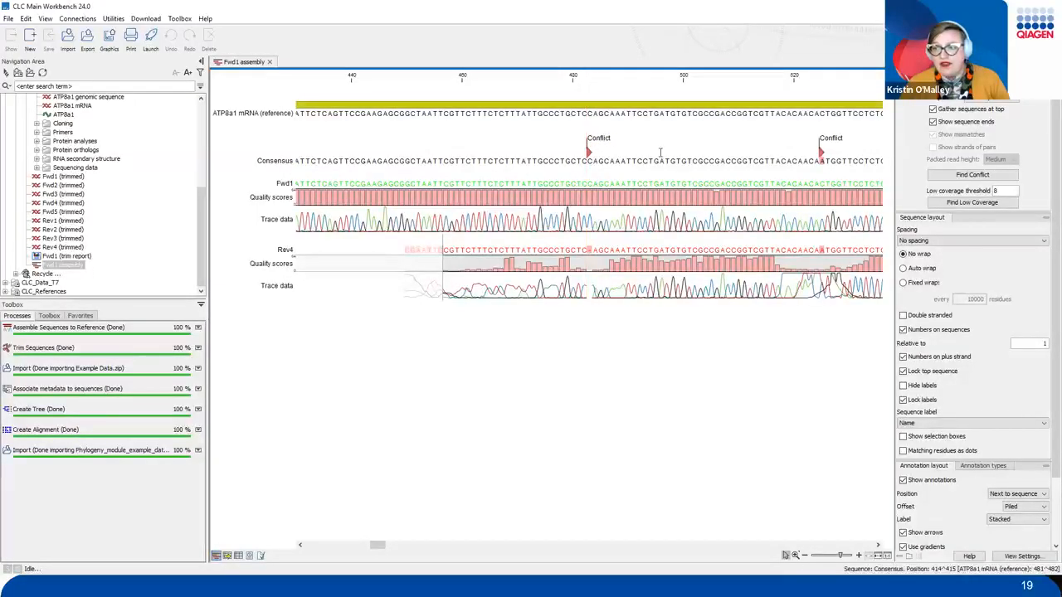
# Try to resolve the conflict by transferring the ATP8a1 mRNA reference base at position 482 to all reads.
pyautogui.click(583, 114)
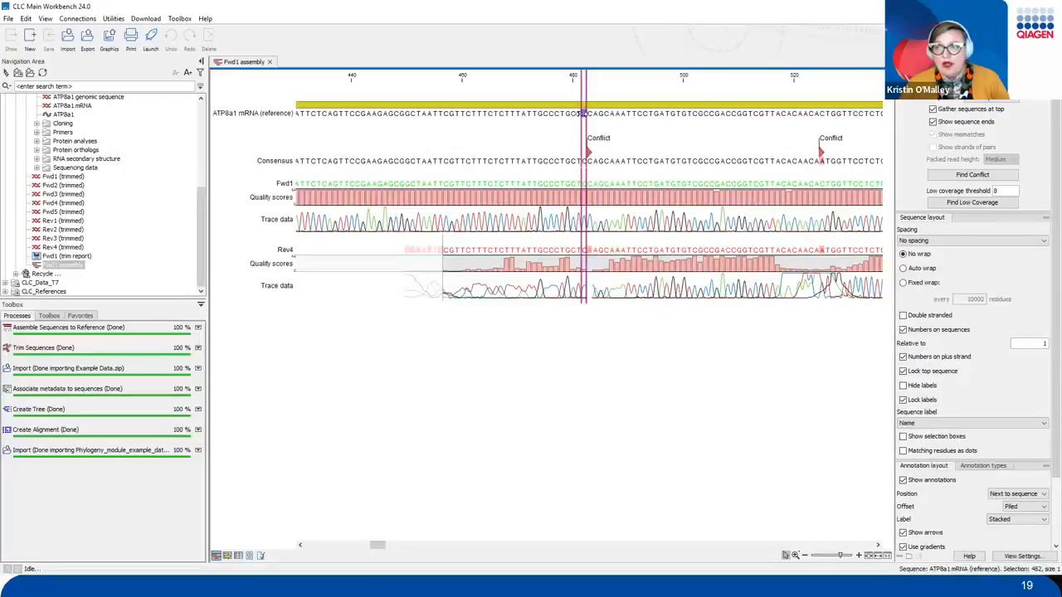
pyautogui.rightClick(584, 113)
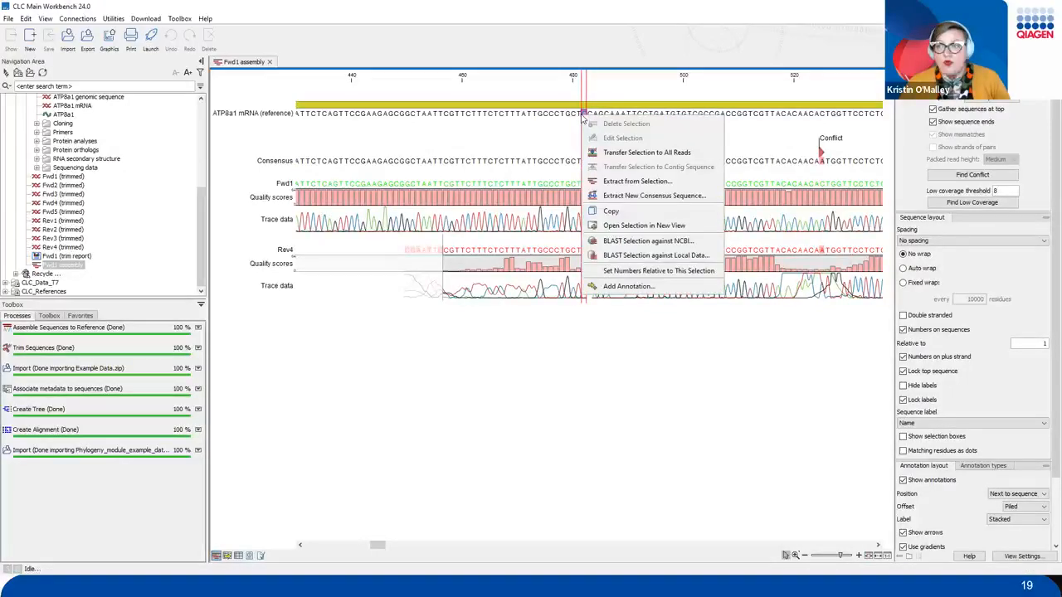
pyautogui.click(614, 156)
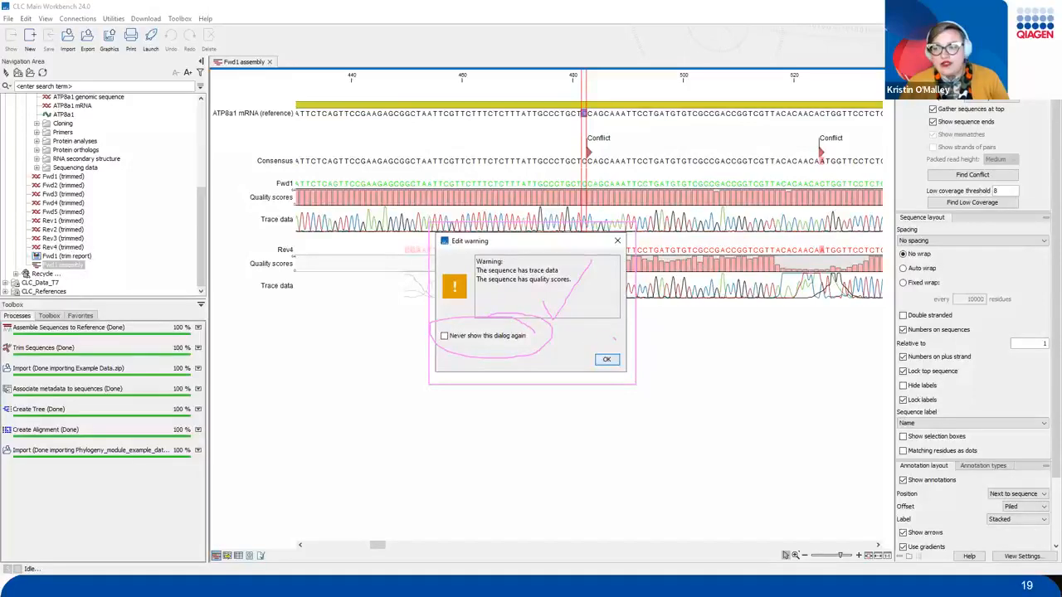
pyautogui.click(597, 359)
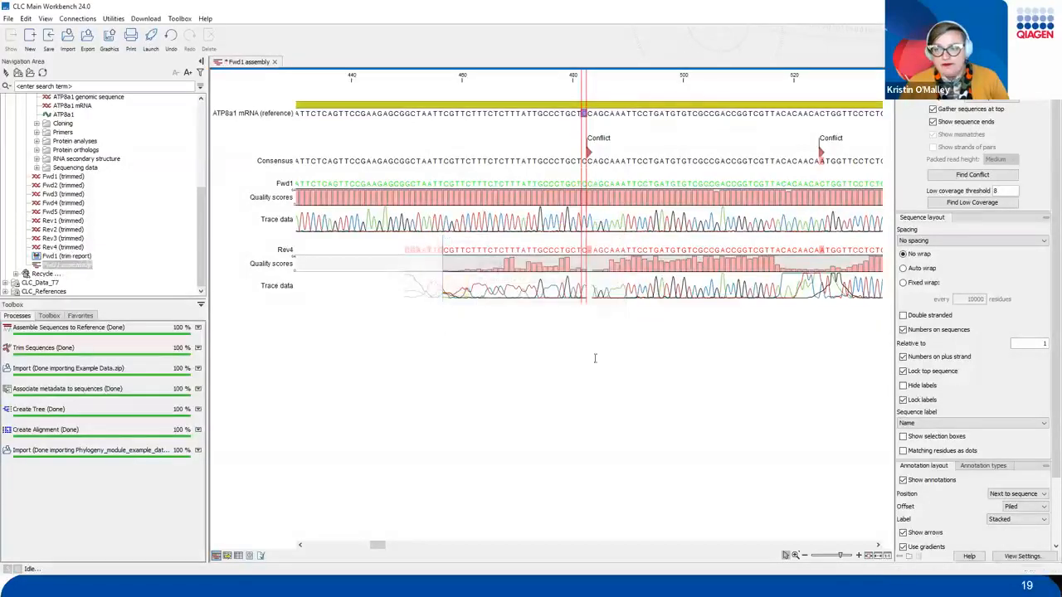
pyautogui.click(584, 113)
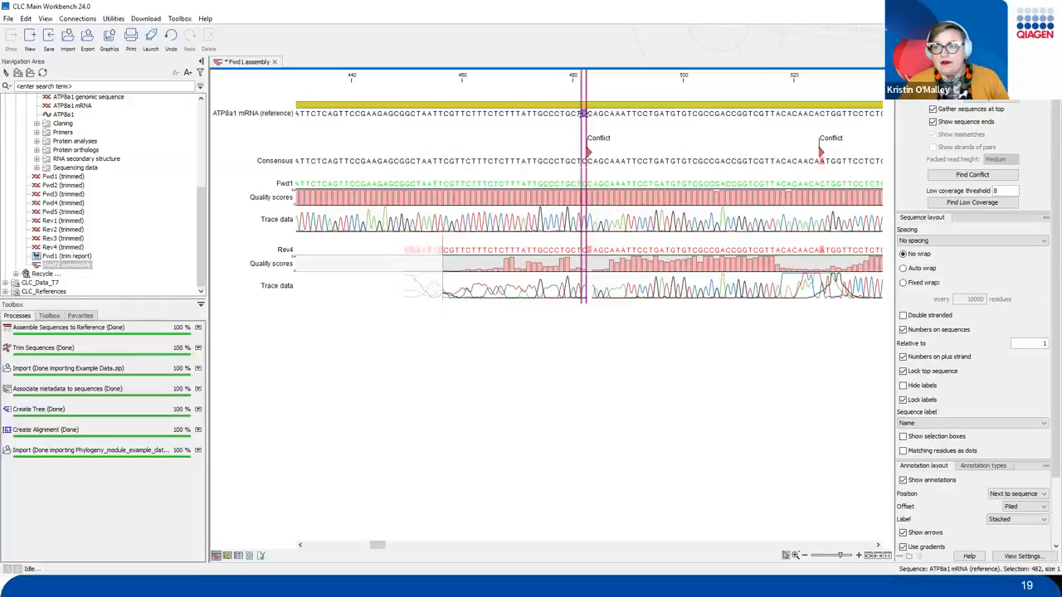
pyautogui.rightClick(585, 114)
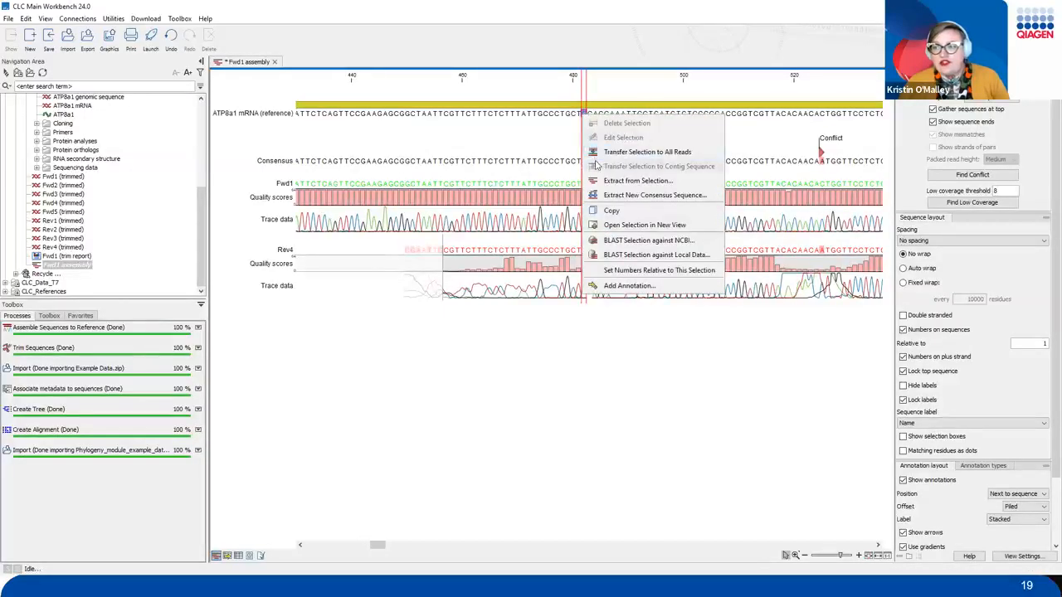
pyautogui.click(610, 152)
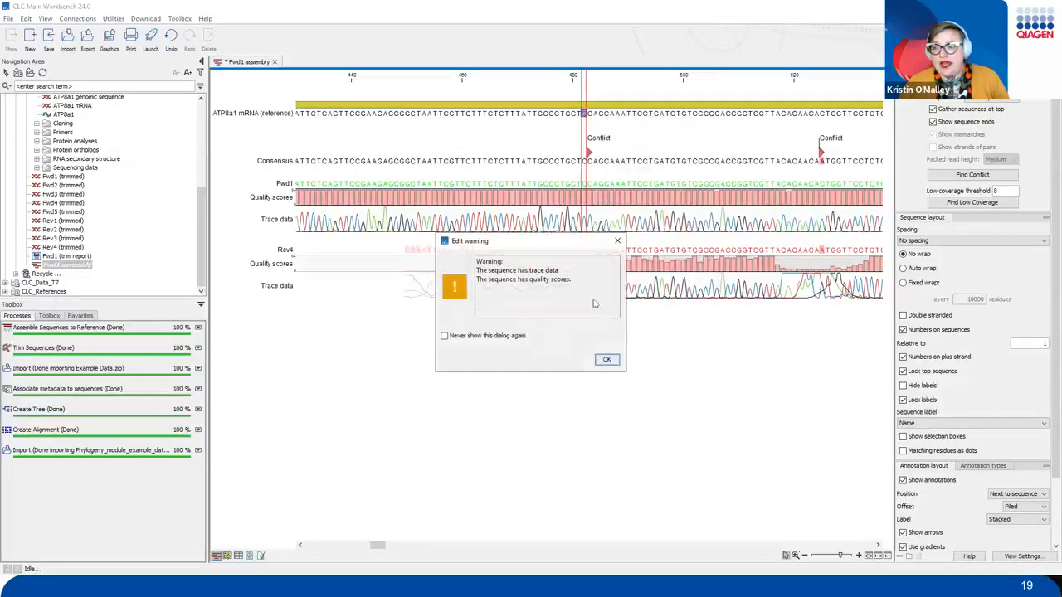
pyautogui.click(607, 360)
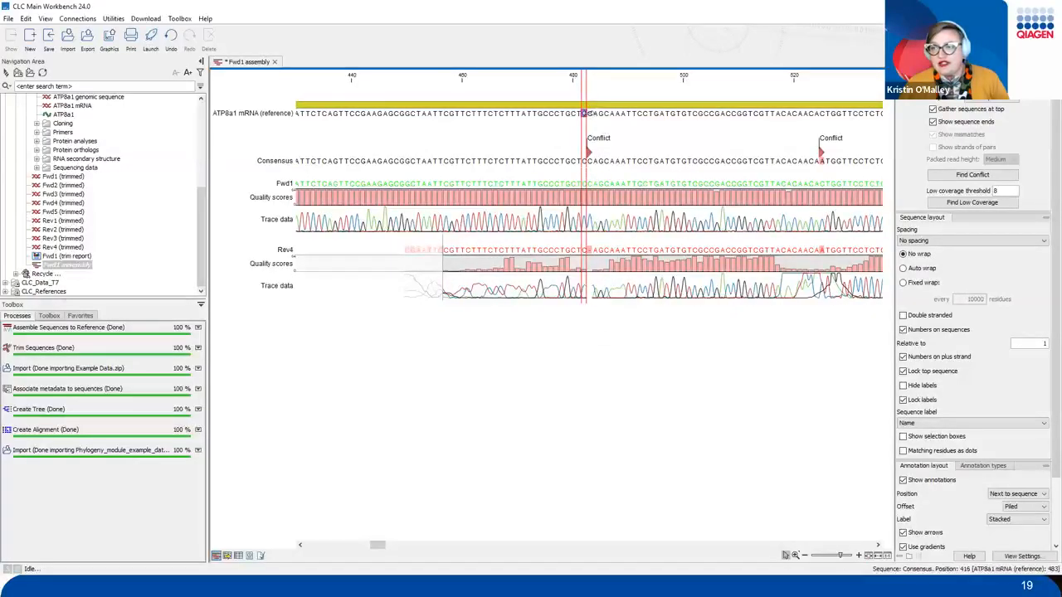
# Resolve the conflict by transferring the ATP8a1 mRNA reference base at position 483 to all reads, accepting the edit warning.
pyautogui.click(590, 114)
pyautogui.click(589, 113)
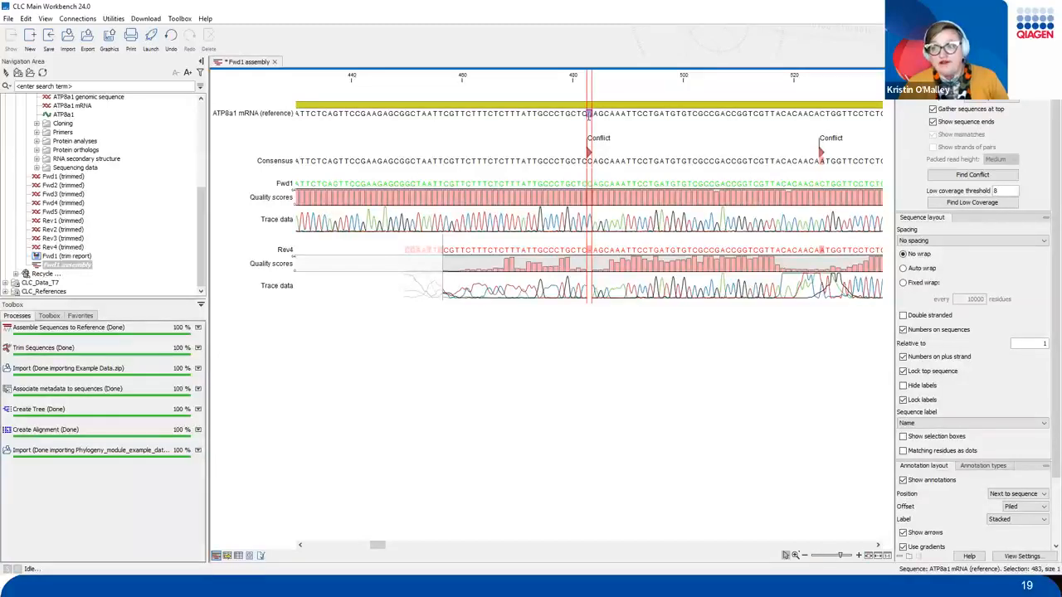
pyautogui.rightClick(589, 115)
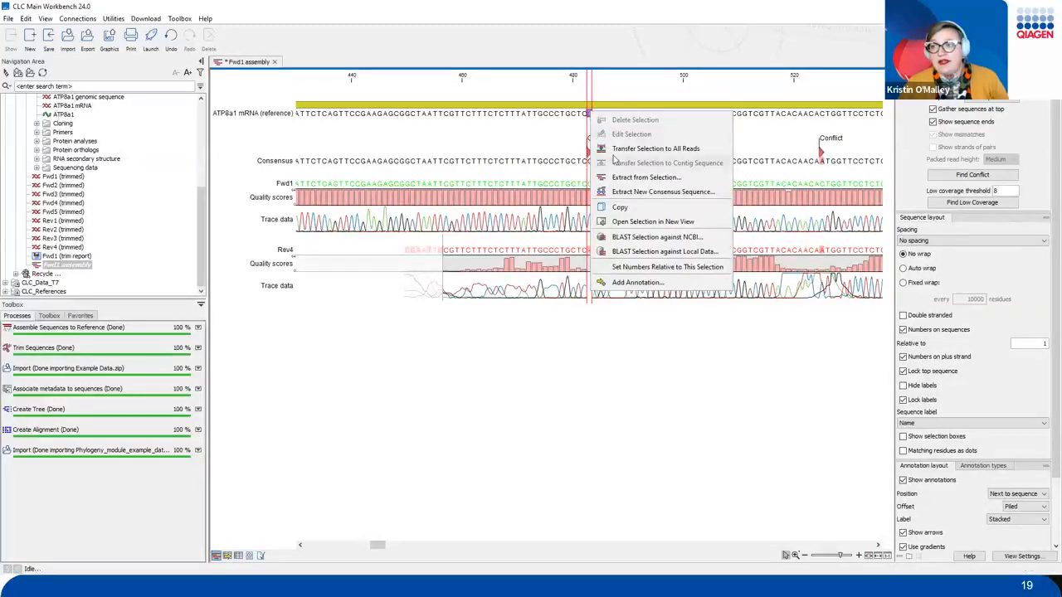
pyautogui.click(614, 152)
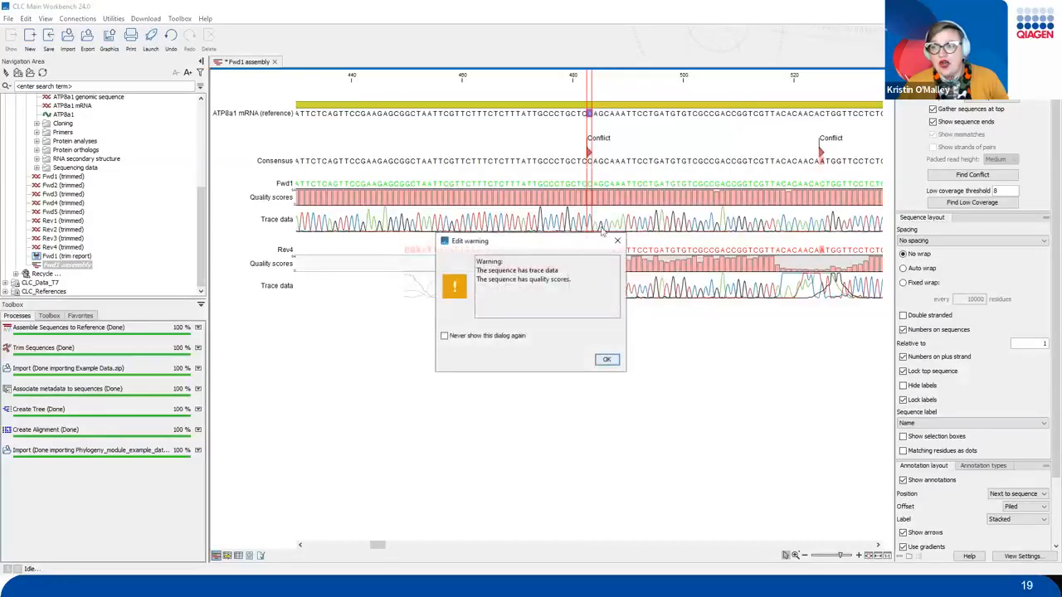
pyautogui.click(607, 360)
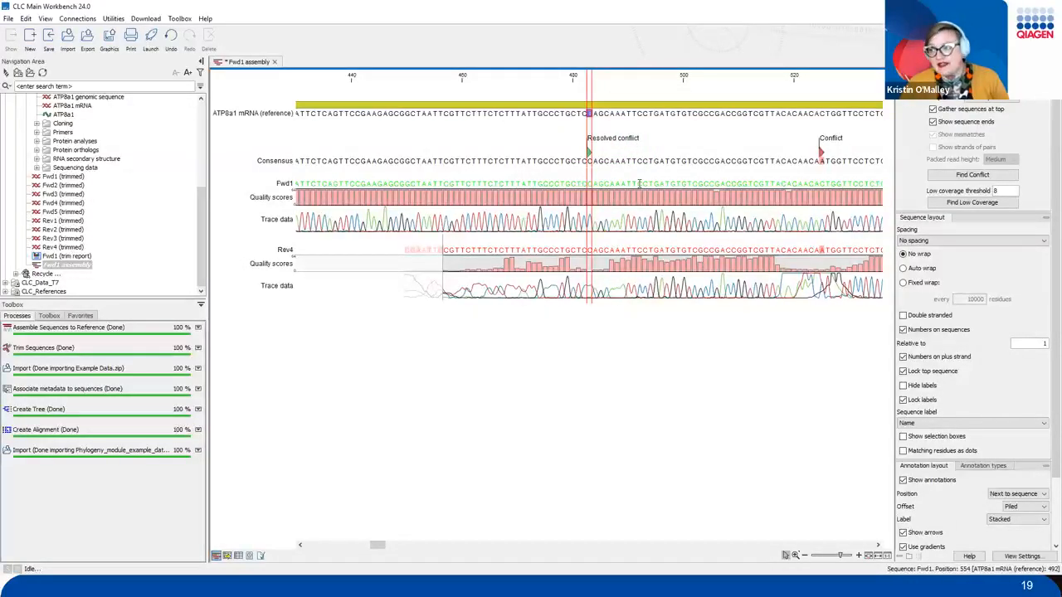
pyautogui.moveTo(915, 163)
pyautogui.mouseDown()
pyautogui.moveTo(971, 191)
pyautogui.moveTo(1028, 188)
pyautogui.mouseUp()
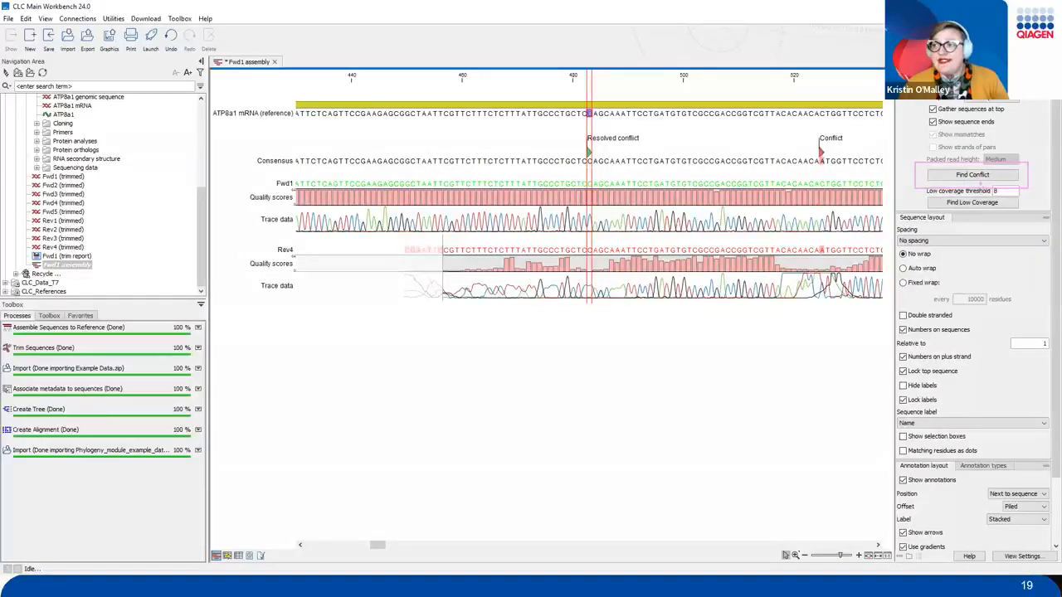
# Find the next conflict and resolve it by transferring the ATP8a1 mRNA reference base at position 525 to all reads, accepting the edit warning.
pyautogui.click(965, 178)
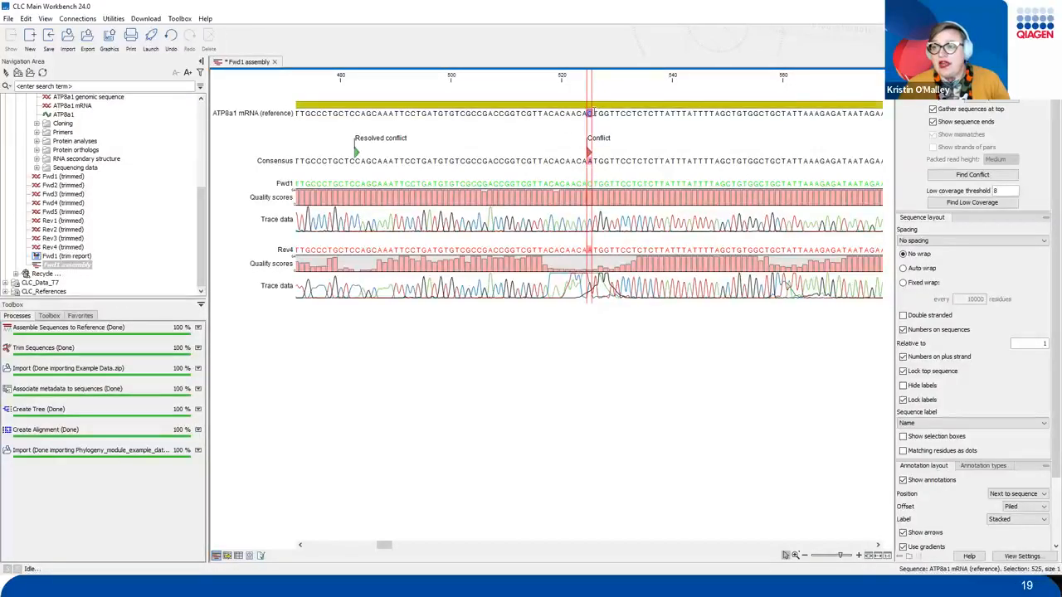
pyautogui.click(590, 113)
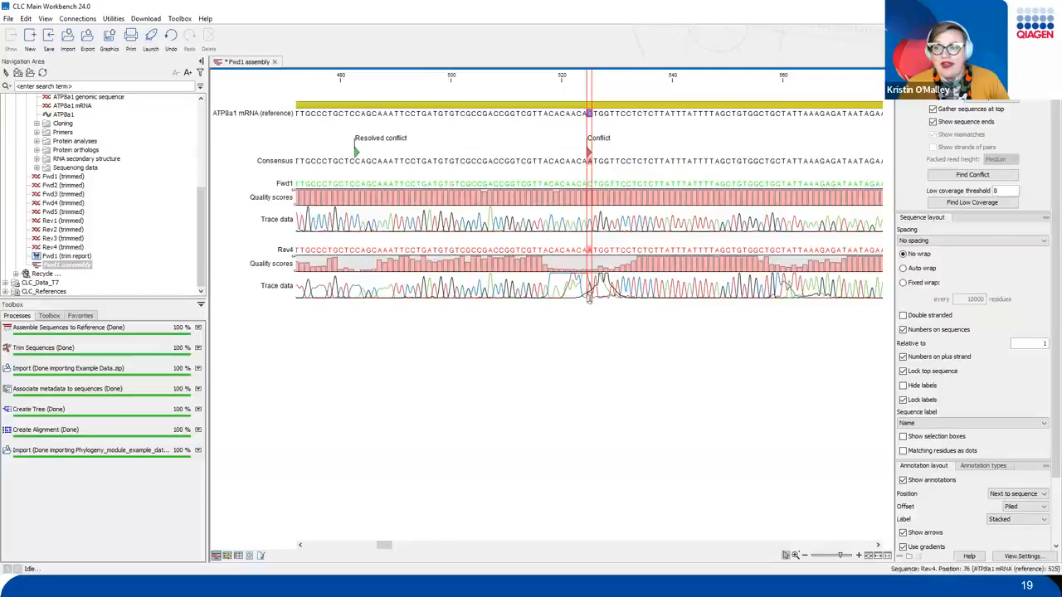
pyautogui.click(589, 113)
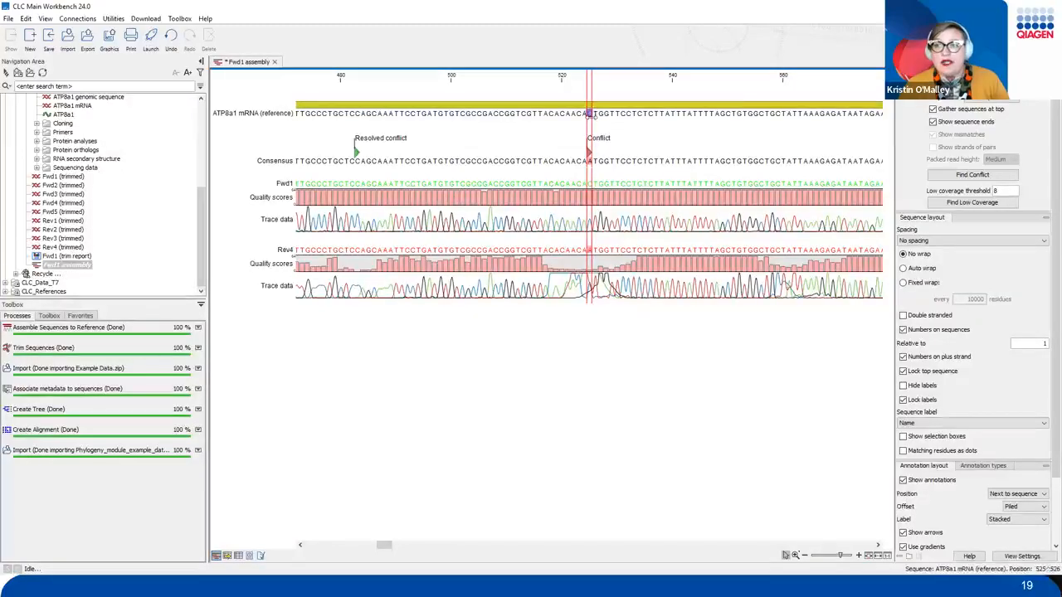
pyautogui.rightClick(594, 122)
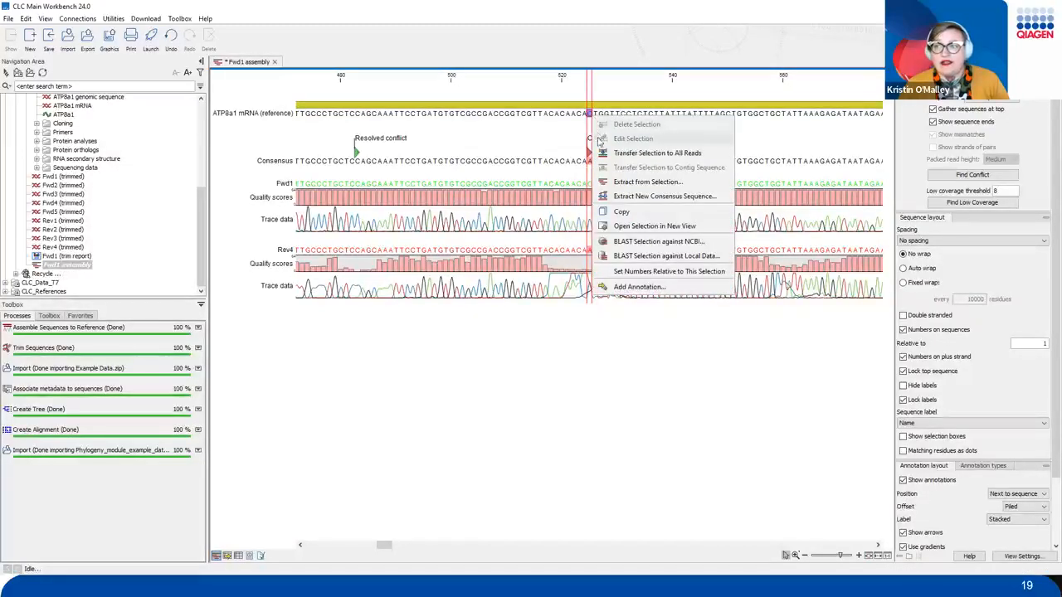
pyautogui.click(603, 154)
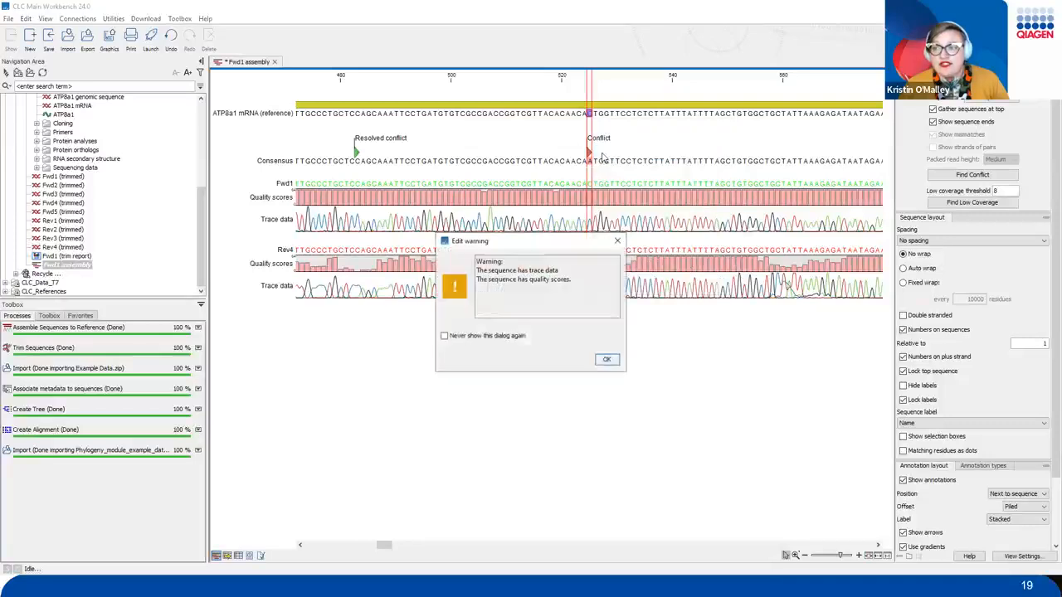
pyautogui.click(606, 360)
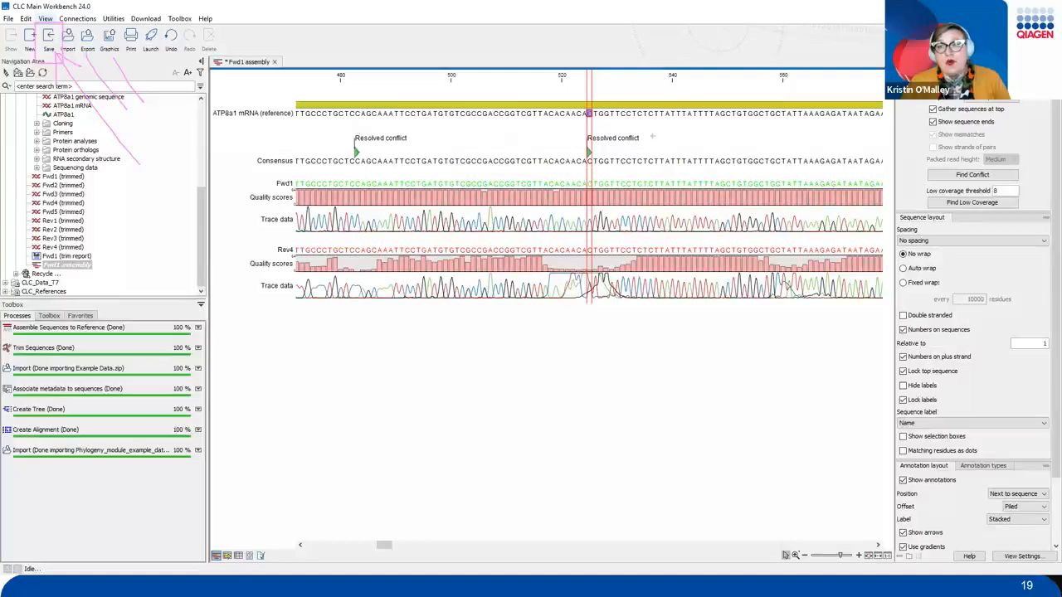
pyautogui.press('Escape')
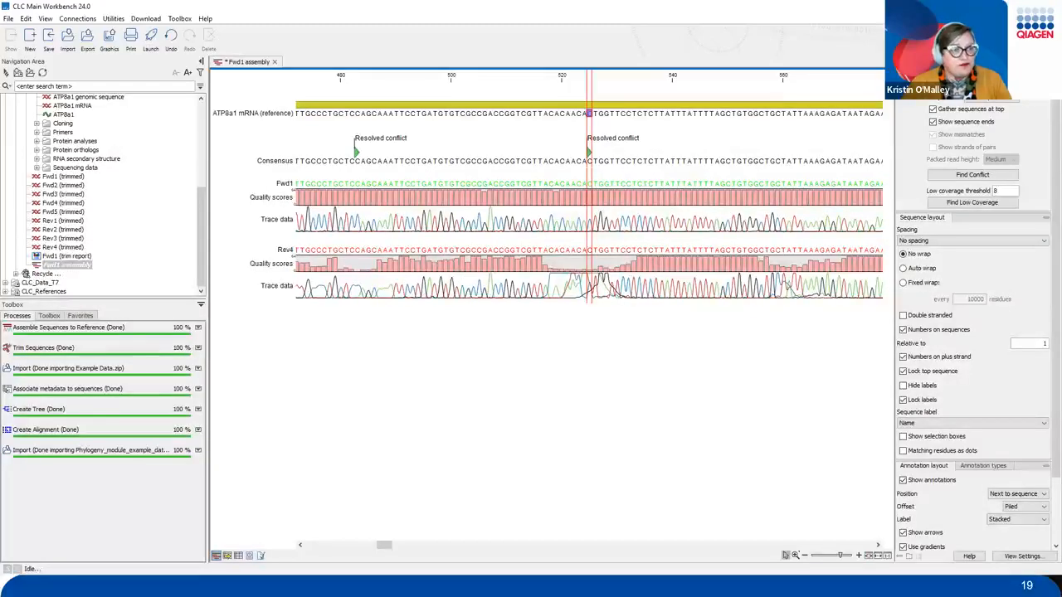
pyautogui.click(708, 387)
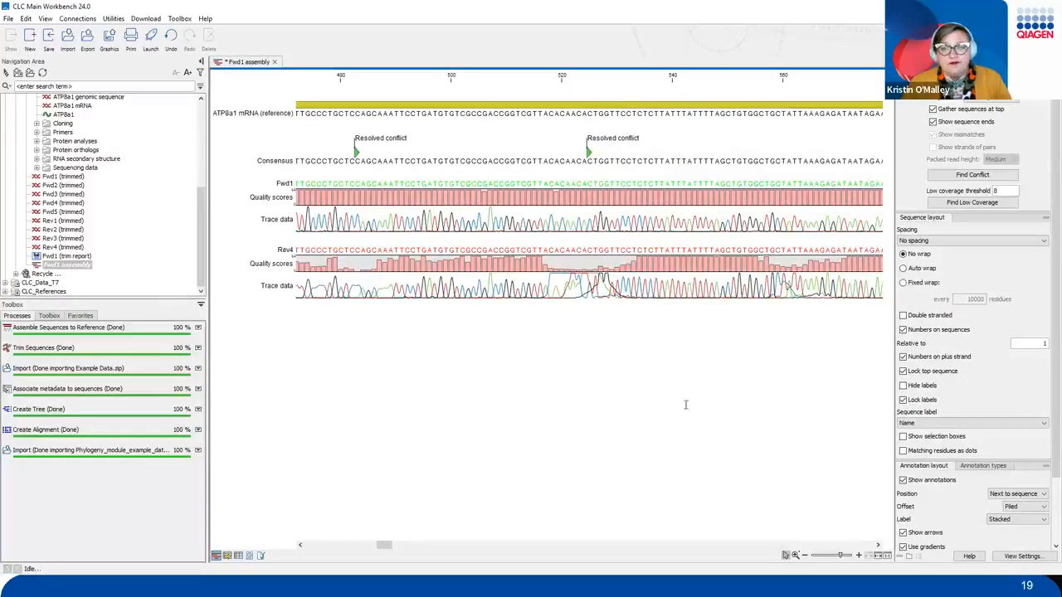
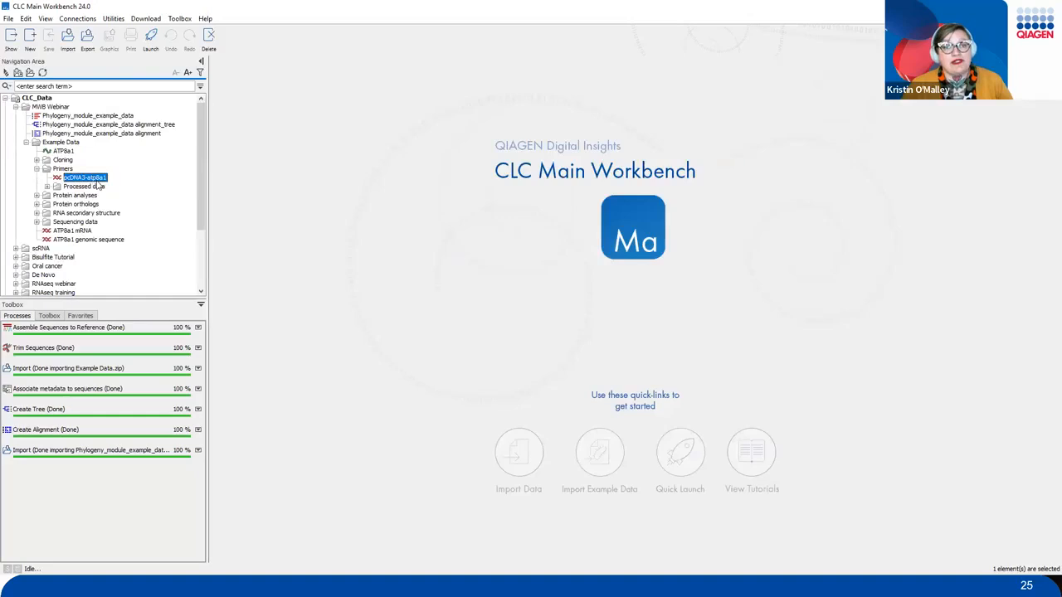
# Open the pcDNA3-atp8a1 sequence from the Primers folder and fit its whole length in the view.
pyautogui.click(94, 179)
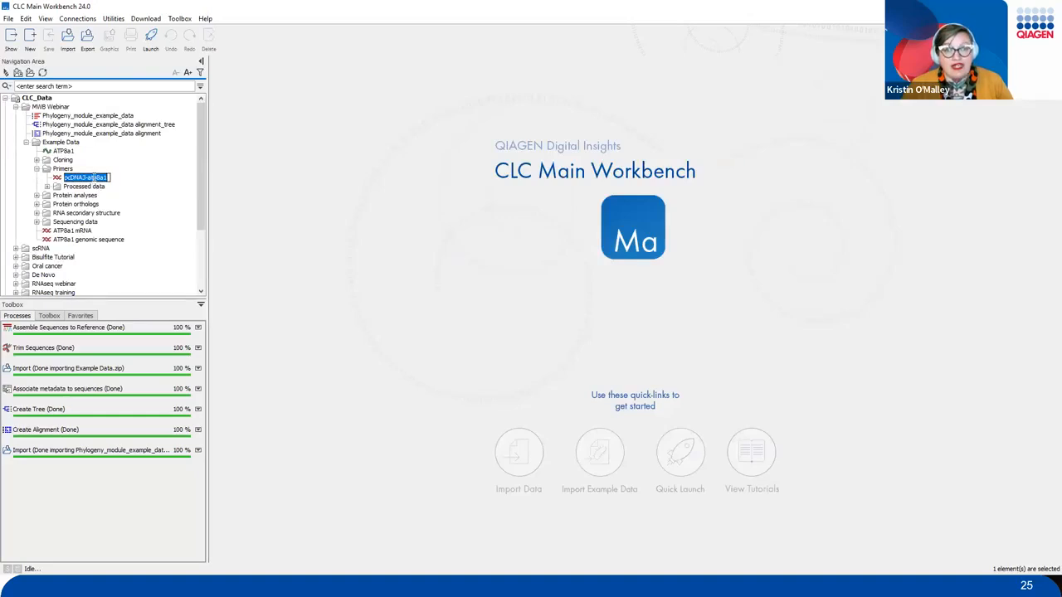
pyautogui.click(129, 190)
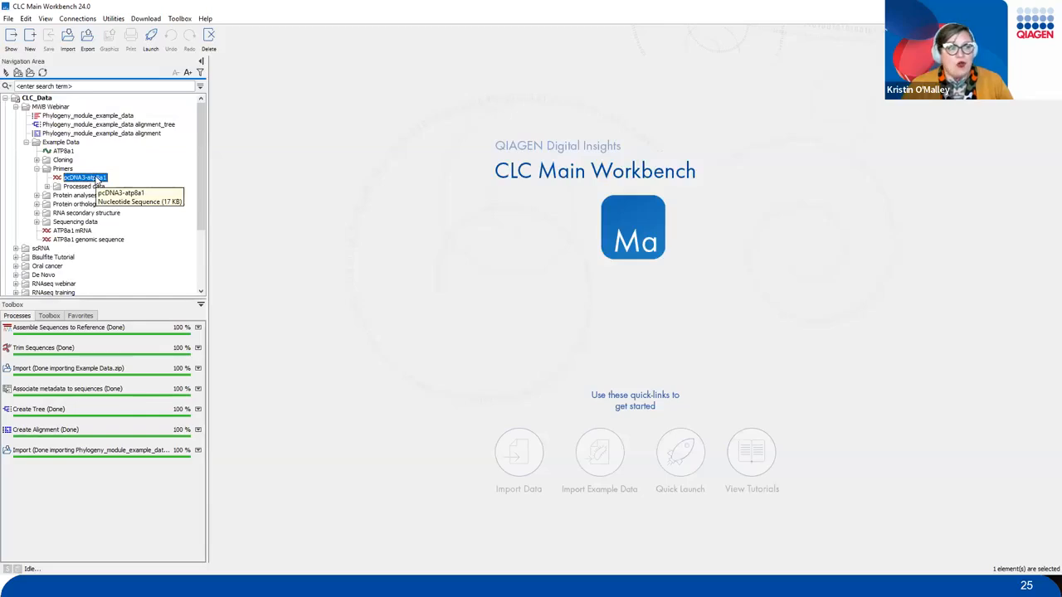
pyautogui.doubleClick(95, 178)
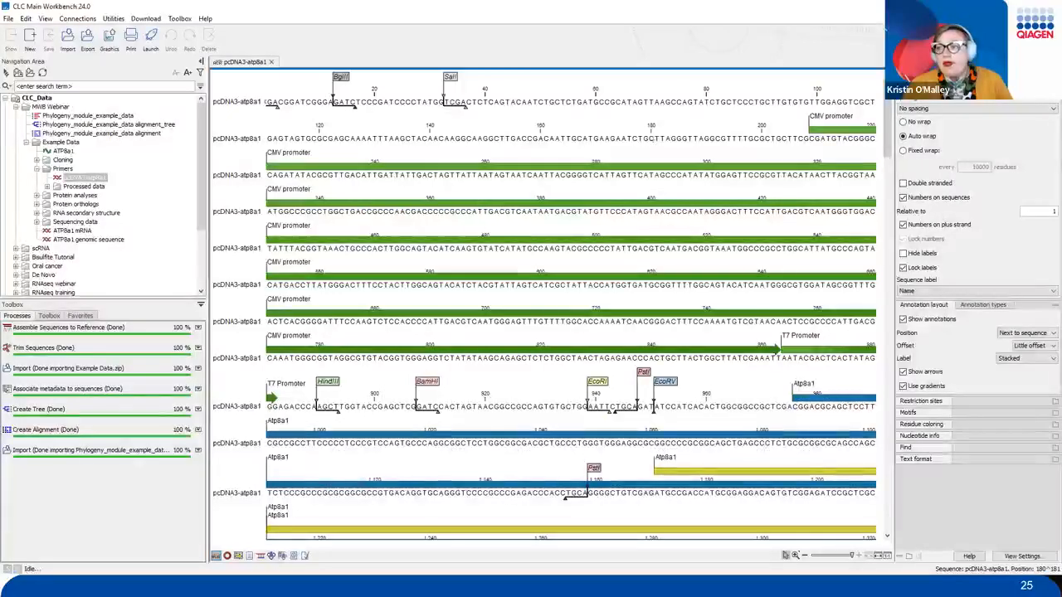
pyautogui.moveTo(660, 140)
pyautogui.mouseDown()
pyautogui.moveTo(858, 147)
pyautogui.moveTo(838, 117)
pyautogui.moveTo(888, 136)
pyautogui.moveTo(844, 176)
pyautogui.mouseUp()
pyautogui.moveTo(884, 48); pyautogui.dragTo(883, 104)
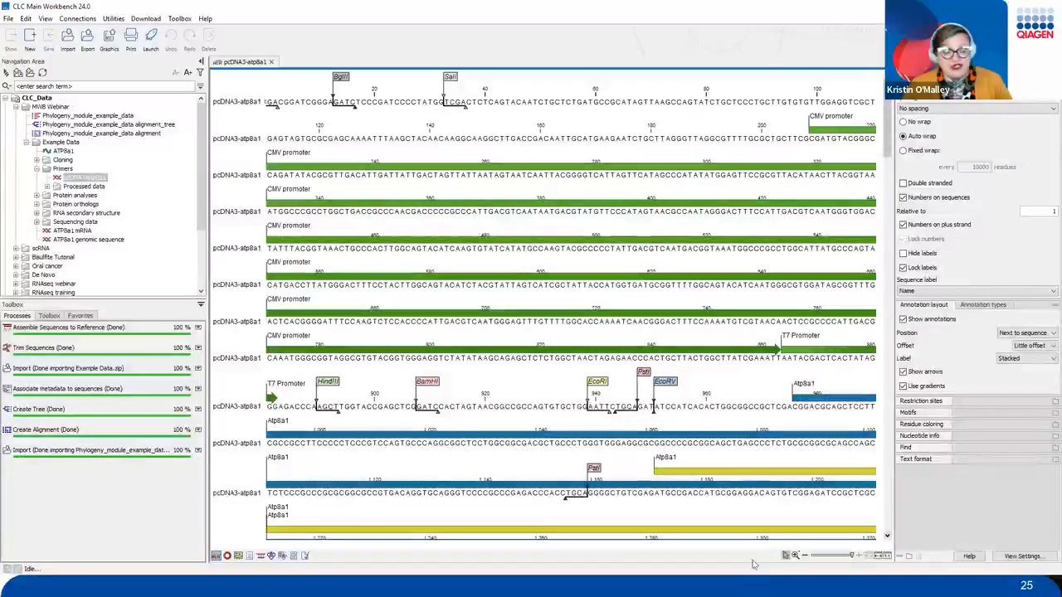
pyautogui.moveTo(767, 545)
pyautogui.mouseDown()
pyautogui.moveTo(928, 572)
pyautogui.moveTo(908, 568)
pyautogui.mouseUp()
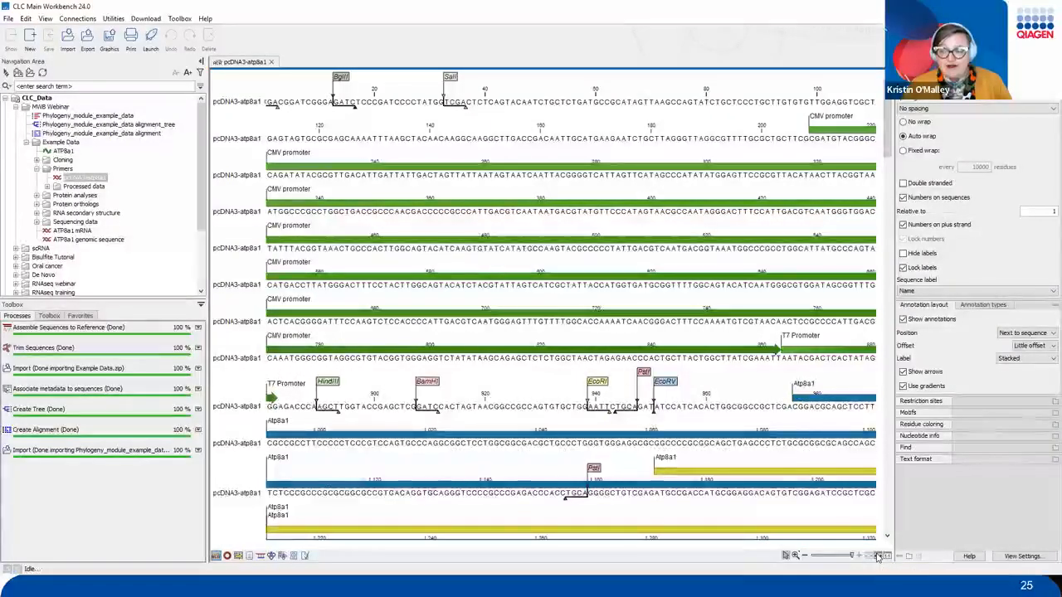
pyautogui.click(877, 557)
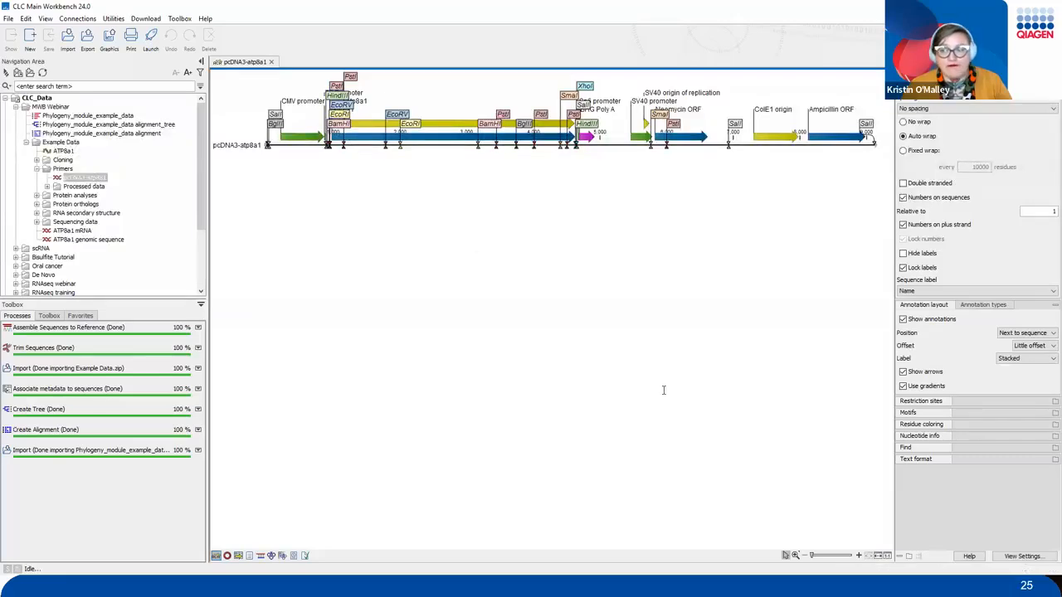
pyautogui.moveTo(672, 448)
pyautogui.mouseDown()
pyautogui.moveTo(876, 432)
pyautogui.moveTo(888, 422)
pyautogui.moveTo(868, 457)
pyautogui.mouseUp()
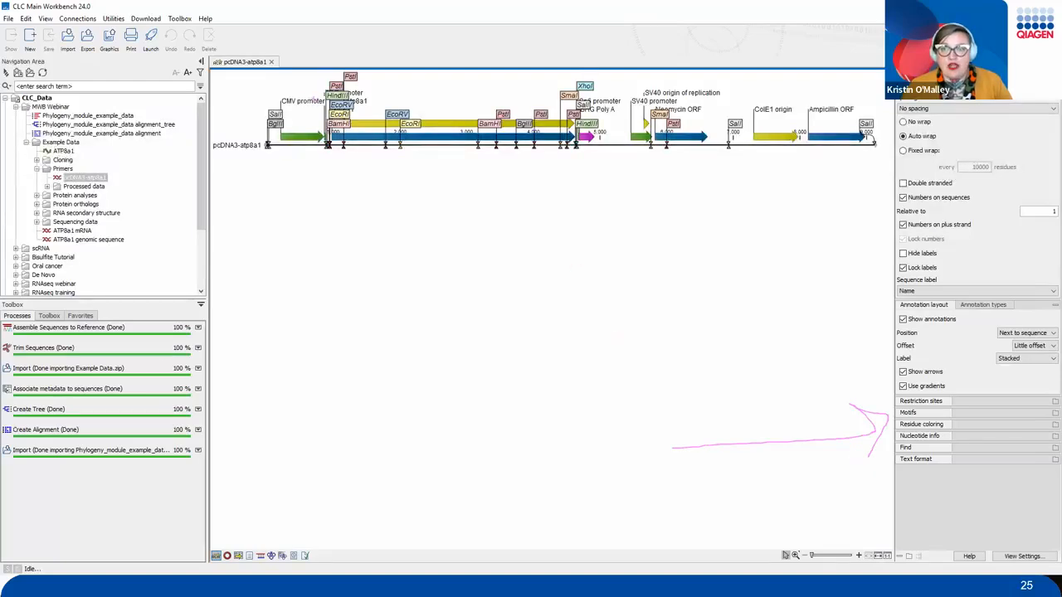
pyautogui.moveTo(332, 70)
pyautogui.mouseDown()
pyautogui.moveTo(357, 137)
pyautogui.moveTo(316, 65)
pyautogui.mouseUp()
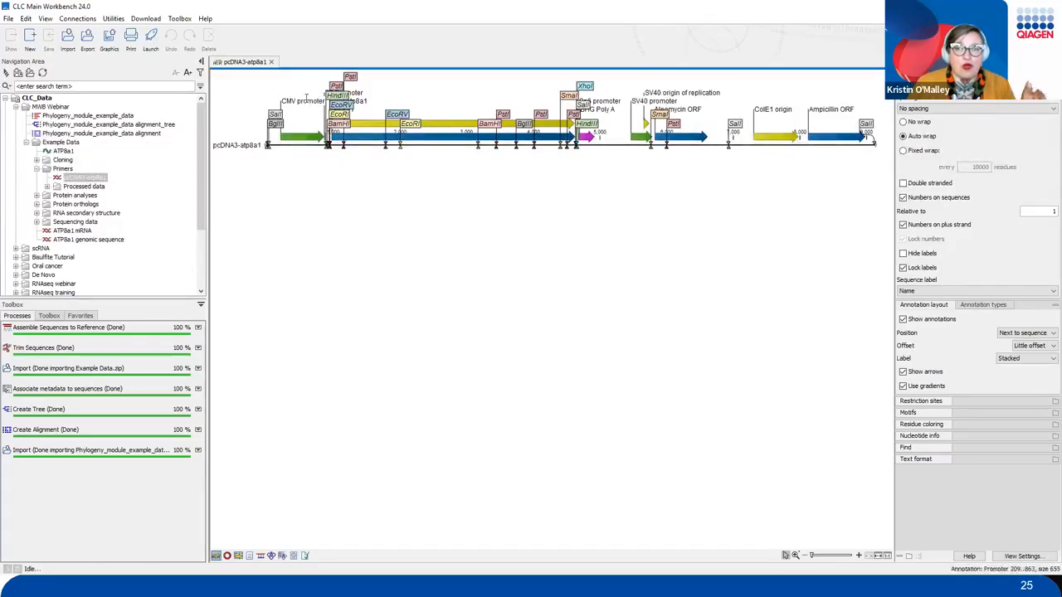
pyautogui.moveTo(252, 84)
pyautogui.mouseDown()
pyautogui.moveTo(354, 193)
pyautogui.moveTo(330, 182)
pyautogui.moveTo(383, 220)
pyautogui.mouseUp()
pyautogui.moveTo(377, 163)
pyautogui.mouseDown()
pyautogui.moveTo(356, 178)
pyautogui.moveTo(426, 184)
pyautogui.mouseUp()
pyautogui.press('Escape')
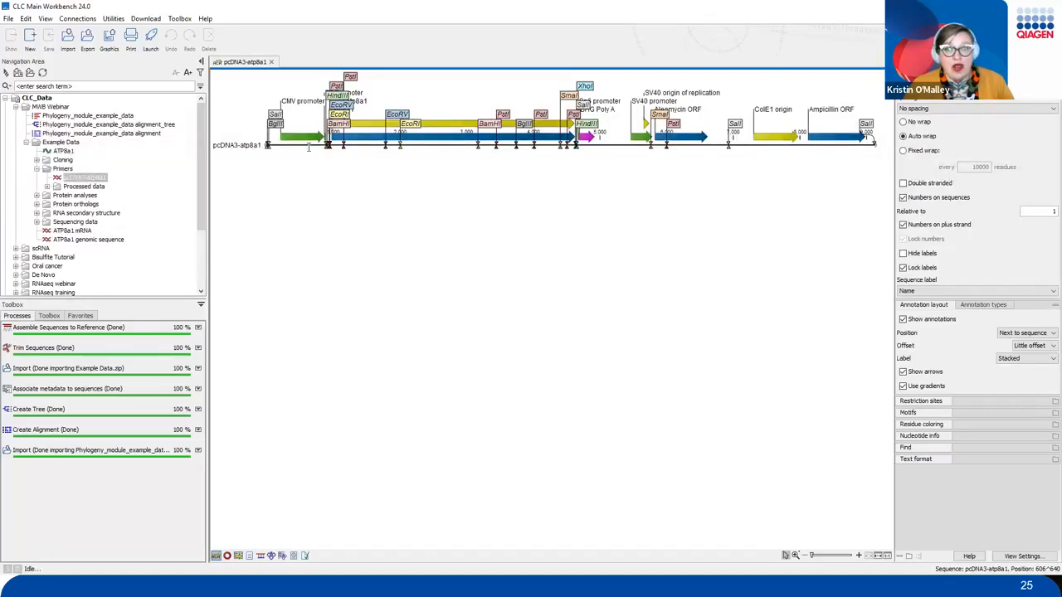
pyautogui.moveTo(308, 145); pyautogui.dragTo(321, 145)
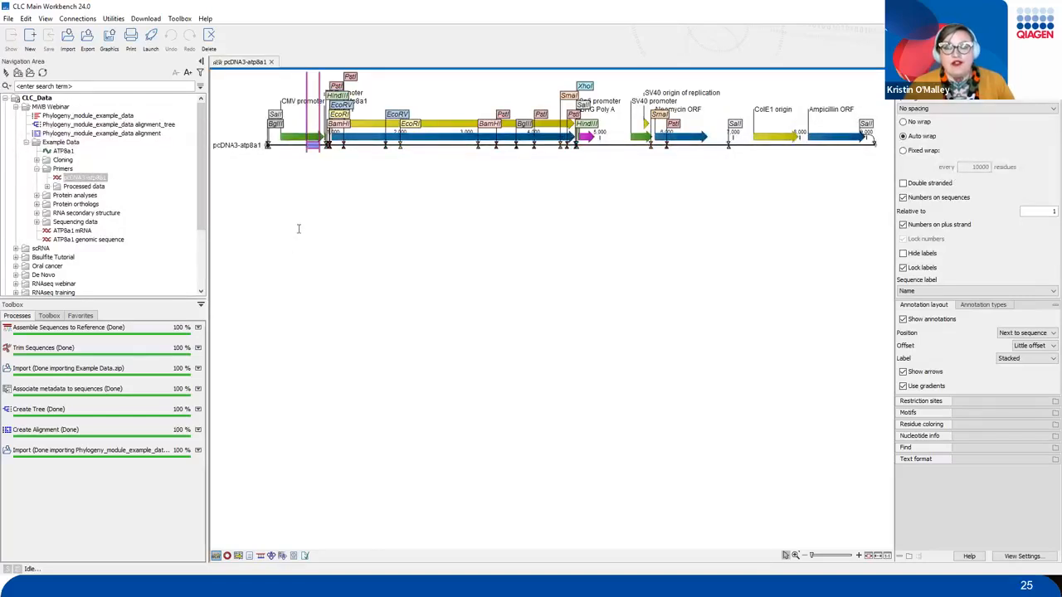
pyautogui.moveTo(307, 141); pyautogui.dragTo(320, 141)
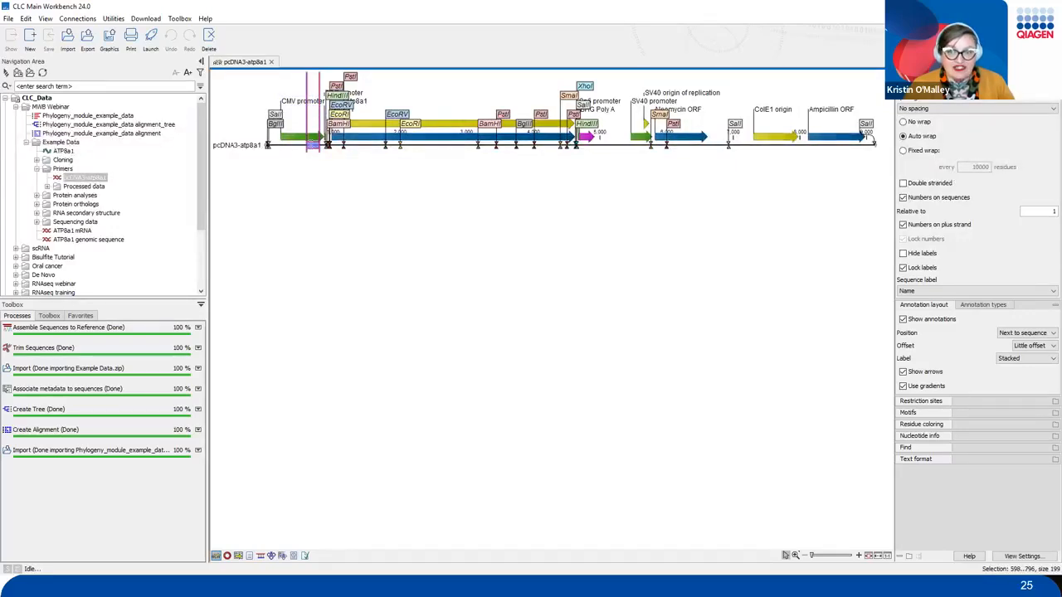
pyautogui.rightClick(311, 147)
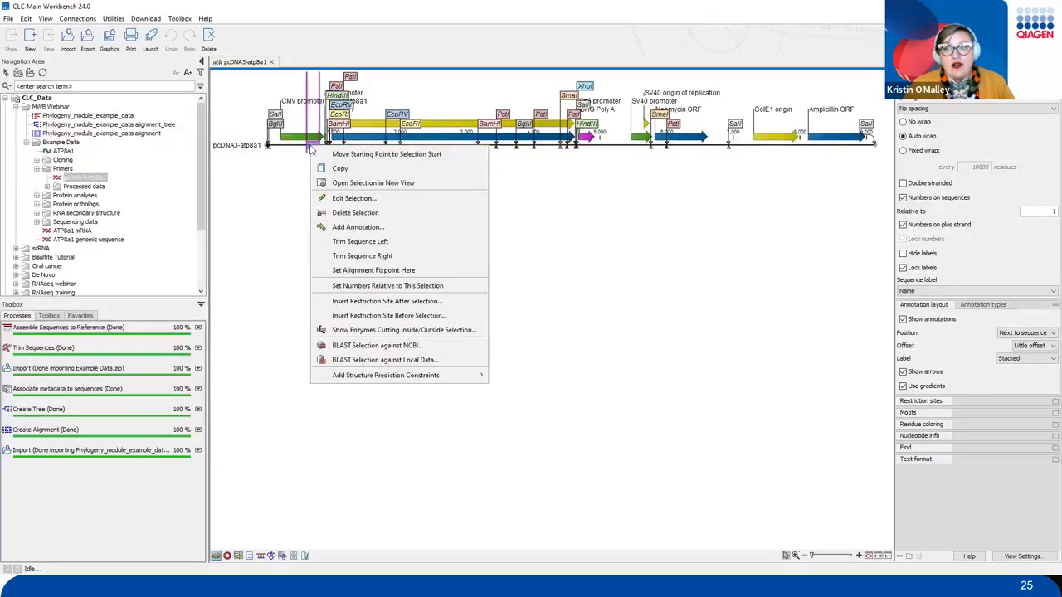
pyautogui.click(260, 227)
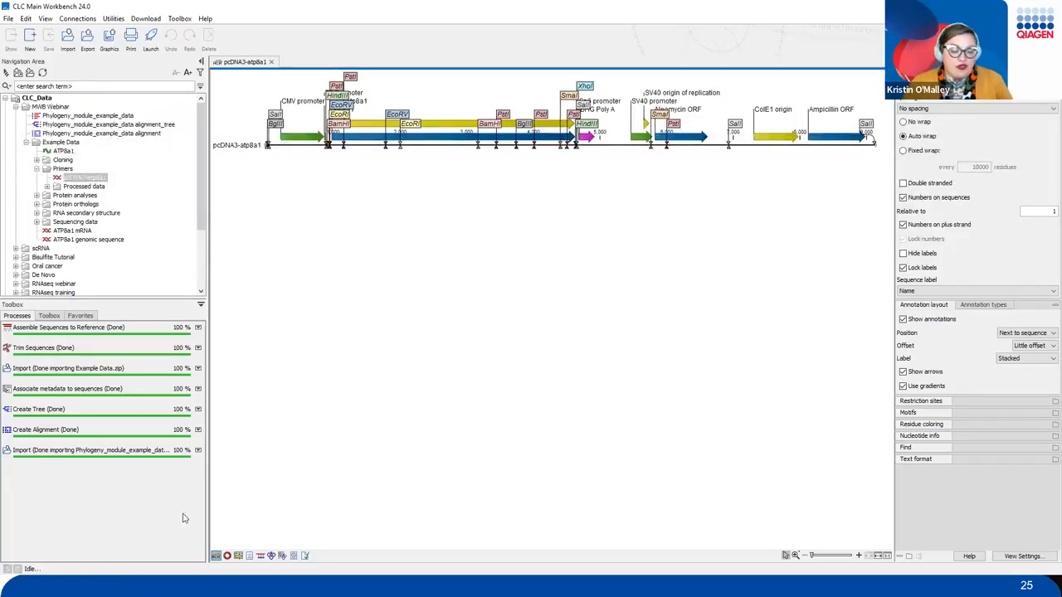
# Switch pcDNA3-atp8a1 to the primer designer view and fit the whole sequence in it.
pyautogui.moveTo(189, 535)
pyautogui.mouseDown()
pyautogui.moveTo(220, 573)
pyautogui.moveTo(370, 574)
pyautogui.moveTo(328, 569)
pyautogui.mouseUp()
pyautogui.moveTo(263, 406); pyautogui.dragTo(273, 534)
pyautogui.moveTo(257, 517)
pyautogui.mouseDown()
pyautogui.moveTo(273, 534)
pyautogui.moveTo(293, 488)
pyautogui.mouseUp()
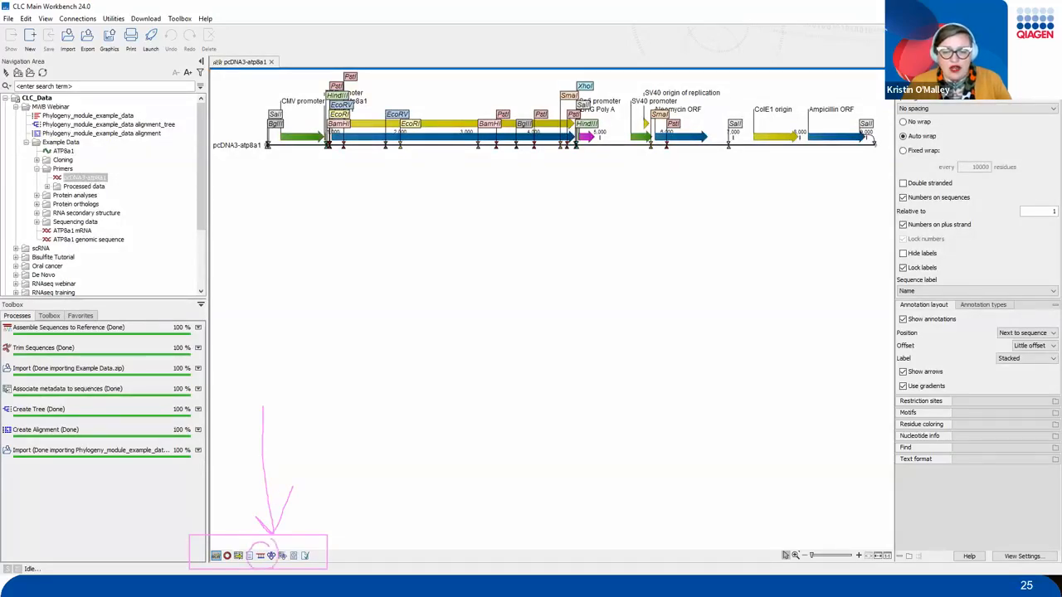
pyautogui.press('Escape')
pyautogui.click(260, 556)
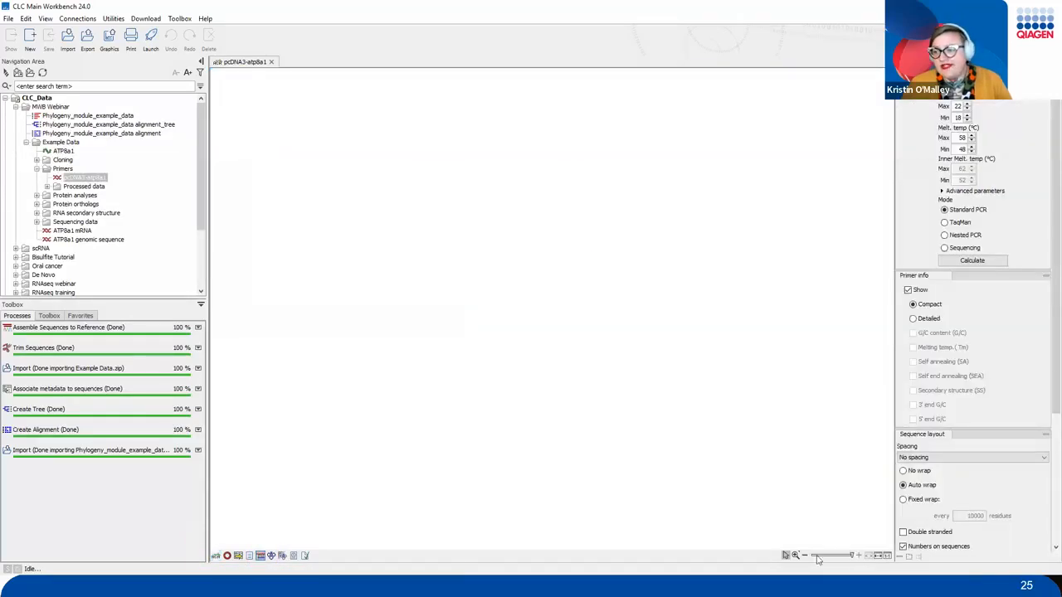
pyautogui.click(879, 559)
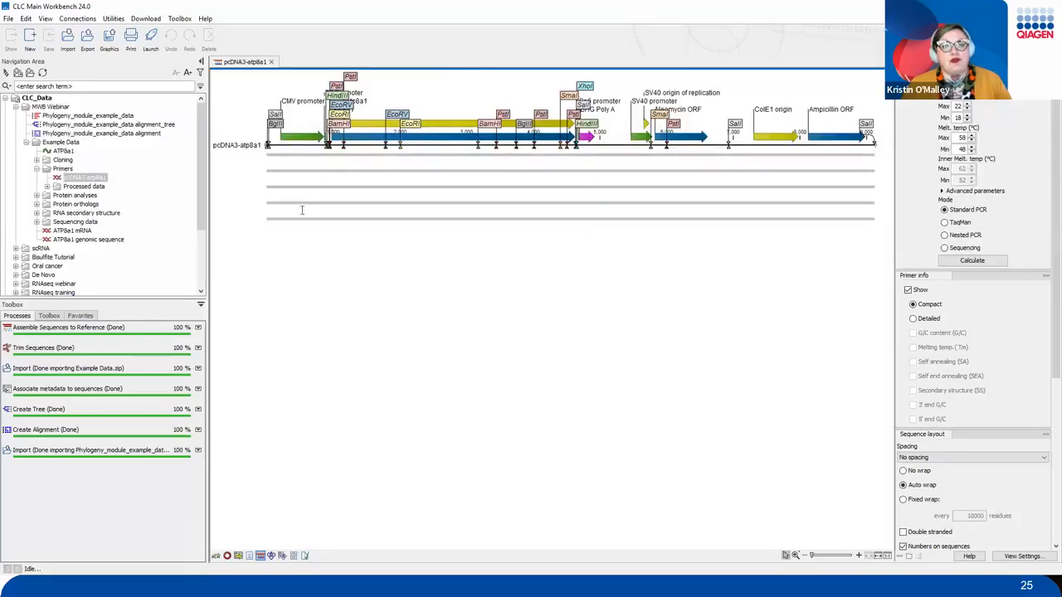
# Define a forward primer region from about position 615 to 830, near the end of the CMV promoter.
pyautogui.moveTo(308, 143); pyautogui.dragTo(321, 143)
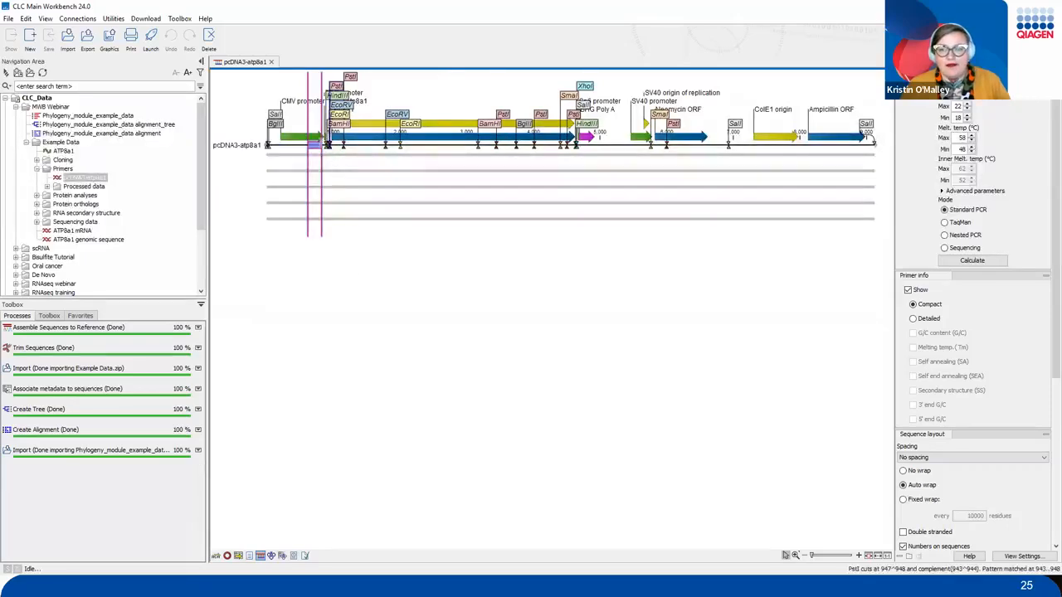
pyautogui.rightClick(317, 147)
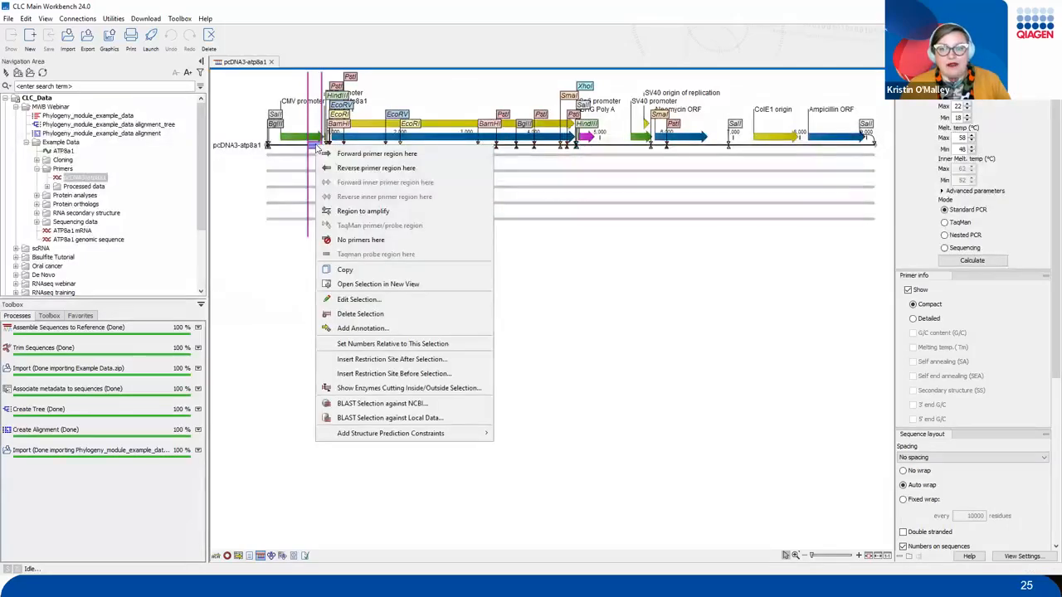
pyautogui.click(376, 154)
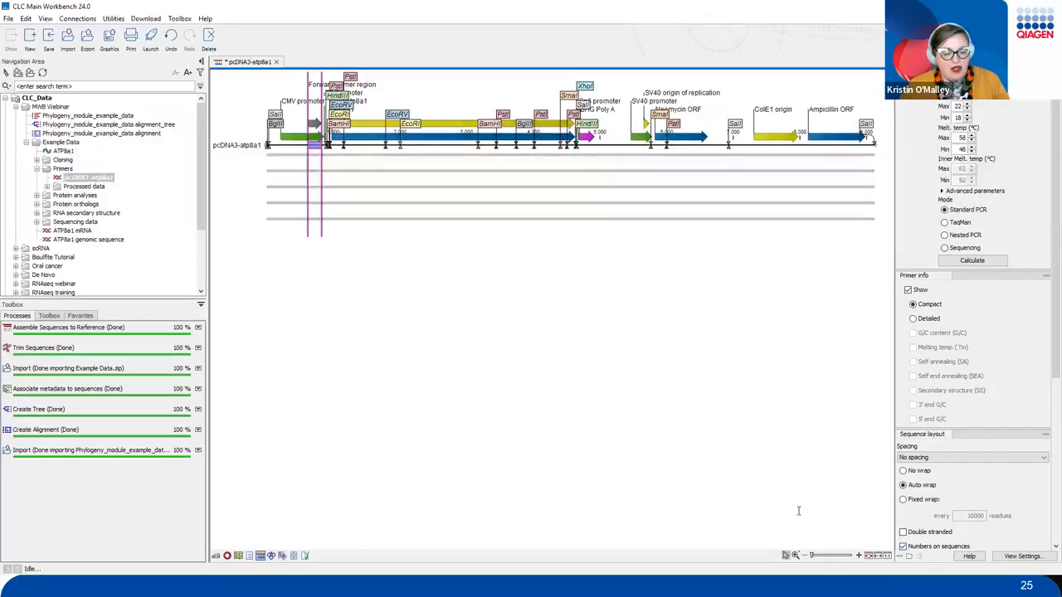
# Zoom in on the forward primer region and examine the candidate primer indicators for lengths 18 to 22 alongside the primer parameters.
pyautogui.moveTo(918, 587); pyautogui.dragTo(908, 580)
pyautogui.moveTo(853, 489)
pyautogui.mouseDown()
pyautogui.moveTo(888, 551)
pyautogui.moveTo(860, 557)
pyautogui.moveTo(859, 535)
pyautogui.moveTo(865, 569)
pyautogui.mouseUp()
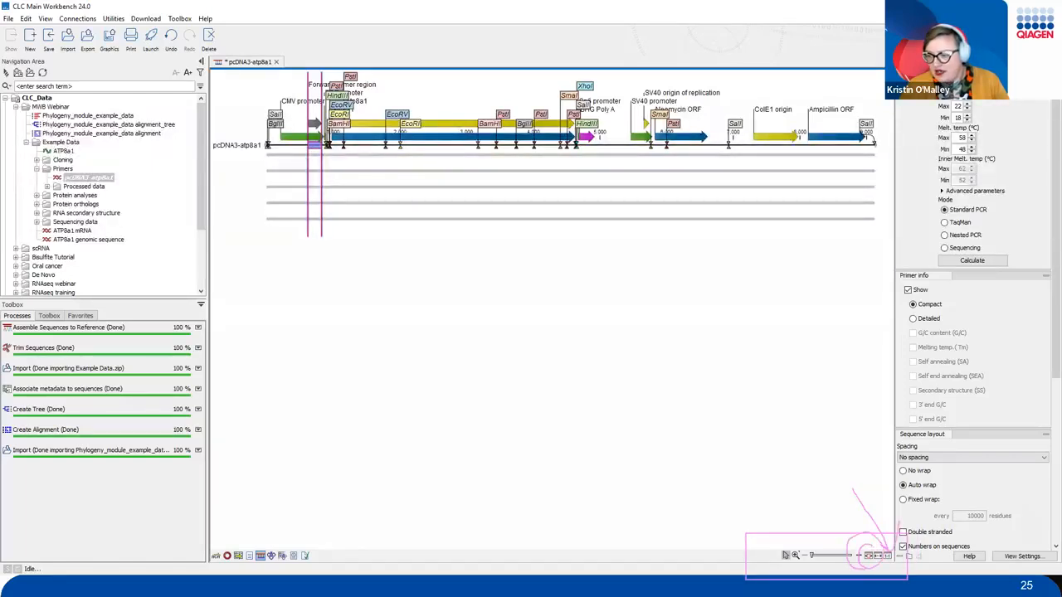
pyautogui.press('Escape')
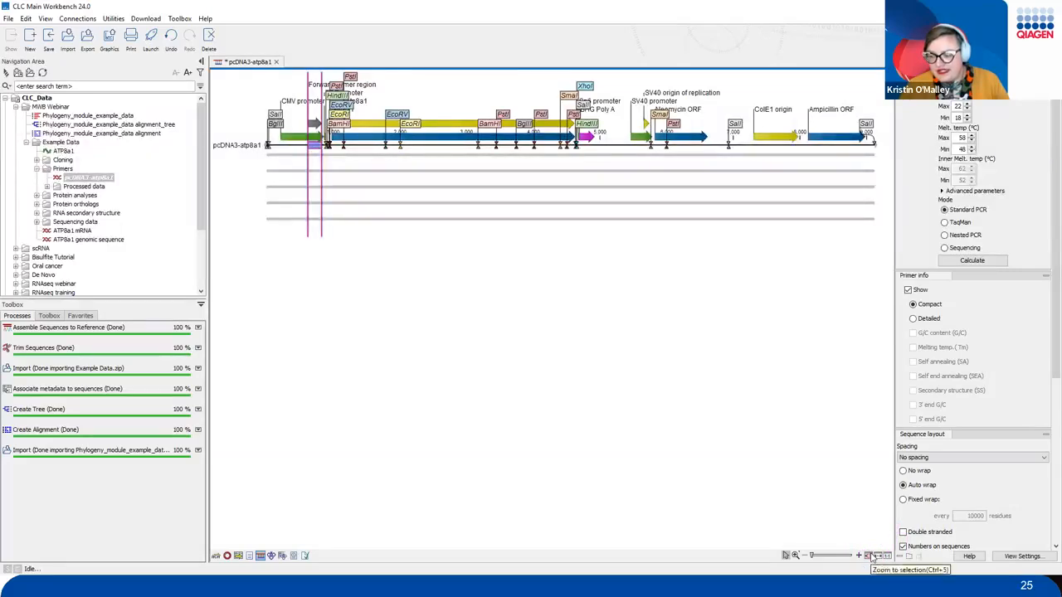
pyautogui.click(871, 556)
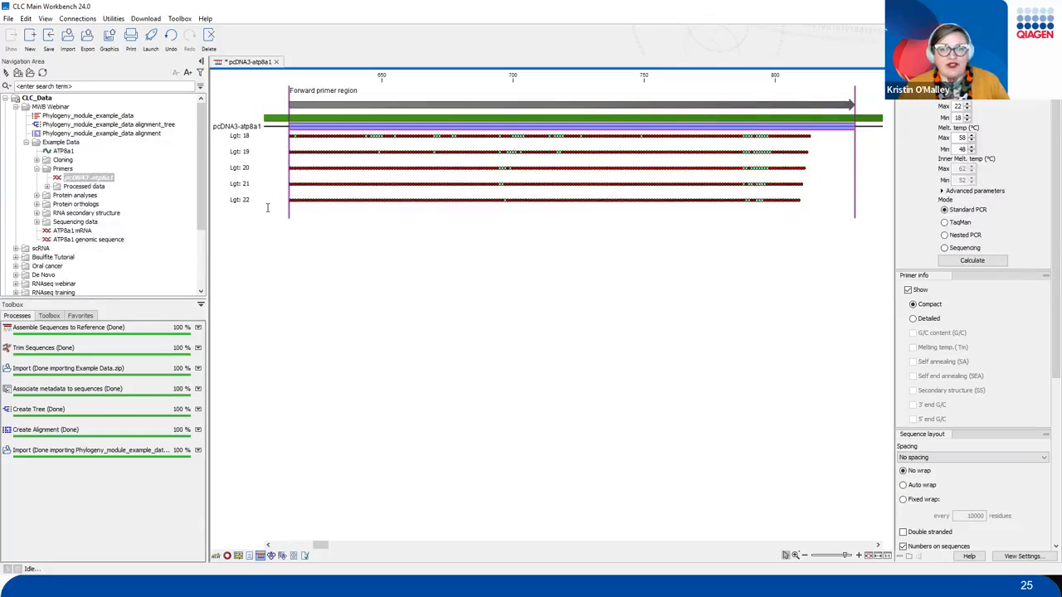
pyautogui.click(249, 135)
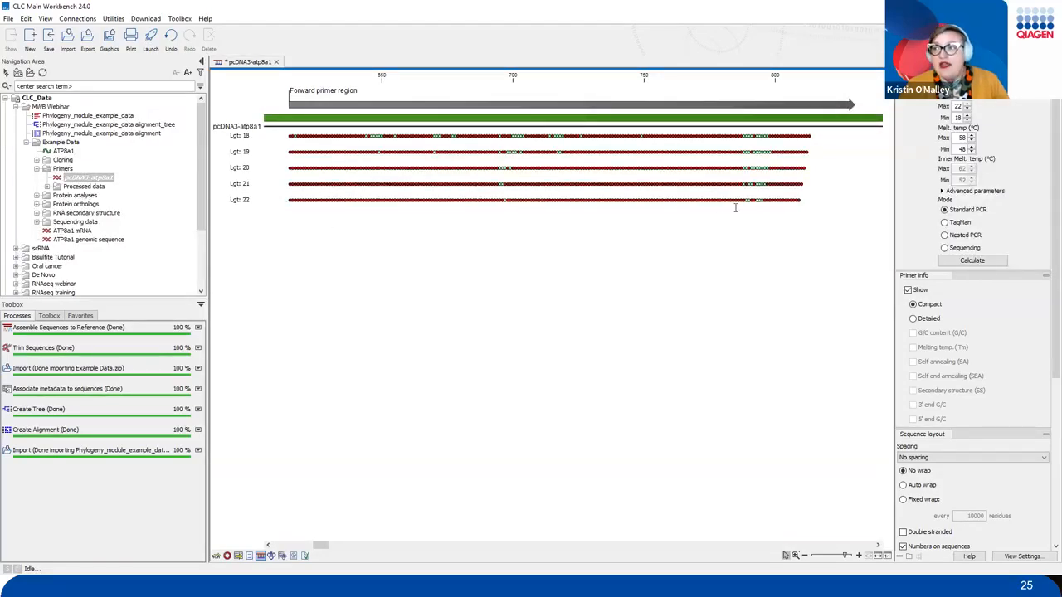
pyautogui.moveTo(654, 371)
pyautogui.mouseDown()
pyautogui.moveTo(855, 255)
pyautogui.moveTo(908, 197)
pyautogui.moveTo(888, 176)
pyautogui.moveTo(939, 182)
pyautogui.moveTo(929, 206)
pyautogui.mouseUp()
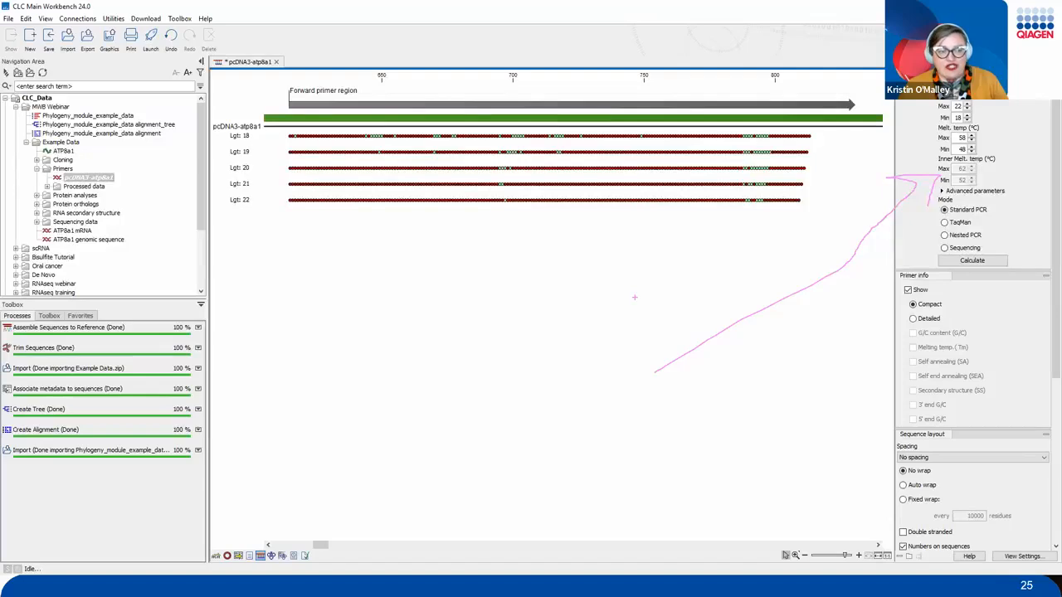
pyautogui.press('Escape')
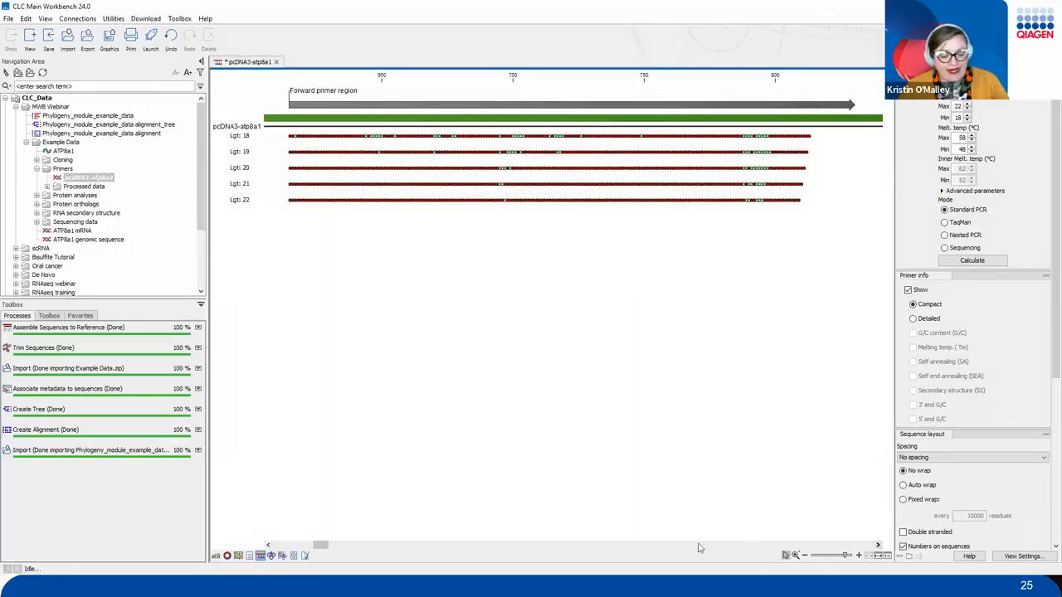
pyautogui.moveTo(726, 542)
pyautogui.mouseDown()
pyautogui.moveTo(840, 573)
pyautogui.moveTo(908, 566)
pyautogui.mouseUp()
pyautogui.press('Escape')
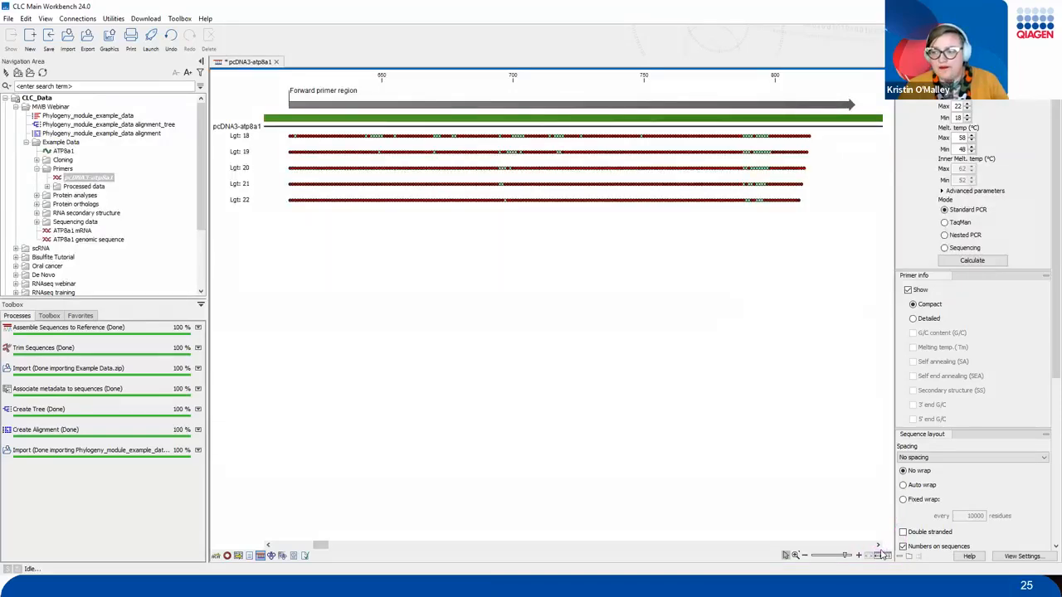
# Fit the whole sequence in the view and define a reverse primer region at positions 1080 to 1269, near the start of atp8a1.
pyautogui.click(879, 556)
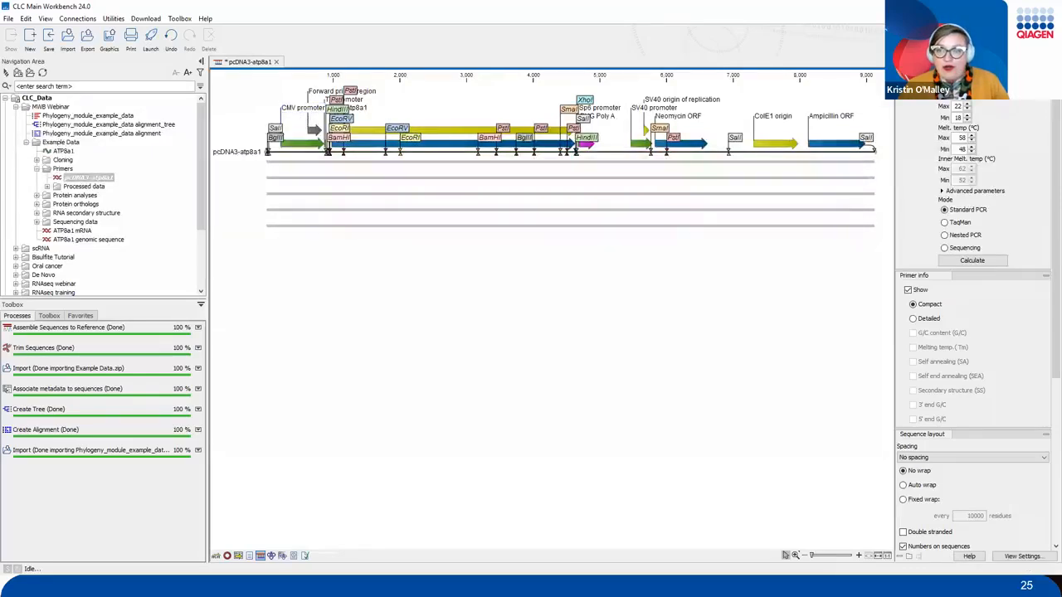
pyautogui.moveTo(316, 138); pyautogui.dragTo(315, 294)
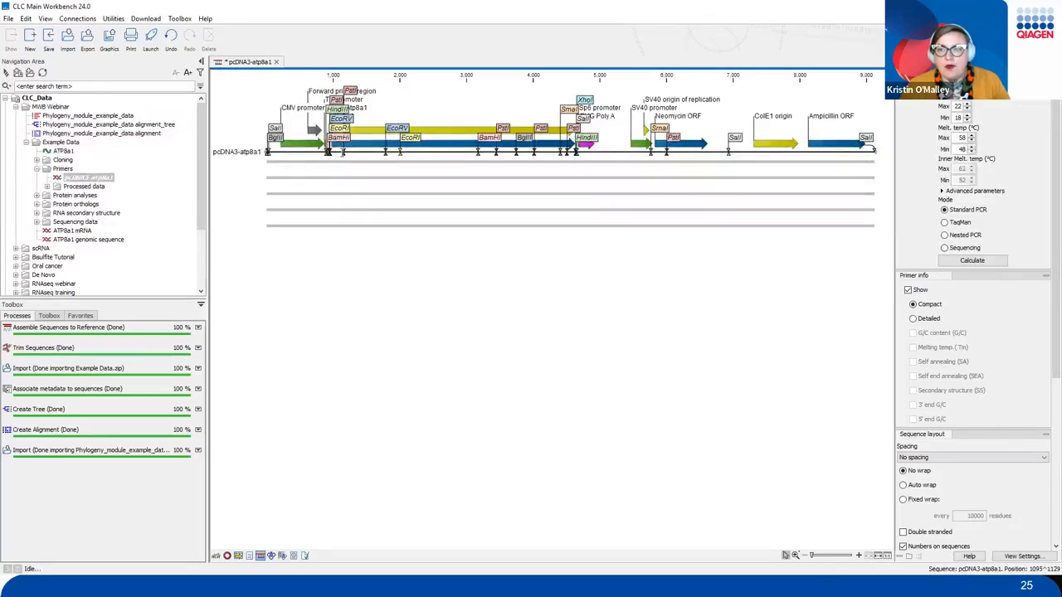
pyautogui.moveTo(337, 152); pyautogui.dragTo(351, 152)
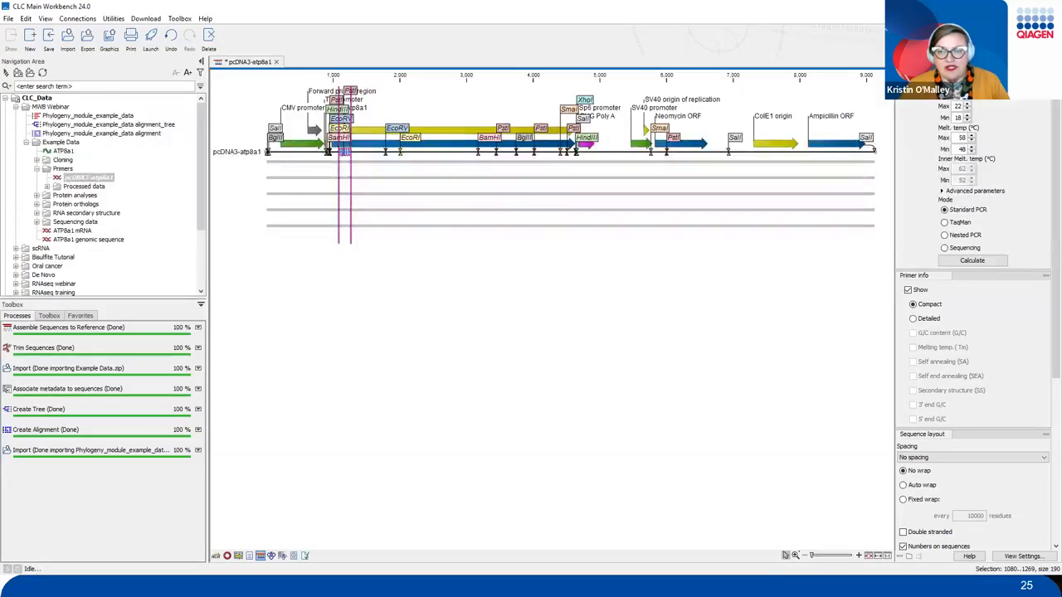
pyautogui.rightClick(344, 153)
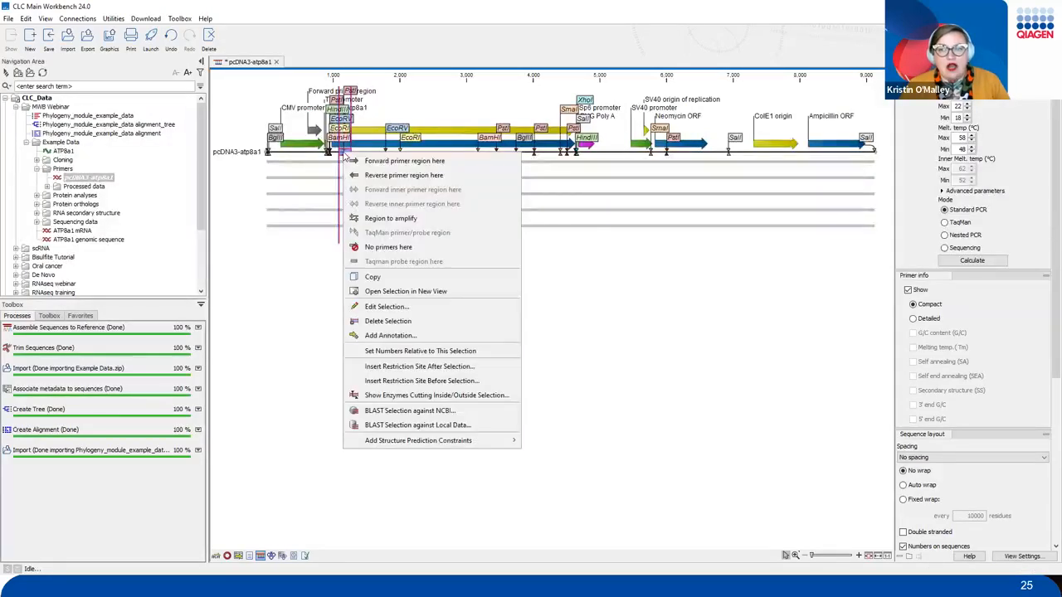
pyautogui.click(455, 178)
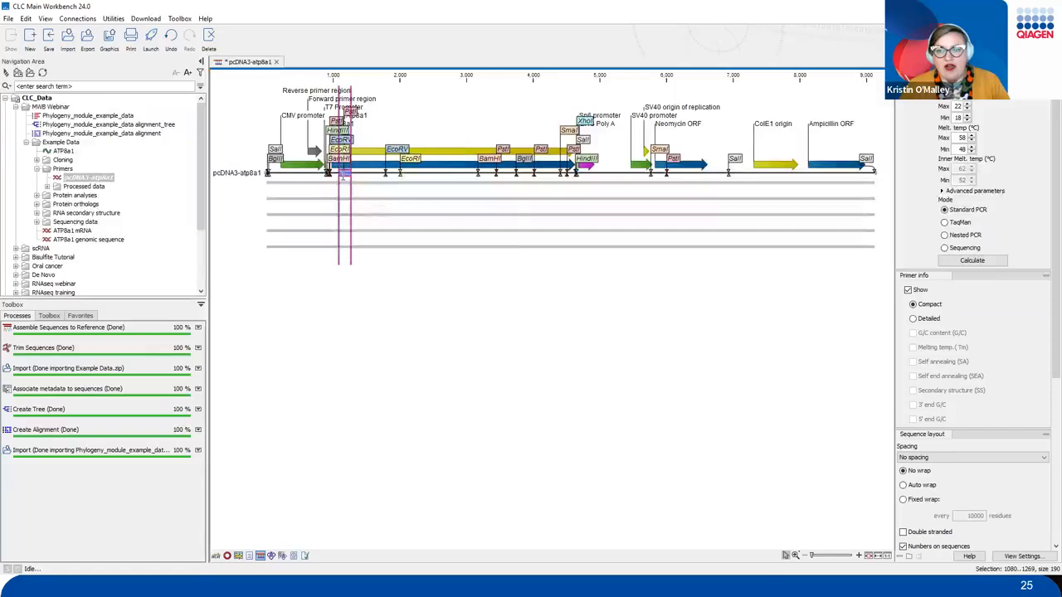
pyautogui.rightClick(344, 173)
pyautogui.click(499, 239)
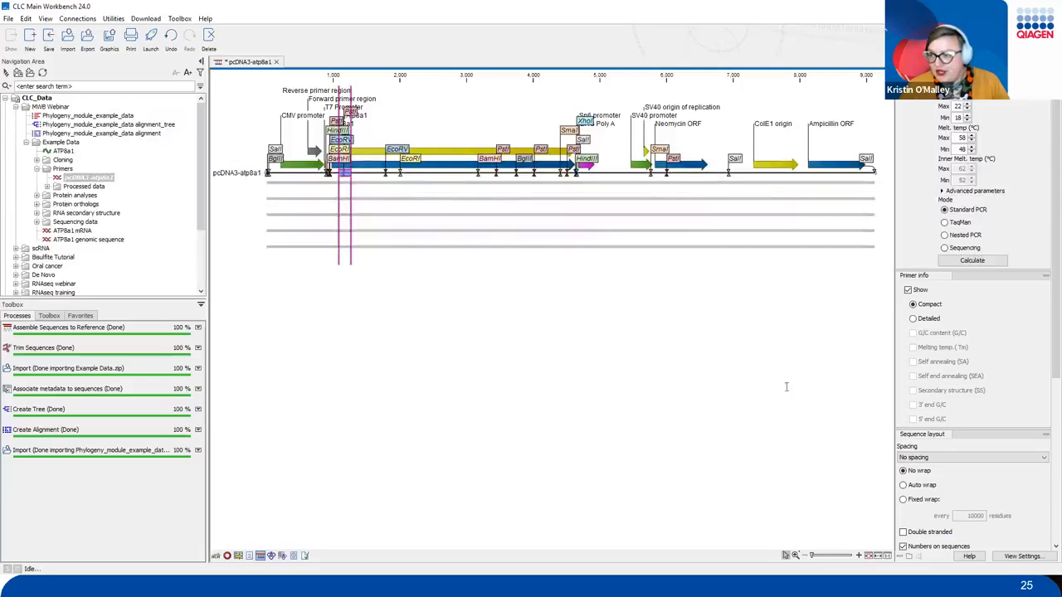
# Calculate standard PCR primer pairs for the forward and reverse primer regions, accepting the proposed calculation parameters.
pyautogui.moveTo(897, 237)
pyautogui.mouseDown()
pyautogui.moveTo(921, 269)
pyautogui.moveTo(1036, 283)
pyautogui.mouseUp()
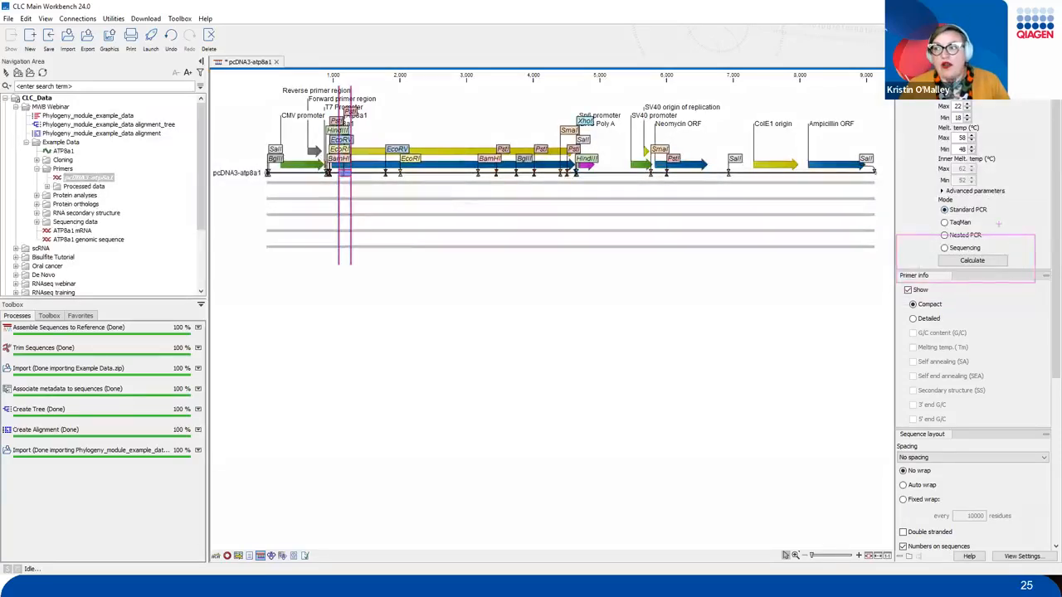
pyautogui.moveTo(988, 233); pyautogui.dragTo(1019, 186)
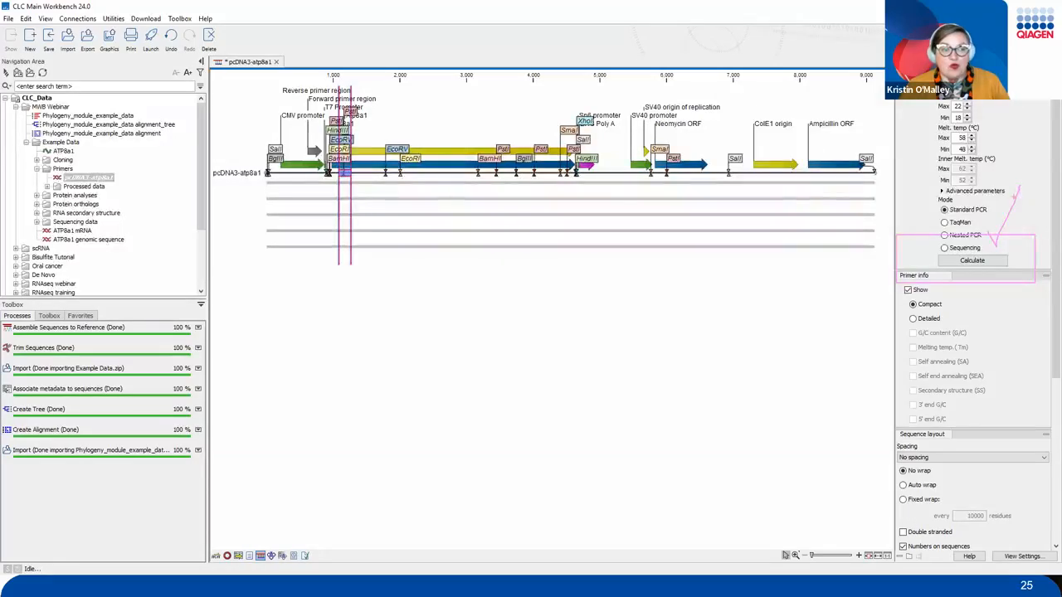
pyautogui.moveTo(996, 236)
pyautogui.mouseDown()
pyautogui.moveTo(946, 239)
pyautogui.moveTo(1047, 289)
pyautogui.moveTo(950, 217)
pyautogui.moveTo(963, 189)
pyautogui.mouseUp()
pyautogui.click(971, 260)
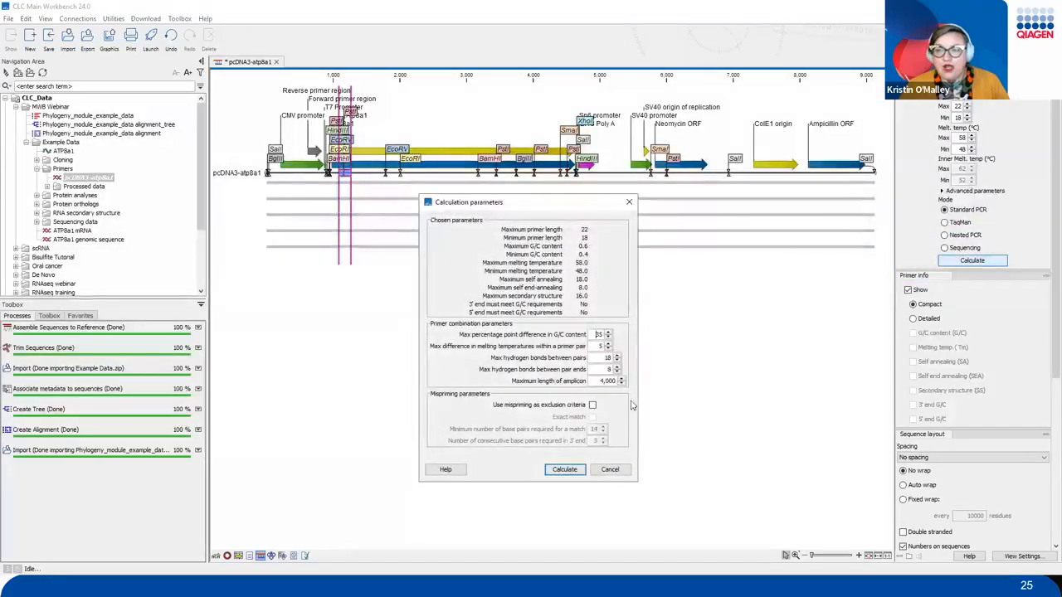
pyautogui.moveTo(410, 192)
pyautogui.mouseDown()
pyautogui.moveTo(413, 496)
pyautogui.moveTo(643, 496)
pyautogui.moveTo(645, 199)
pyautogui.mouseUp()
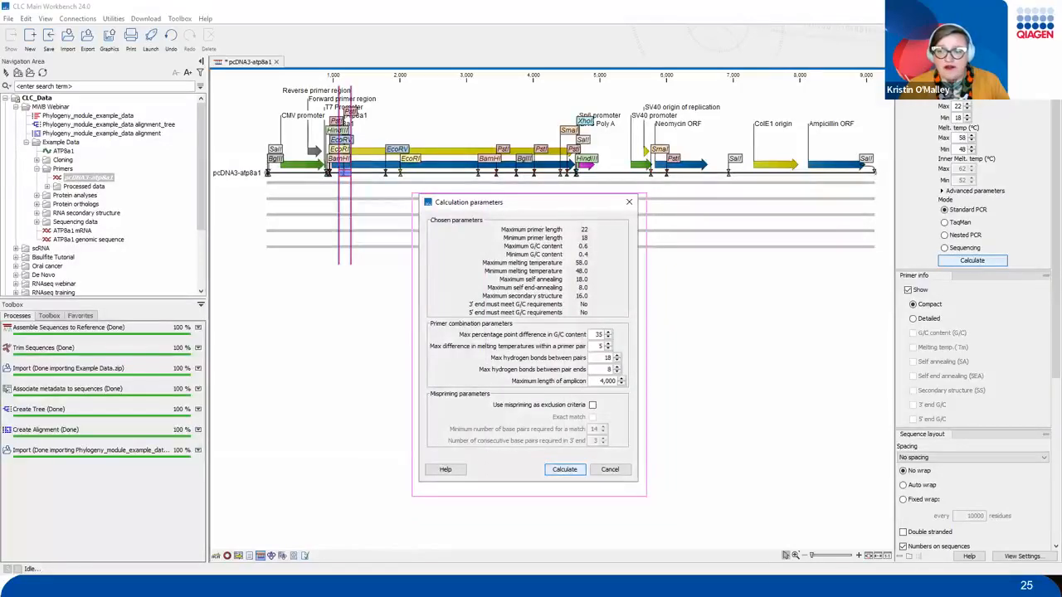
pyautogui.moveTo(679, 304); pyautogui.dragTo(620, 339)
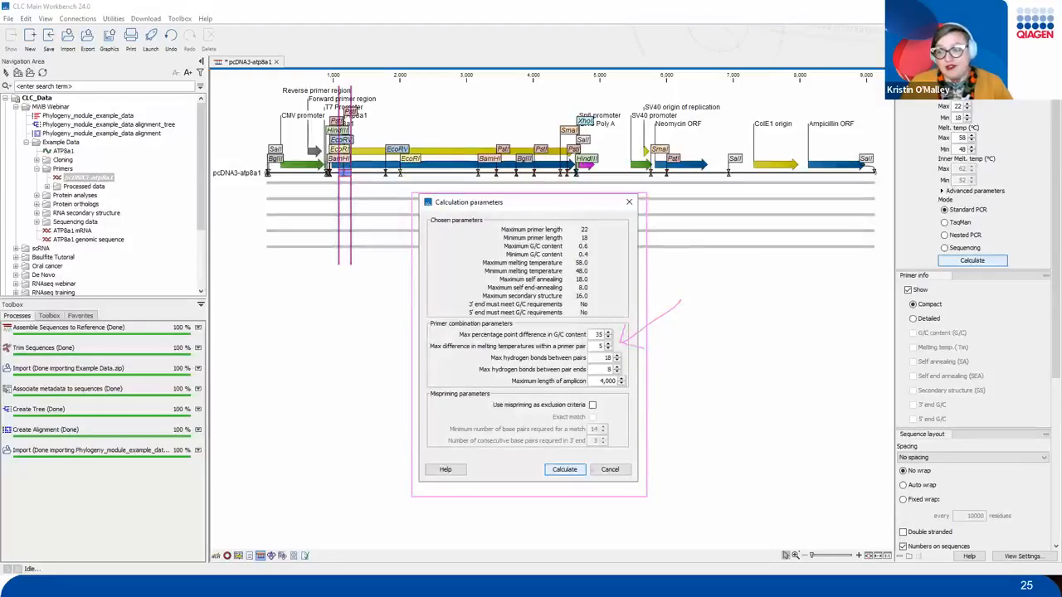
pyautogui.moveTo(592, 461)
pyautogui.mouseDown()
pyautogui.moveTo(569, 450)
pyautogui.moveTo(584, 496)
pyautogui.moveTo(552, 452)
pyautogui.mouseUp()
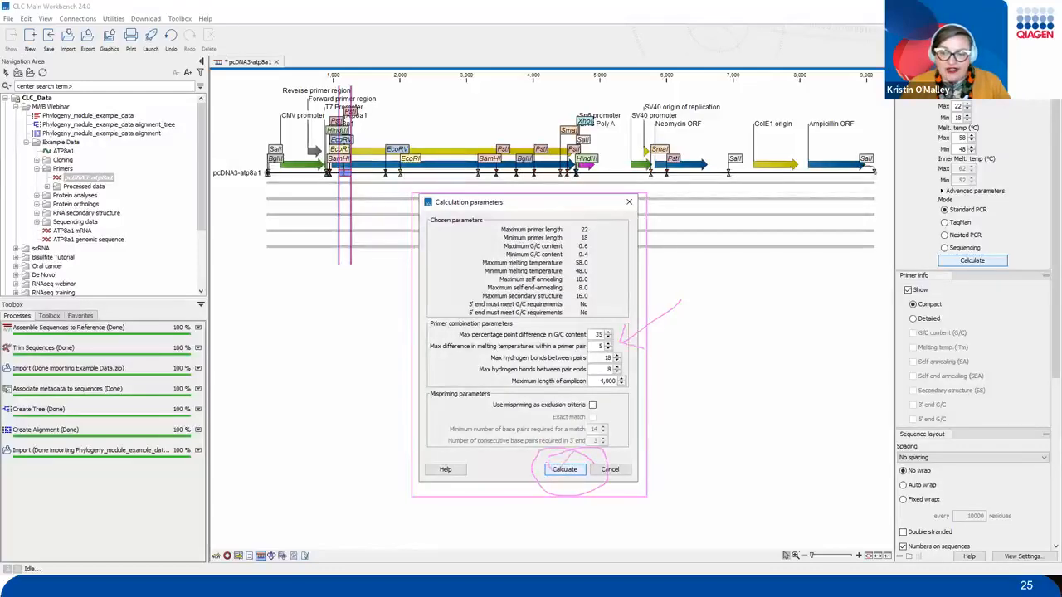
pyautogui.press('Escape')
pyautogui.click(564, 471)
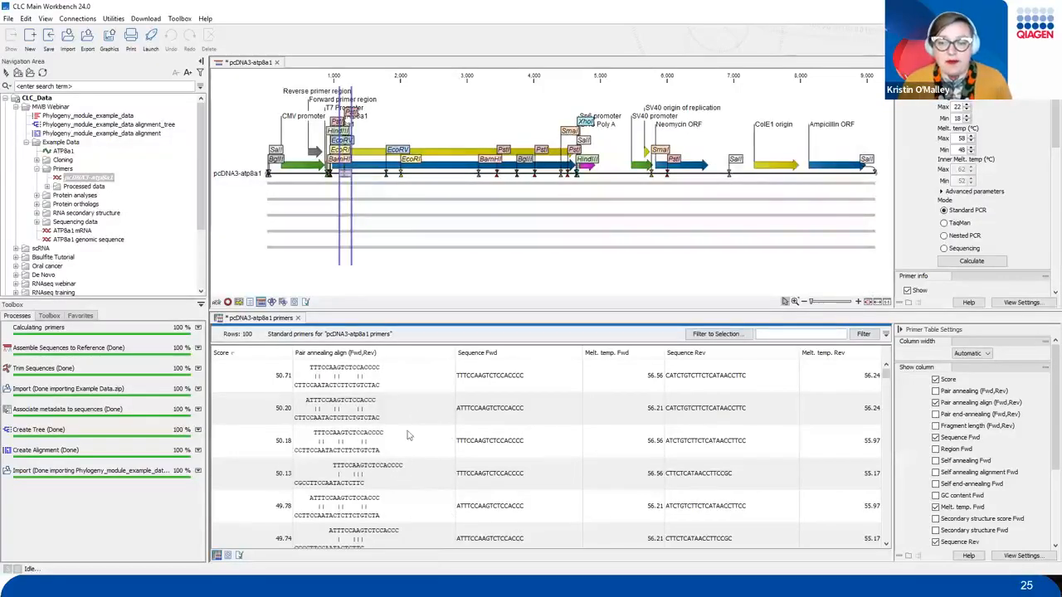
# Save the forward and reverse primers of the top-scoring pair in the primer table to the Webinar folder.
pyautogui.click(401, 379)
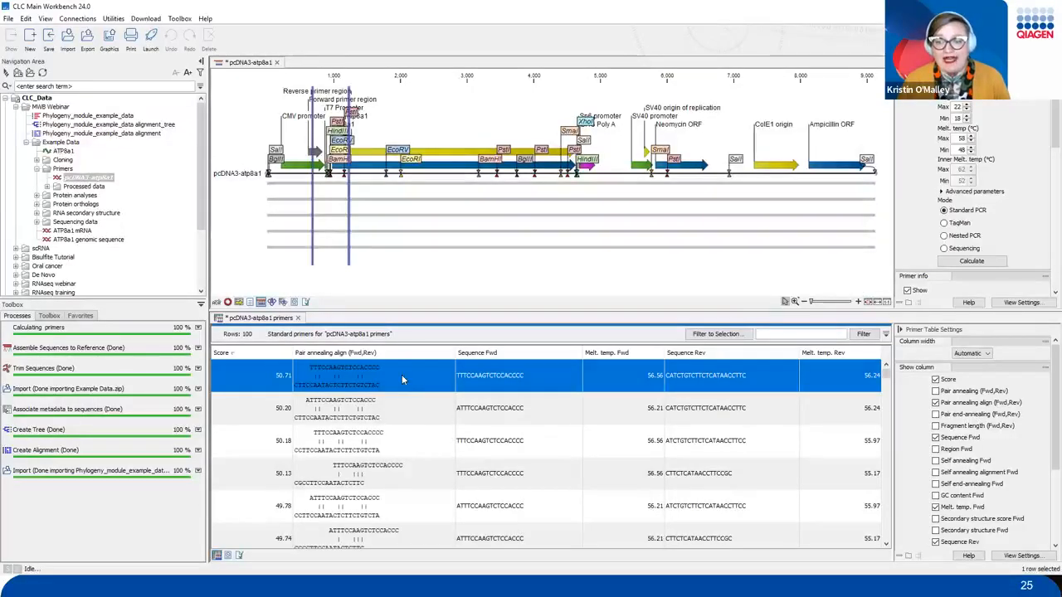
pyautogui.moveTo(415, 382); pyautogui.dragTo(463, 289)
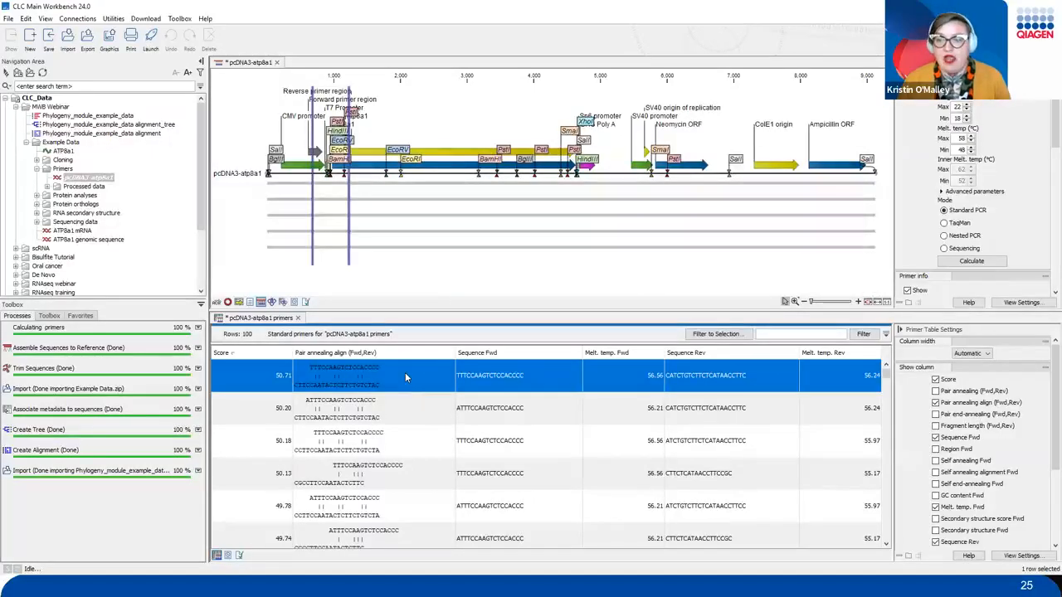
pyautogui.rightClick(406, 378)
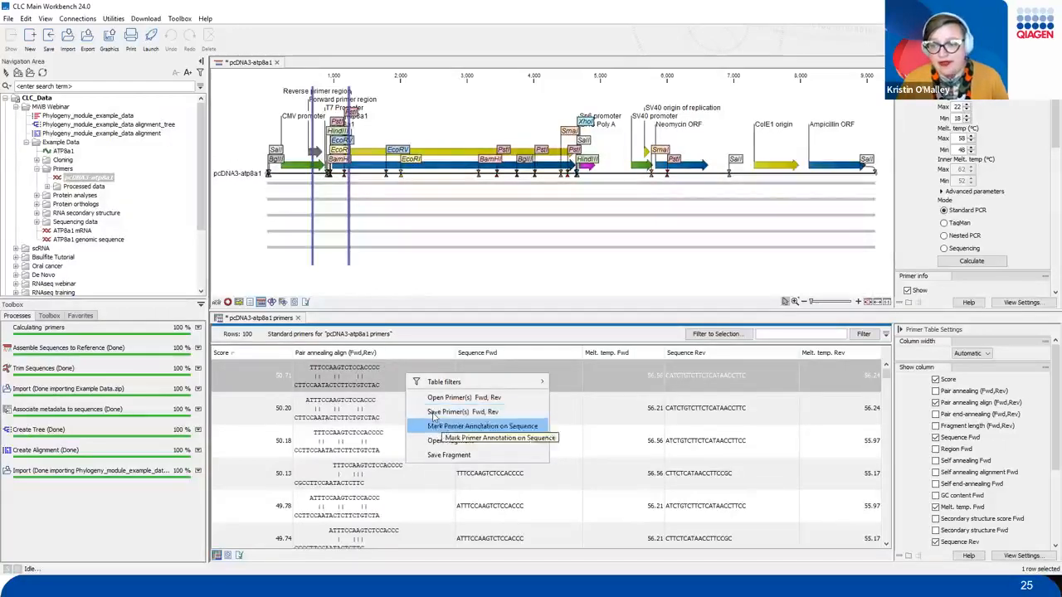
pyautogui.click(433, 412)
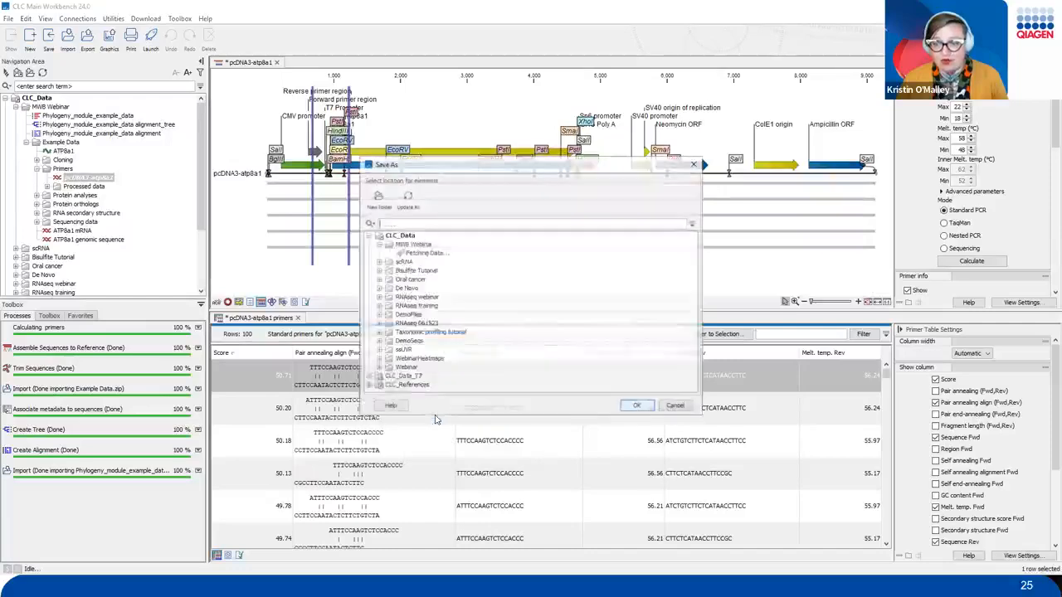
pyautogui.scroll(-4, 391, 348)
pyautogui.click(404, 371)
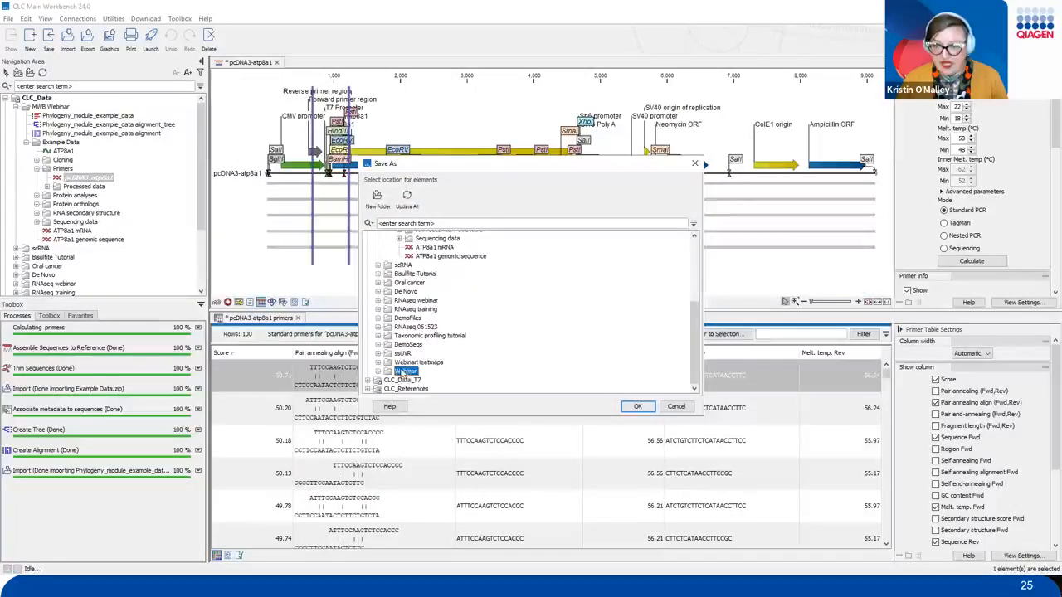
pyautogui.click(635, 406)
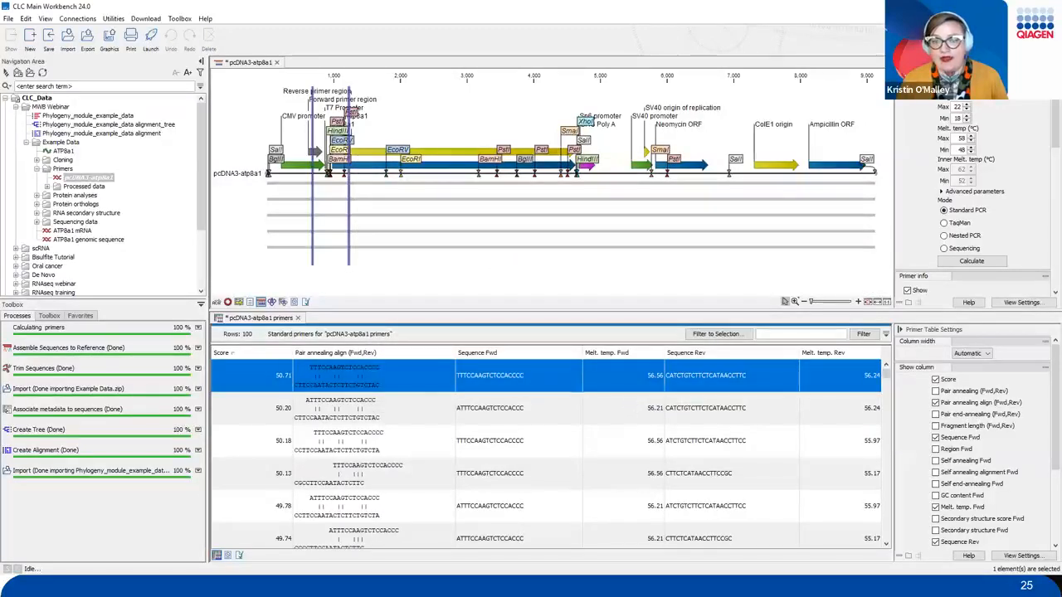
# Expand the Webinar folder in the data tree and check the saved pcDNA3-atp8a1 forward and reverse primer elements.
pyautogui.scroll(-3, 104, 226)
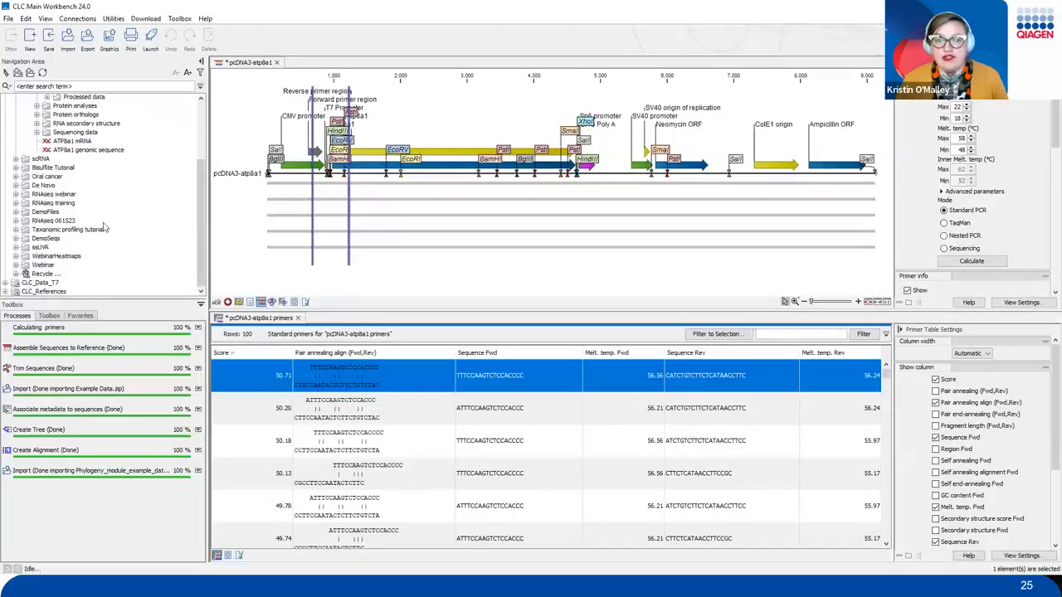
pyautogui.click(15, 265)
pyautogui.scroll(-5, 86, 260)
pyautogui.click(83, 257)
pyautogui.click(93, 265)
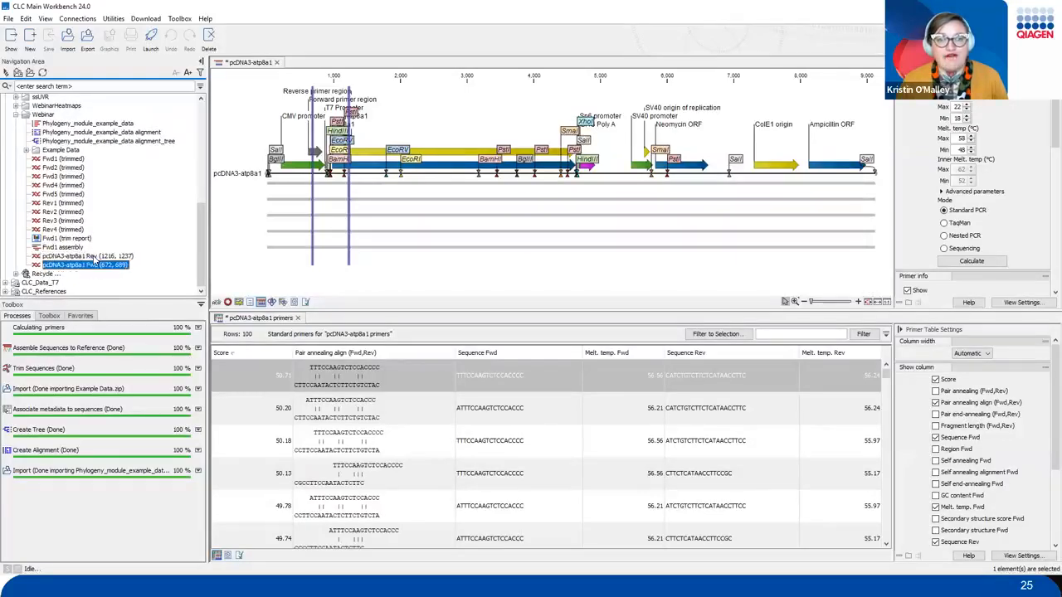
pyautogui.click(94, 258)
pyautogui.click(93, 266)
pyautogui.click(94, 257)
pyautogui.click(94, 264)
pyautogui.click(94, 258)
pyautogui.click(93, 266)
pyautogui.click(93, 258)
pyautogui.click(93, 265)
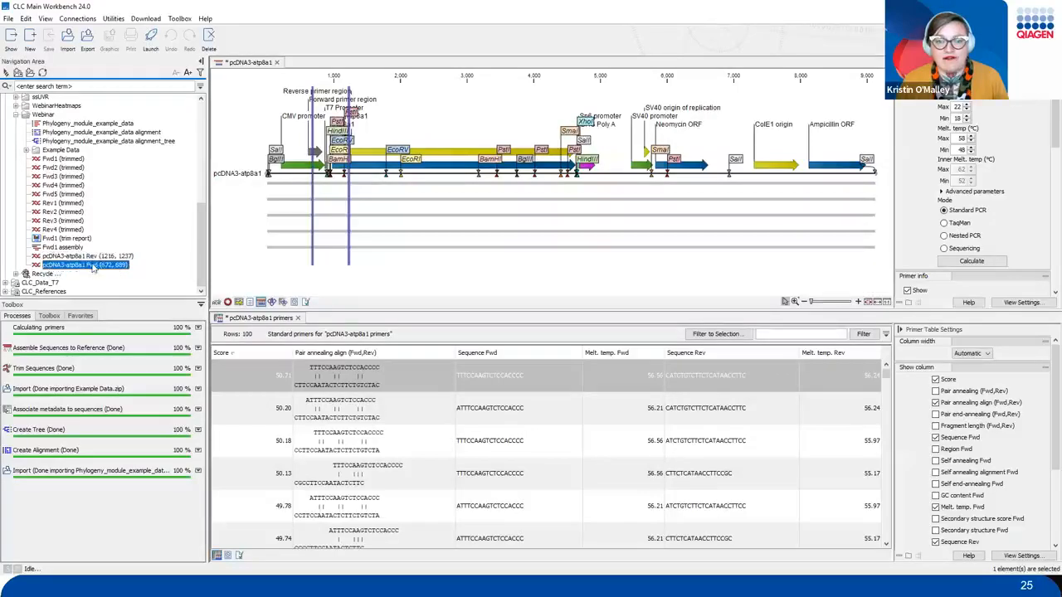
pyautogui.click(93, 257)
pyautogui.click(92, 265)
pyautogui.click(92, 258)
pyautogui.click(94, 266)
pyautogui.click(94, 258)
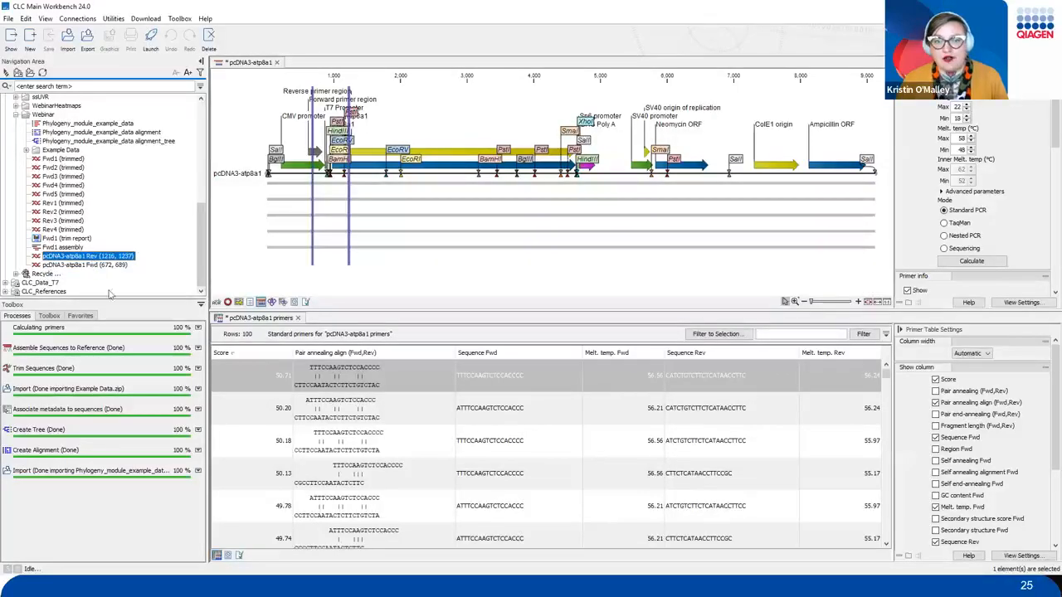
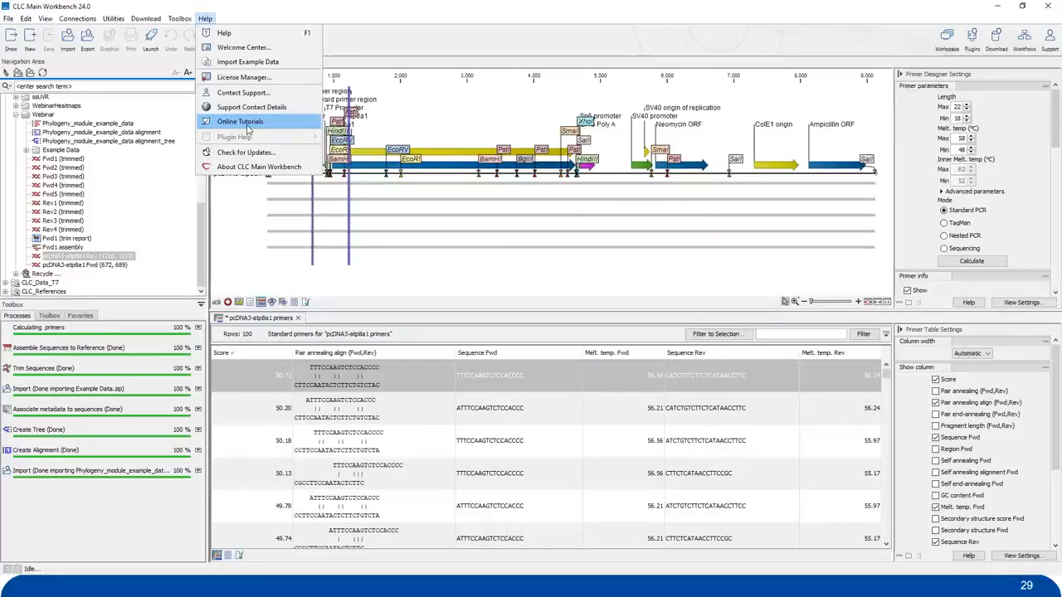
# Show the list of available analysis tools and expand the Cloning category to view its tools.
pyautogui.click(361, 7)
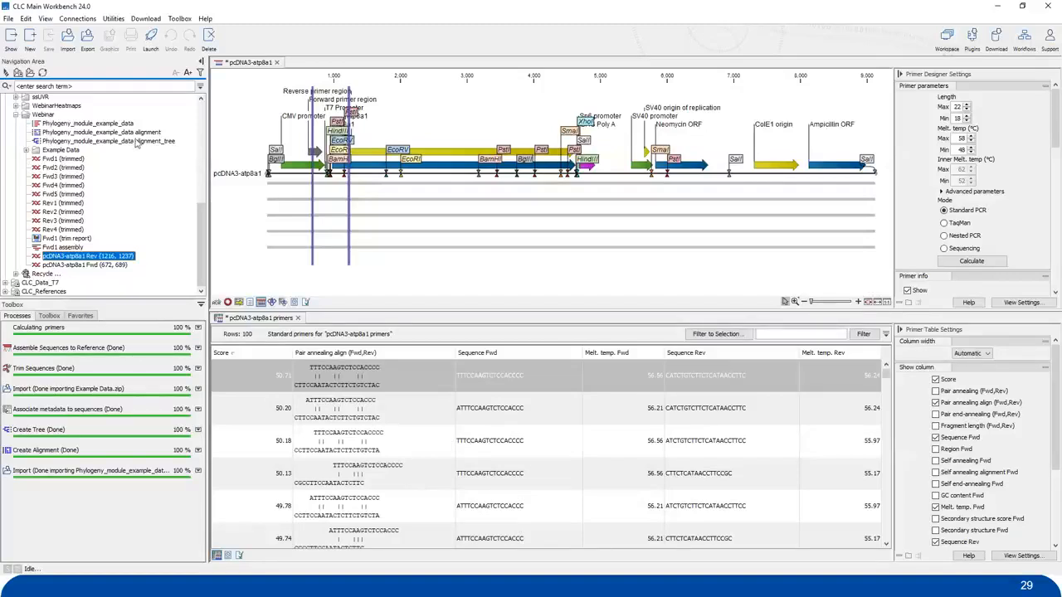
pyautogui.click(51, 316)
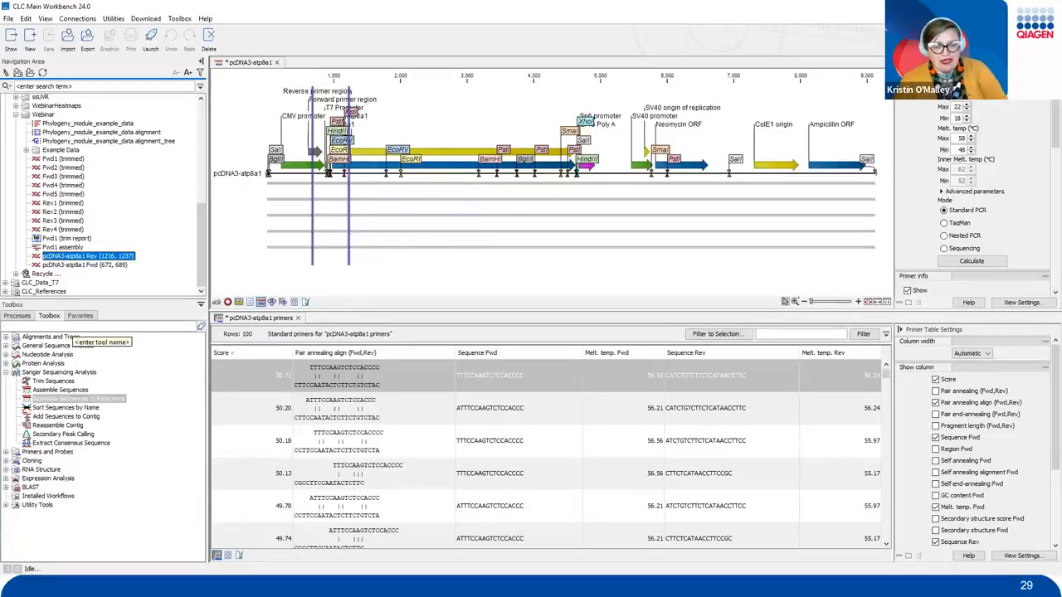
pyautogui.click(6, 461)
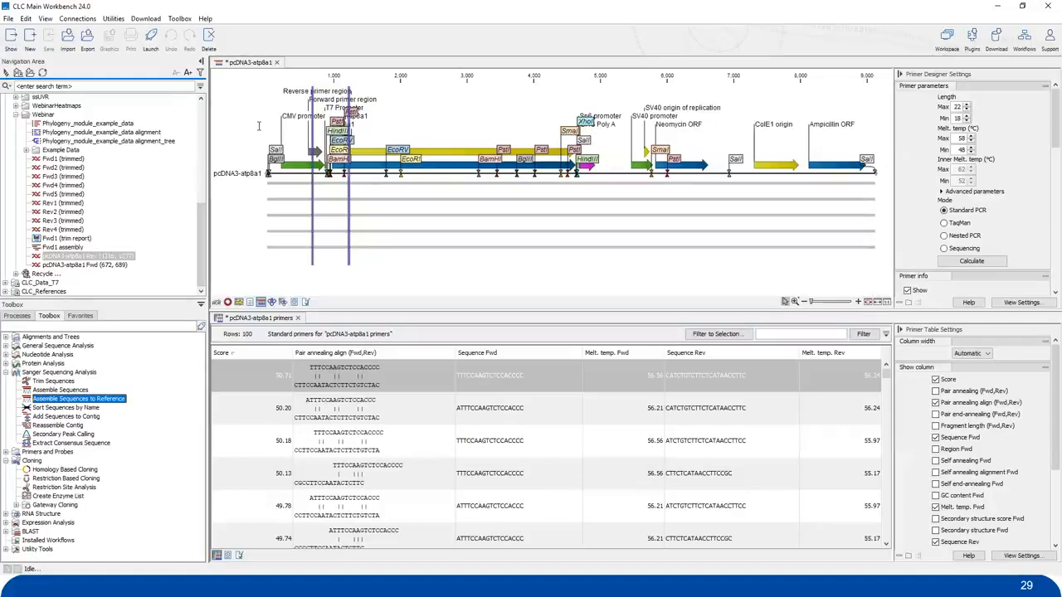
# Close the pcDNA3-atp8a1 primer designer view and its primer table without saving changes to either.
pyautogui.click(277, 64)
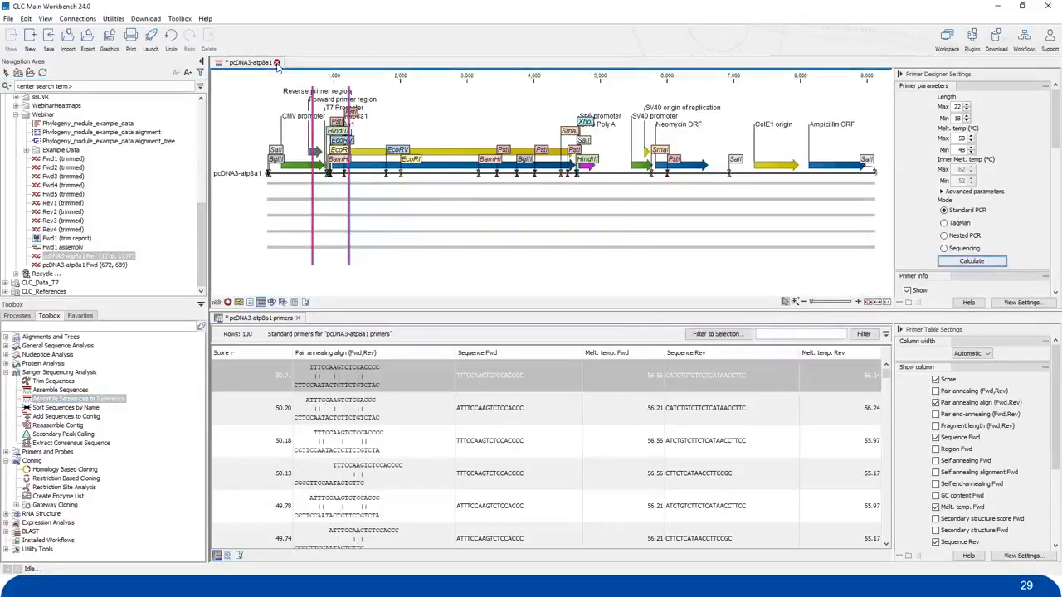
pyautogui.click(277, 63)
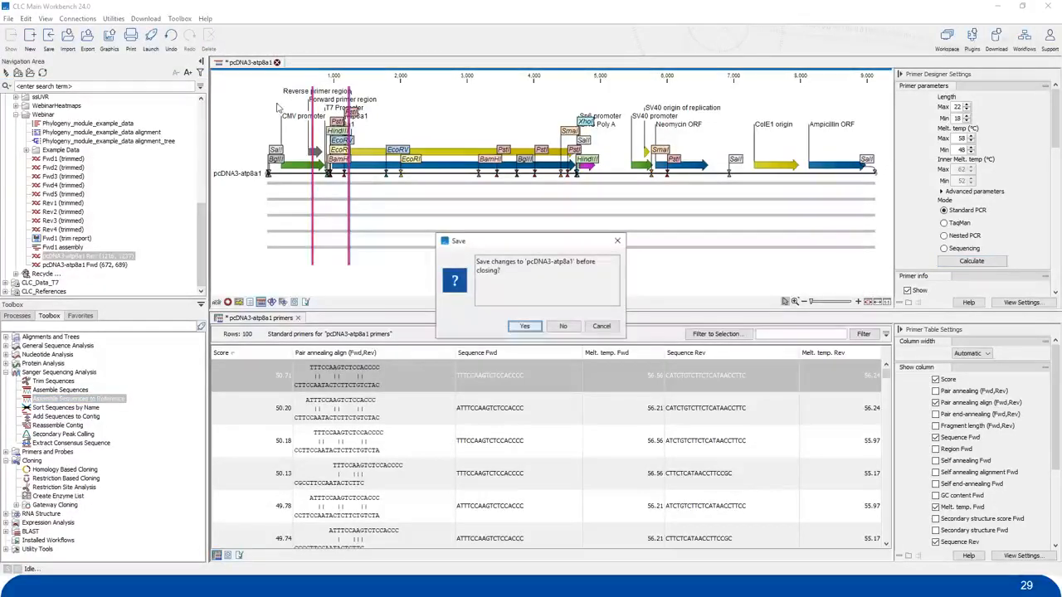
pyautogui.click(577, 329)
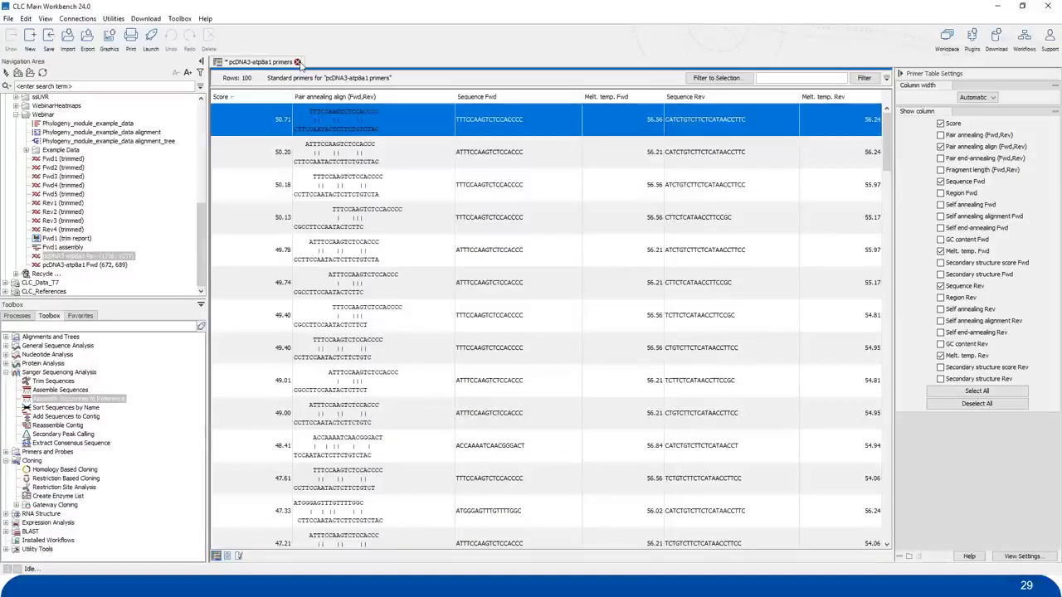
pyautogui.click(297, 63)
pyautogui.click(564, 328)
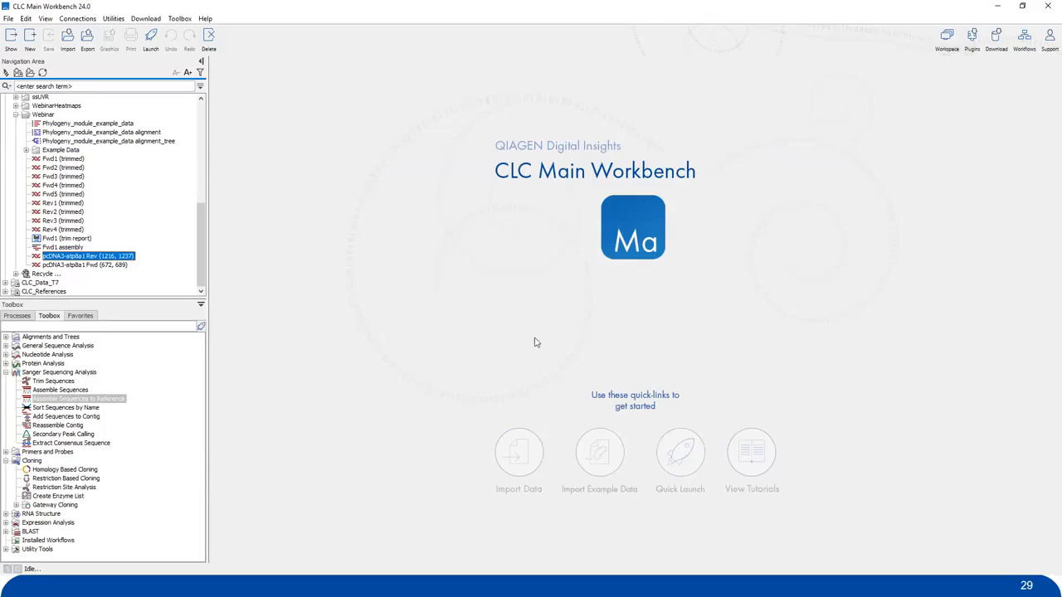
# Collapse the Webinar folder and the Primers folder in the data tree.
pyautogui.click(16, 115)
pyautogui.scroll(3, 116, 242)
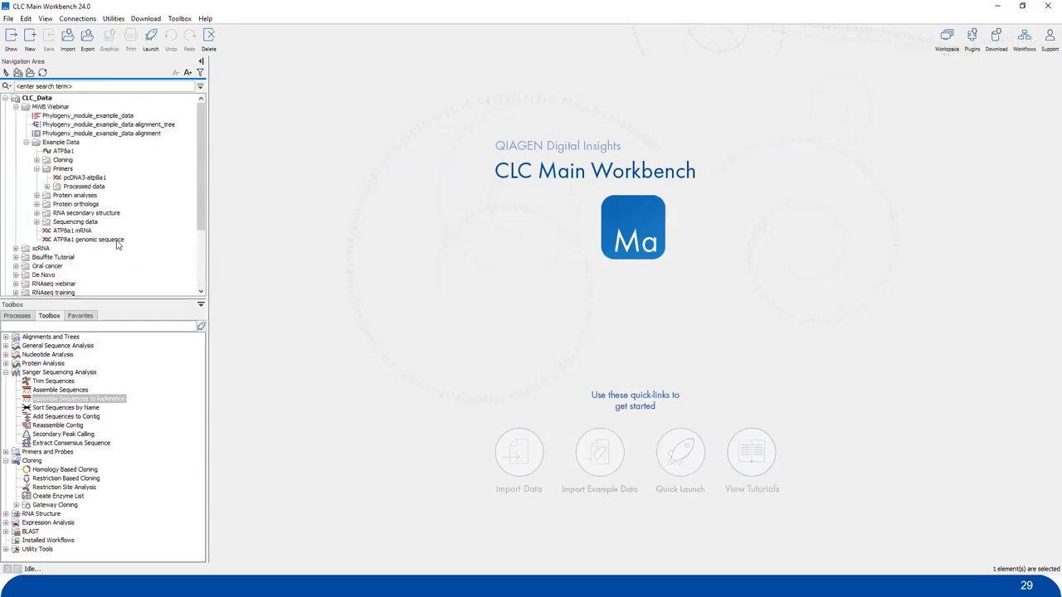
pyautogui.click(37, 169)
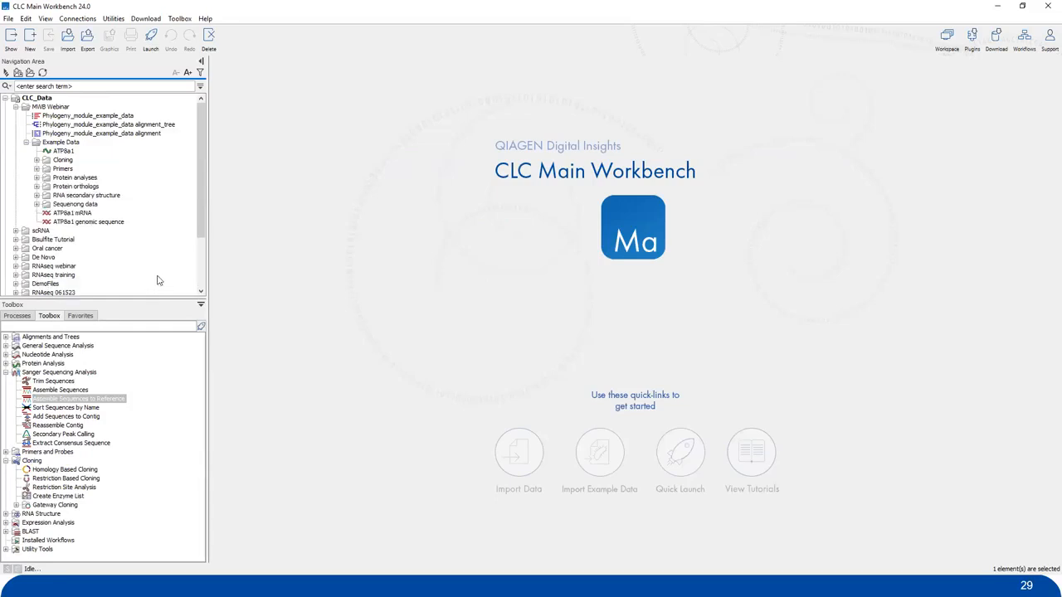
pyautogui.click(60, 169)
pyautogui.click(37, 169)
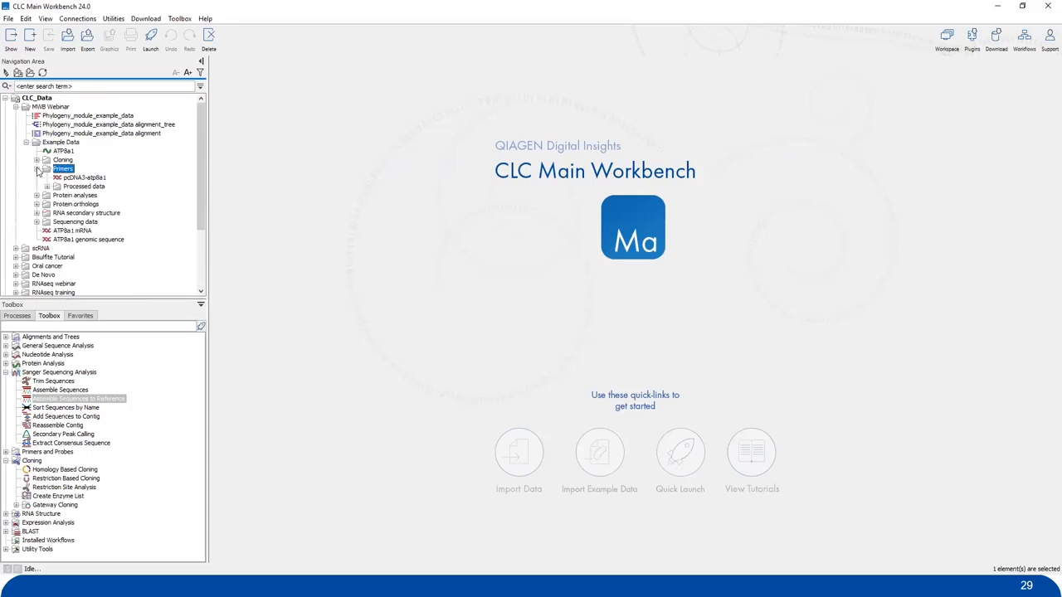
pyautogui.click(36, 169)
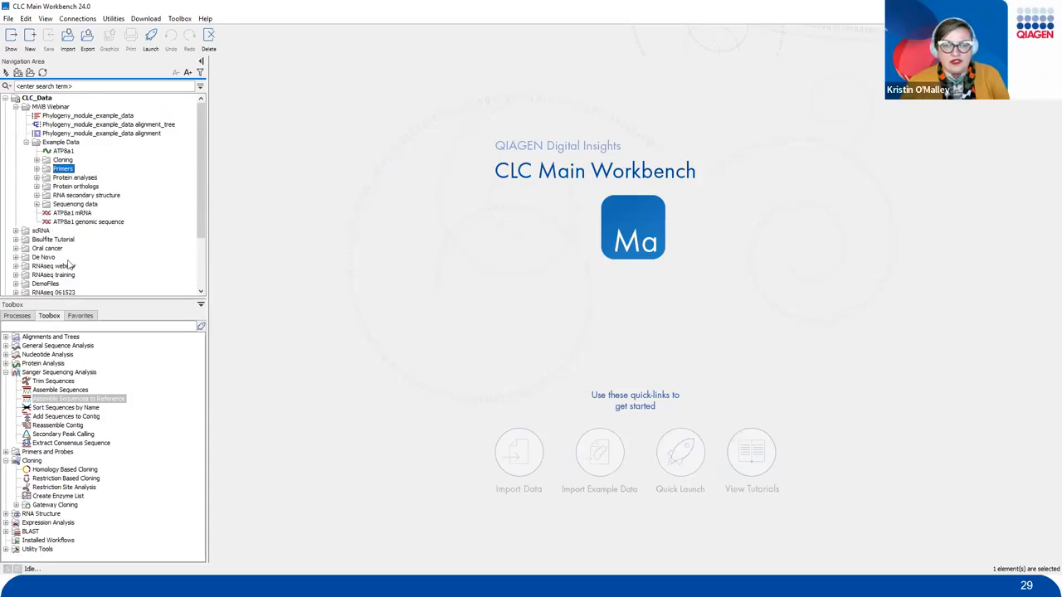
# Open the Assemble Sequences wizard to view its sequence-selection page and Help option, and cancel it without running the assembly.
pyautogui.click(54, 391)
pyautogui.doubleClick(54, 391)
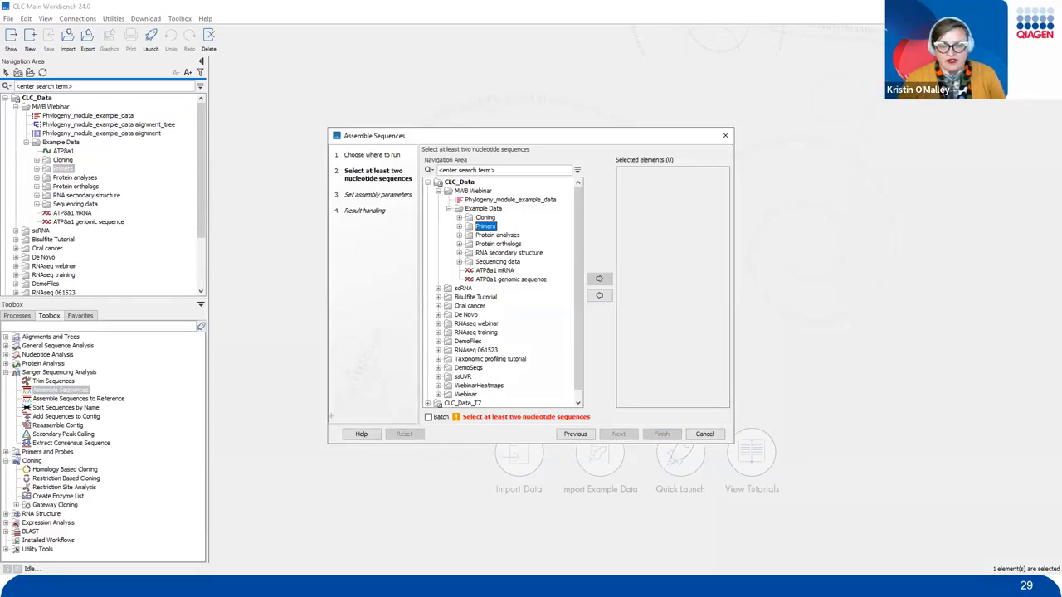
pyautogui.moveTo(317, 412)
pyautogui.mouseDown()
pyautogui.moveTo(365, 486)
pyautogui.moveTo(393, 468)
pyautogui.moveTo(366, 521)
pyautogui.mouseUp()
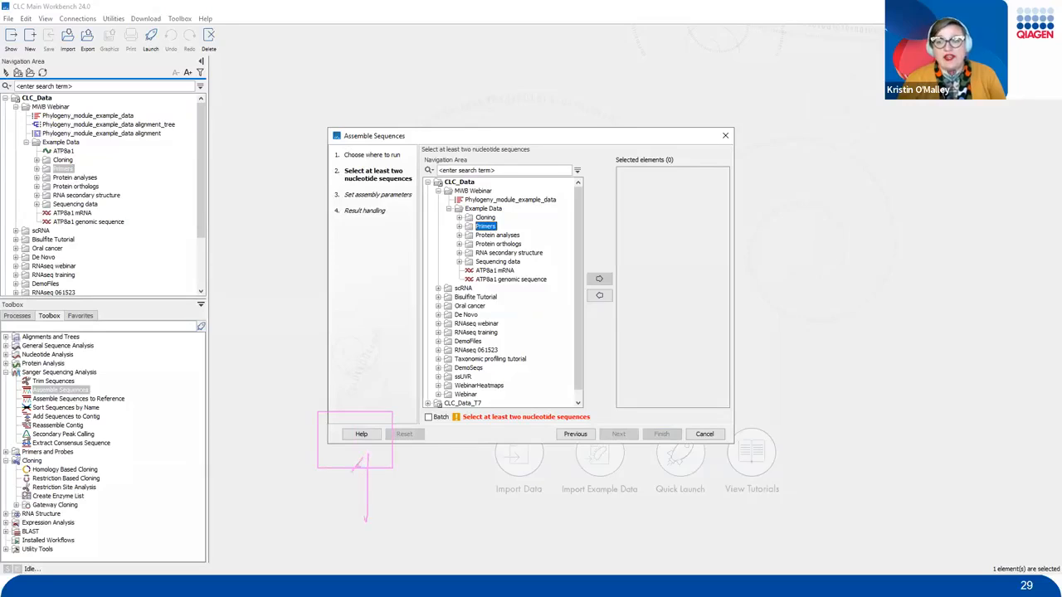
pyautogui.moveTo(372, 452); pyautogui.dragTo(393, 482)
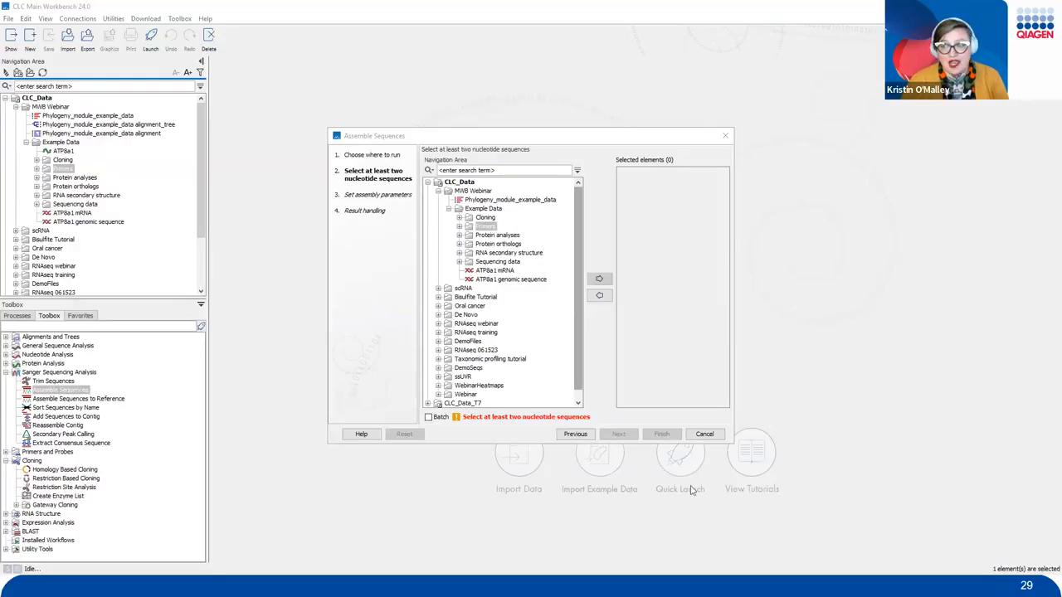
pyautogui.click(704, 434)
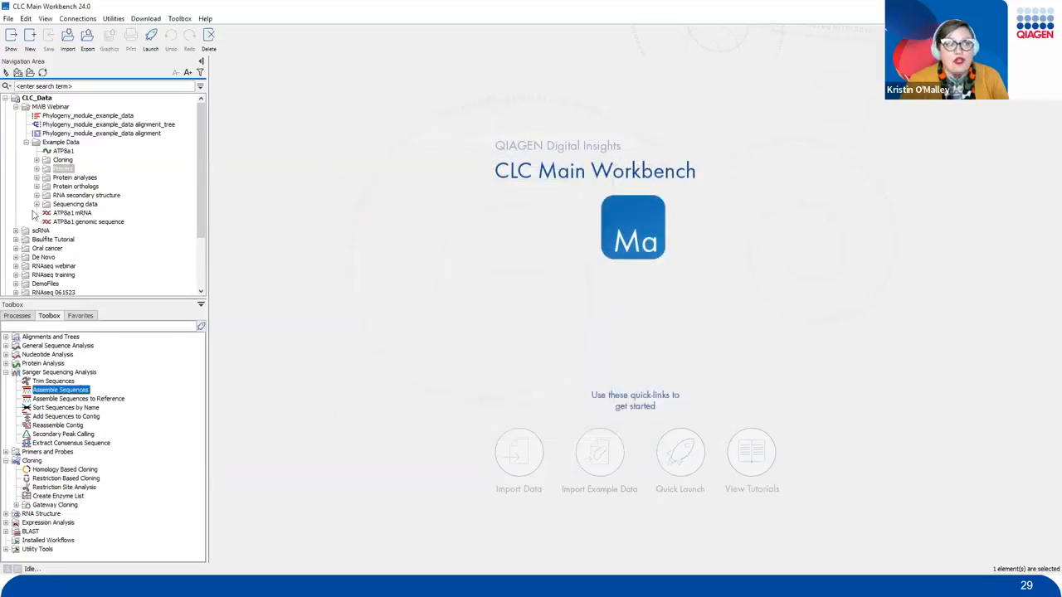
# Expand the Cloning folder under Example Data and open the pcDNA3-atp8a1 and pcDNA4_TO sequences to compare them.
pyautogui.click(62, 142)
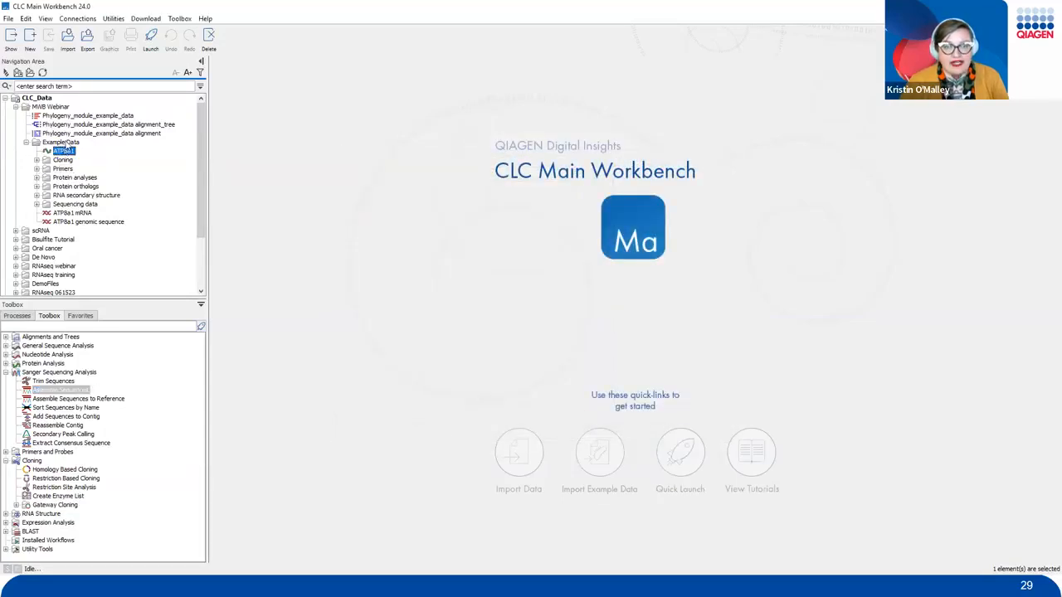
pyautogui.click(37, 160)
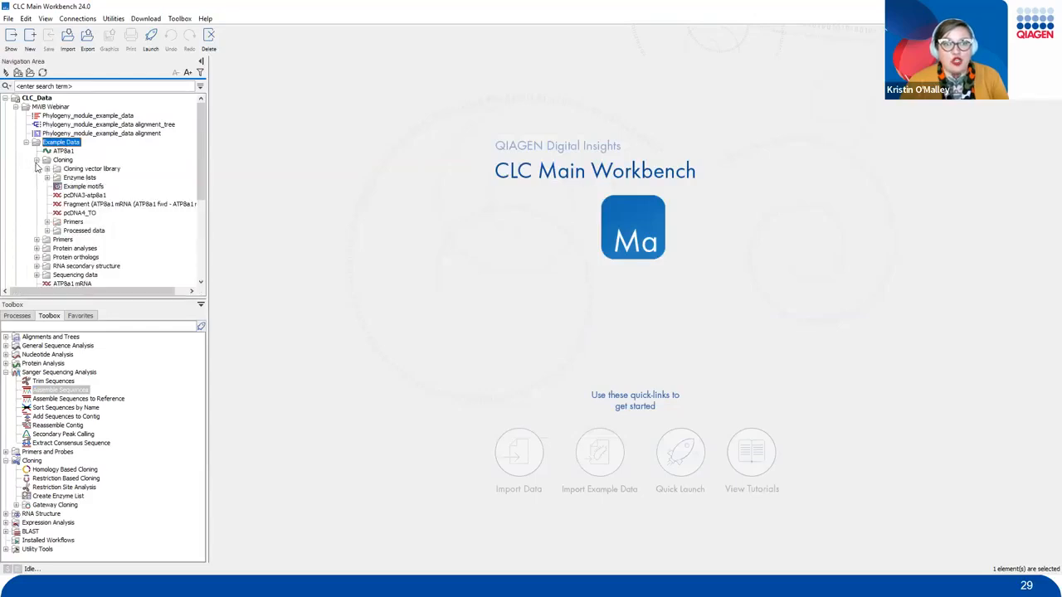
pyautogui.click(74, 220)
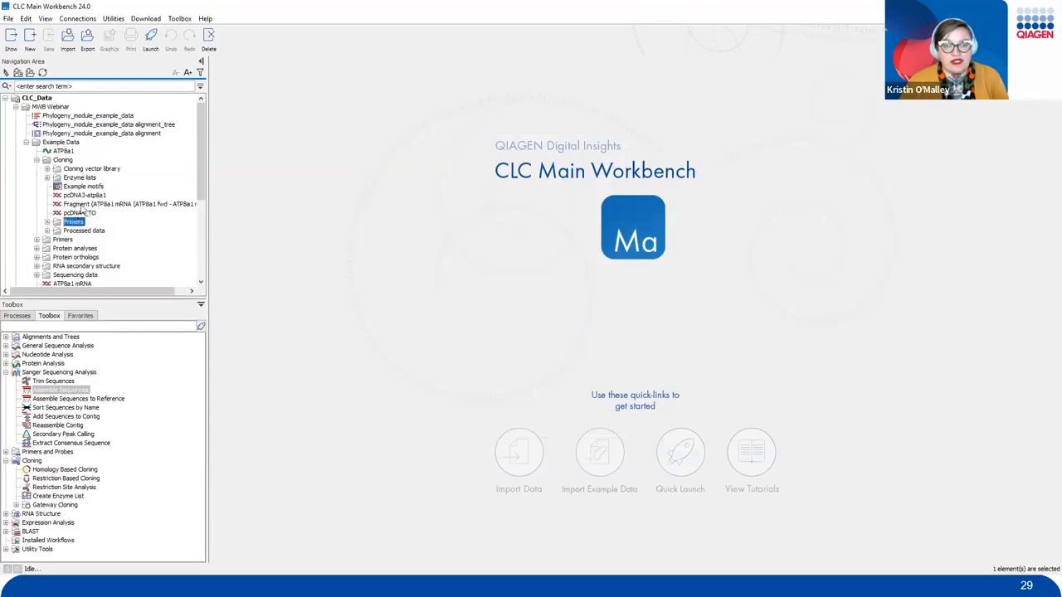
pyautogui.click(83, 196)
pyautogui.doubleClick(83, 196)
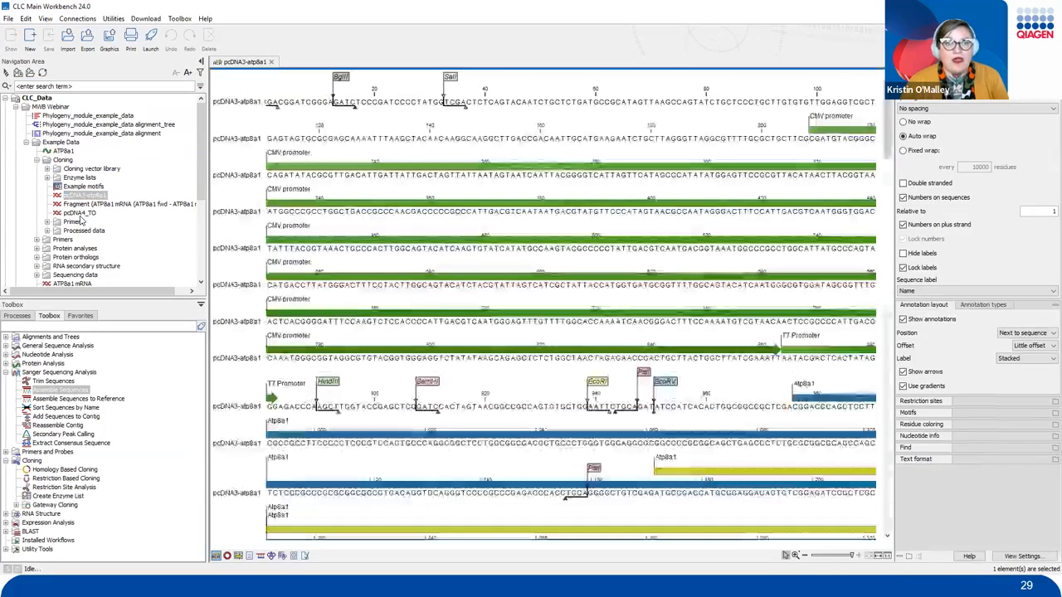
pyautogui.click(81, 213)
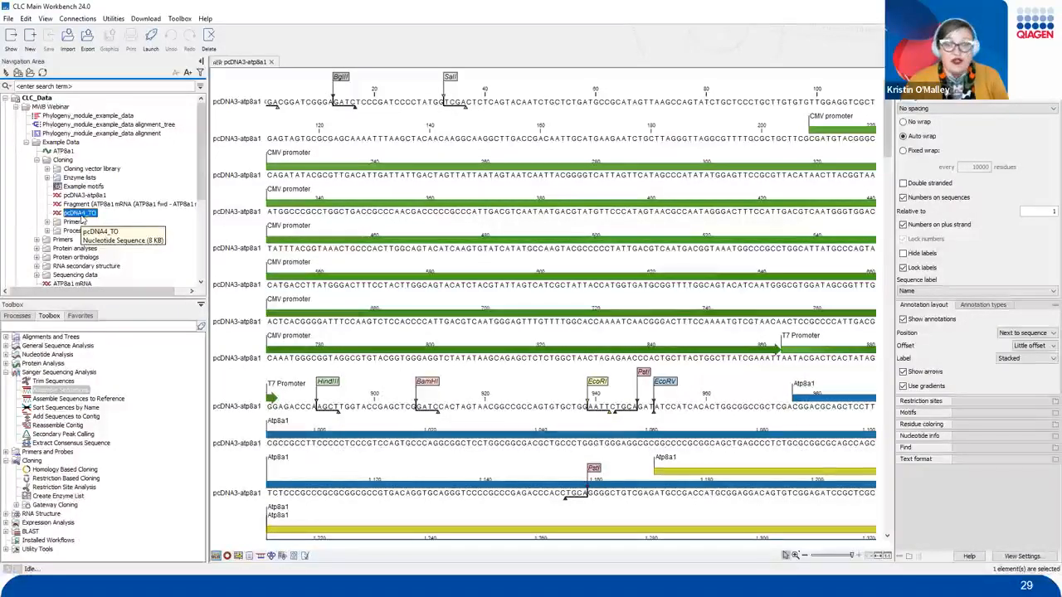
pyautogui.doubleClick(82, 214)
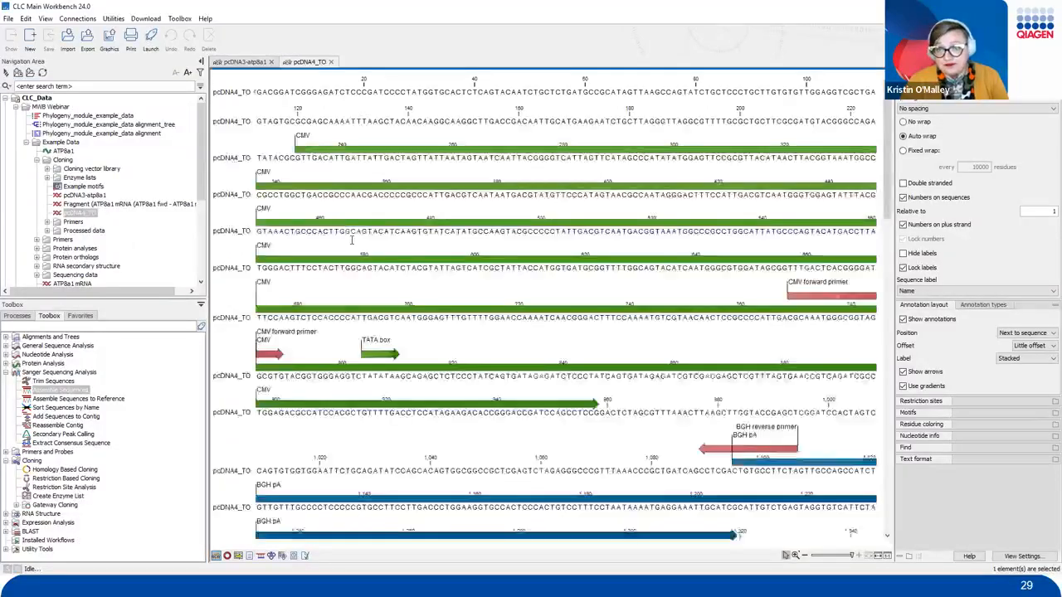
pyautogui.click(241, 61)
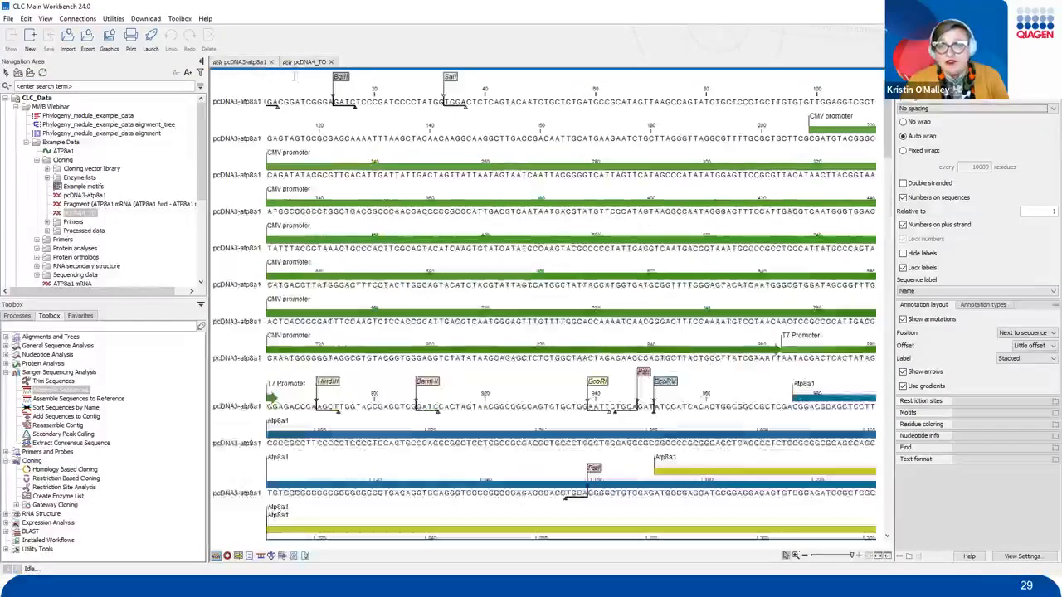
pyautogui.click(309, 63)
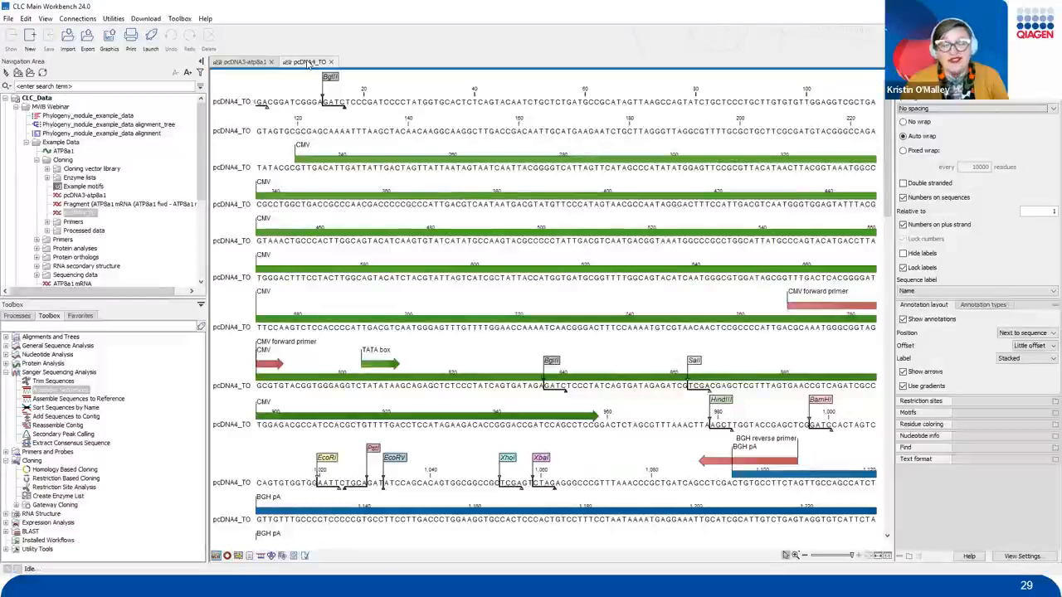
# Split the pcDNA4_TO view horizontally beneath pcDNA3-atp8a1 and enlarge the pcDNA4_TO view.
pyautogui.rightClick(309, 63)
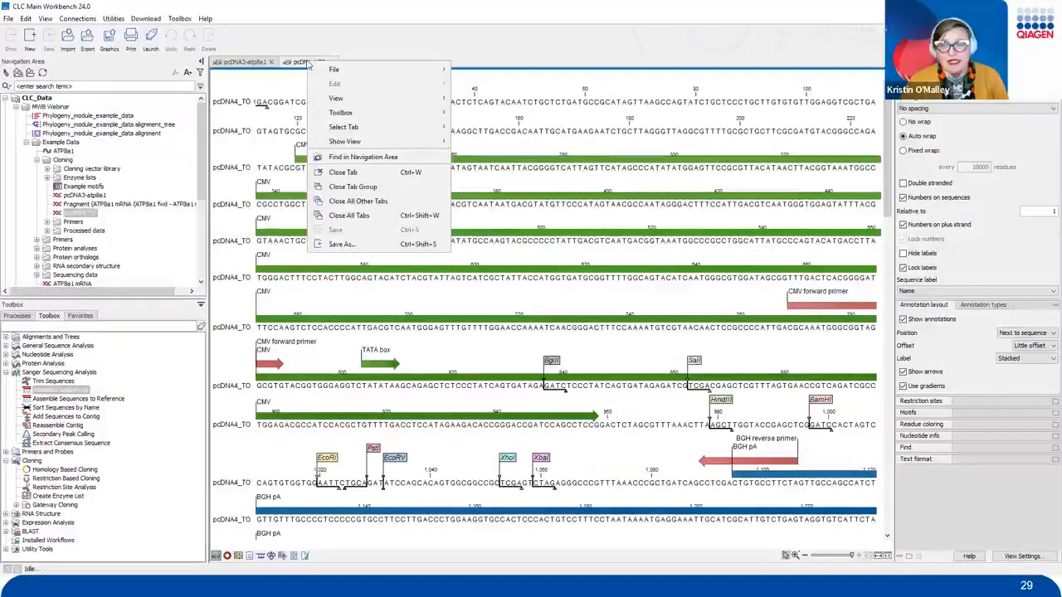
pyautogui.click(304, 22)
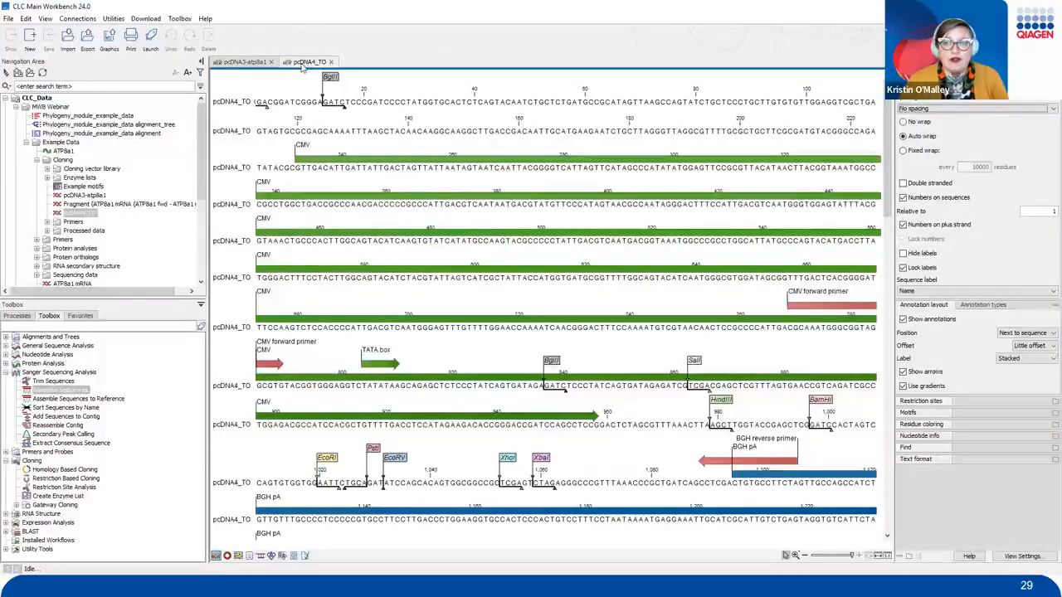
pyautogui.rightClick(302, 66)
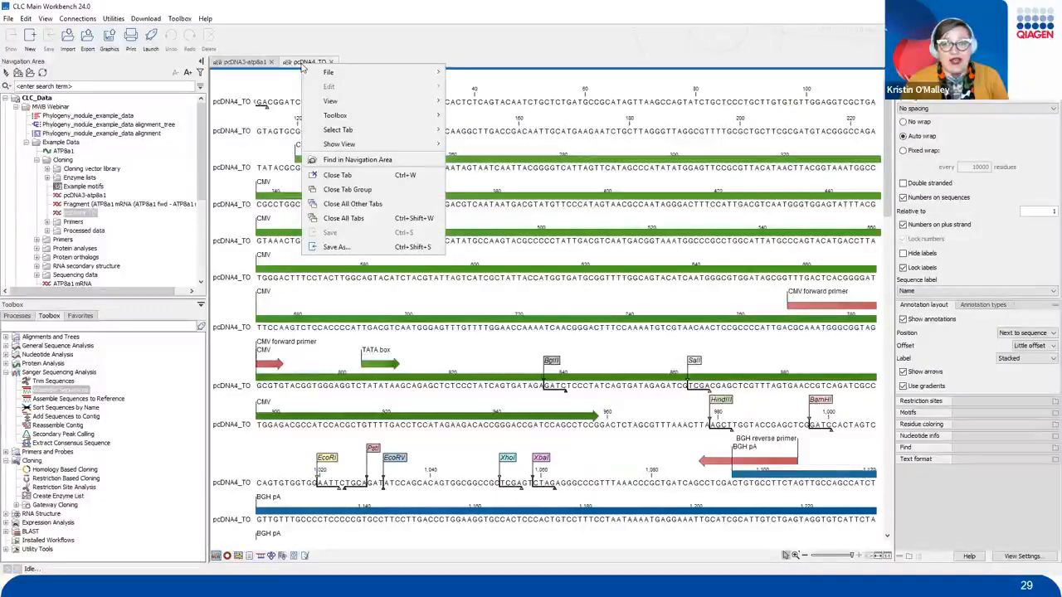
pyautogui.moveTo(360, 103)
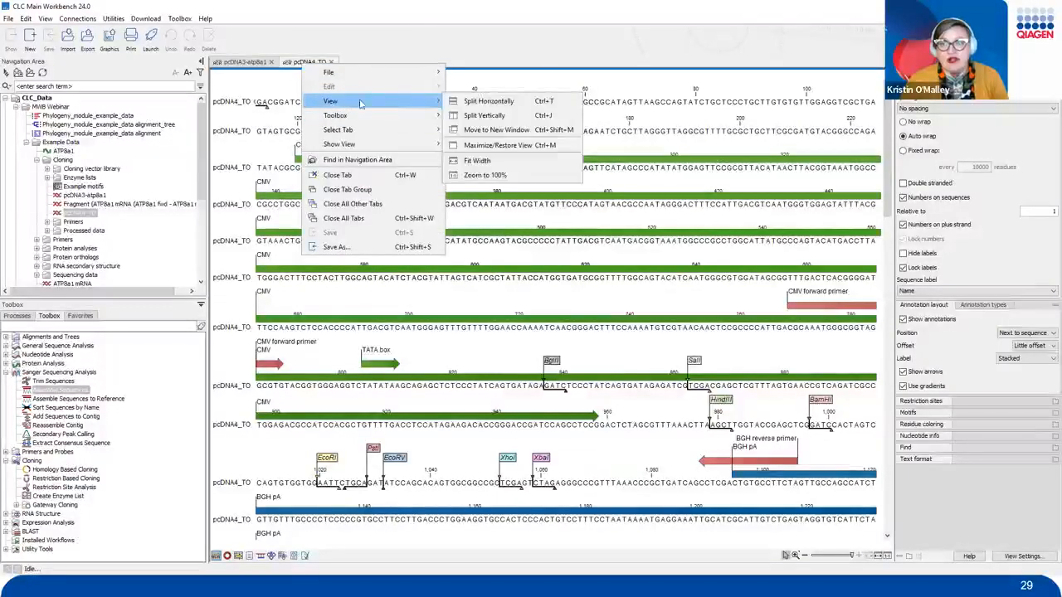
pyautogui.click(481, 101)
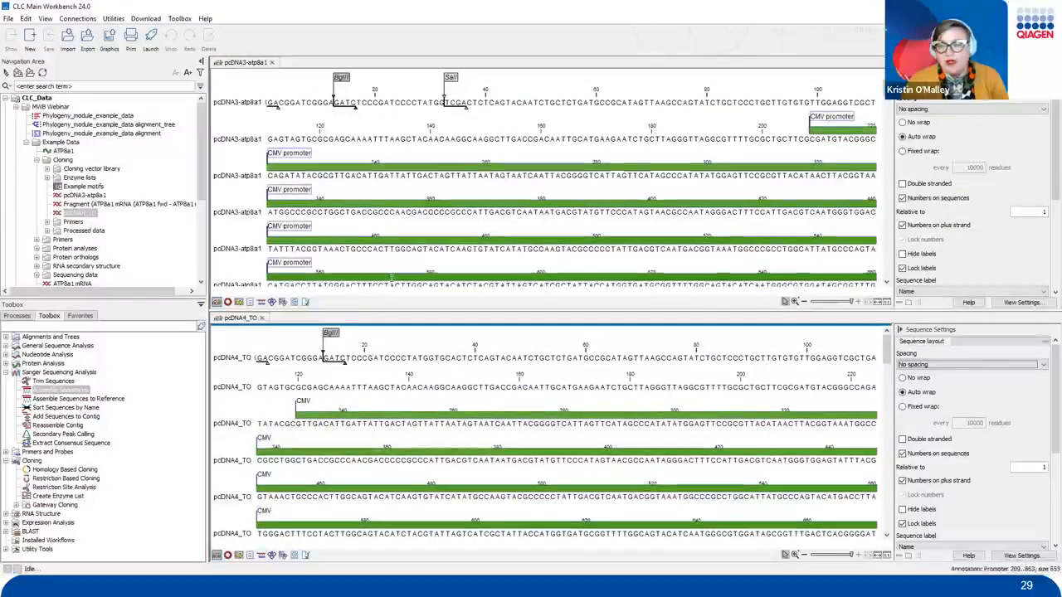
pyautogui.moveTo(543, 305); pyautogui.dragTo(543, 245)
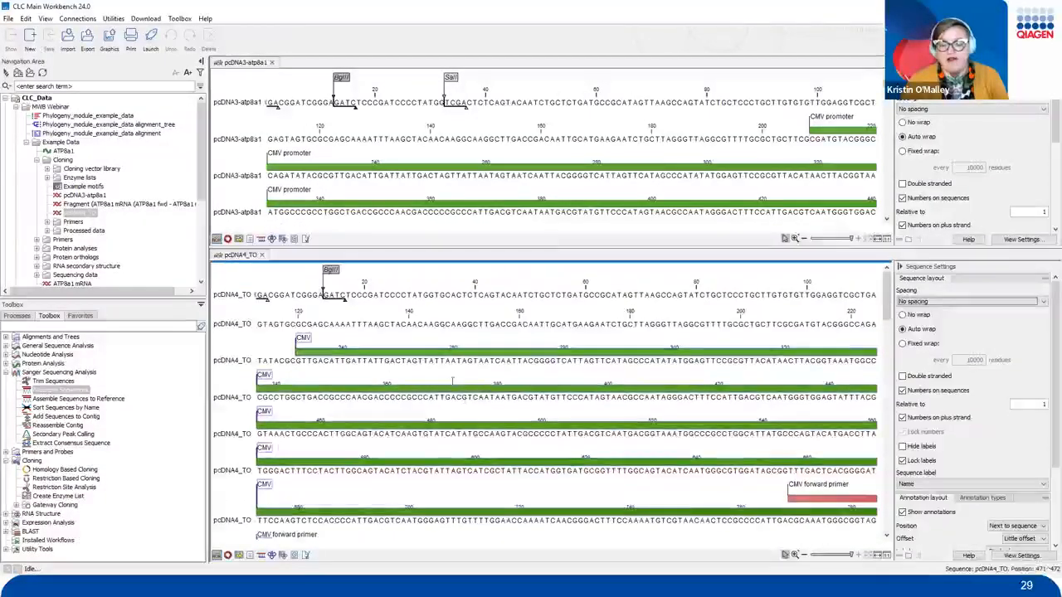
# Show pcDNA4_TO as a circular map and examine the cluster of restriction sites near position 1000.
pyautogui.click(228, 555)
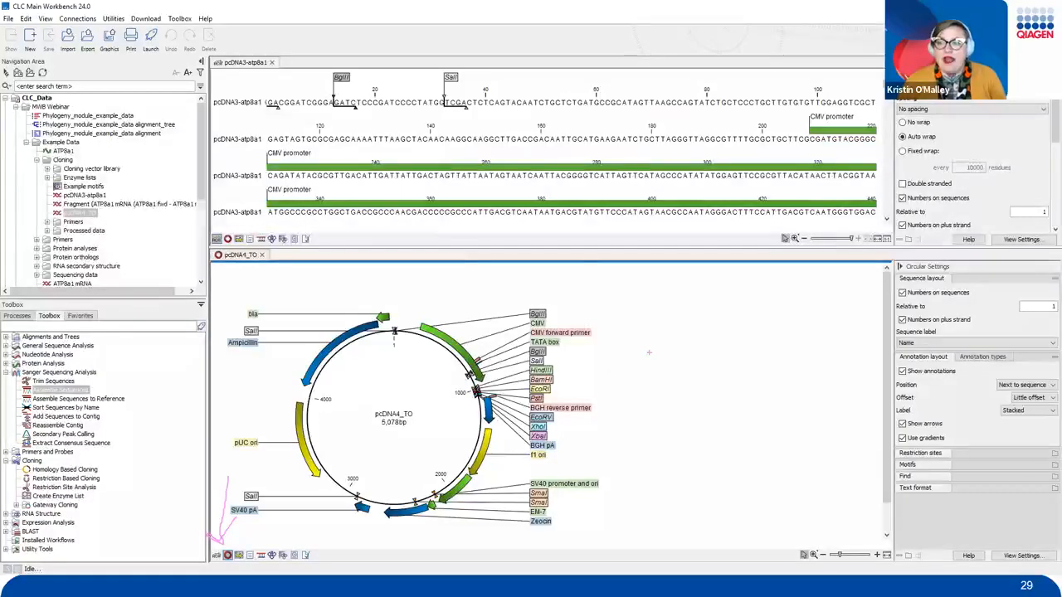
pyautogui.moveTo(506, 378)
pyautogui.mouseDown()
pyautogui.moveTo(457, 387)
pyautogui.moveTo(502, 404)
pyautogui.mouseUp()
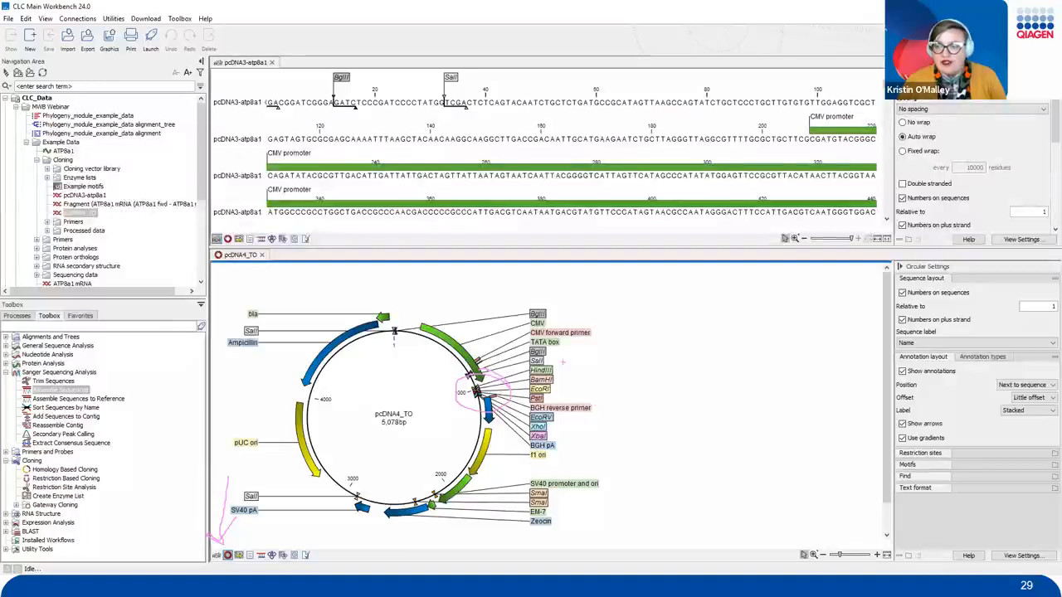
pyautogui.moveTo(555, 359)
pyautogui.mouseDown()
pyautogui.moveTo(581, 396)
pyautogui.moveTo(564, 419)
pyautogui.mouseUp()
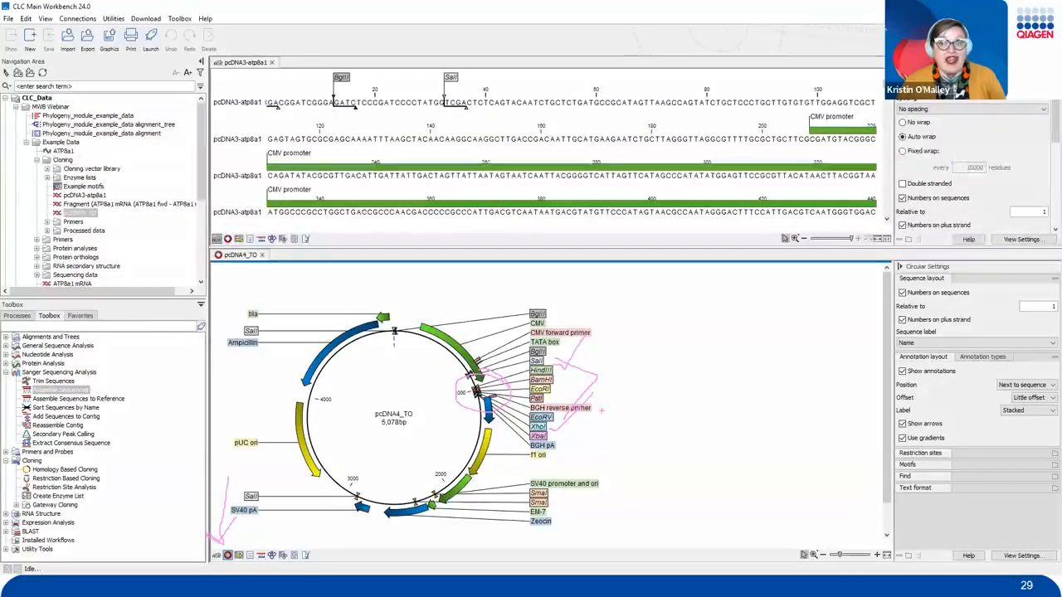
pyautogui.press('Escape')
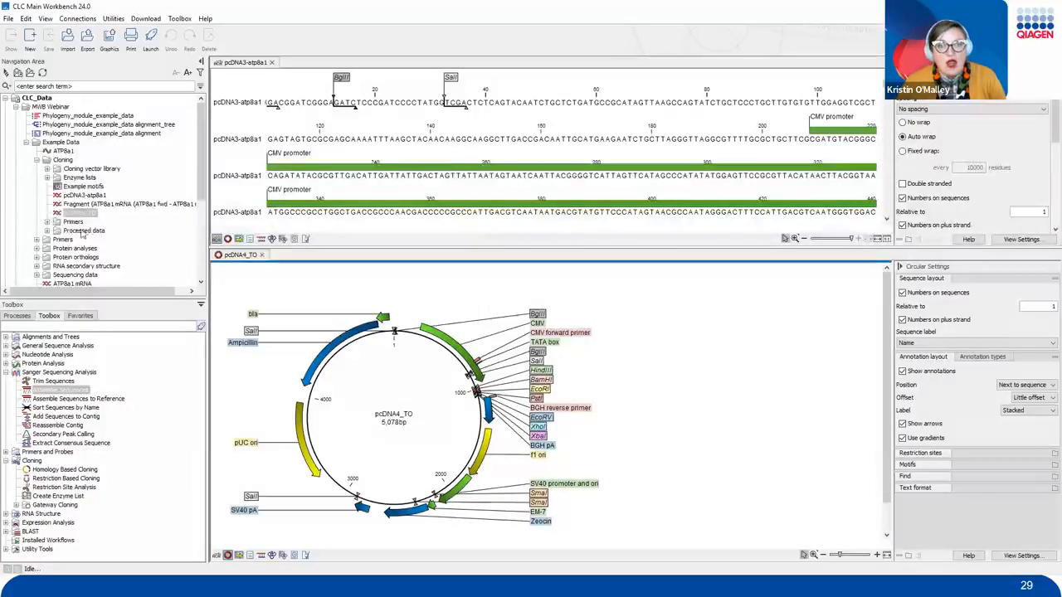
# Expand the Primers folder inside Cloning and open the ATP8a1 fwd primer to inspect its restriction site.
pyautogui.click(47, 223)
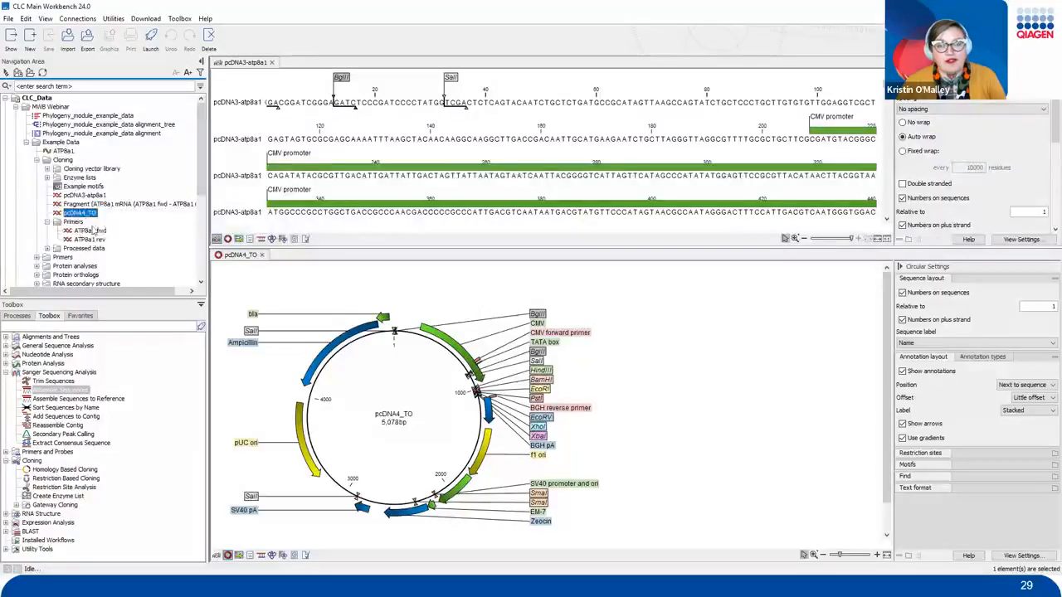
pyautogui.click(91, 230)
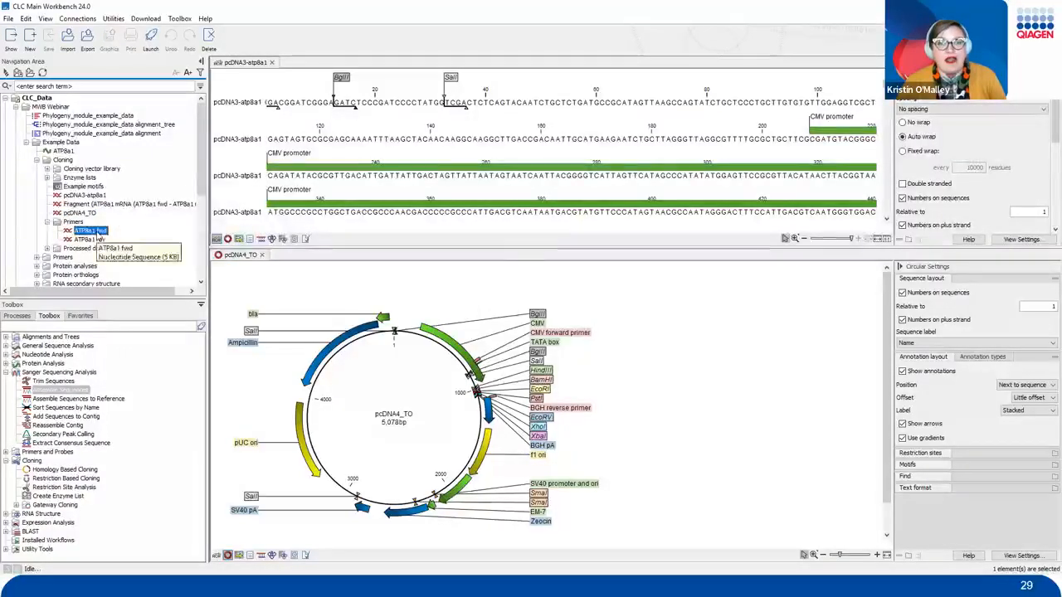
pyautogui.doubleClick(97, 233)
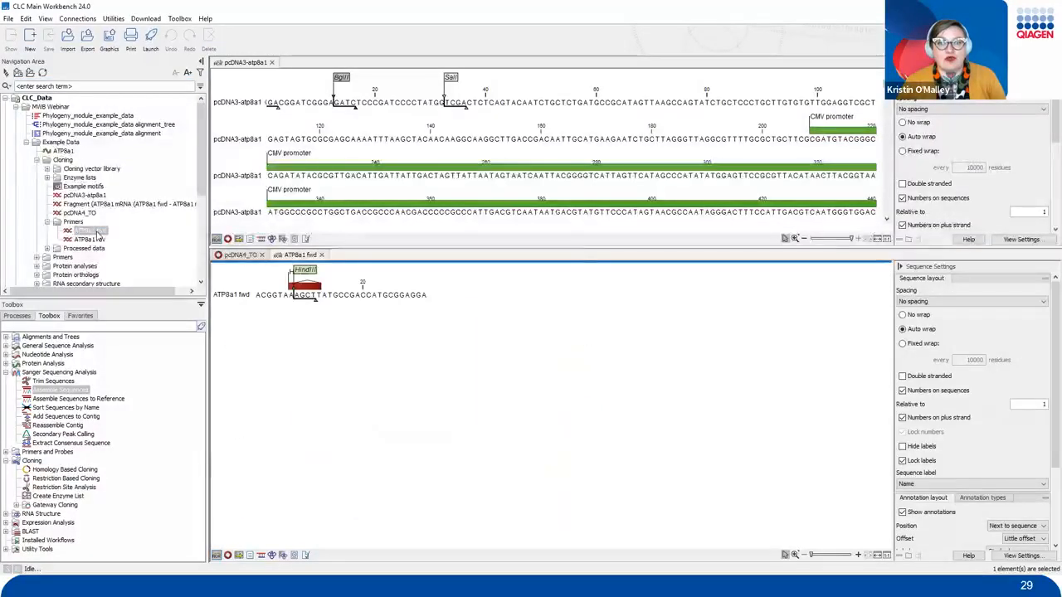
# Collapse the Primers folder inside Cloning and close the ATP8a1 fwd, pcDNA4_TO and pcDNA3-atp8a1 views.
pyautogui.click(48, 223)
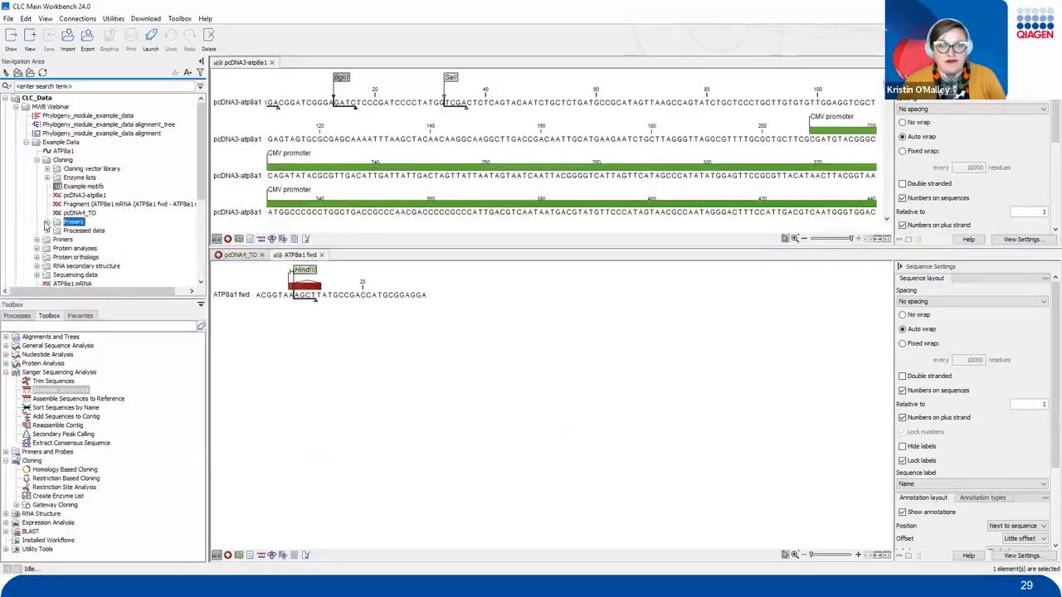
pyautogui.scroll(-5, 55, 231)
pyautogui.click(321, 255)
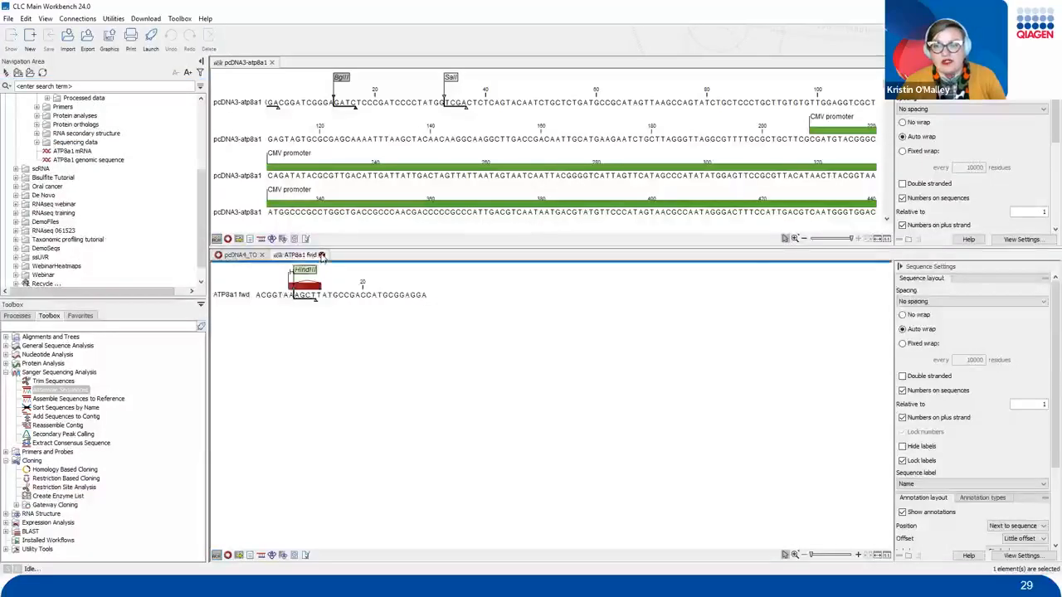
pyautogui.click(263, 256)
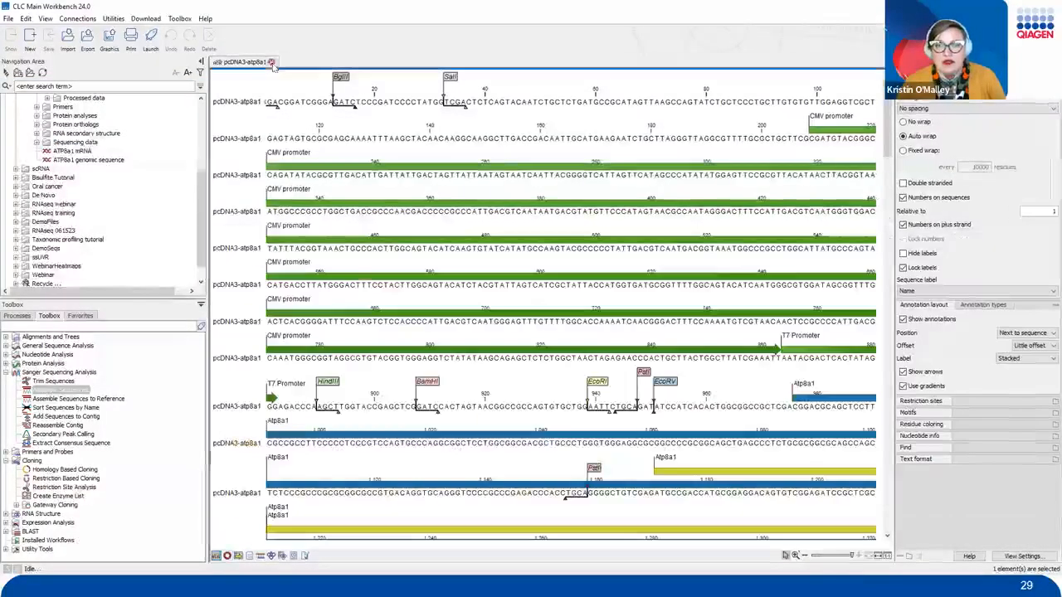
pyautogui.click(271, 62)
# Expand the Webinar folder and open the saved primer pcDNA3-atp8a1 Fwd (672, 689).
pyautogui.scroll(-2, 109, 257)
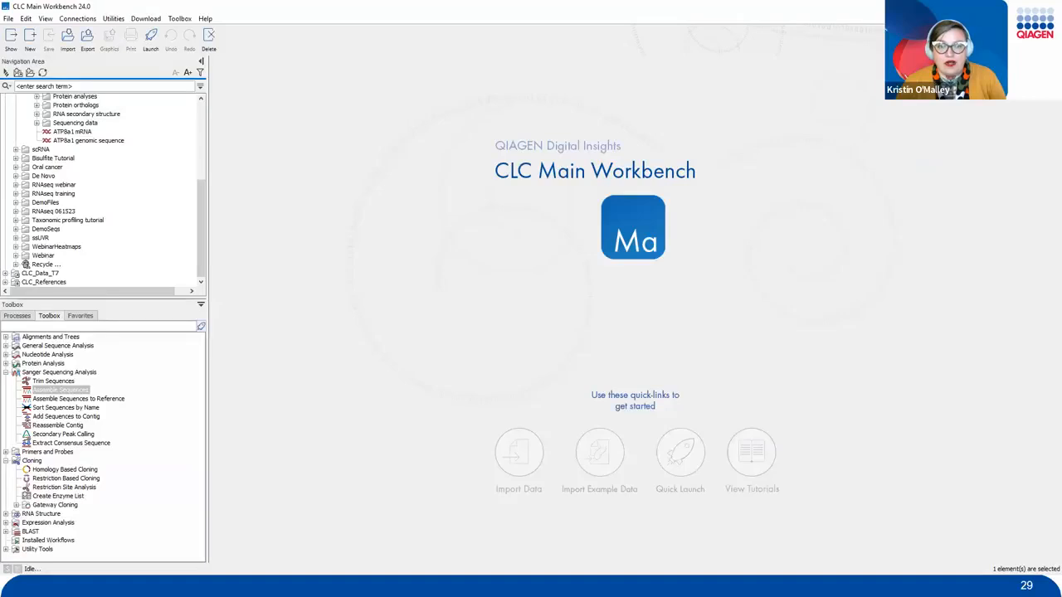
pyautogui.click(15, 255)
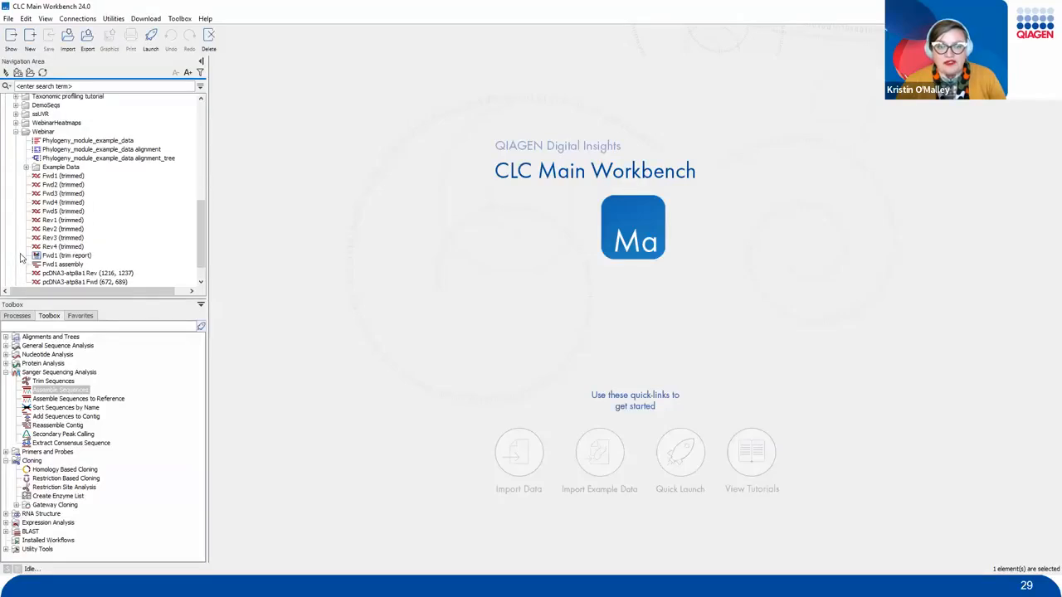
pyautogui.click(103, 276)
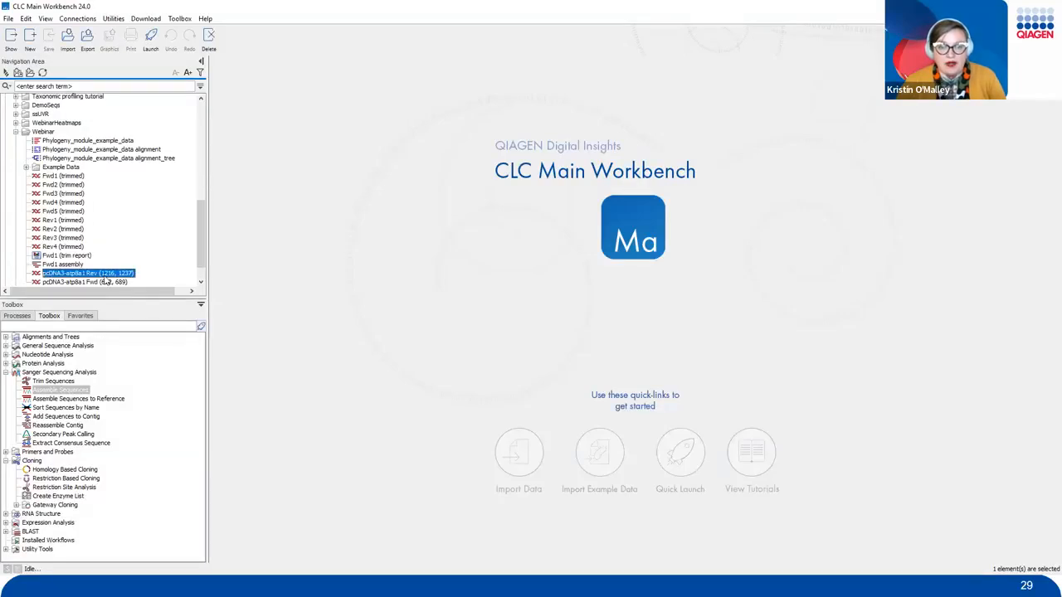
pyautogui.doubleClick(106, 282)
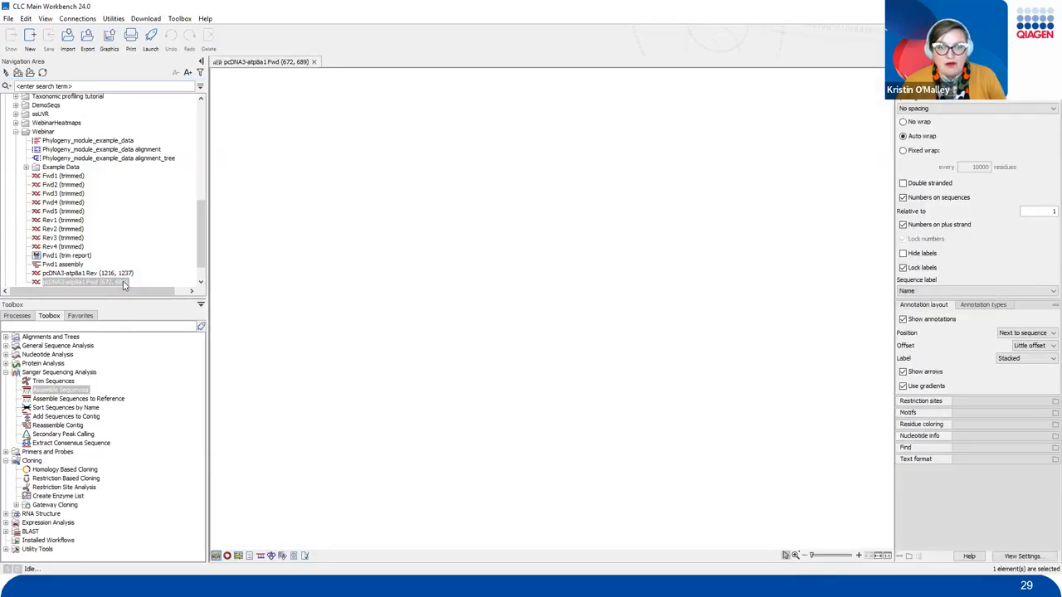
# Select the entire sequence of the pcDNA3-atp8a1 Fwd (672, 689) primer.
pyautogui.moveTo(133, 272); pyautogui.dragTo(152, 236)
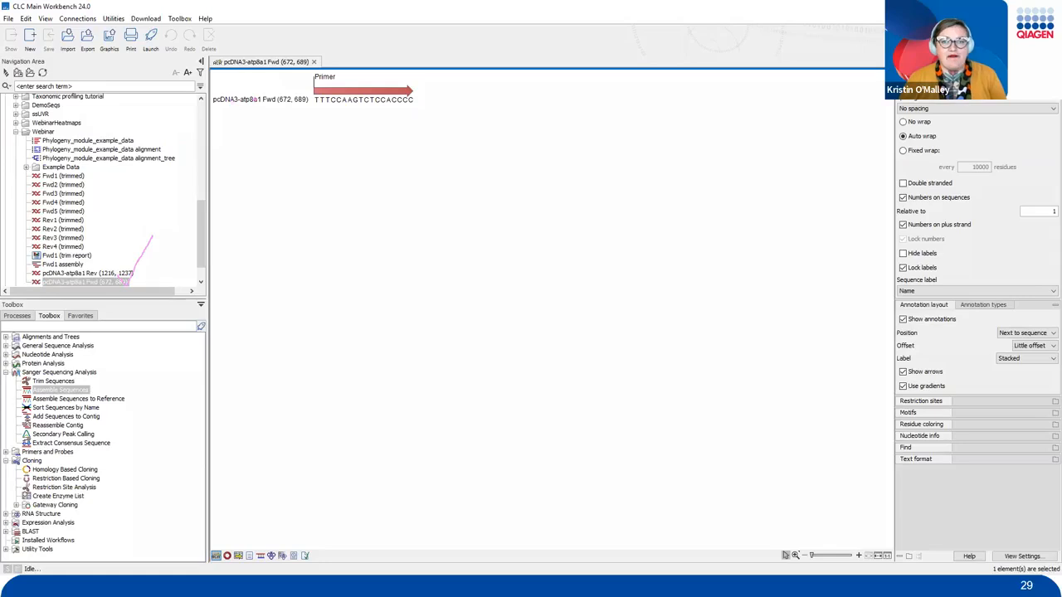
pyautogui.click(257, 99)
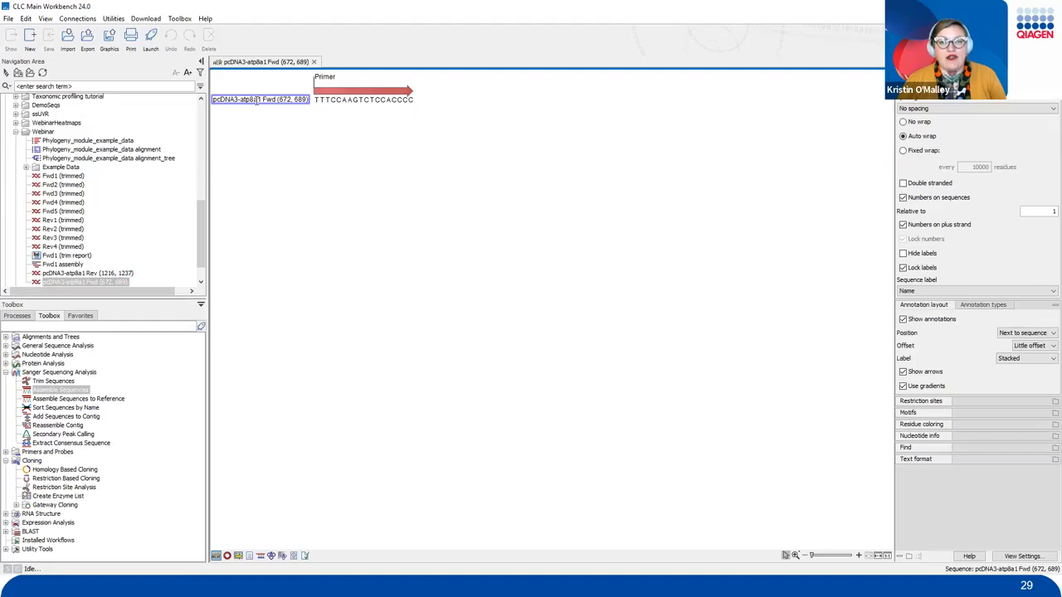
pyautogui.doubleClick(257, 100)
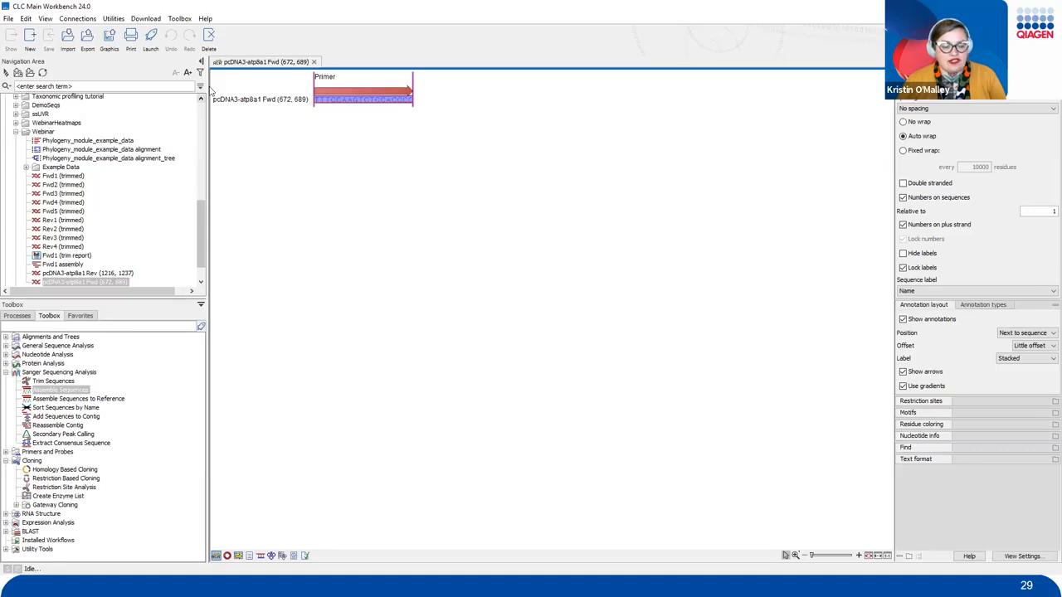
pyautogui.click(261, 99)
pyautogui.click(373, 94)
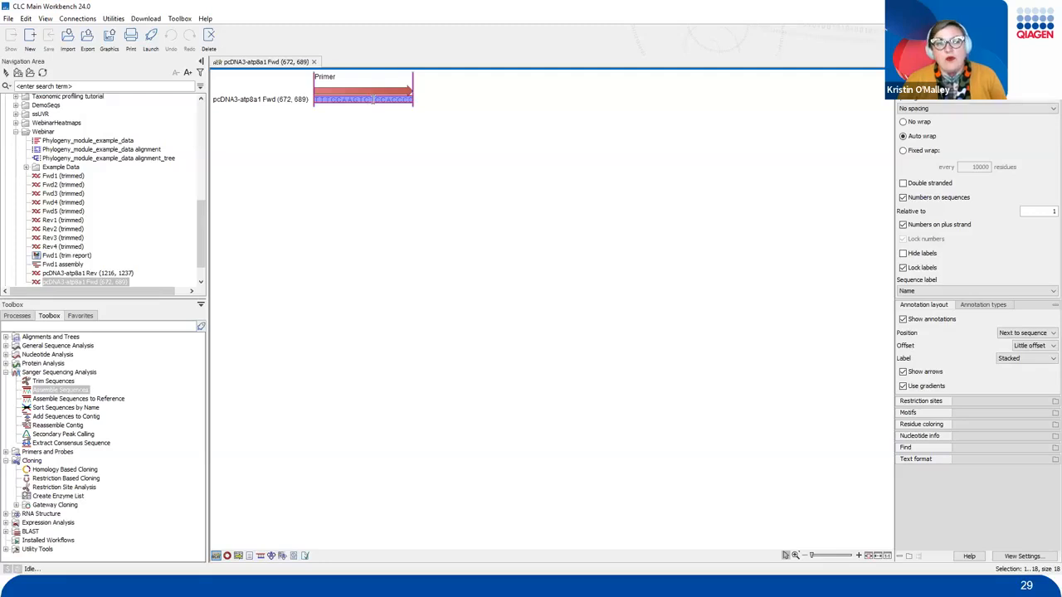
pyautogui.rightClick(373, 100)
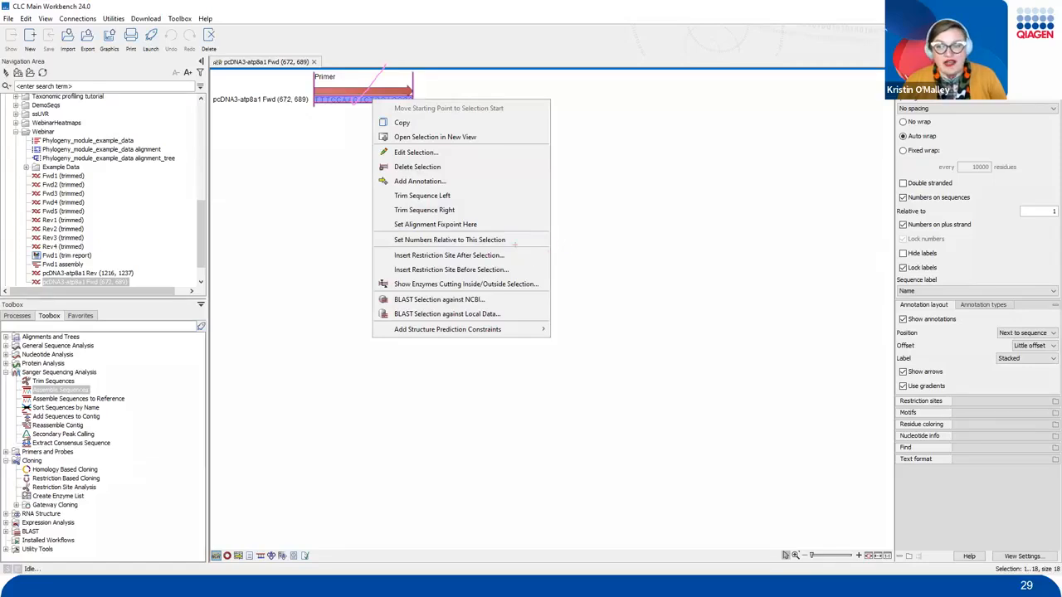
pyautogui.moveTo(505, 248)
pyautogui.mouseDown()
pyautogui.moveTo(513, 255)
pyautogui.moveTo(532, 222)
pyautogui.mouseUp()
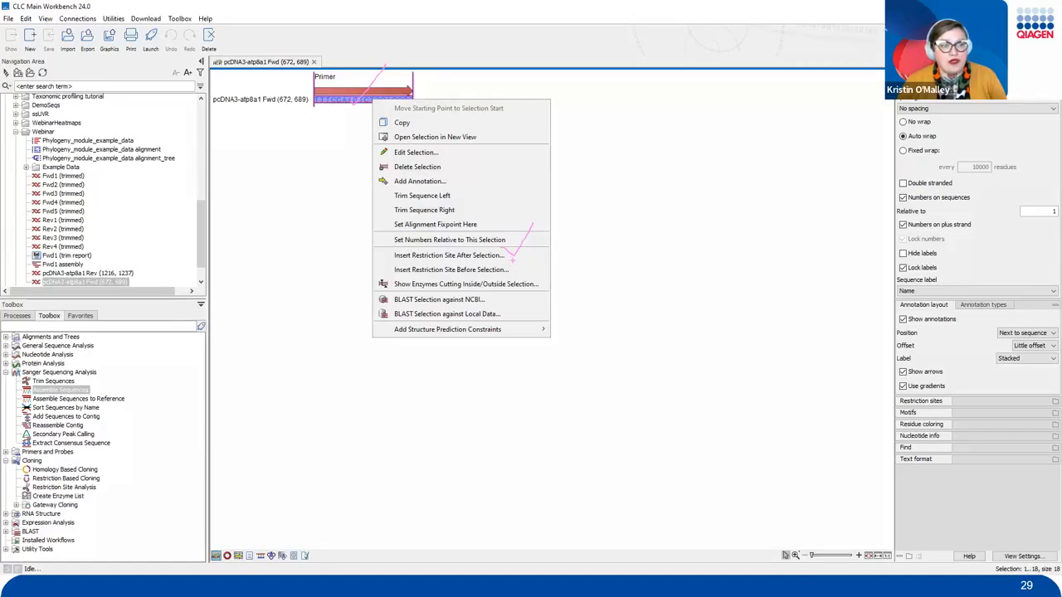
pyautogui.moveTo(512, 259)
pyautogui.mouseDown()
pyautogui.moveTo(522, 271)
pyautogui.moveTo(540, 250)
pyautogui.moveTo(515, 262)
pyautogui.moveTo(374, 253)
pyautogui.moveTo(540, 291)
pyautogui.moveTo(479, 249)
pyautogui.mouseUp()
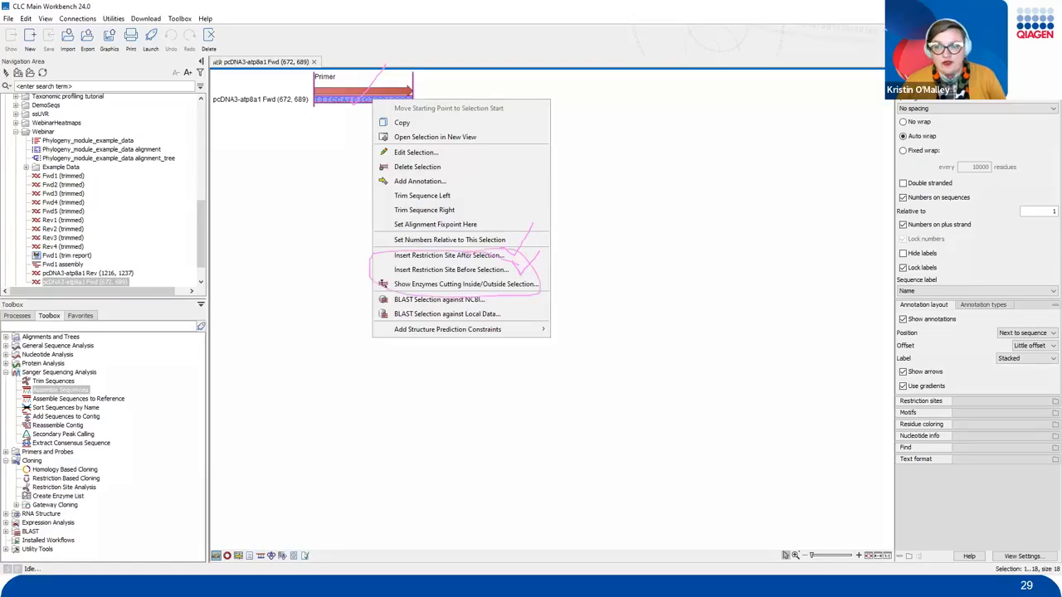
pyautogui.press('Escape')
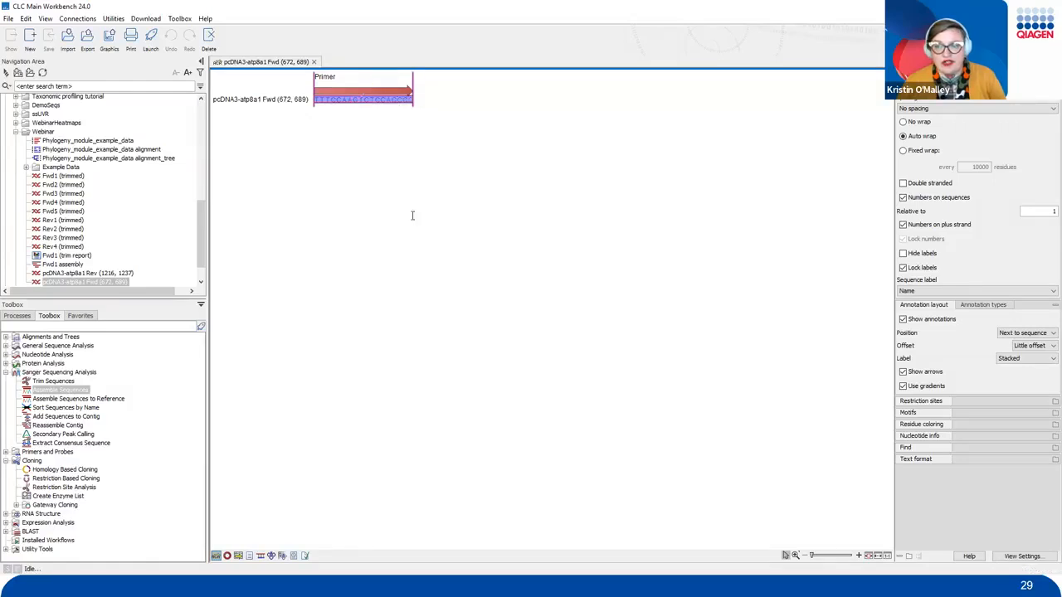
# Insert a HindIII restriction site before the selected forward primer sequence, with atcagtc as the additional 5' bases.
pyautogui.rightClick(378, 104)
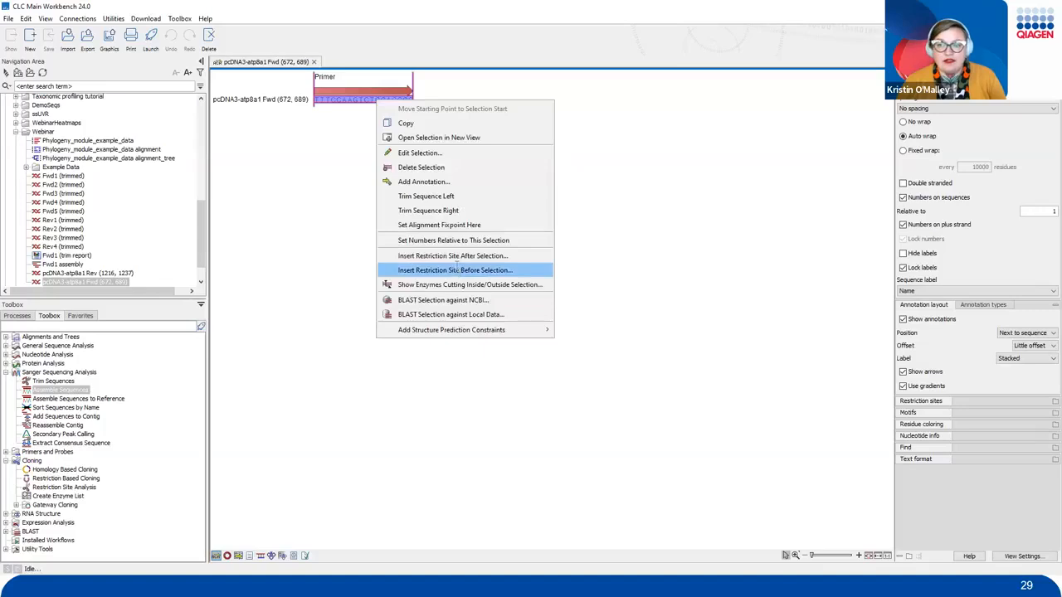
pyautogui.click(456, 270)
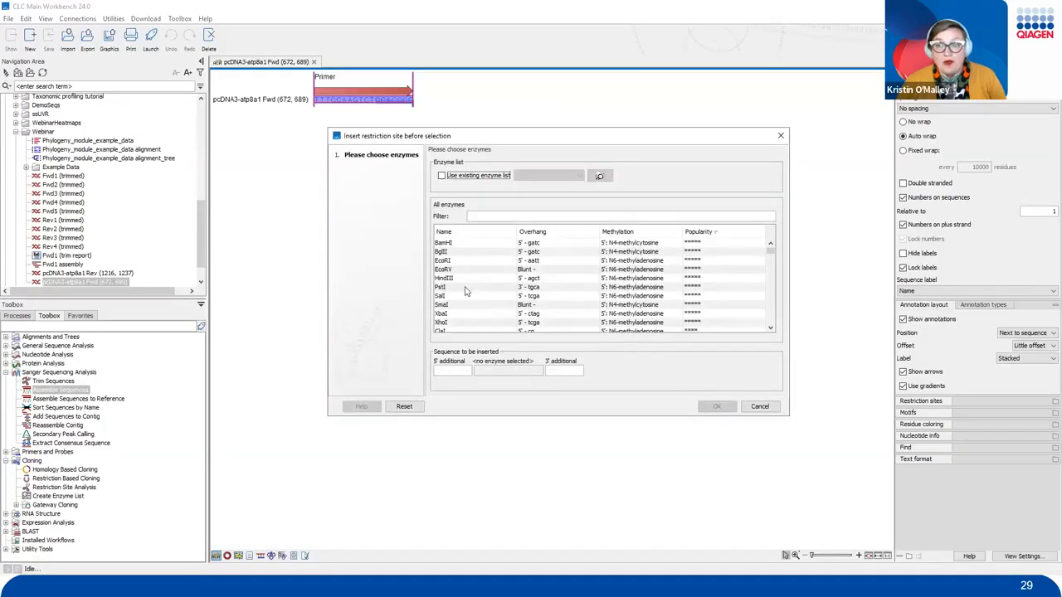
pyautogui.click(464, 280)
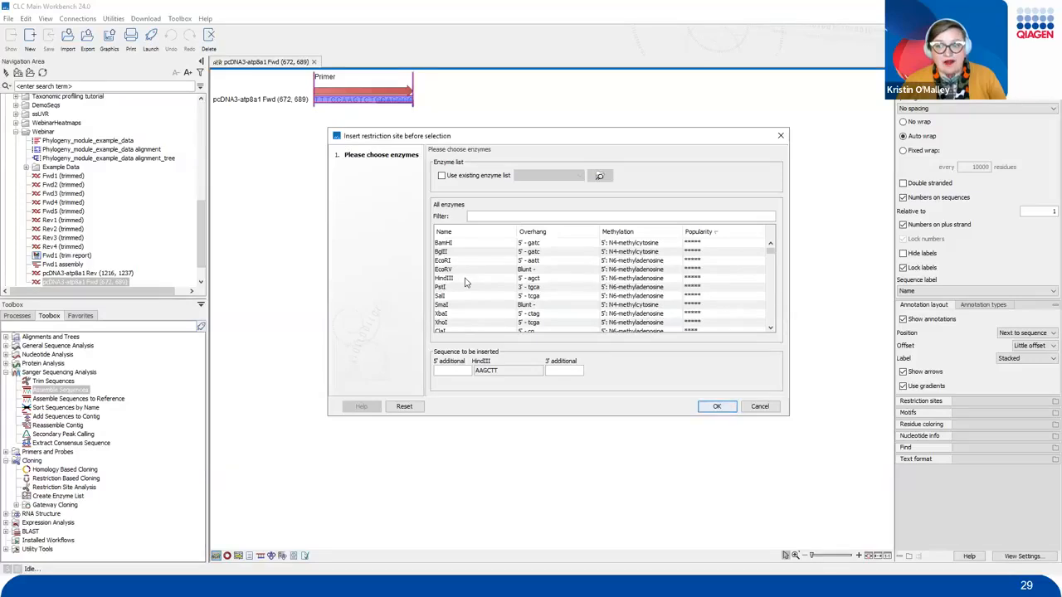
pyautogui.moveTo(469, 284)
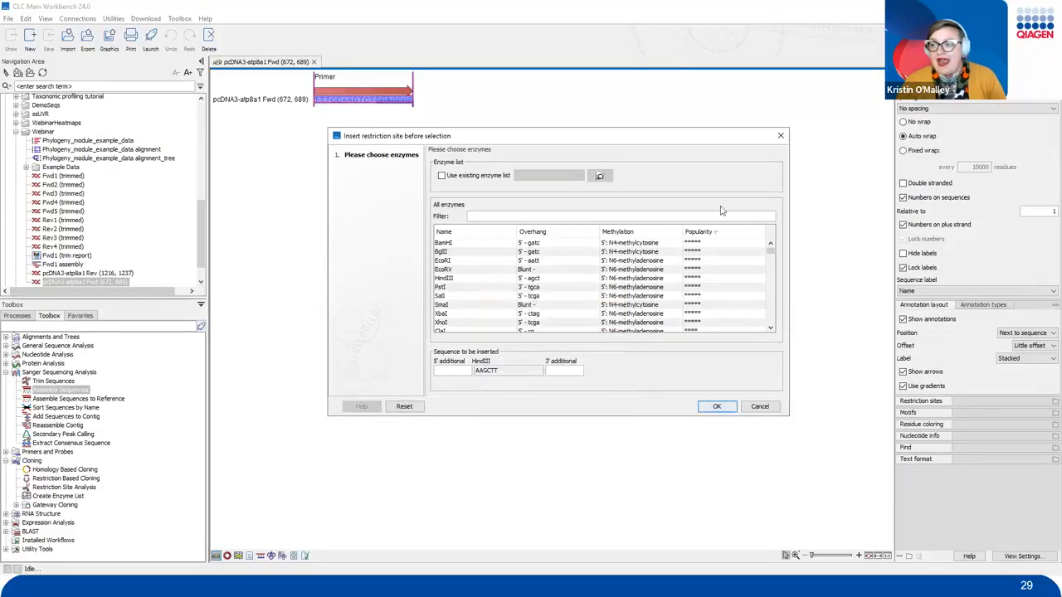
pyautogui.click(460, 373)
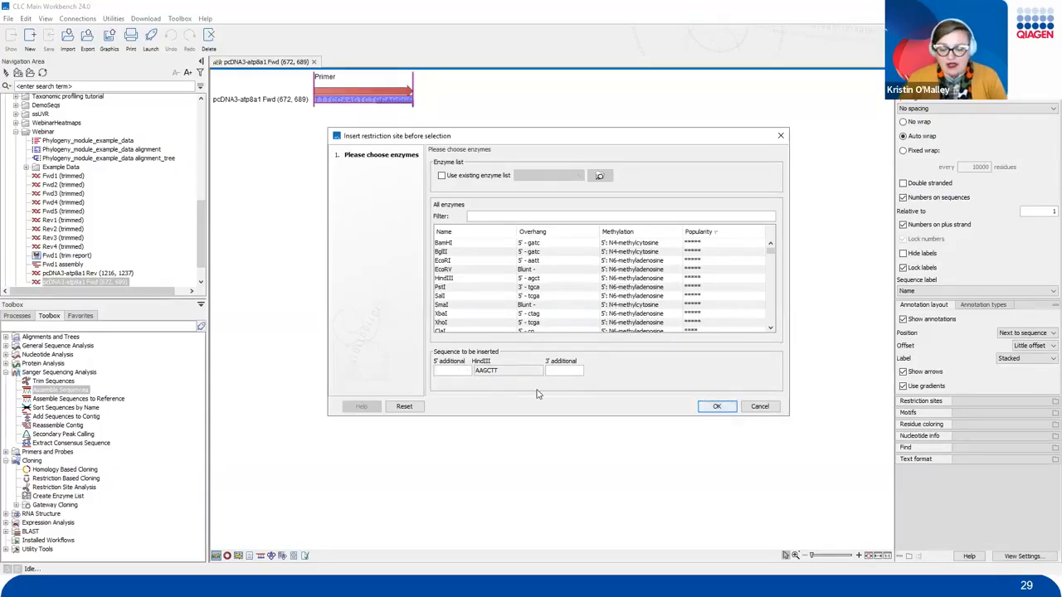
pyautogui.write('atcagtc')
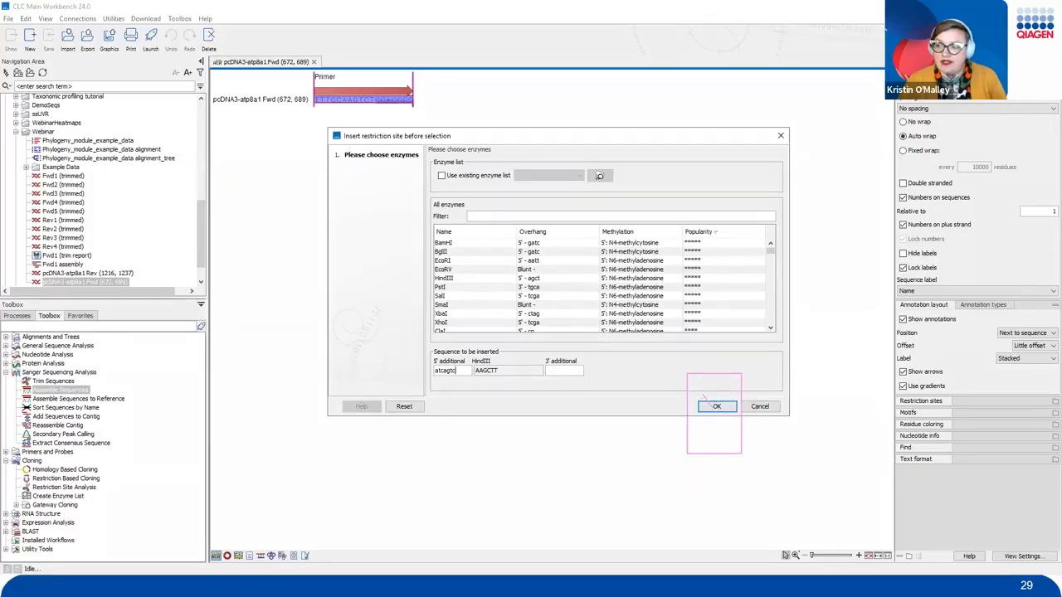
pyautogui.click(717, 407)
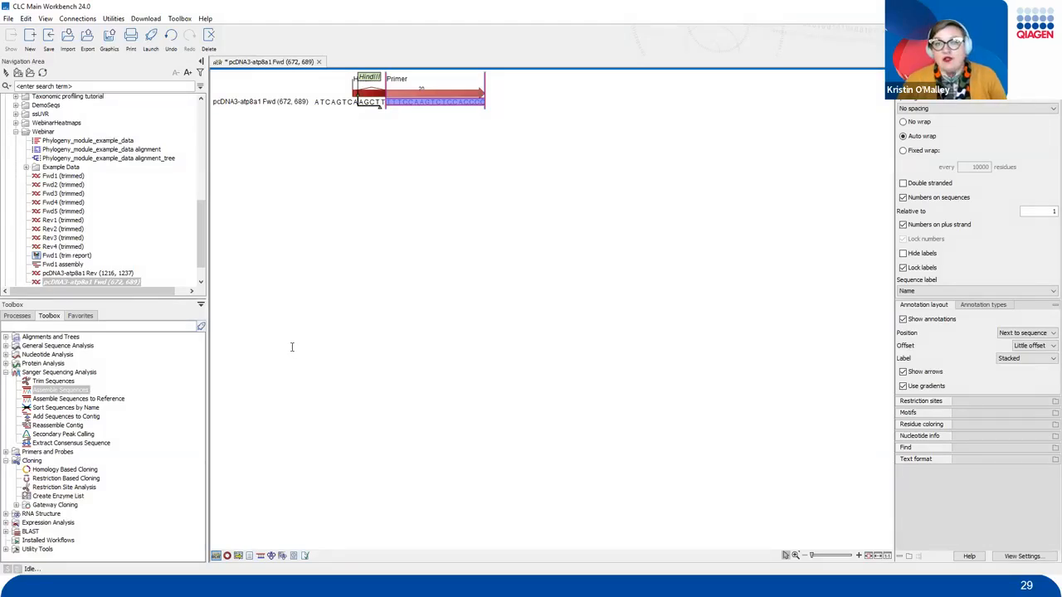
# Open the pcDNA3-atp8a1 Rev (1216, 1237) primer and select its entire sequence.
pyautogui.click(86, 274)
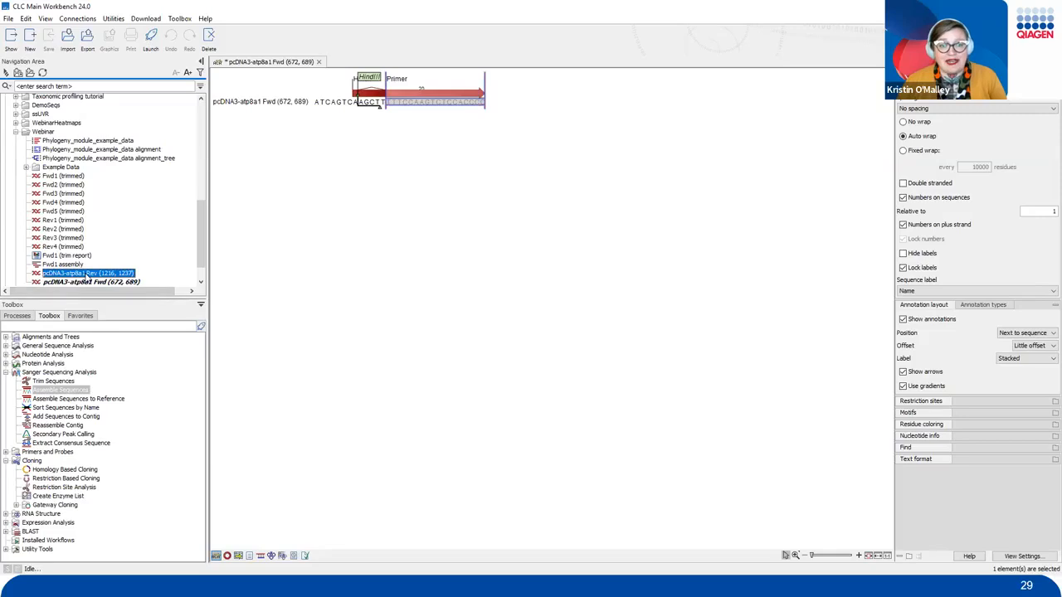
pyautogui.doubleClick(87, 275)
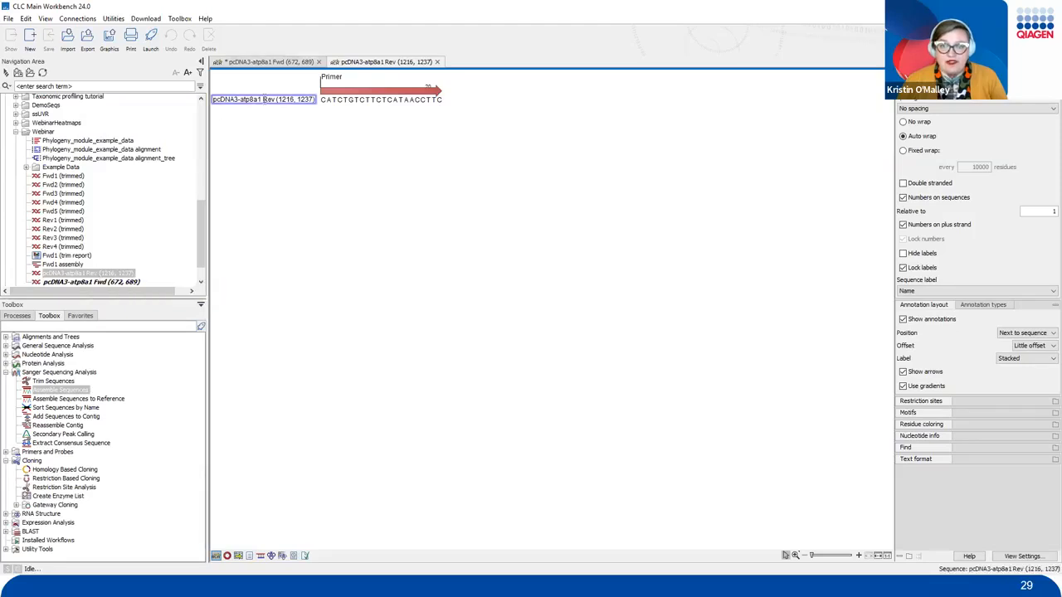
pyautogui.click(264, 98)
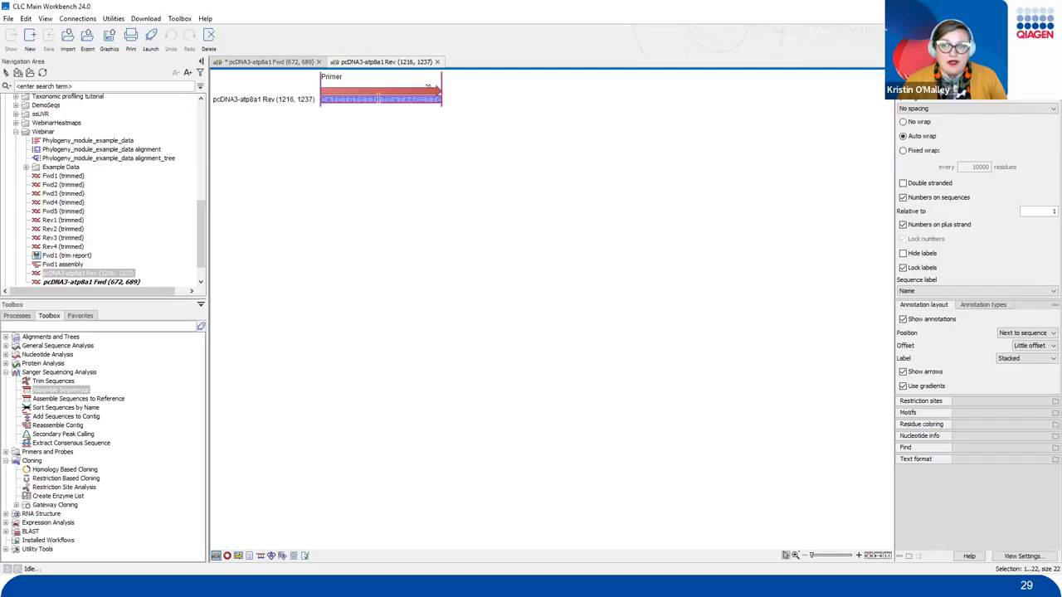
# Insert an XhoI restriction site before the selected reverse primer sequence, with atcgat as the additional 5' bases.
pyautogui.rightClick(378, 99)
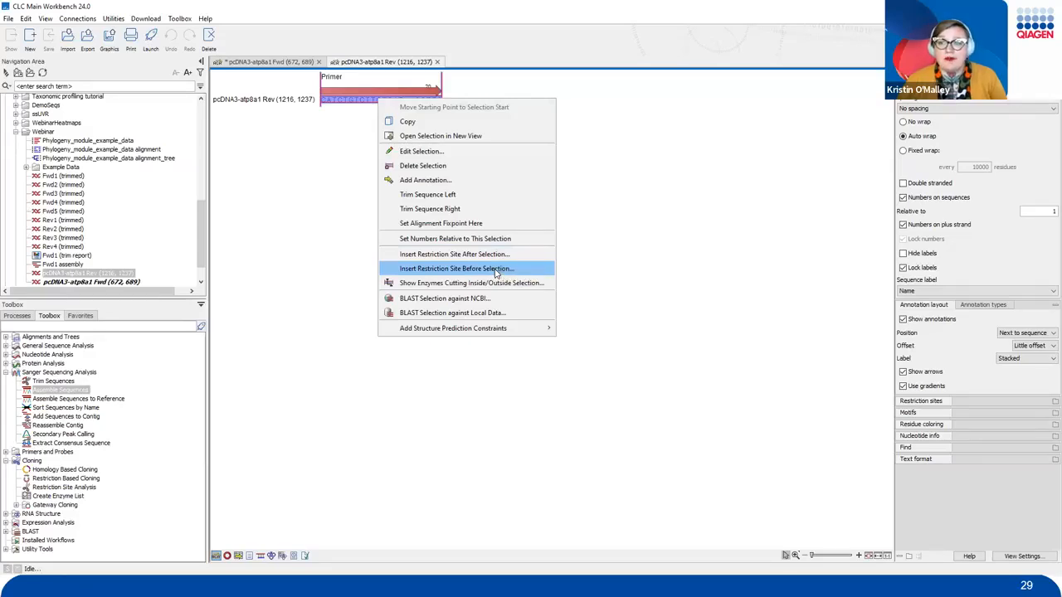
pyautogui.click(497, 270)
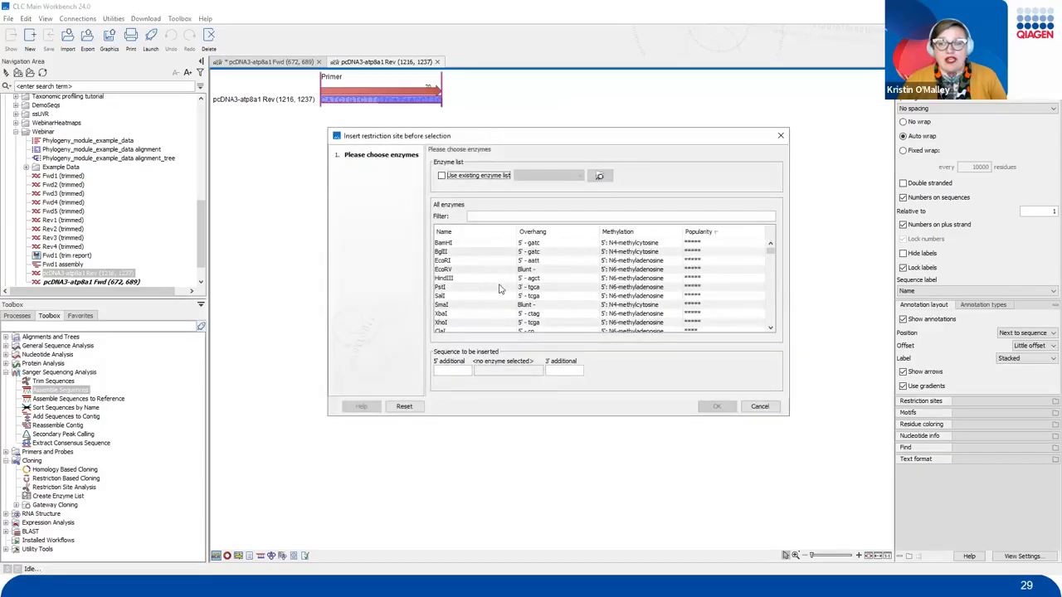
pyautogui.click(485, 322)
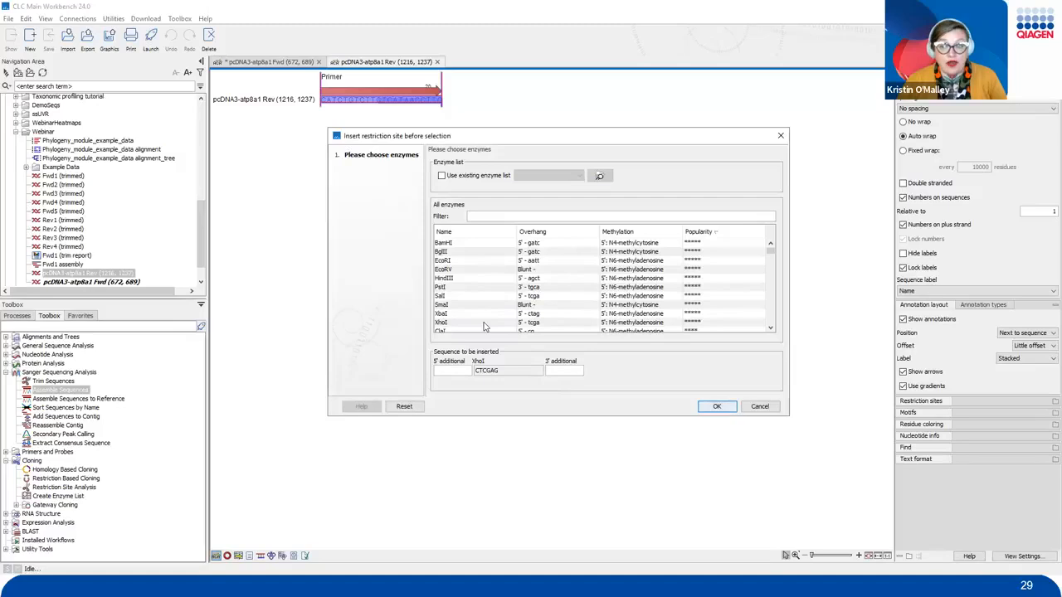
pyautogui.click(455, 371)
pyautogui.write('atcgat')
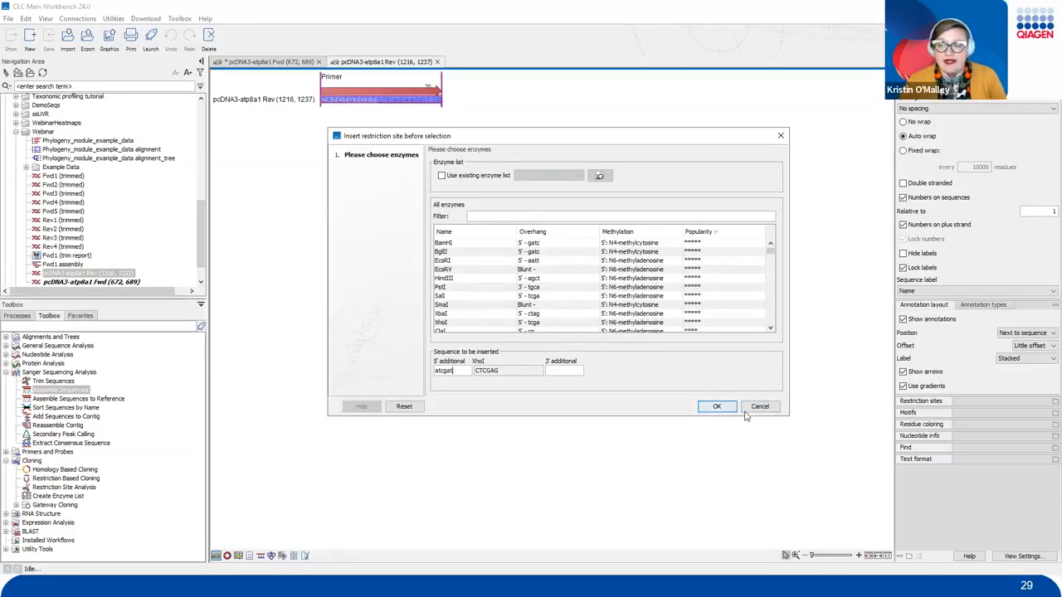
pyautogui.click(717, 406)
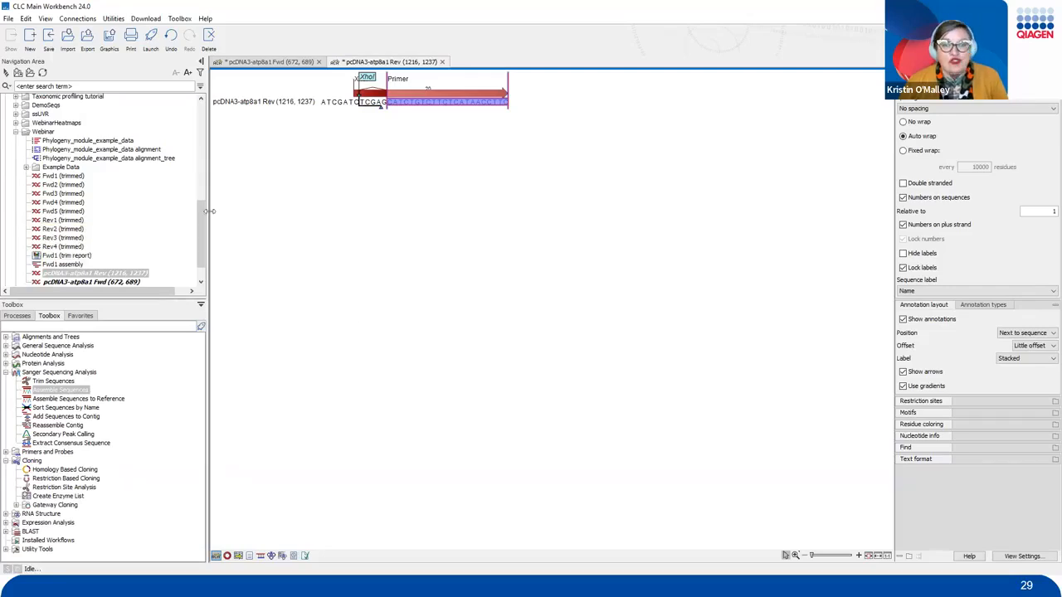
# Collapse the Sanger Sequencing Analysis tools and leave the Cloning tools expanded.
pyautogui.click(5, 375)
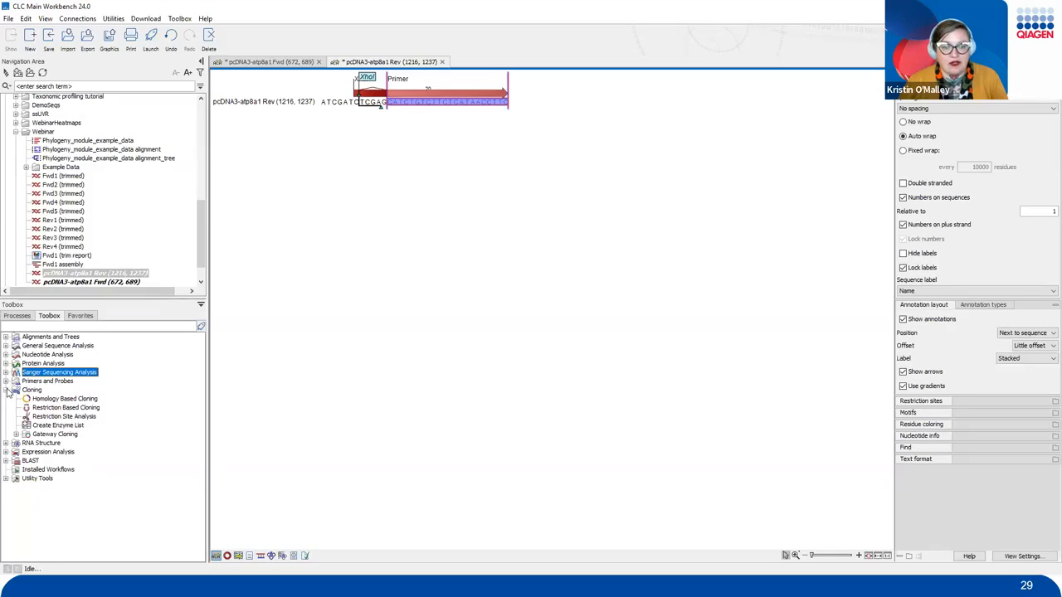
pyautogui.click(6, 390)
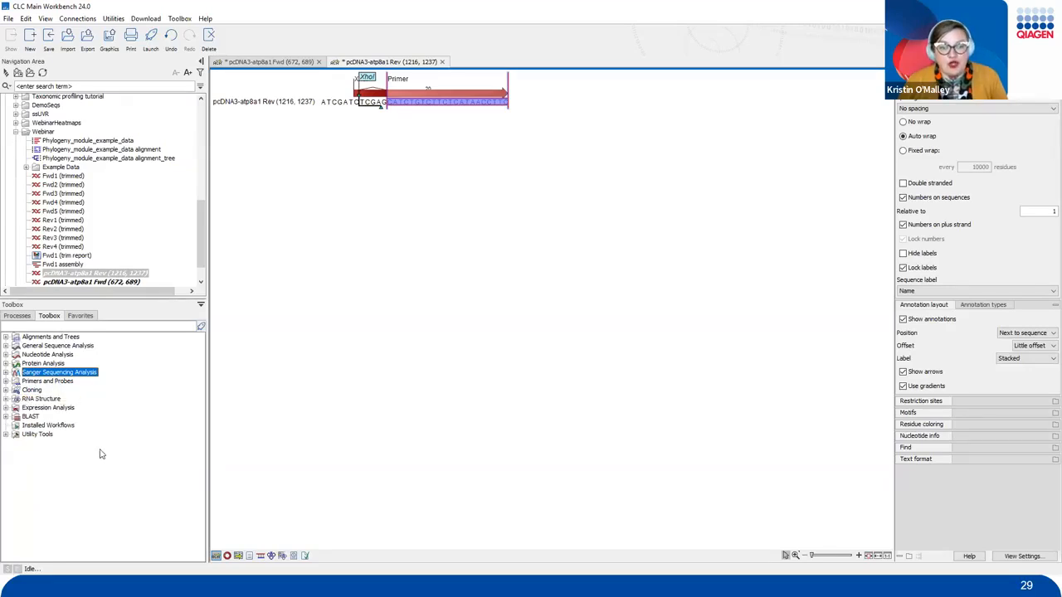
pyautogui.click(6, 390)
pyautogui.click(26, 392)
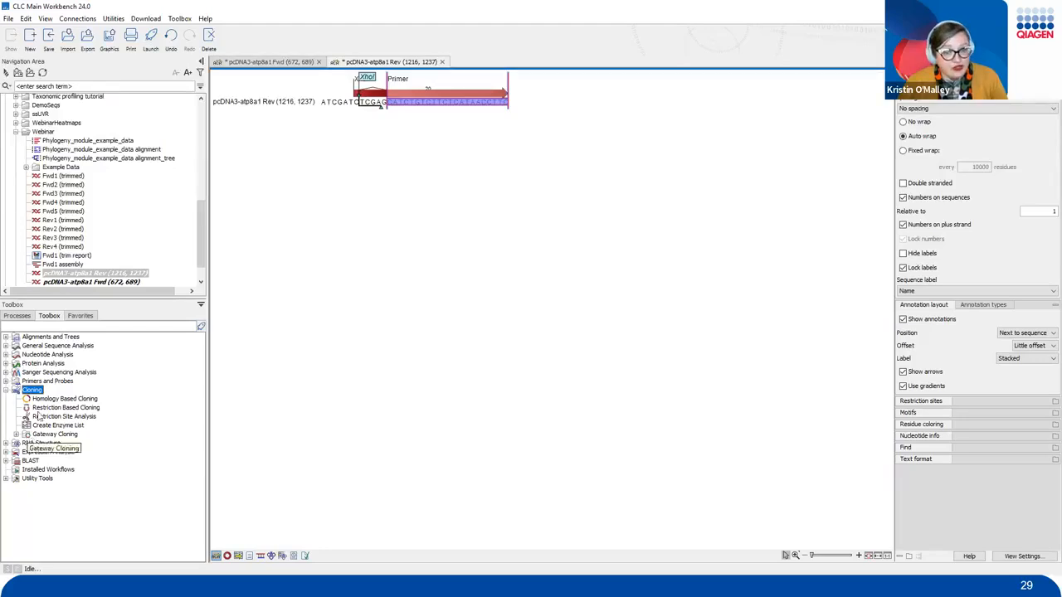
pyautogui.click(63, 408)
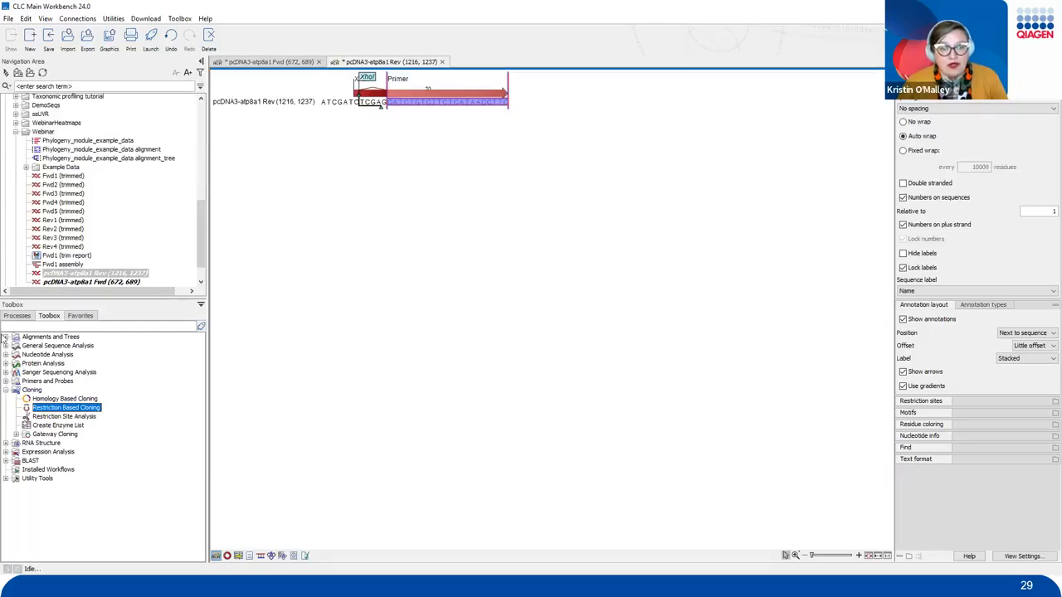
pyautogui.click(5, 346)
pyautogui.click(6, 346)
pyautogui.click(6, 355)
pyautogui.click(6, 356)
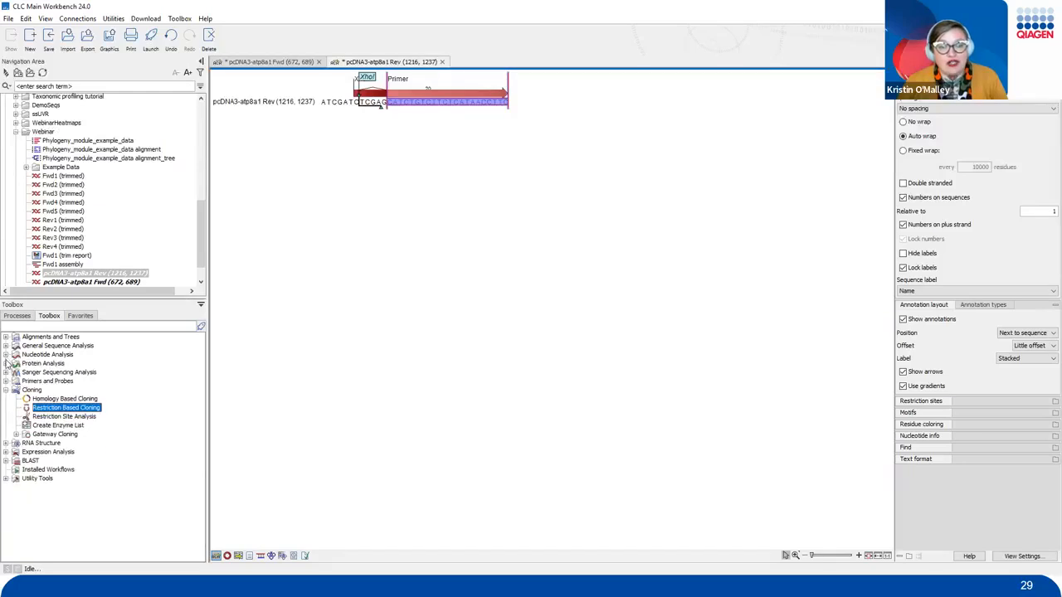
pyautogui.click(6, 372)
pyautogui.click(6, 373)
pyautogui.doubleClick(66, 408)
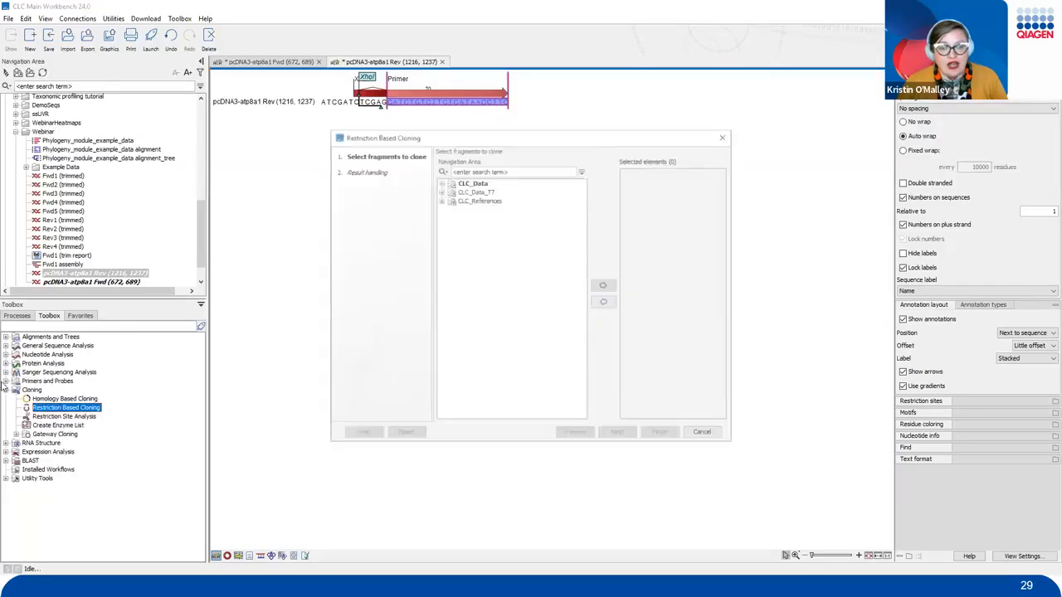
pyautogui.click(721, 434)
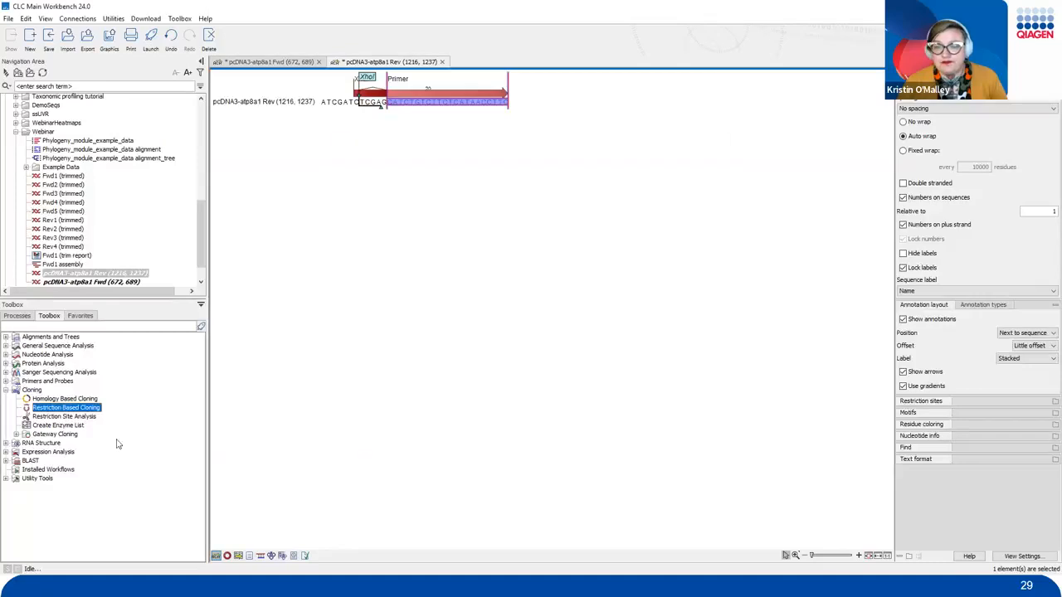
# Start Find Binding Sites and Create Fragments from Primers and Probes and remove the preselected reverse primer from its input elements.
pyautogui.click(5, 381)
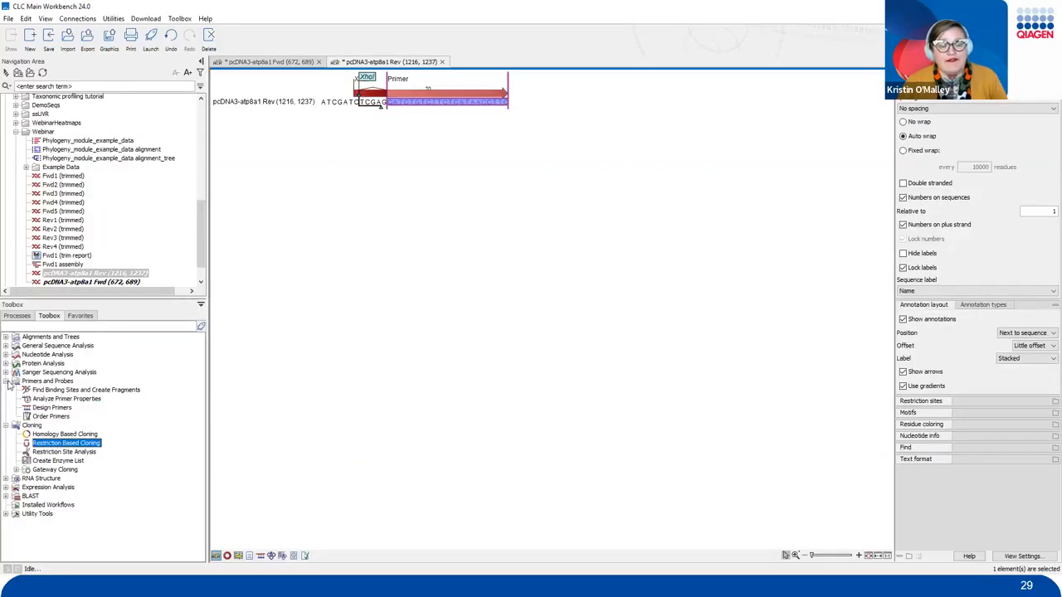
pyautogui.click(130, 391)
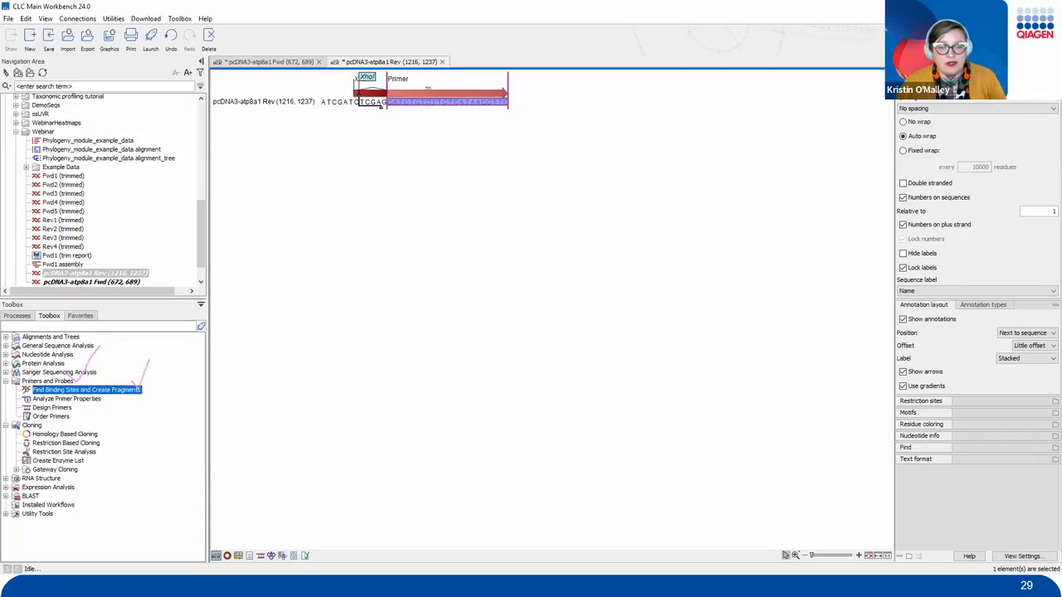
pyautogui.doubleClick(98, 392)
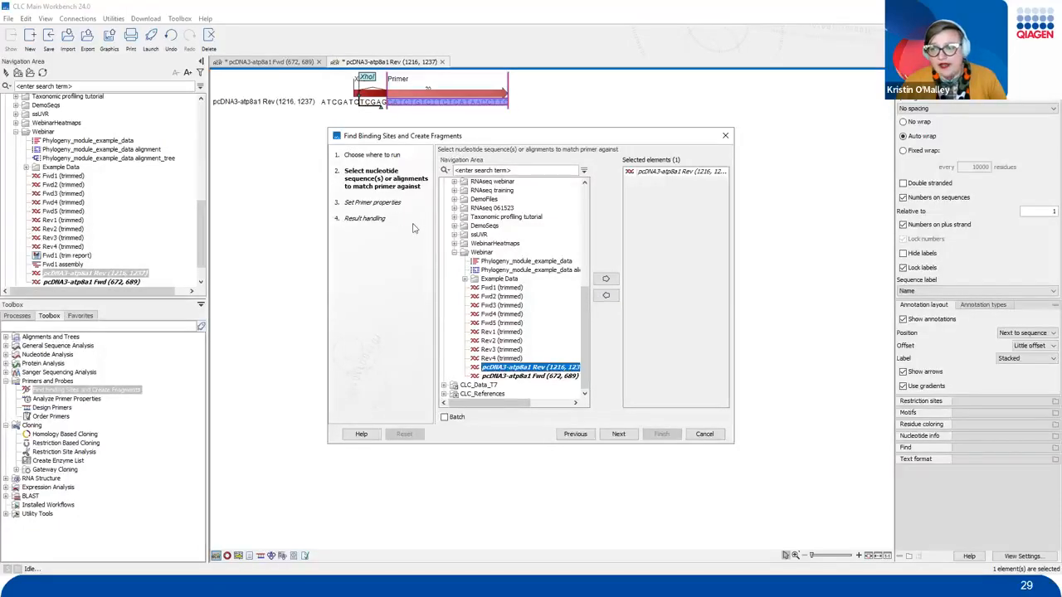
pyautogui.click(661, 172)
pyautogui.click(606, 296)
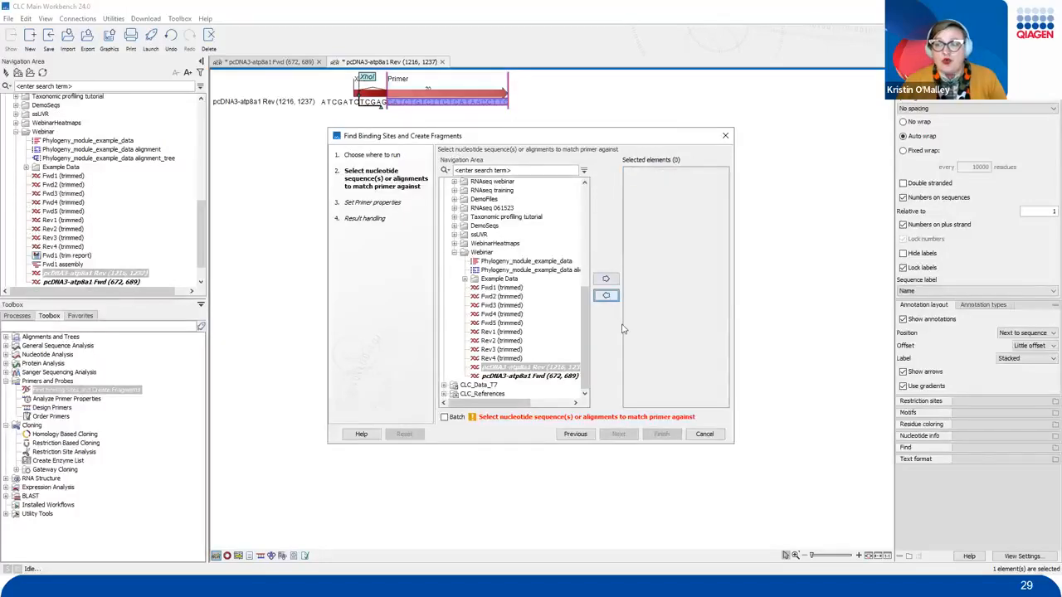
# Choose ATP8a1 mRNA from Example Data as the sequence to match primers against and continue to the primer properties.
pyautogui.scroll(7, 495, 270)
pyautogui.scroll(2, 495, 270)
pyautogui.click(496, 192)
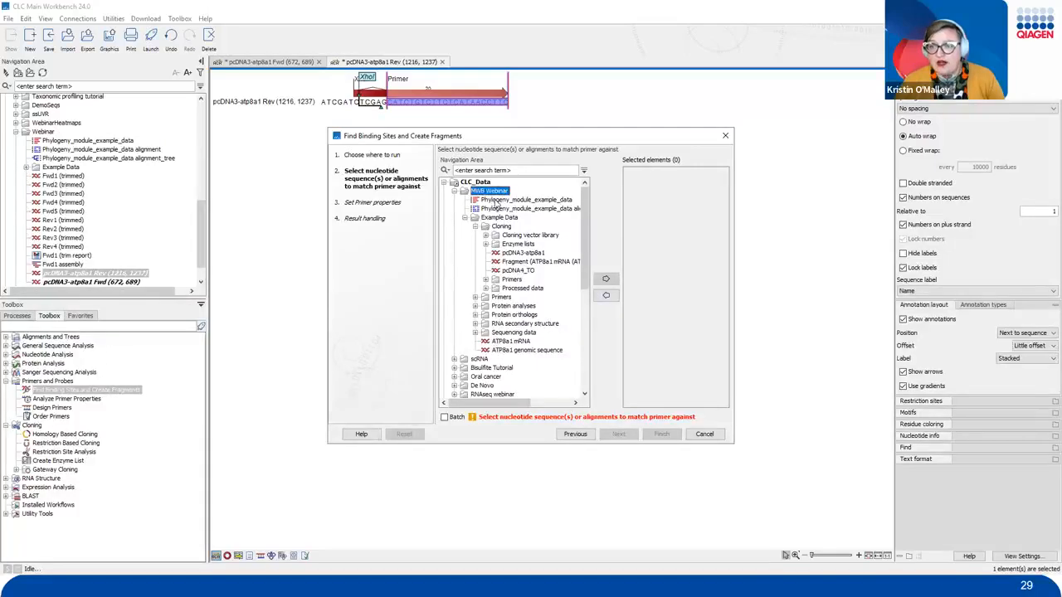
pyautogui.click(501, 220)
pyautogui.click(503, 342)
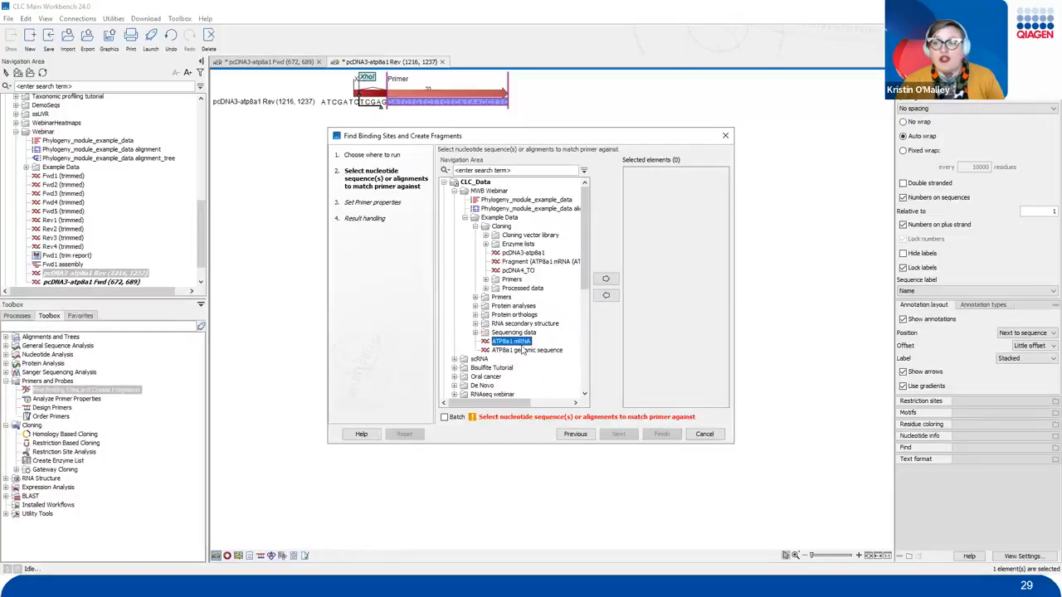
pyautogui.click(608, 281)
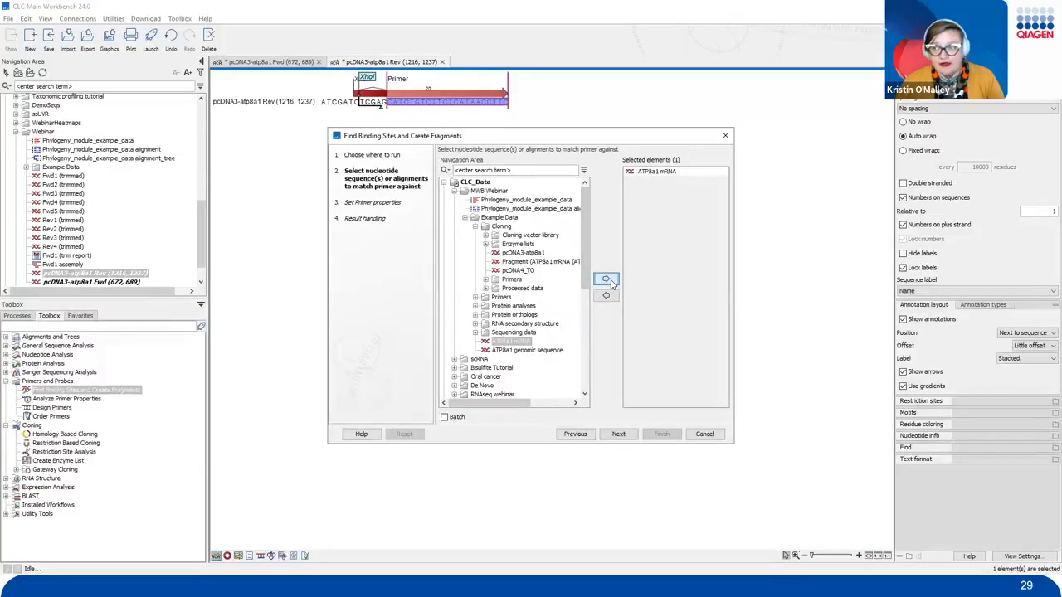
pyautogui.click(617, 434)
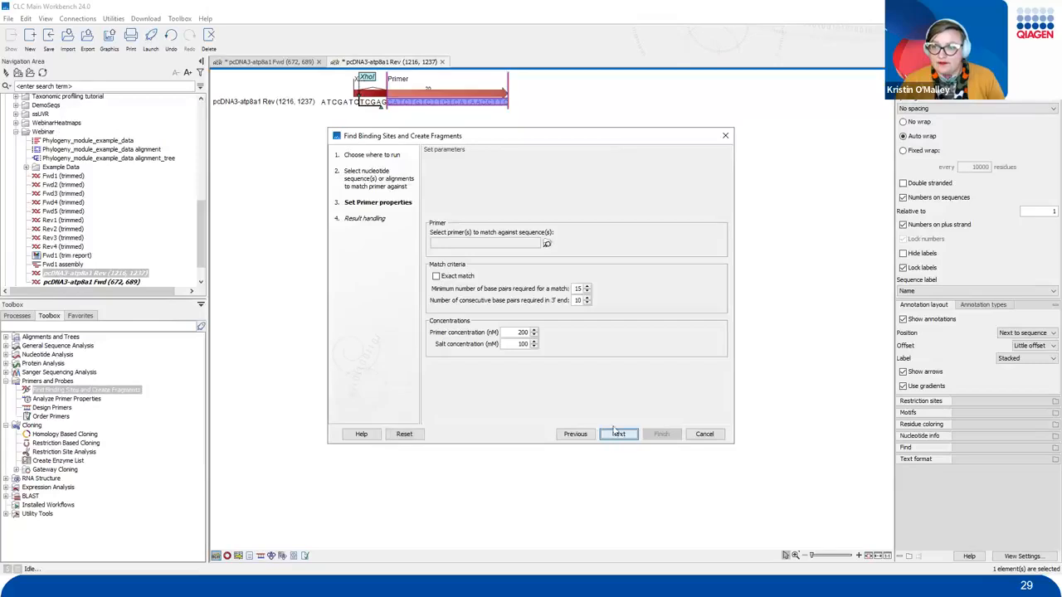
# Choose pcDNA3-atp8a1 Fwd (793, 810) and pcDNA3-atp8a1 Rev (1372, 1390) from the Primers folder's Processed data as the primers to match.
pyautogui.click(546, 245)
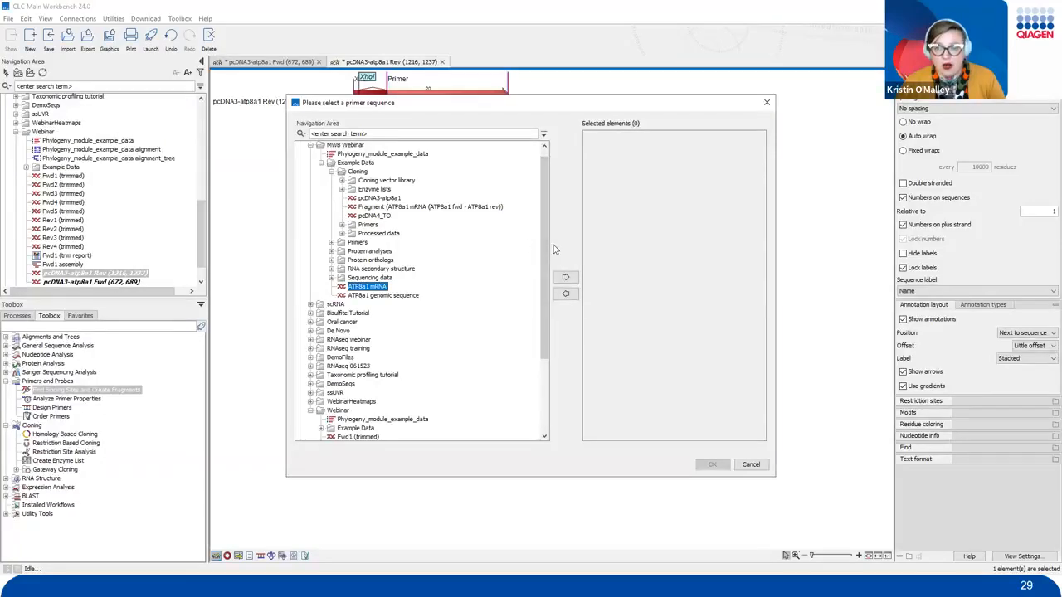
pyautogui.scroll(-4, 481, 349)
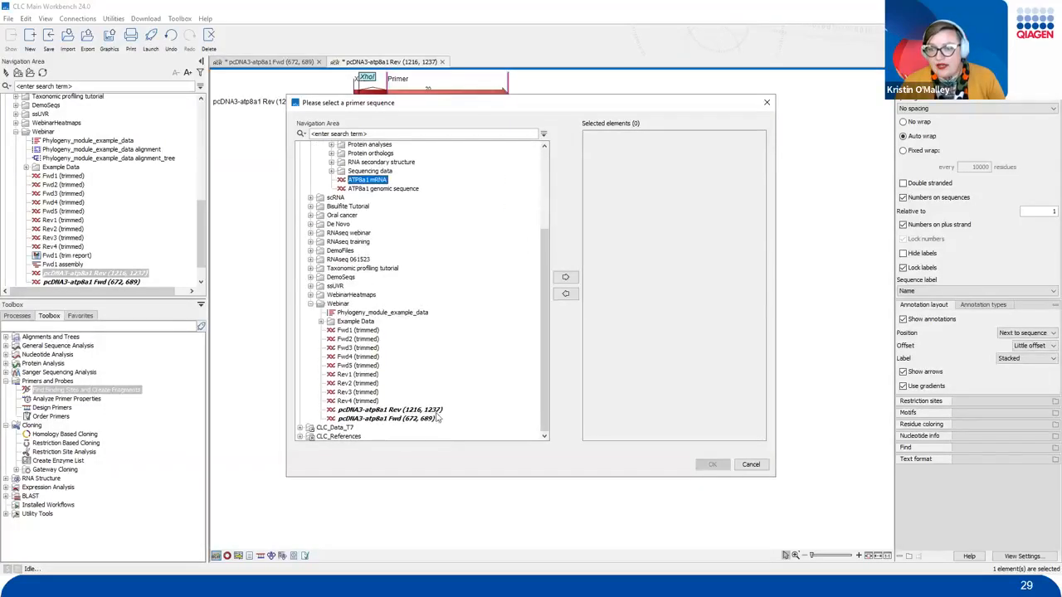
pyautogui.scroll(5, 396, 431)
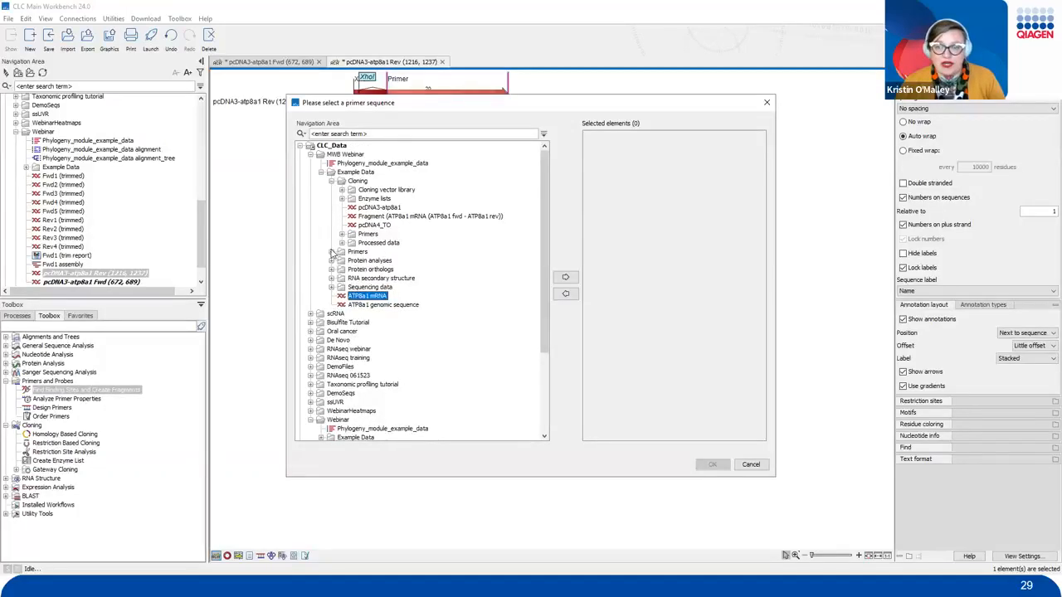
pyautogui.click(332, 252)
pyautogui.click(357, 252)
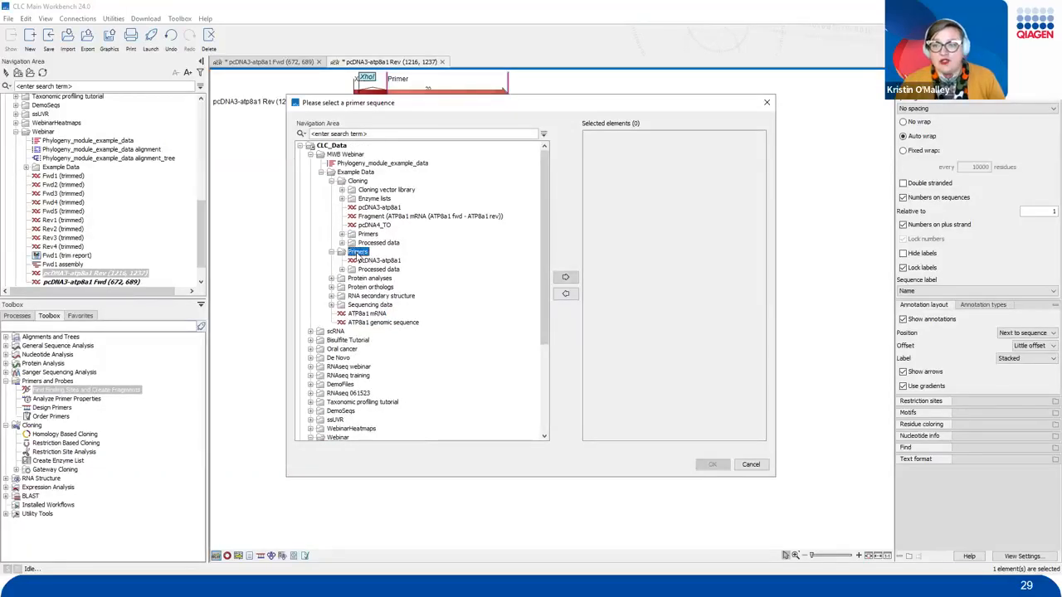
pyautogui.click(342, 270)
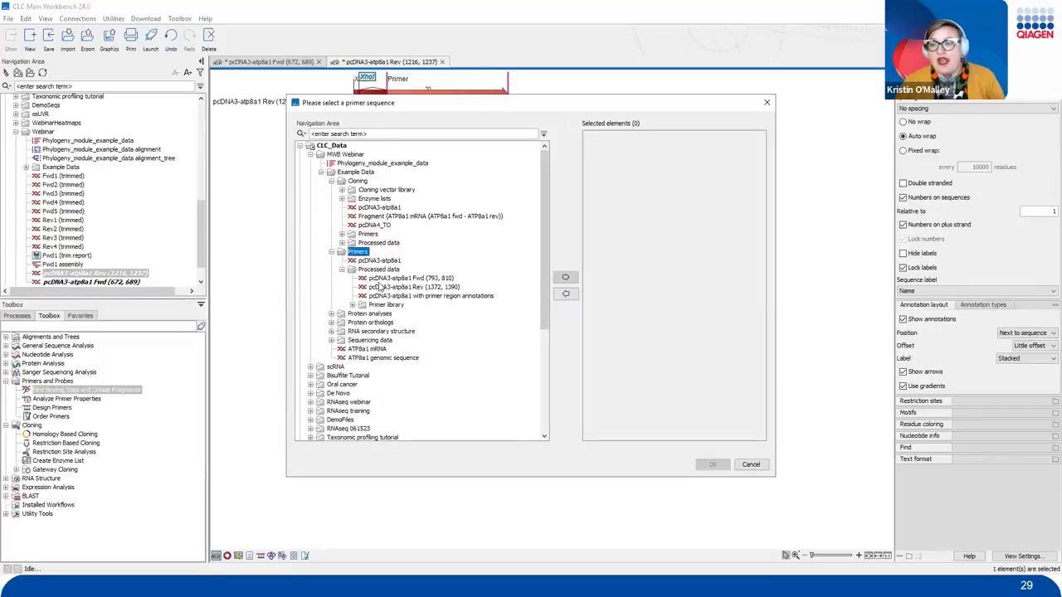
pyautogui.click(378, 279)
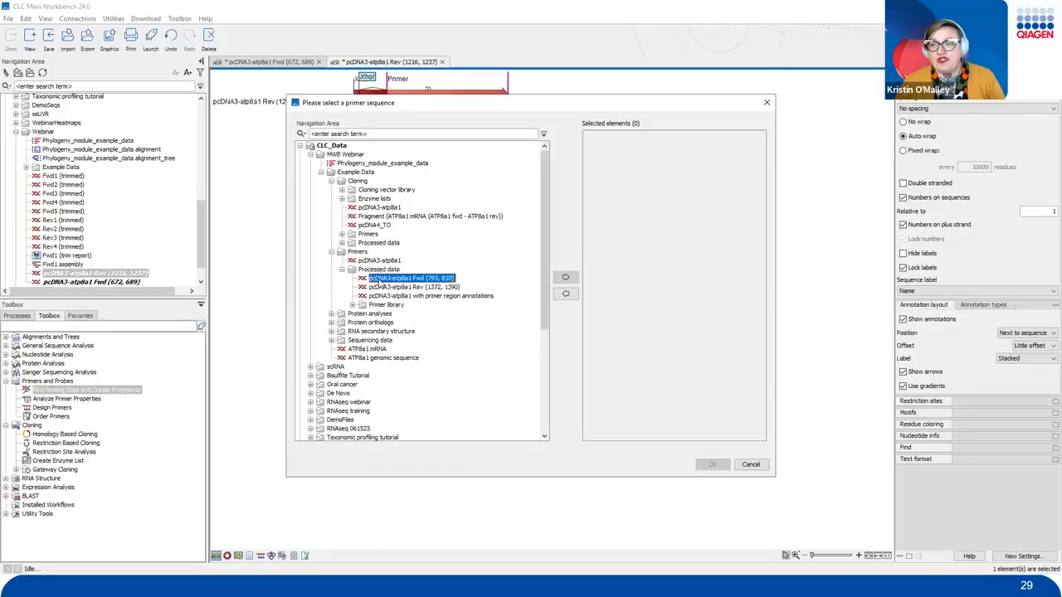
pyautogui.keyDown('ctrl'); pyautogui.click(384, 289); pyautogui.keyUp('ctrl')
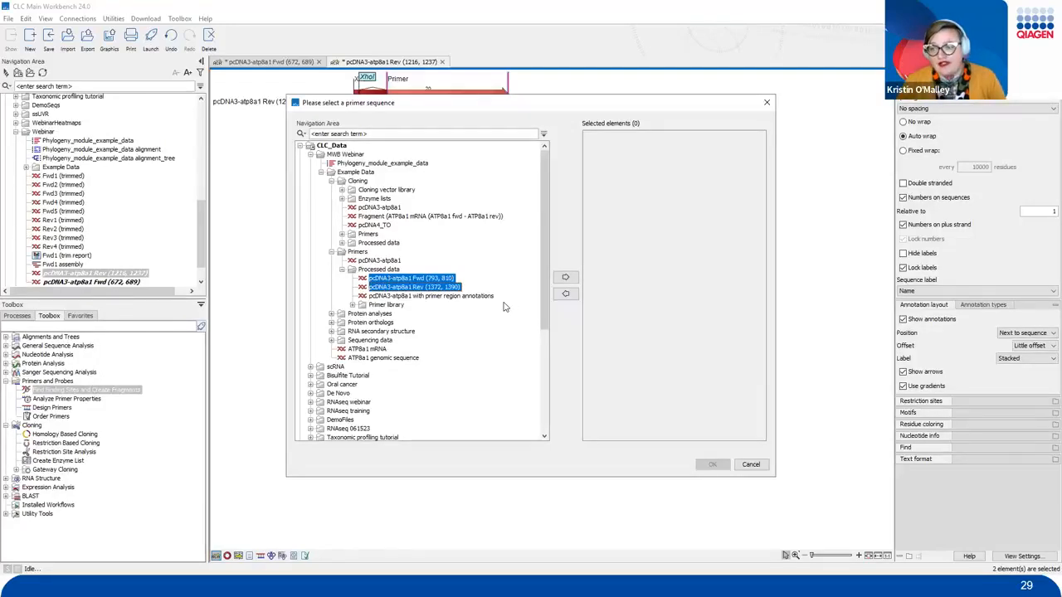
pyautogui.click(565, 277)
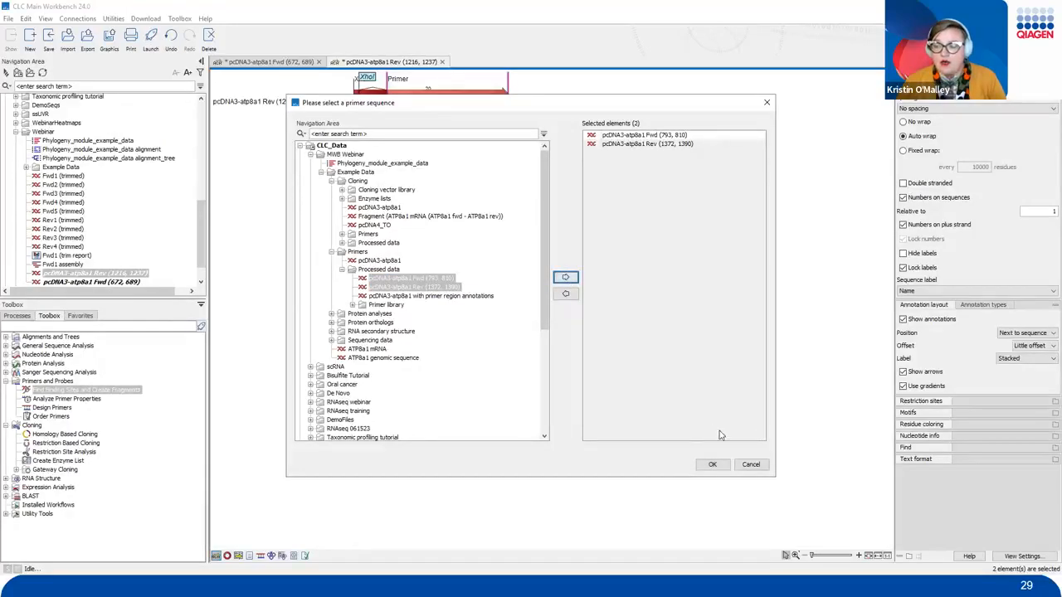
pyautogui.moveTo(682, 446); pyautogui.dragTo(737, 499)
pyautogui.click(712, 464)
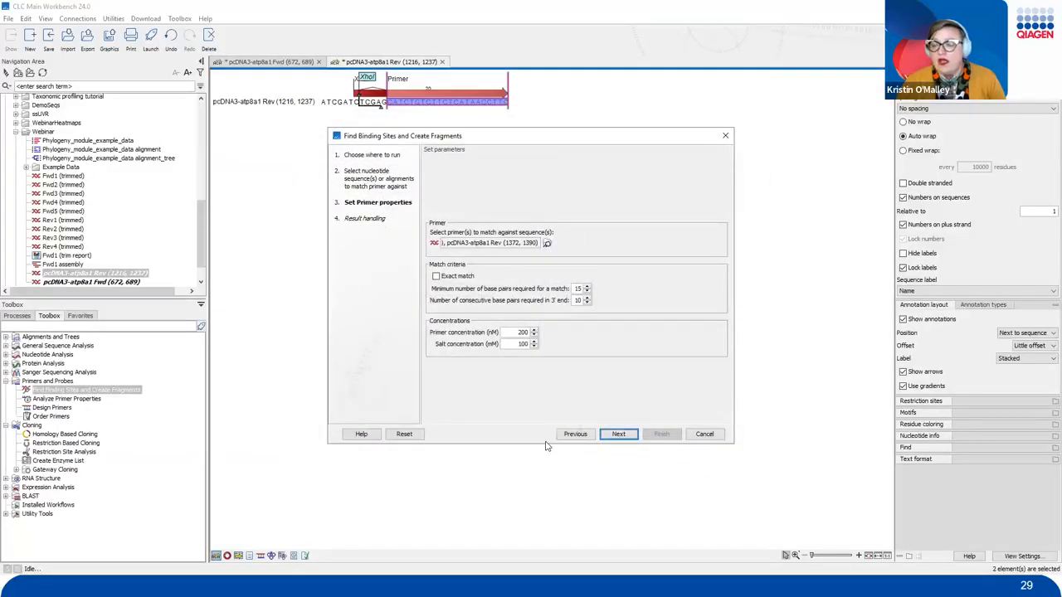
# Keep the default match criteria, concentrations and fragment table output, and finish Find Binding Sites and Create Fragments with the result opened.
pyautogui.moveTo(425, 256)
pyautogui.mouseDown()
pyautogui.moveTo(405, 285)
pyautogui.moveTo(463, 378)
pyautogui.mouseUp()
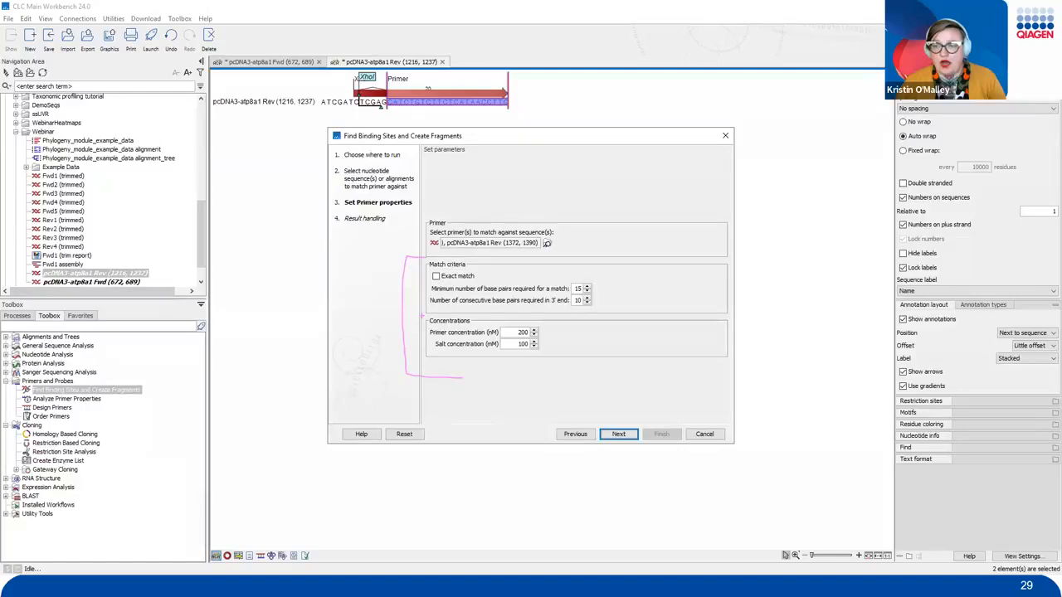
pyautogui.moveTo(425, 313)
pyautogui.mouseDown()
pyautogui.moveTo(377, 349)
pyautogui.moveTo(366, 407)
pyautogui.moveTo(396, 390)
pyautogui.mouseUp()
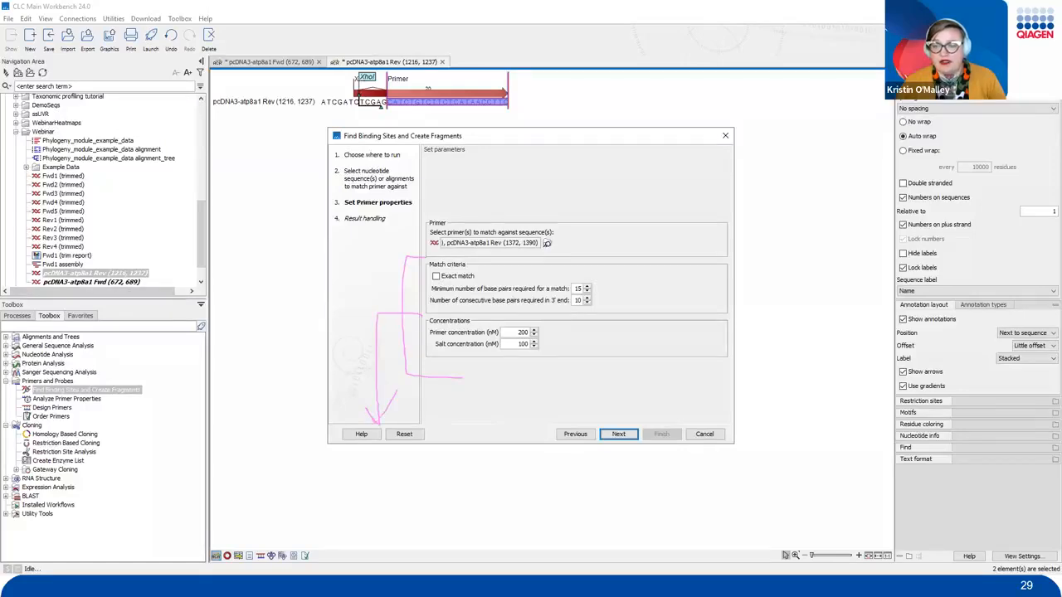
pyautogui.click(624, 435)
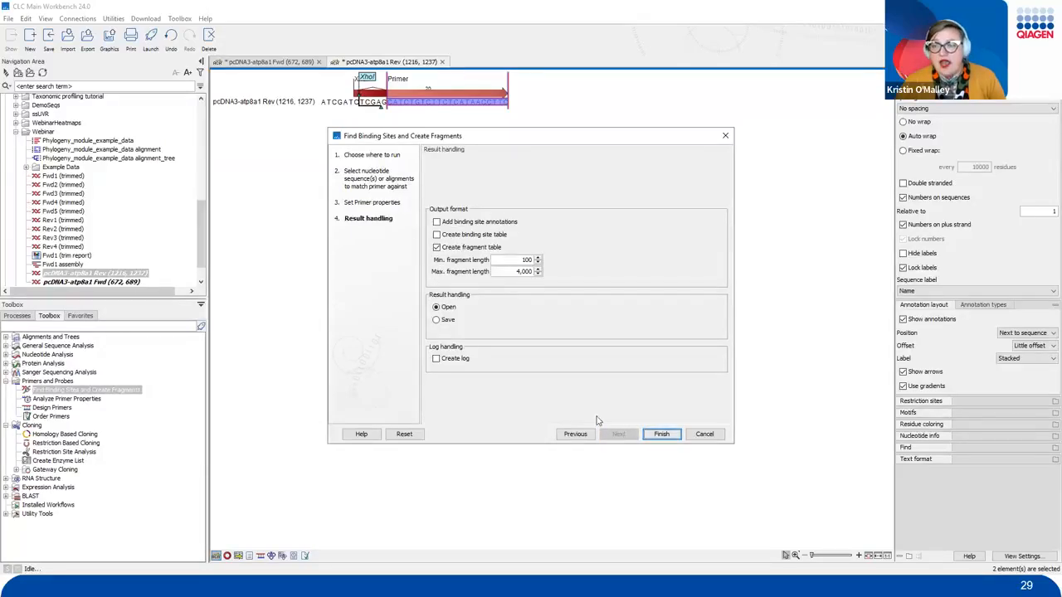
pyautogui.moveTo(407, 280)
pyautogui.mouseDown()
pyautogui.moveTo(465, 376)
pyautogui.moveTo(504, 380)
pyautogui.mouseUp()
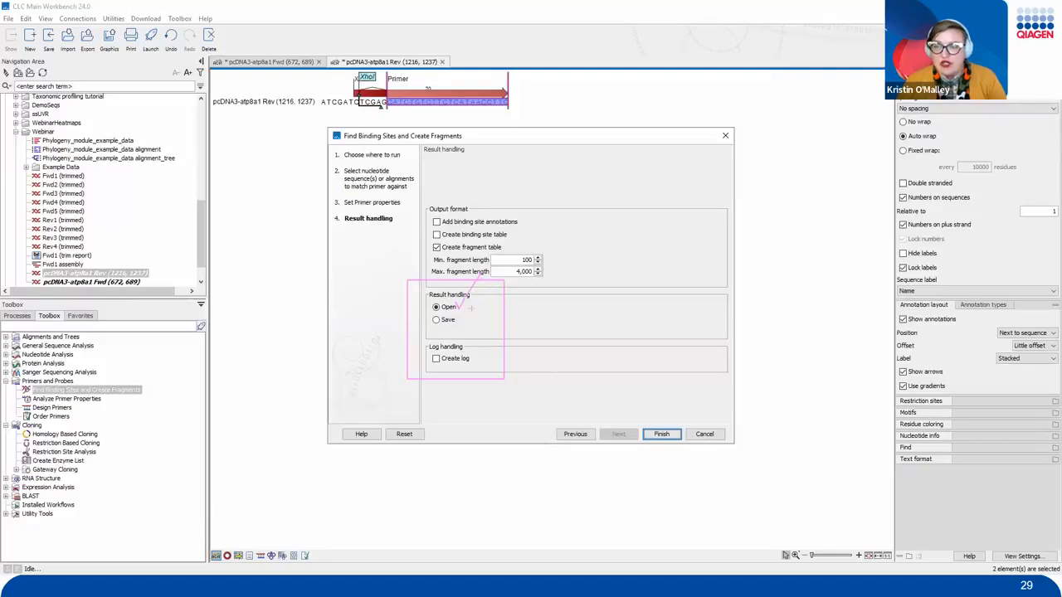
pyautogui.moveTo(467, 306)
pyautogui.mouseDown()
pyautogui.moveTo(403, 292)
pyautogui.moveTo(461, 318)
pyautogui.moveTo(466, 284)
pyautogui.mouseUp()
pyautogui.moveTo(669, 410)
pyautogui.mouseDown()
pyautogui.moveTo(625, 434)
pyautogui.moveTo(661, 407)
pyautogui.mouseUp()
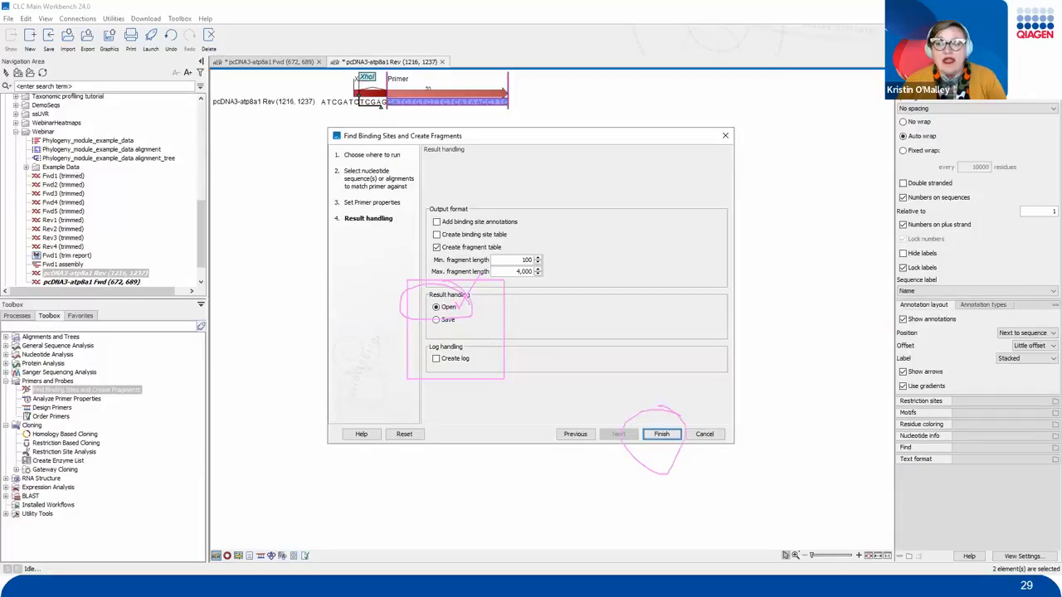
pyautogui.click(661, 434)
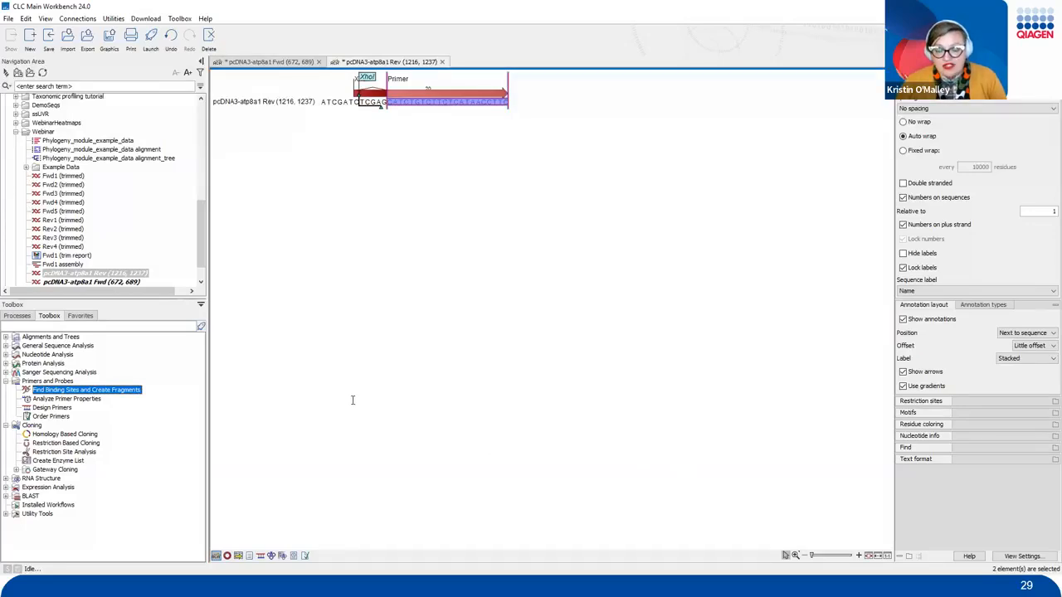
# Close the forward primer without saving its changes, and close the reverse primer with its changes saved.
pyautogui.click(319, 61)
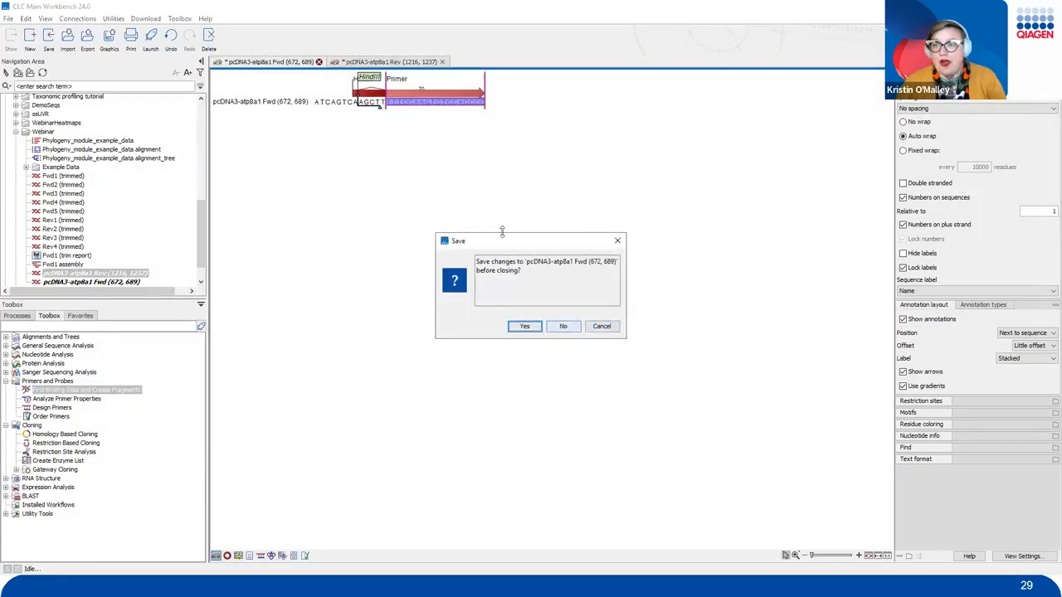
pyautogui.click(562, 326)
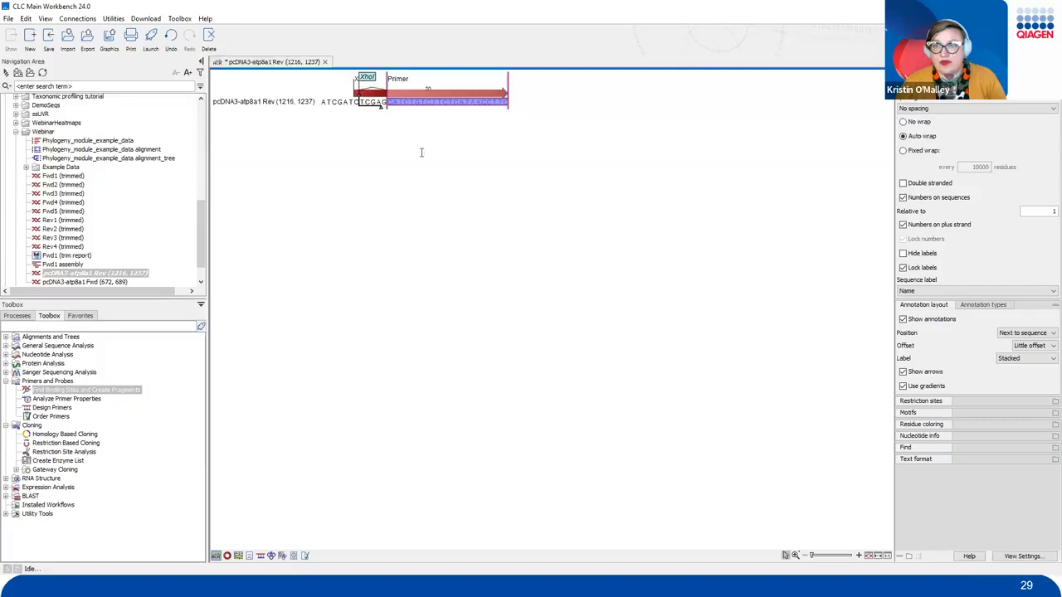
pyautogui.rightClick(283, 61)
pyautogui.click(266, 69)
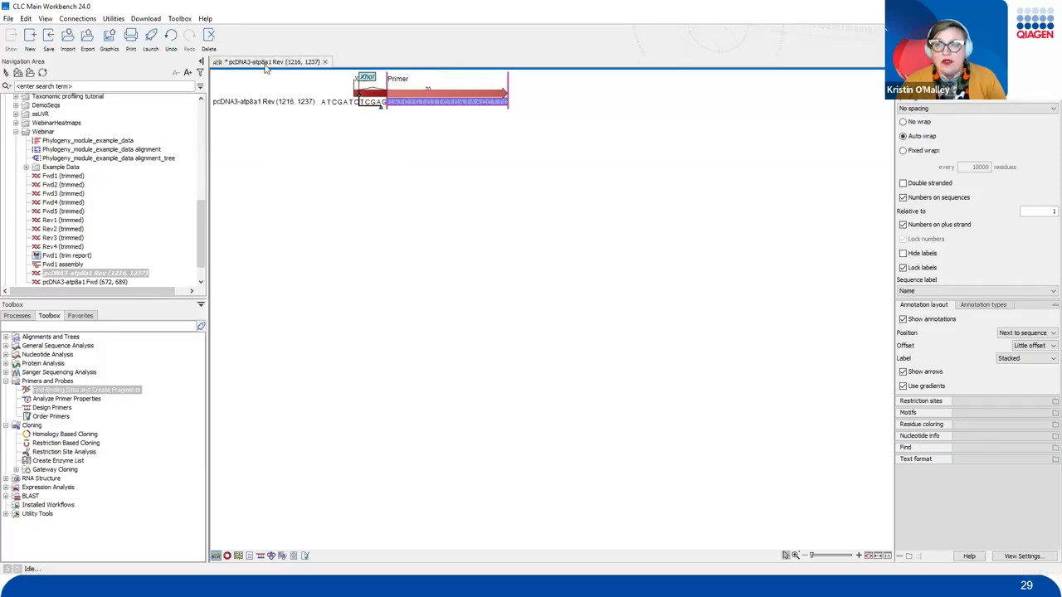
pyautogui.rightClick(266, 65)
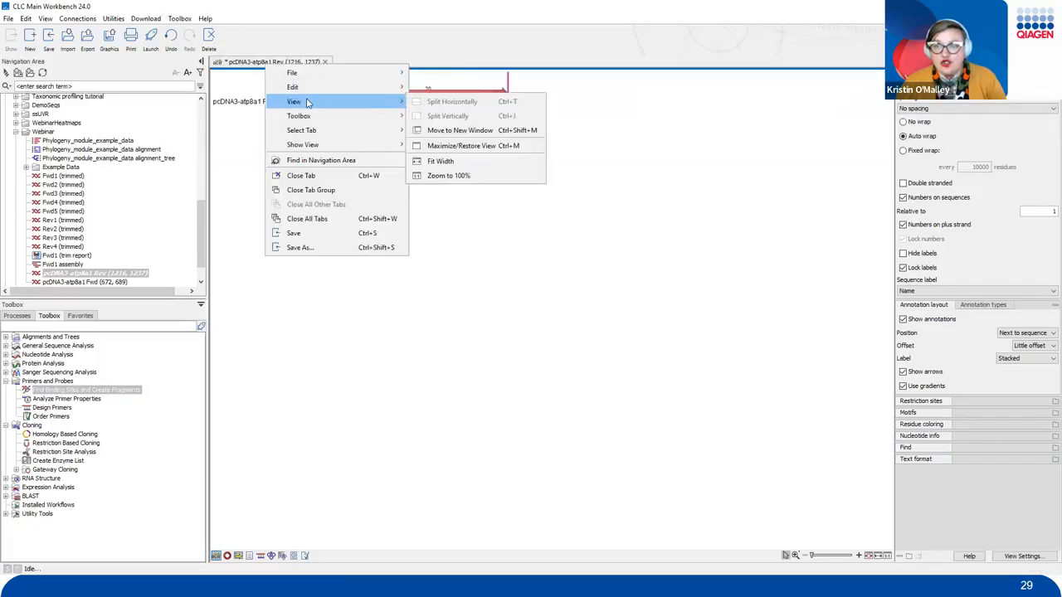
pyautogui.click(303, 176)
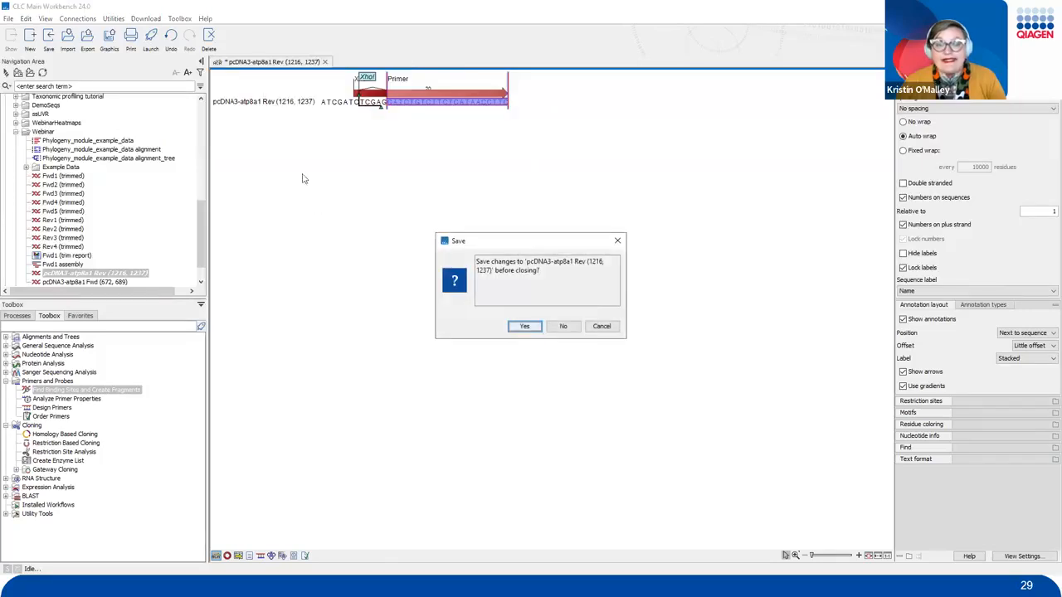
pyautogui.click(523, 326)
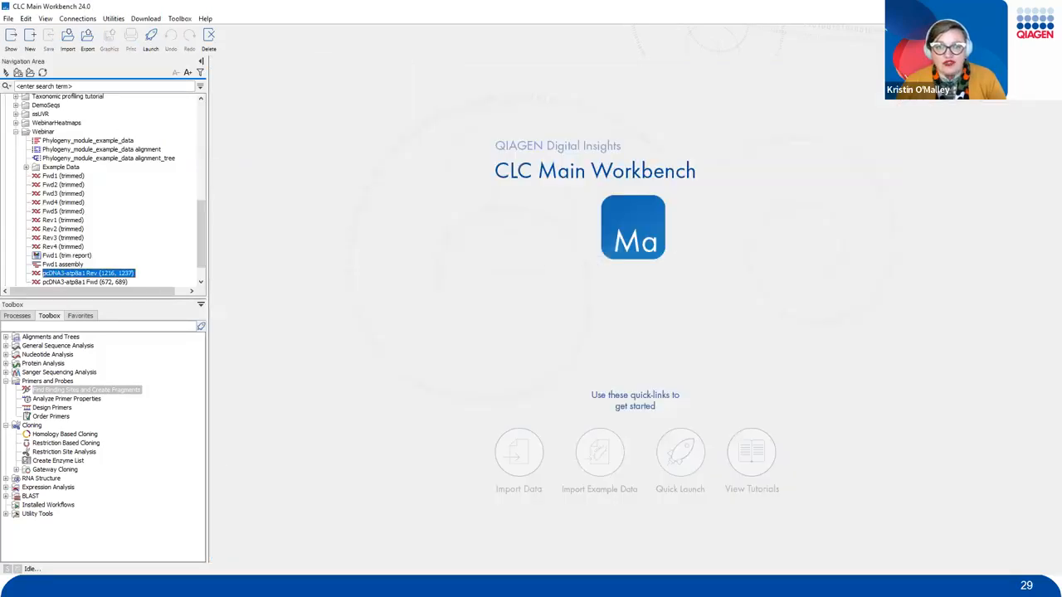
# Collapse the Webinar folder and open the ready-made ATP8a1 mRNA fragment from the Cloning folder of Example Data.
pyautogui.click(16, 132)
pyautogui.scroll(6, 57, 207)
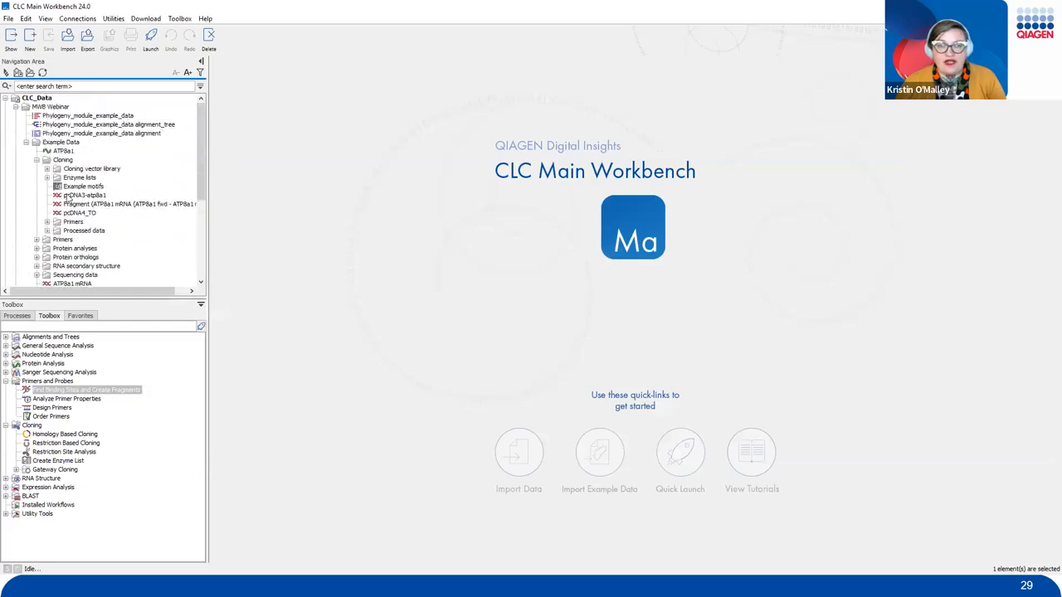
pyautogui.click(84, 205)
pyautogui.doubleClick(85, 207)
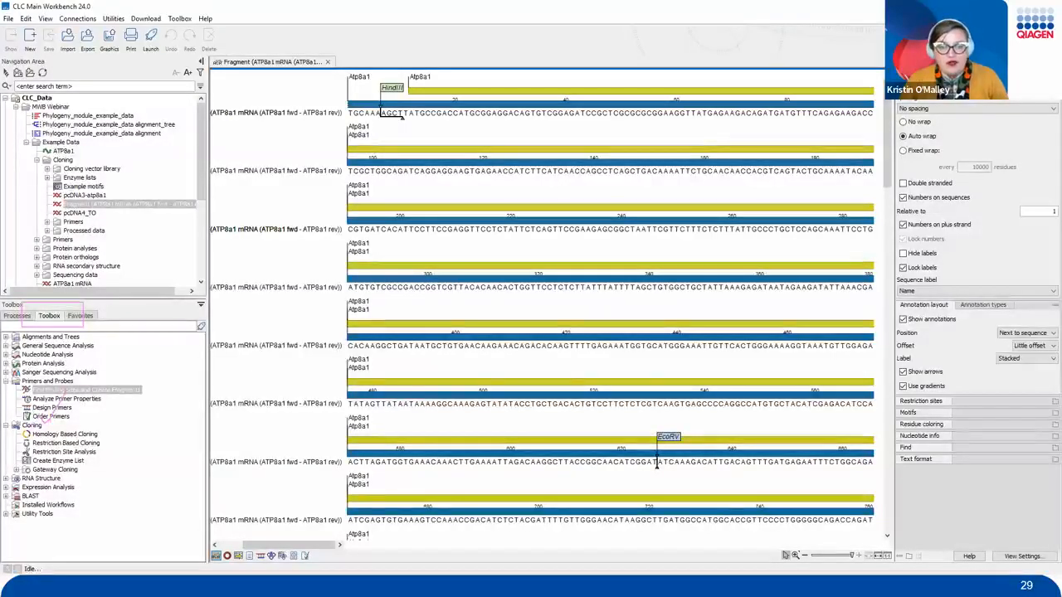
# Start Restriction Based Cloning with the ATP8a1 mRNA fragment and add pcDNA4_TO to the sequences to clone.
pyautogui.moveTo(96, 436)
pyautogui.mouseDown()
pyautogui.moveTo(50, 431)
pyautogui.moveTo(104, 453)
pyautogui.moveTo(88, 434)
pyautogui.mouseUp()
pyautogui.press('Escape')
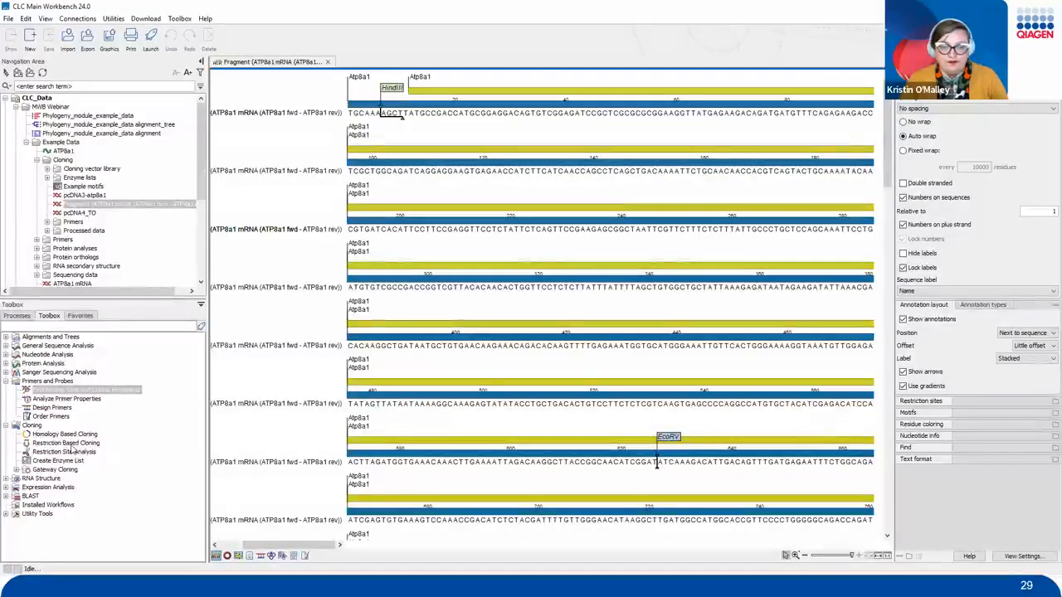
pyautogui.click(71, 443)
pyautogui.doubleClick(72, 445)
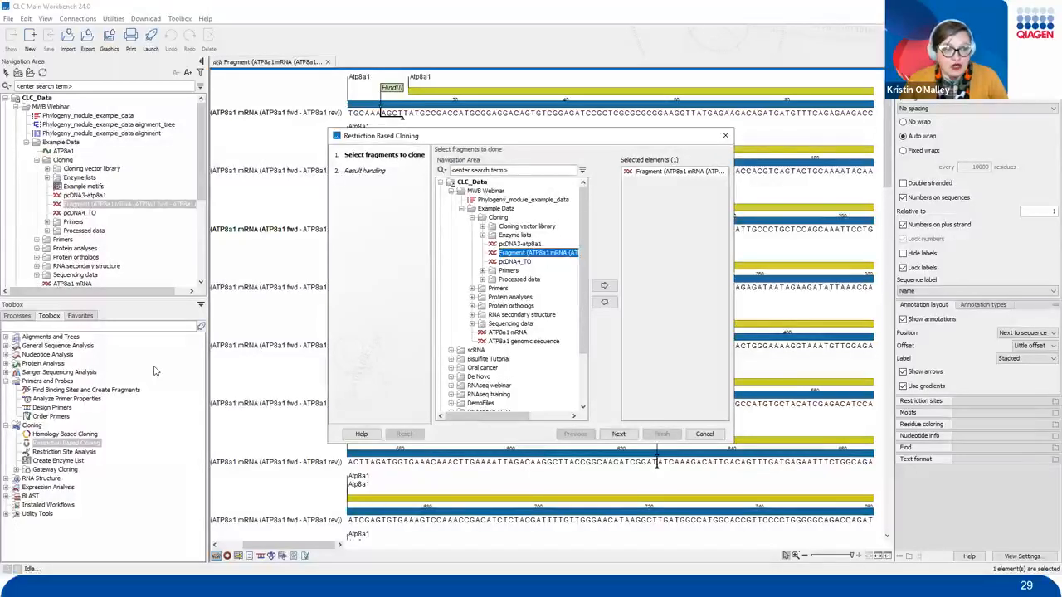
pyautogui.click(531, 263)
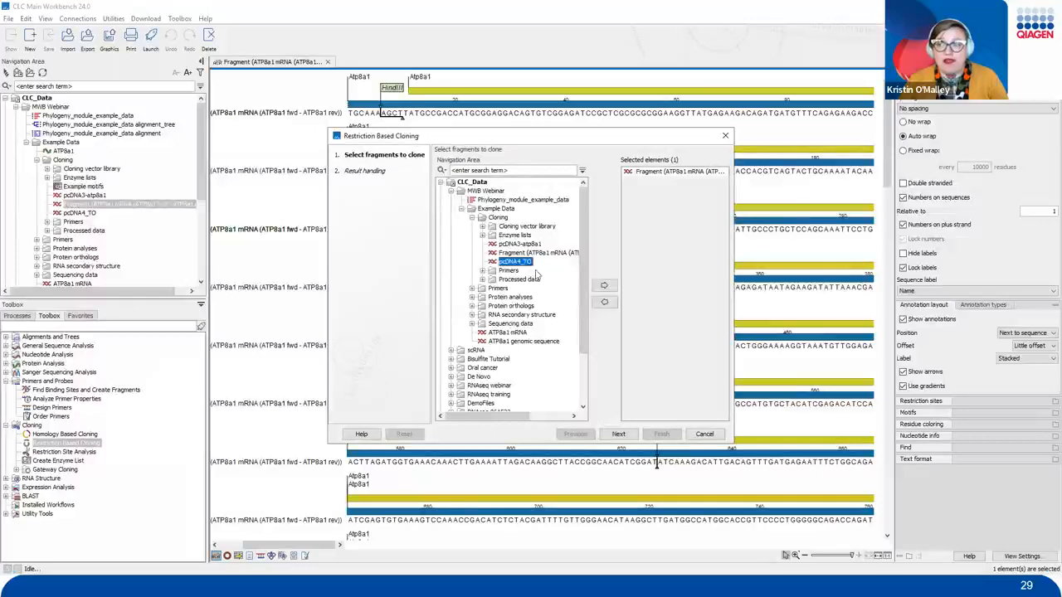
pyautogui.click(603, 287)
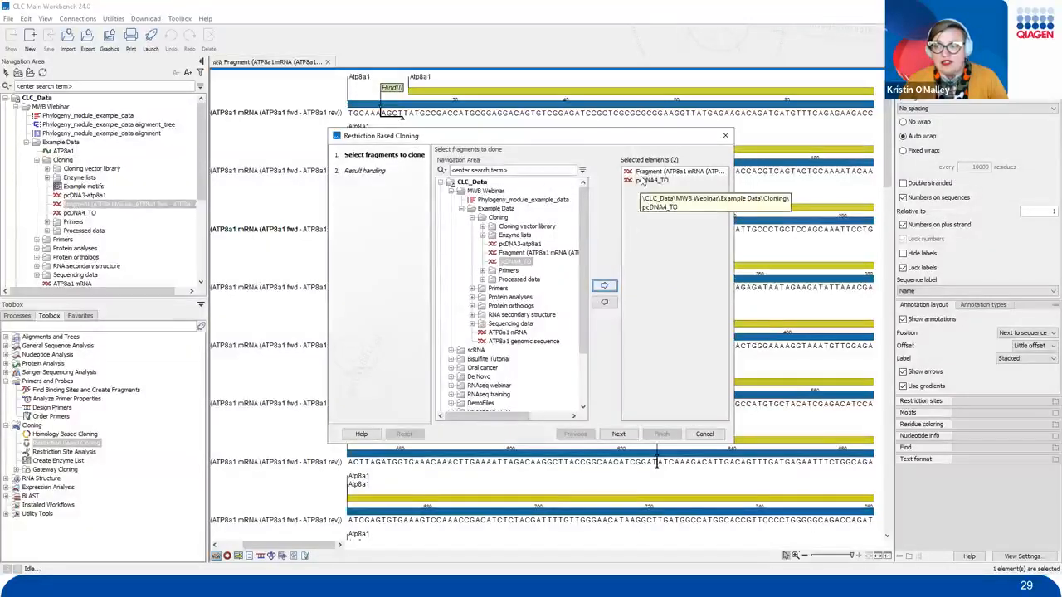
# Keep the Save result handling and finish the cloning wizard with the Webinar folder as the save location.
pyautogui.click(619, 434)
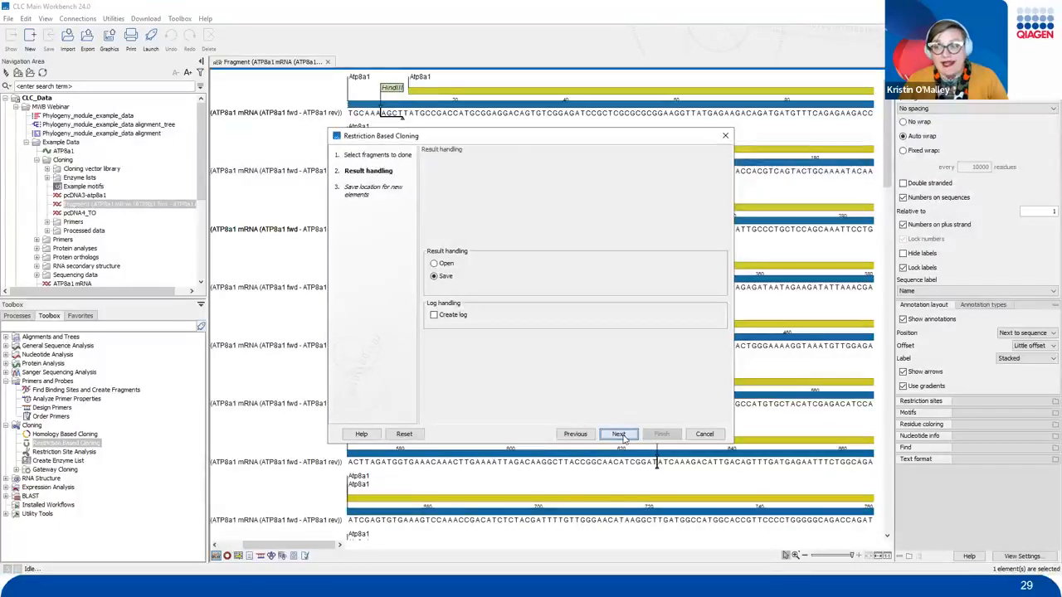
pyautogui.click(619, 435)
pyautogui.scroll(-3, 455, 344)
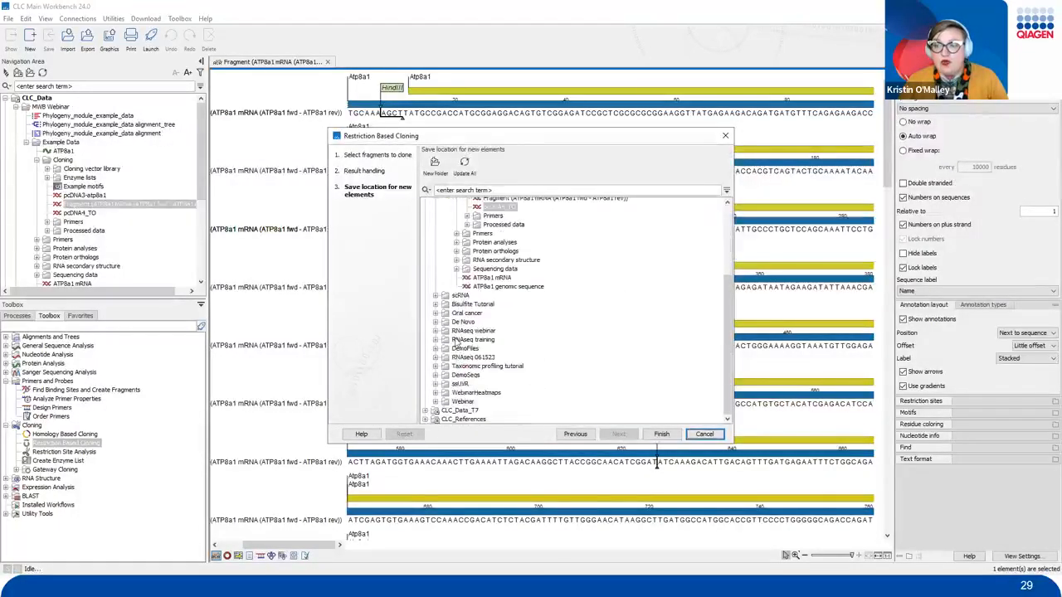
pyautogui.click(463, 401)
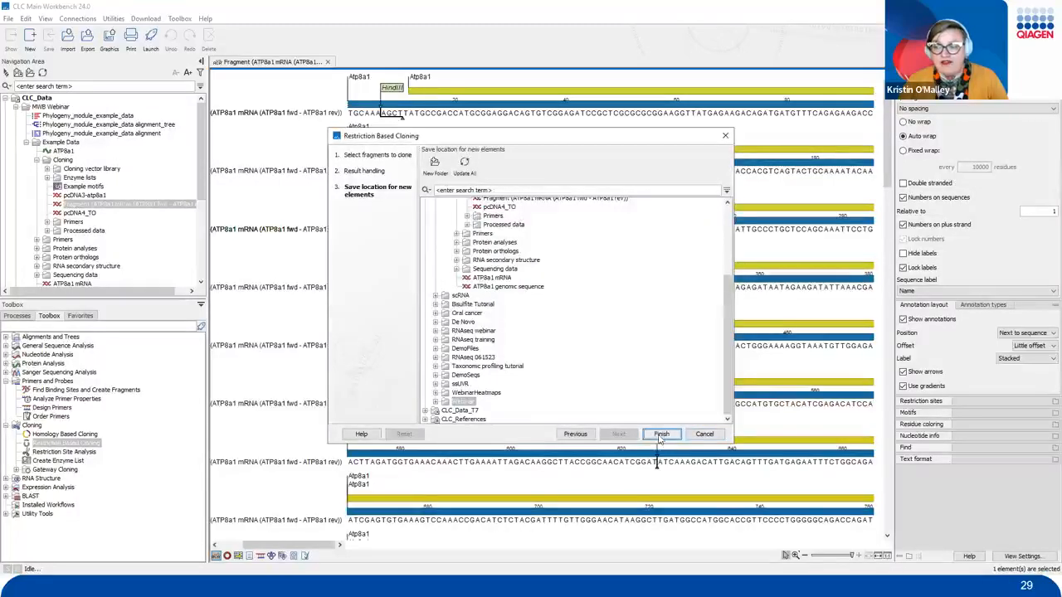
pyautogui.click(662, 434)
# Expand the Webinar folder, close the open fragment sequence and open the saved Cloning experiment.
pyautogui.scroll(-5, 117, 234)
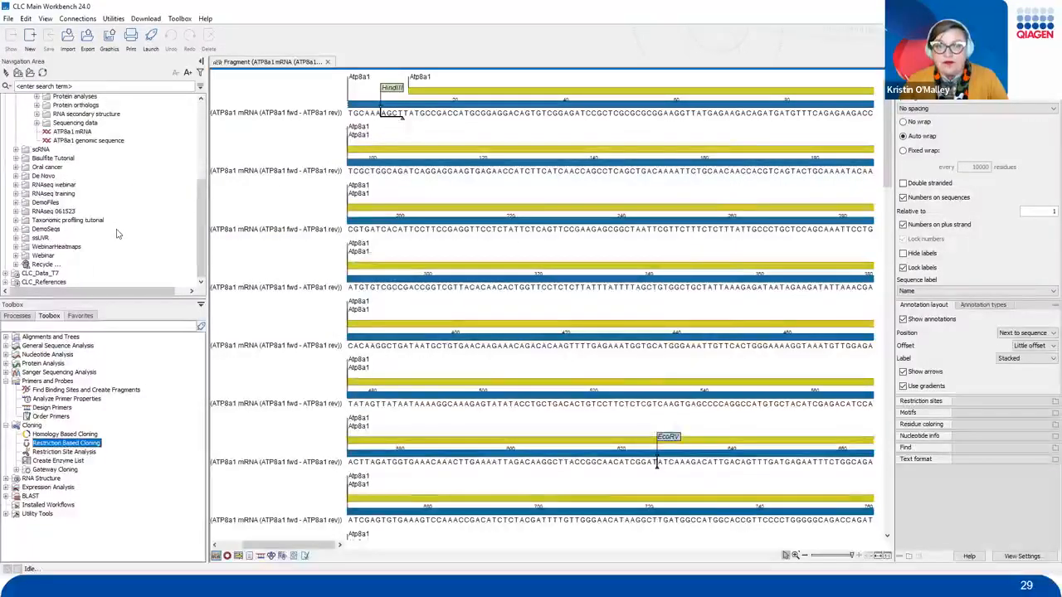
pyautogui.click(41, 256)
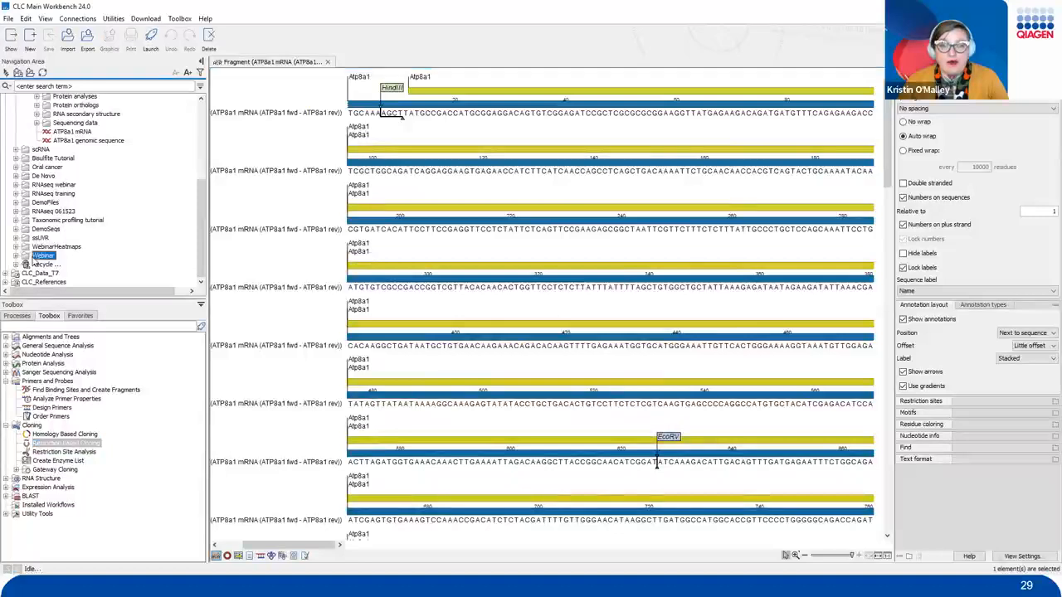
pyautogui.click(15, 256)
pyautogui.click(78, 257)
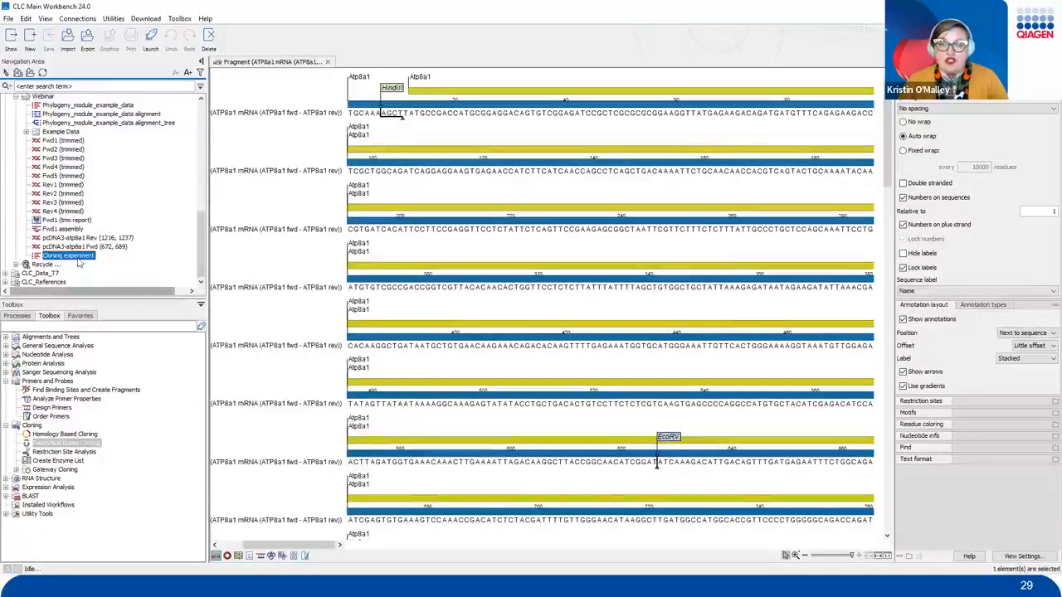
pyautogui.click(327, 61)
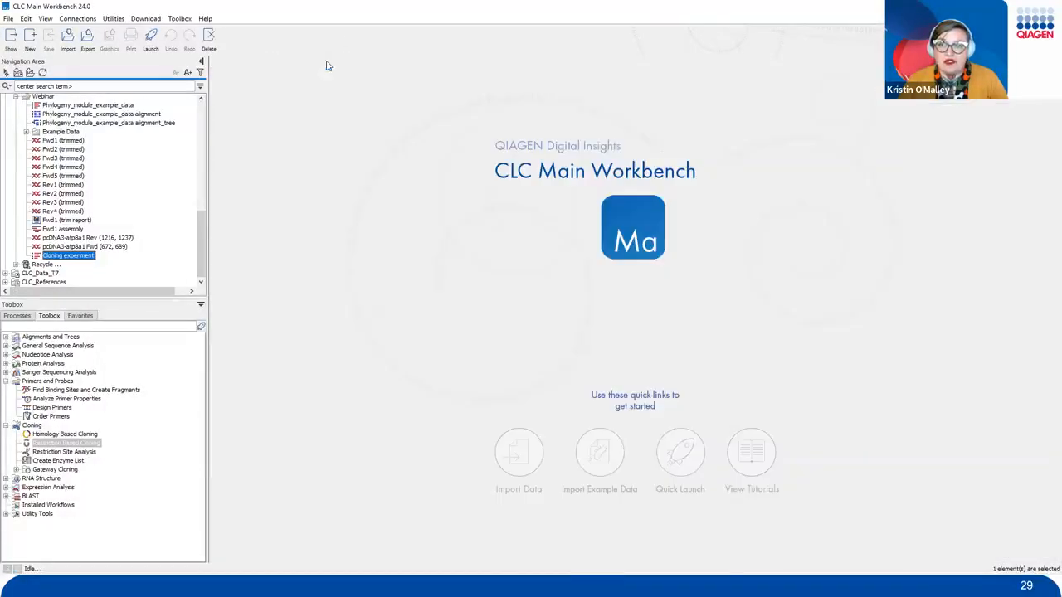
pyautogui.doubleClick(78, 257)
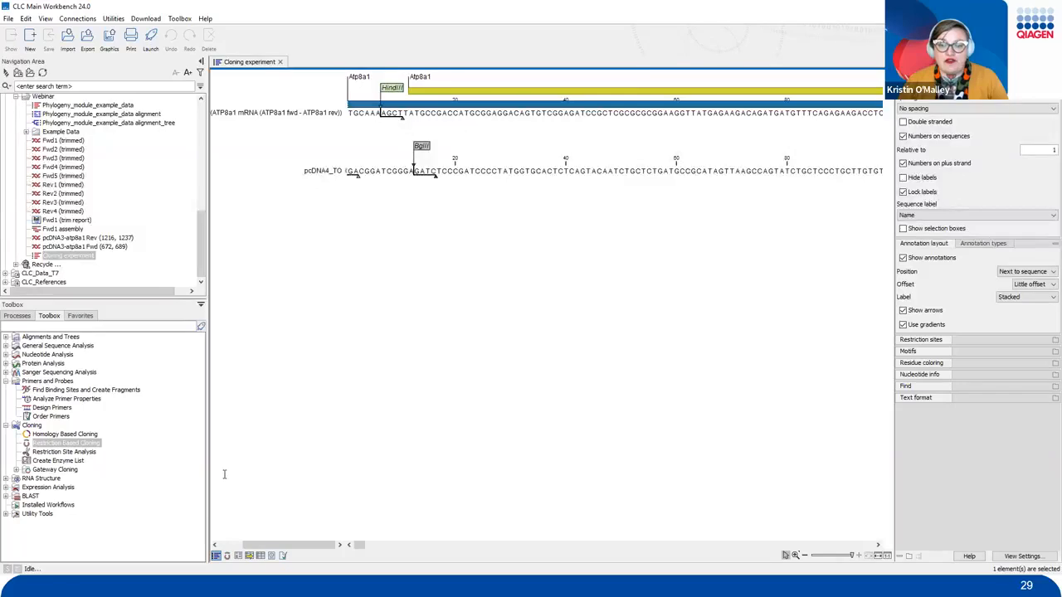
# Switch the open Cloning experiment to the Cloning Editor view.
pyautogui.moveTo(229, 468)
pyautogui.mouseDown()
pyautogui.moveTo(219, 540)
pyautogui.moveTo(234, 566)
pyautogui.mouseUp()
pyautogui.press('Escape')
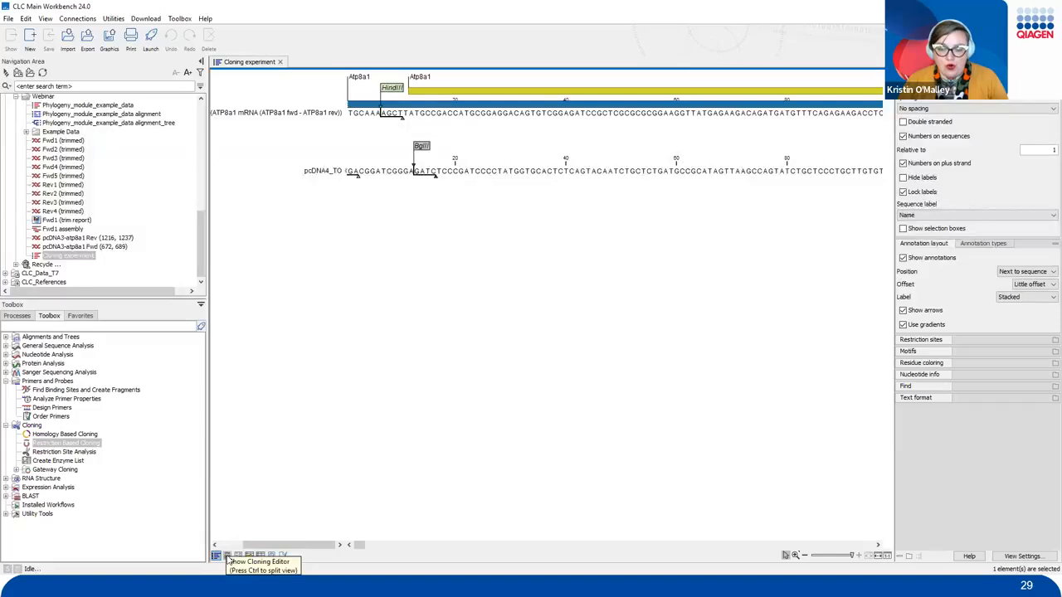
pyautogui.click(226, 557)
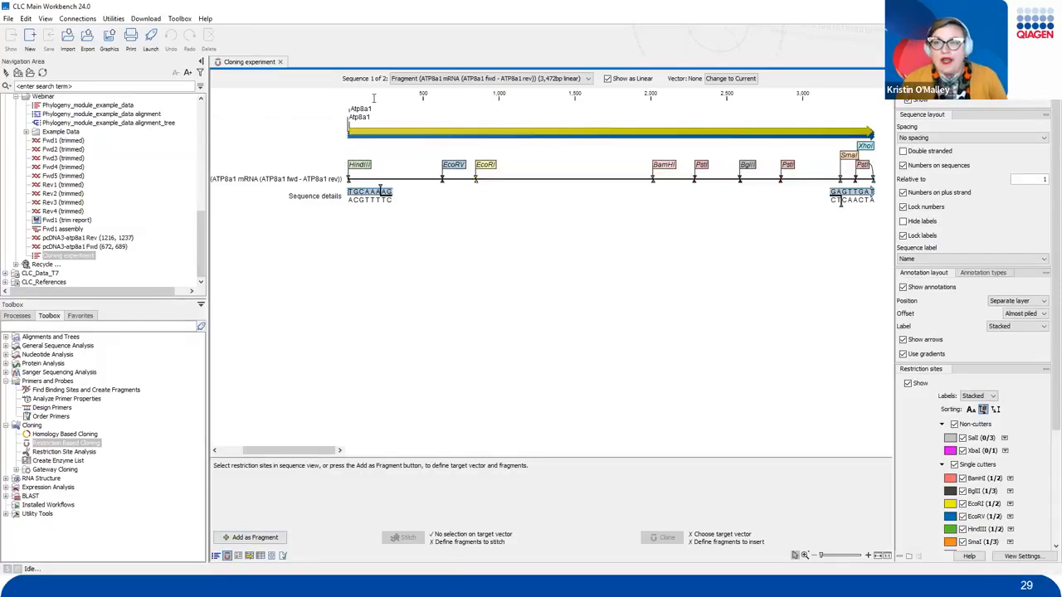
# Display the circular pcDNA4_TO sequence in the Cloning Editor and set it as the vector.
pyautogui.moveTo(322, 62)
pyautogui.mouseDown()
pyautogui.moveTo(359, 94)
pyautogui.moveTo(561, 89)
pyautogui.moveTo(605, 101)
pyautogui.mouseUp()
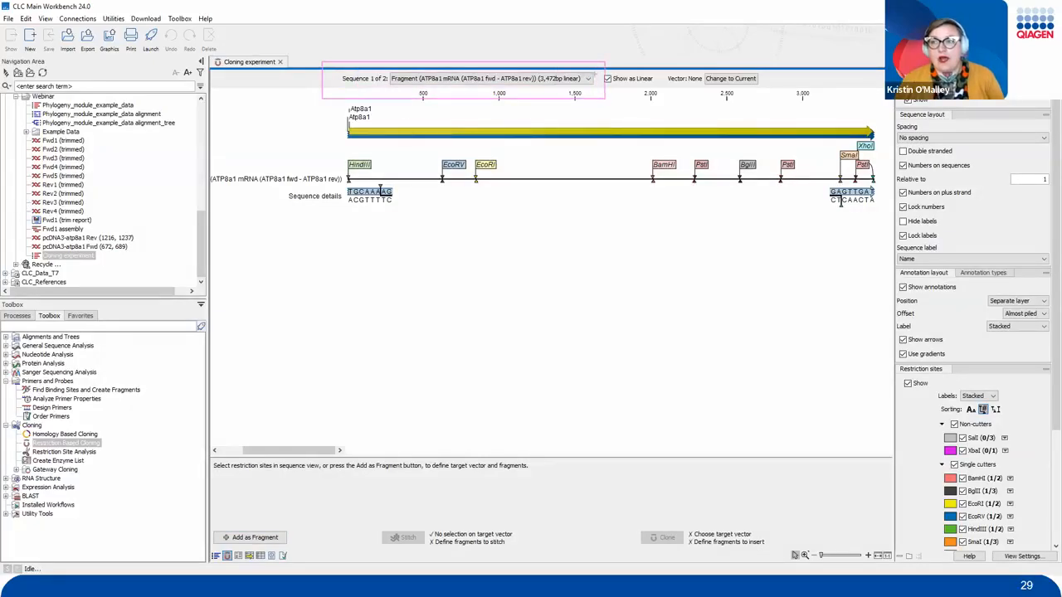
pyautogui.click(588, 79)
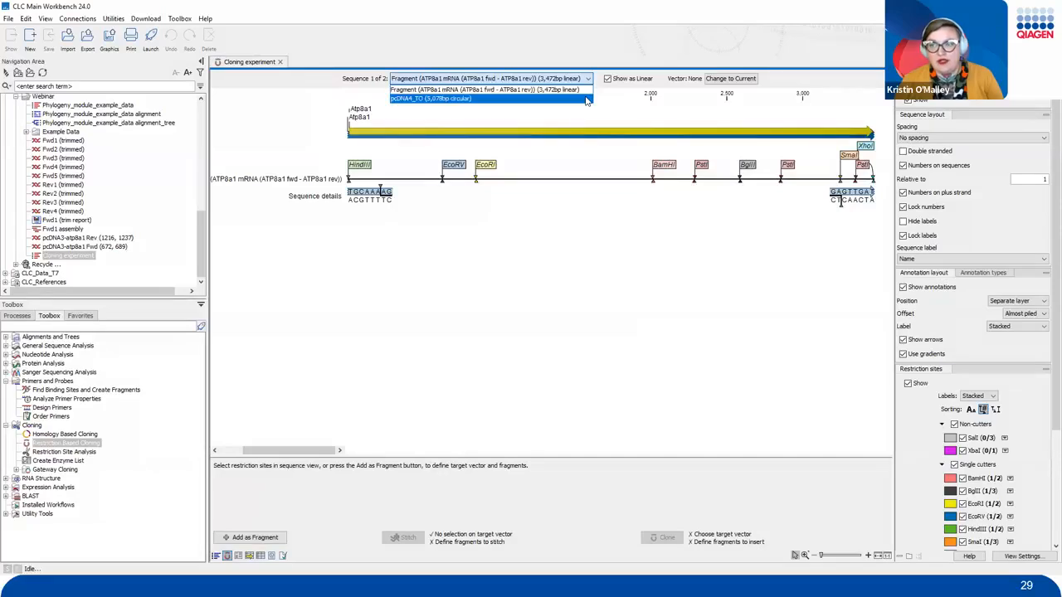
pyautogui.click(586, 99)
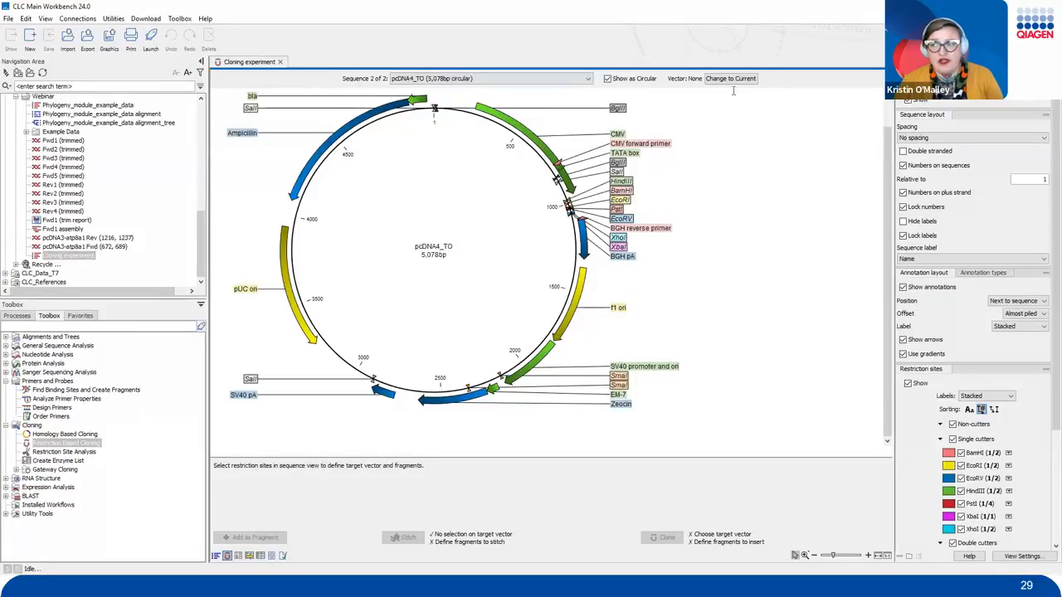
pyautogui.moveTo(659, 54)
pyautogui.mouseDown()
pyautogui.moveTo(757, 116)
pyautogui.moveTo(782, 100)
pyautogui.mouseUp()
pyautogui.moveTo(721, 59)
pyautogui.mouseDown()
pyautogui.moveTo(743, 55)
pyautogui.moveTo(754, 35)
pyautogui.mouseUp()
pyautogui.press('Escape')
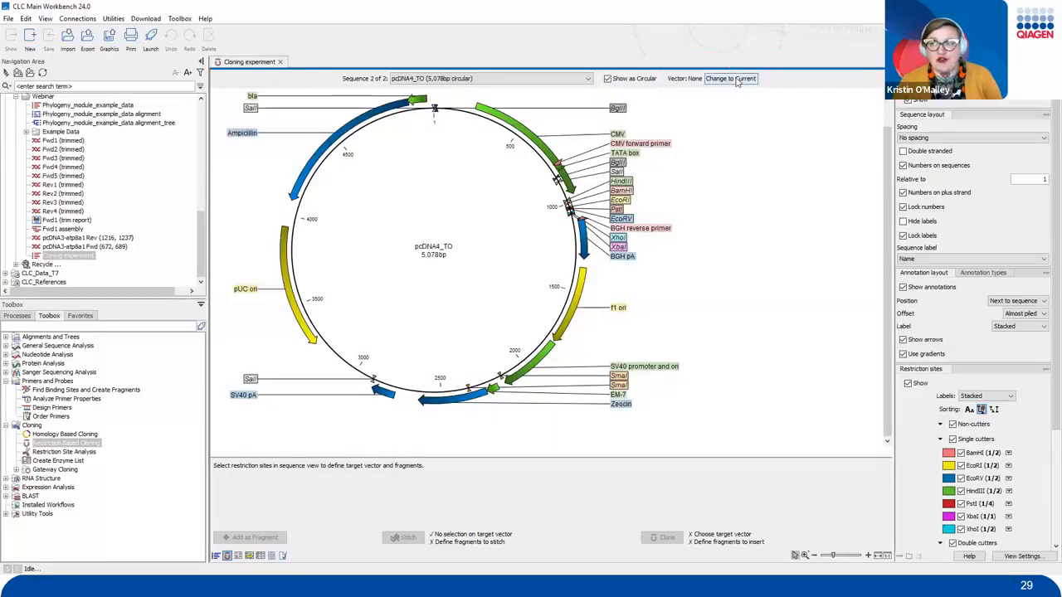
pyautogui.click(730, 78)
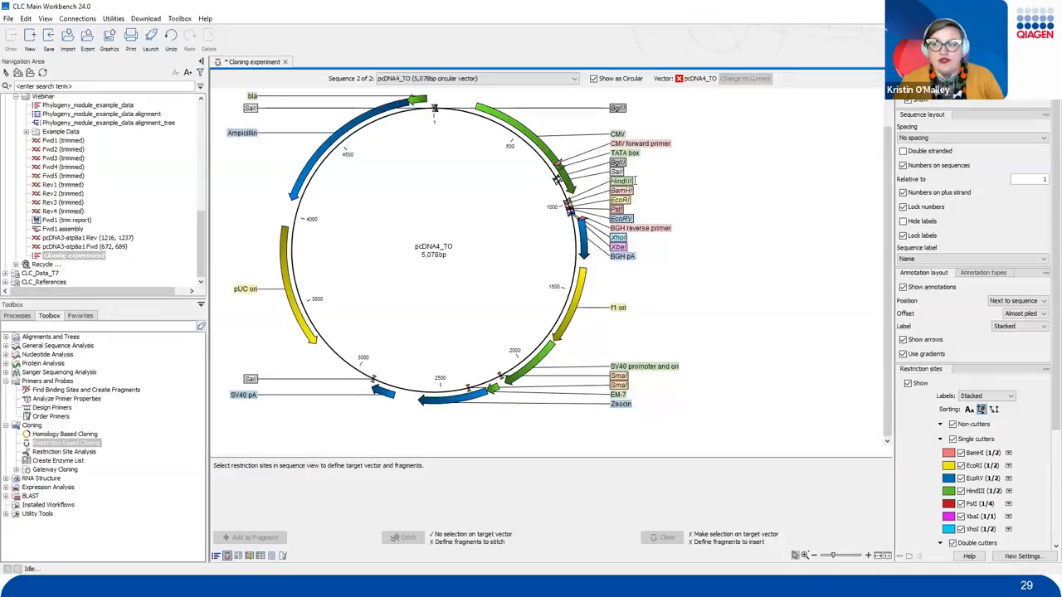
# Select the HindIII and XhoI sites on pcDNA4_TO, keeping the 5,004 bp XhoI-to-HindIII piece as target vector.
pyautogui.moveTo(628, 183)
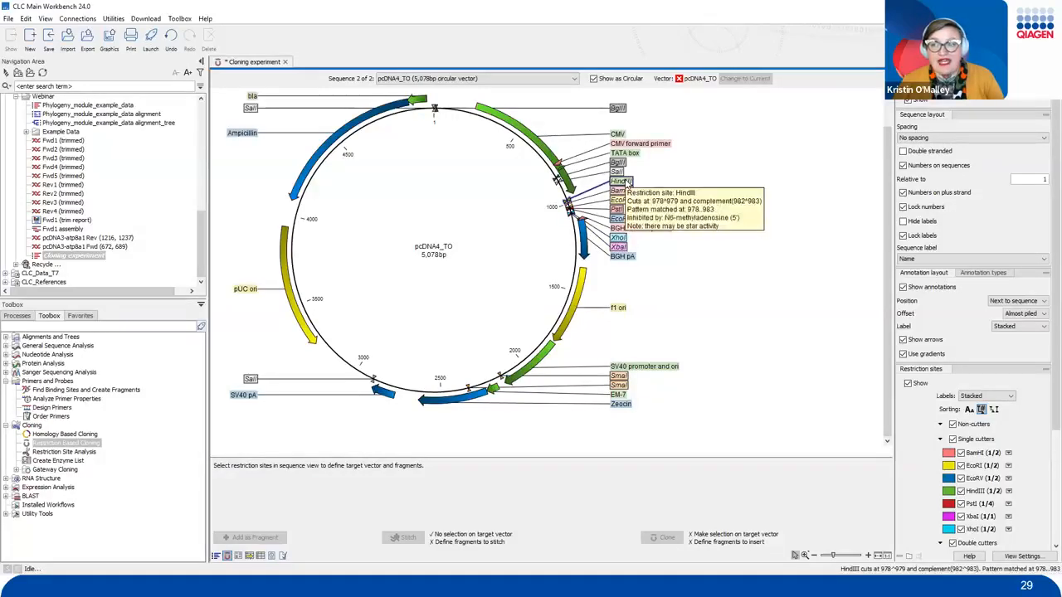
pyautogui.click(629, 183)
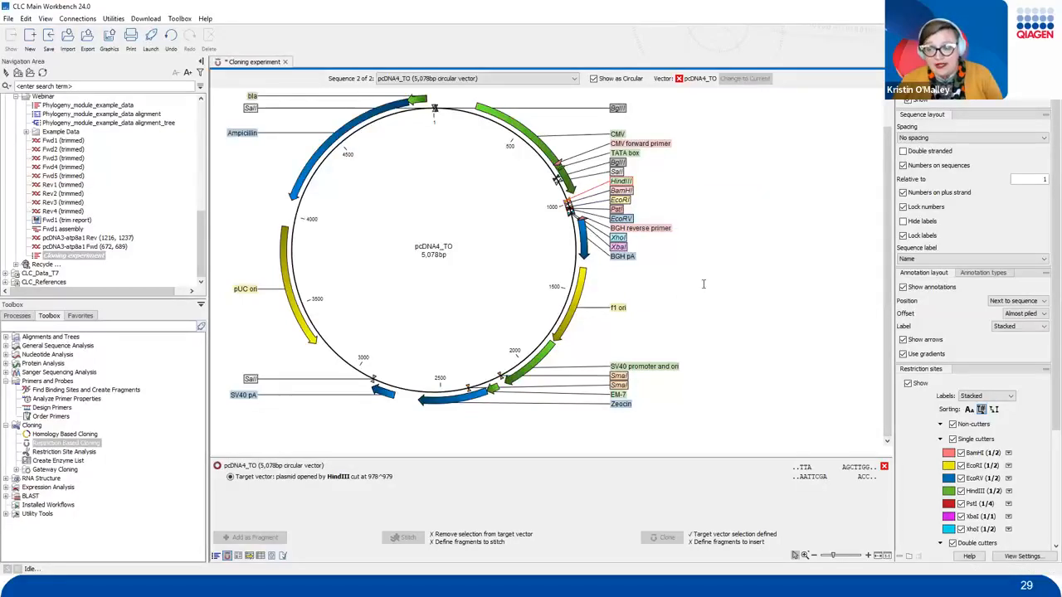
pyautogui.keyDown('ctrl'); pyautogui.click(618, 241); pyautogui.keyUp('ctrl')
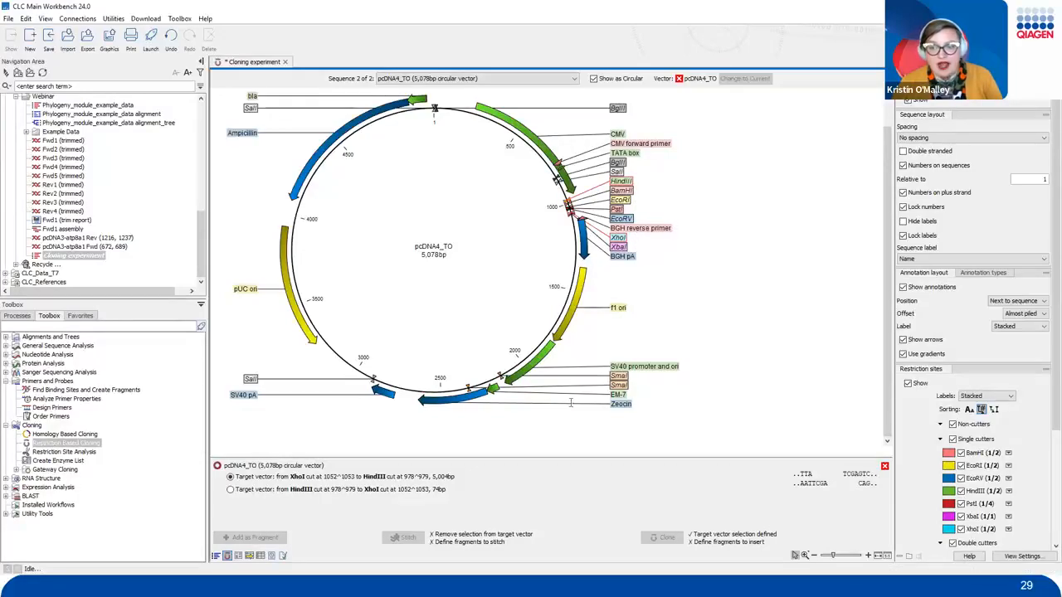
pyautogui.moveTo(404, 455)
pyautogui.mouseDown()
pyautogui.moveTo(488, 450)
pyautogui.moveTo(500, 510)
pyautogui.moveTo(395, 518)
pyautogui.mouseUp()
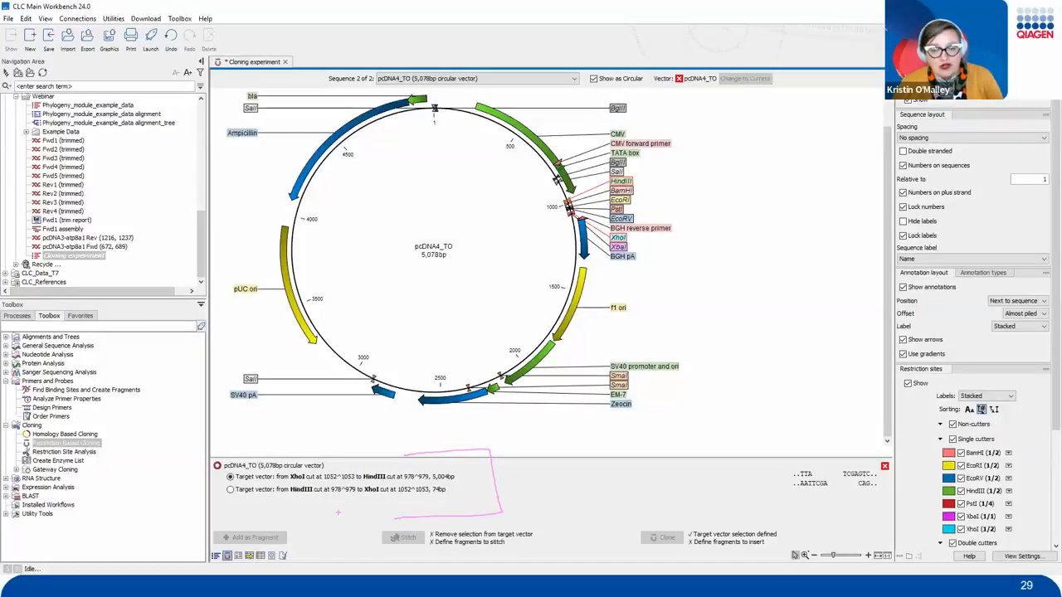
pyautogui.moveTo(445, 488)
pyautogui.mouseDown()
pyautogui.moveTo(456, 496)
pyautogui.moveTo(475, 471)
pyautogui.mouseUp()
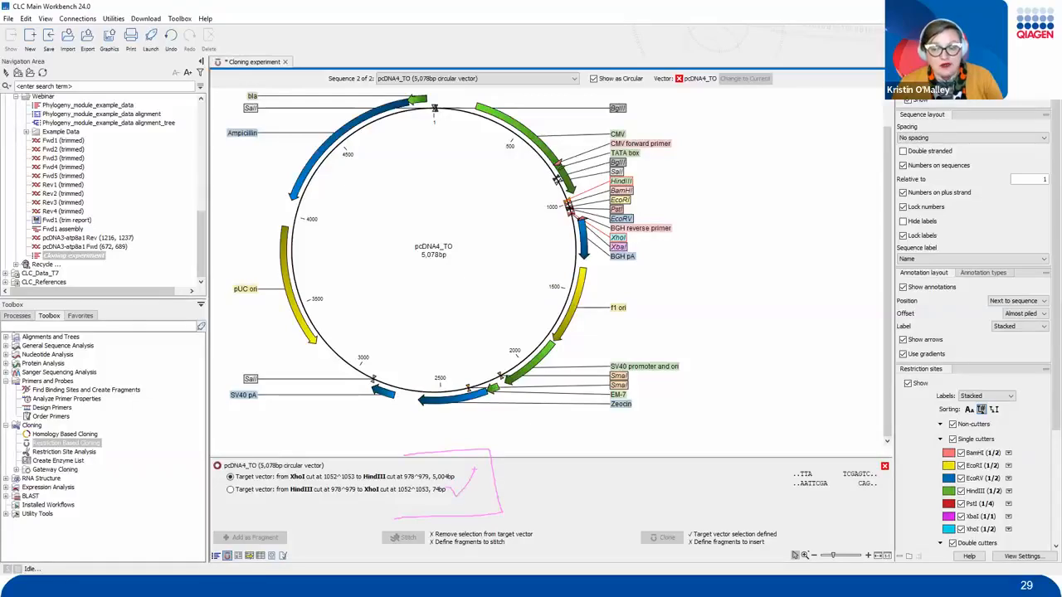
pyautogui.moveTo(459, 474); pyautogui.dragTo(482, 444)
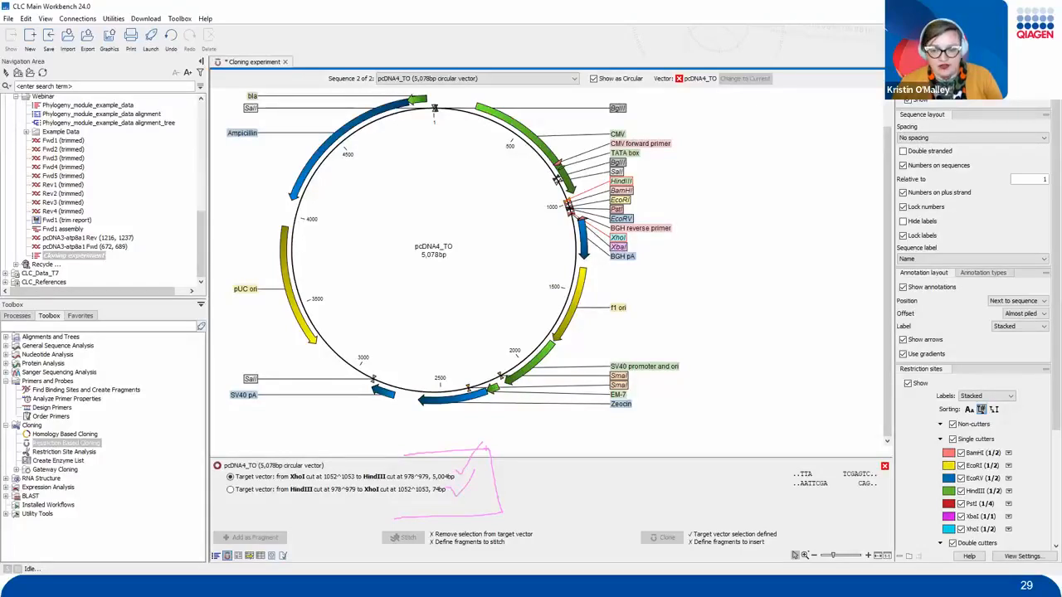
pyautogui.moveTo(237, 471)
pyautogui.mouseDown()
pyautogui.moveTo(222, 492)
pyautogui.moveTo(222, 467)
pyautogui.mouseUp()
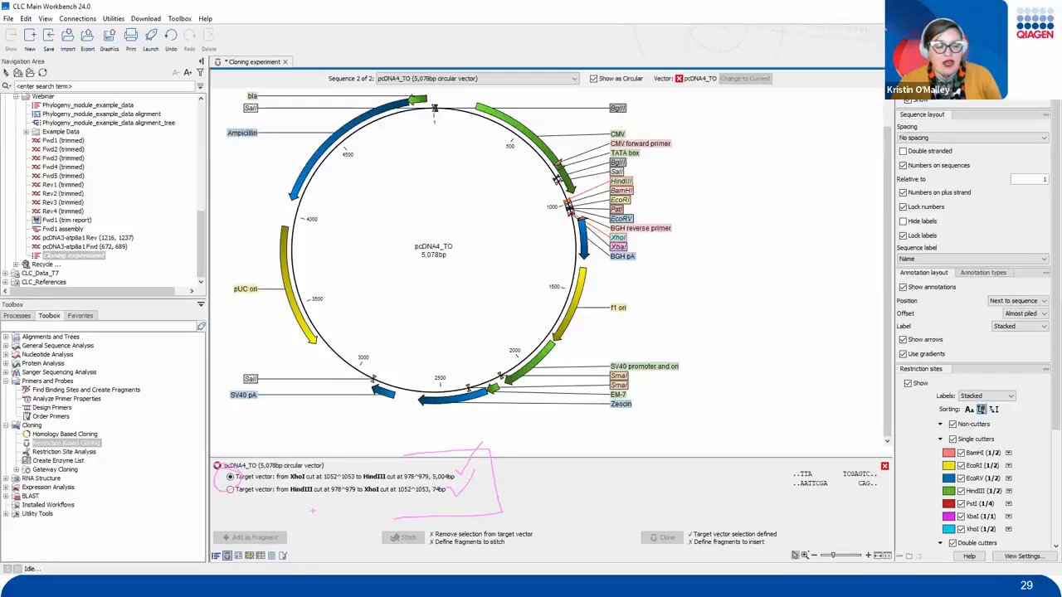
pyautogui.press('Escape')
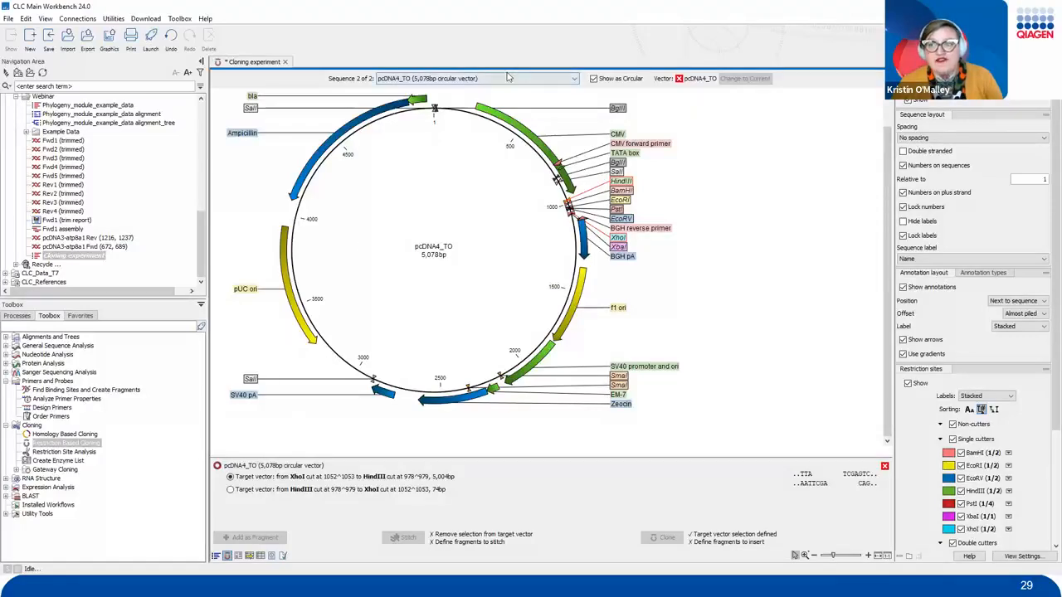
# Display the ATP8a1 mRNA fragment and select its HindIII and XhoI sites, keeping the 3,456 bp piece between them as the insert.
pyautogui.moveTo(314, 54)
pyautogui.mouseDown()
pyautogui.moveTo(605, 125)
pyautogui.moveTo(590, 96)
pyautogui.mouseUp()
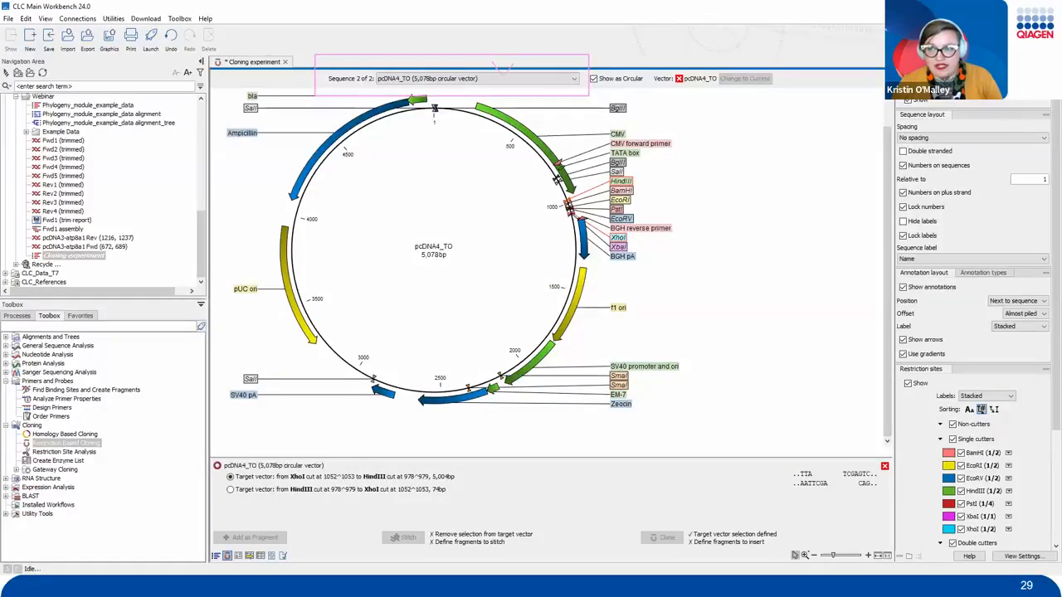
pyautogui.click(573, 79)
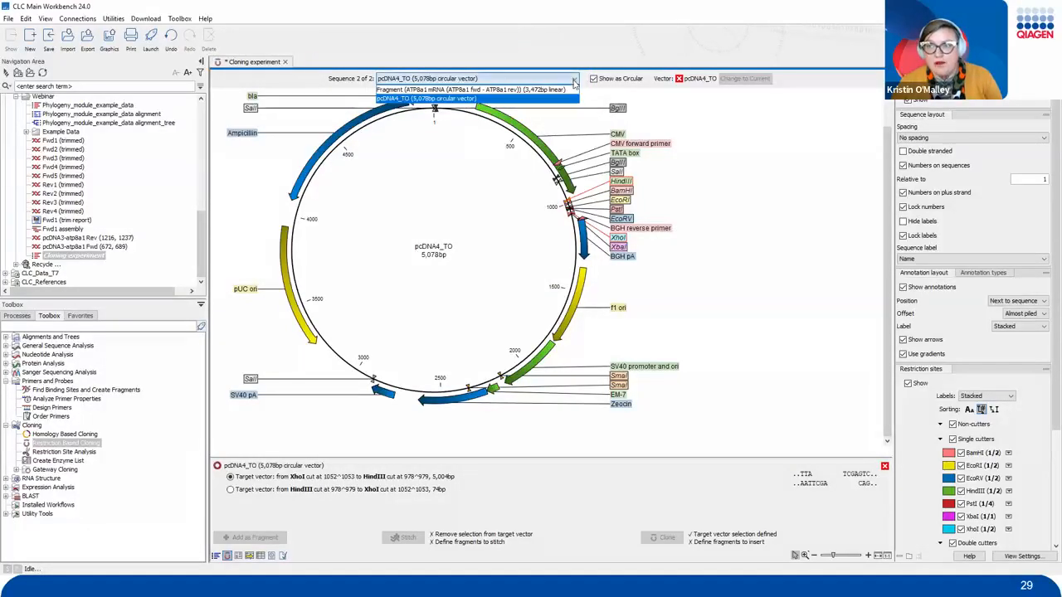
pyautogui.click(571, 89)
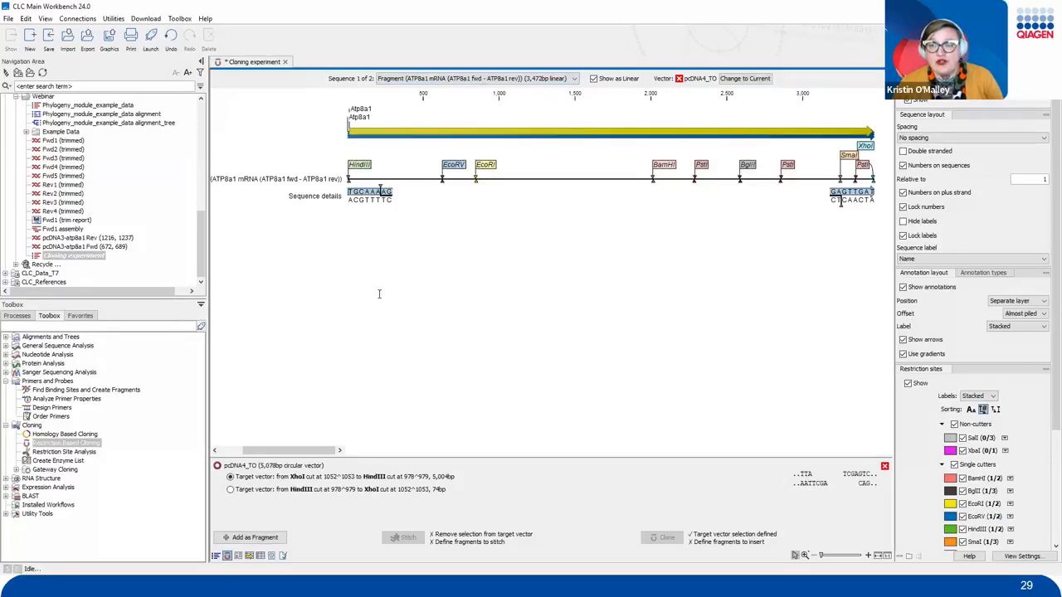
pyautogui.click(359, 166)
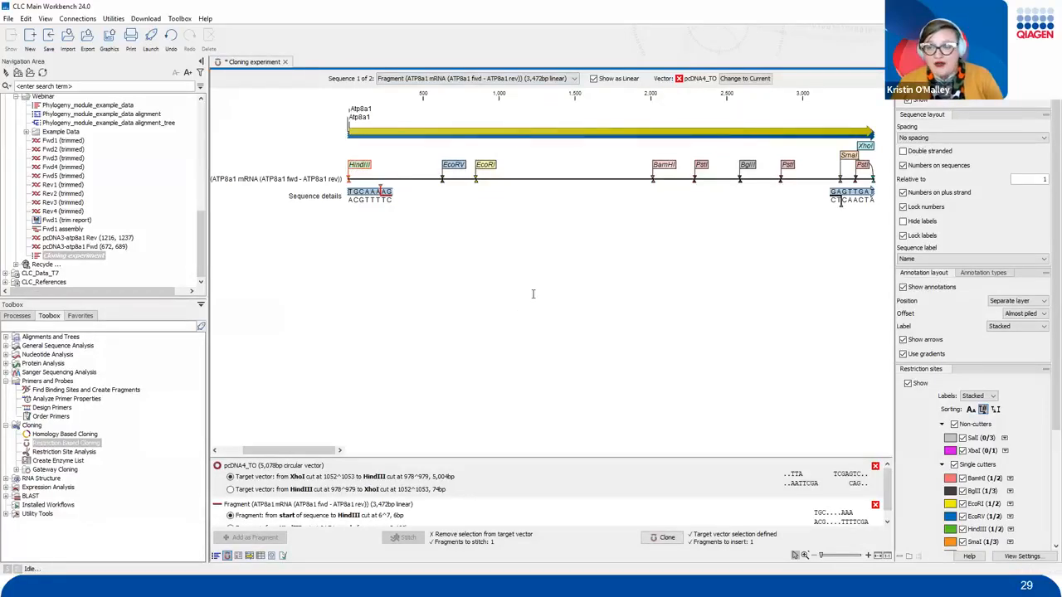
pyautogui.click(868, 147)
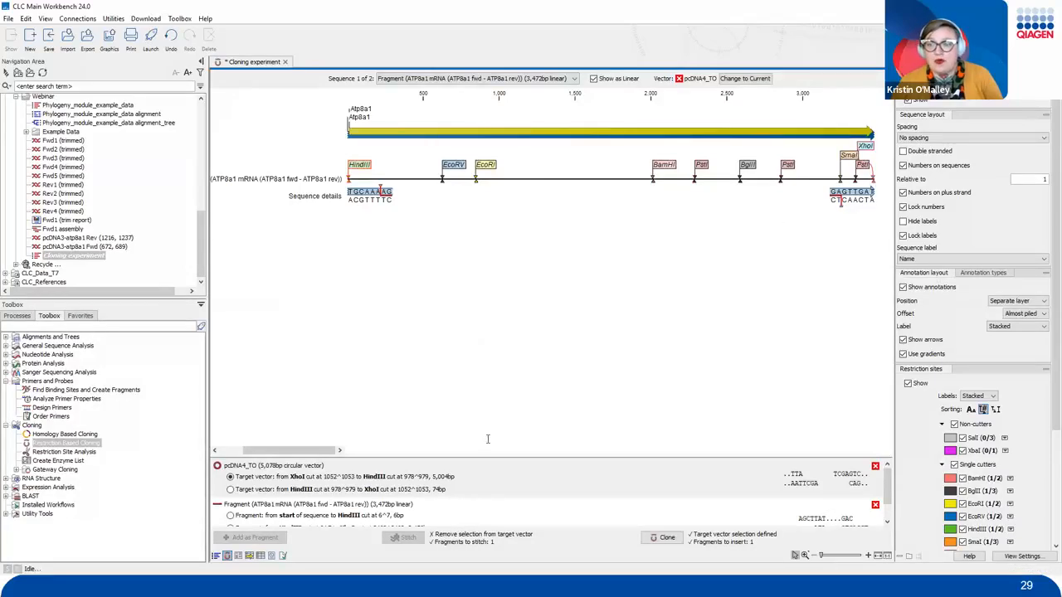
pyautogui.moveTo(491, 457); pyautogui.dragTo(501, 362)
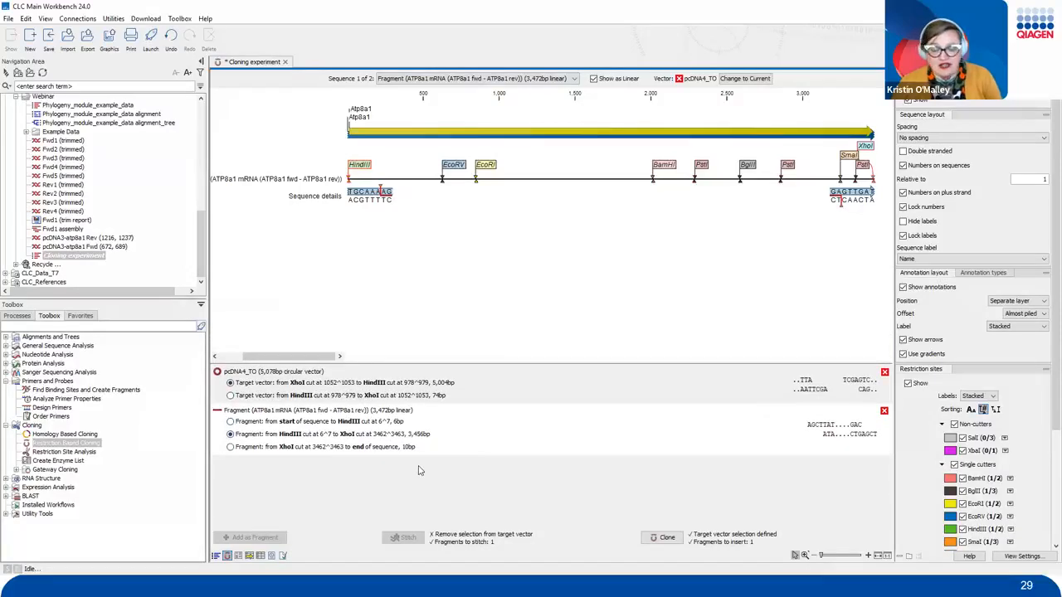
pyautogui.moveTo(415, 406)
pyautogui.mouseDown()
pyautogui.moveTo(488, 429)
pyautogui.moveTo(428, 466)
pyautogui.mouseUp()
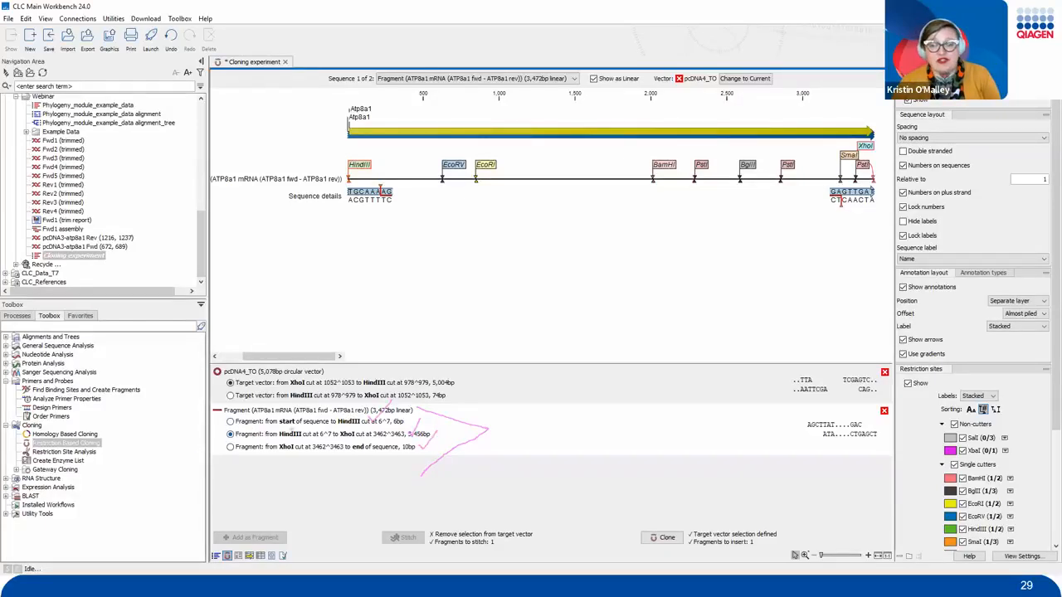
pyautogui.moveTo(448, 431)
pyautogui.mouseDown()
pyautogui.moveTo(237, 434)
pyautogui.moveTo(463, 435)
pyautogui.moveTo(397, 433)
pyautogui.mouseUp()
pyautogui.press('Escape')
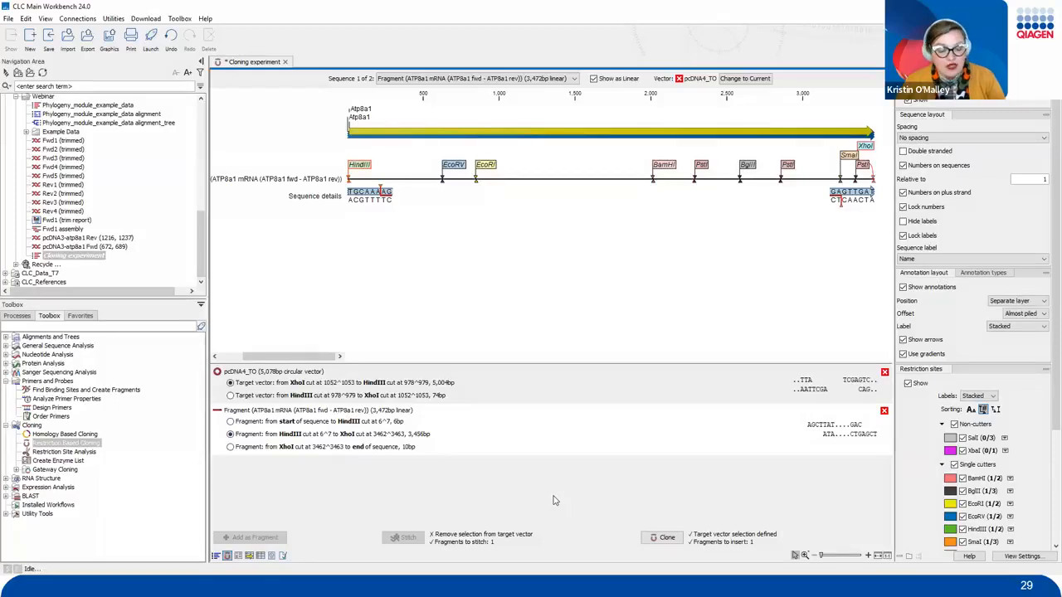
# Start cloning the selected ATP8a1 fragment into the pcDNA4_TO target vector to open the overhang adaptation.
pyautogui.moveTo(603, 498)
pyautogui.mouseDown()
pyautogui.moveTo(674, 573)
pyautogui.moveTo(816, 572)
pyautogui.moveTo(799, 561)
pyautogui.mouseUp()
pyautogui.moveTo(669, 510)
pyautogui.mouseDown()
pyautogui.moveTo(687, 524)
pyautogui.moveTo(723, 452)
pyautogui.mouseUp()
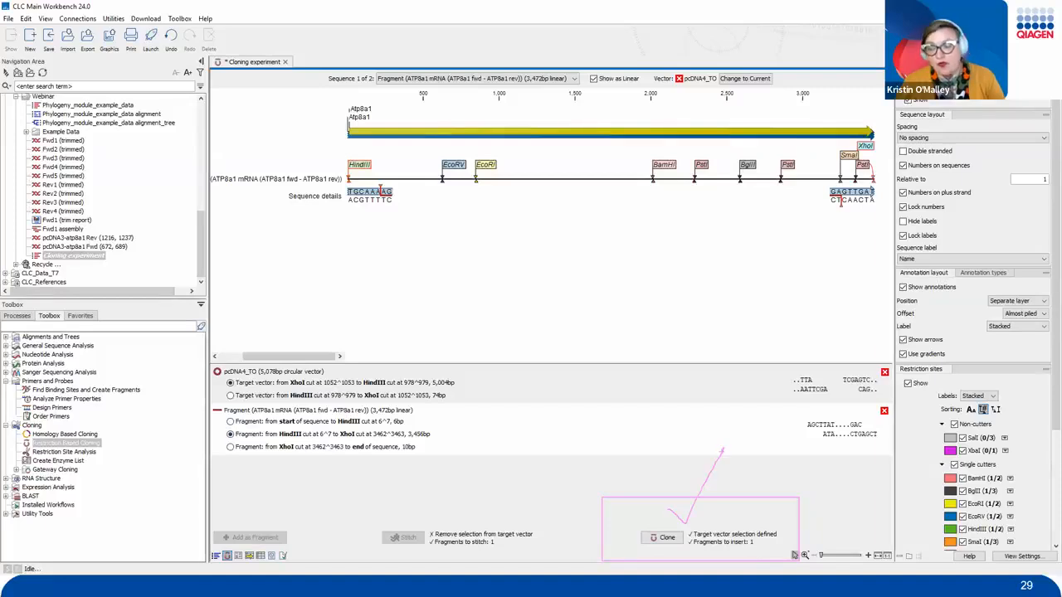
pyautogui.click(661, 538)
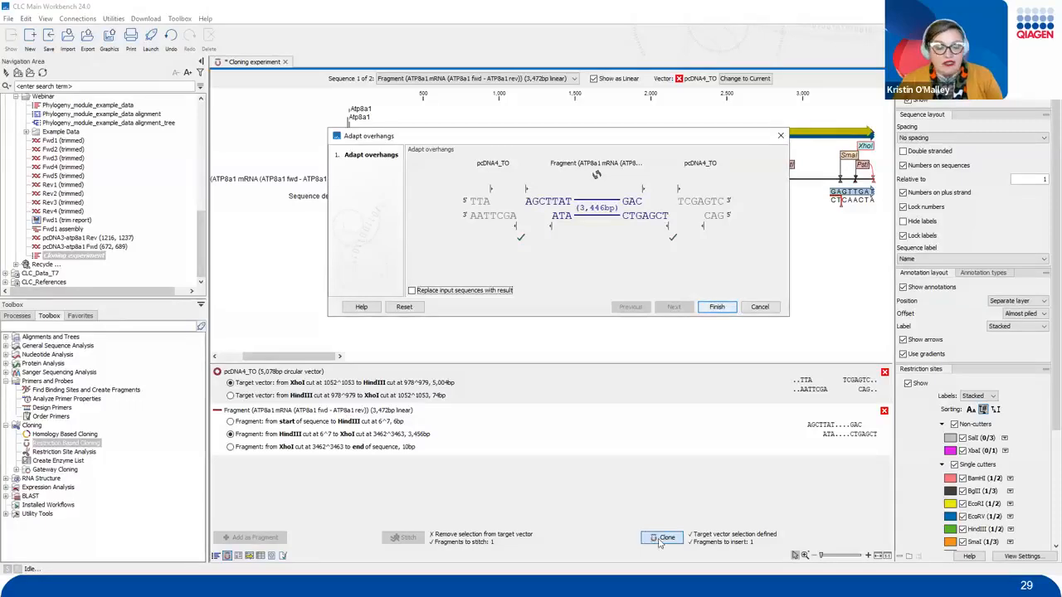
pyautogui.moveTo(634, 518); pyautogui.dragTo(692, 573)
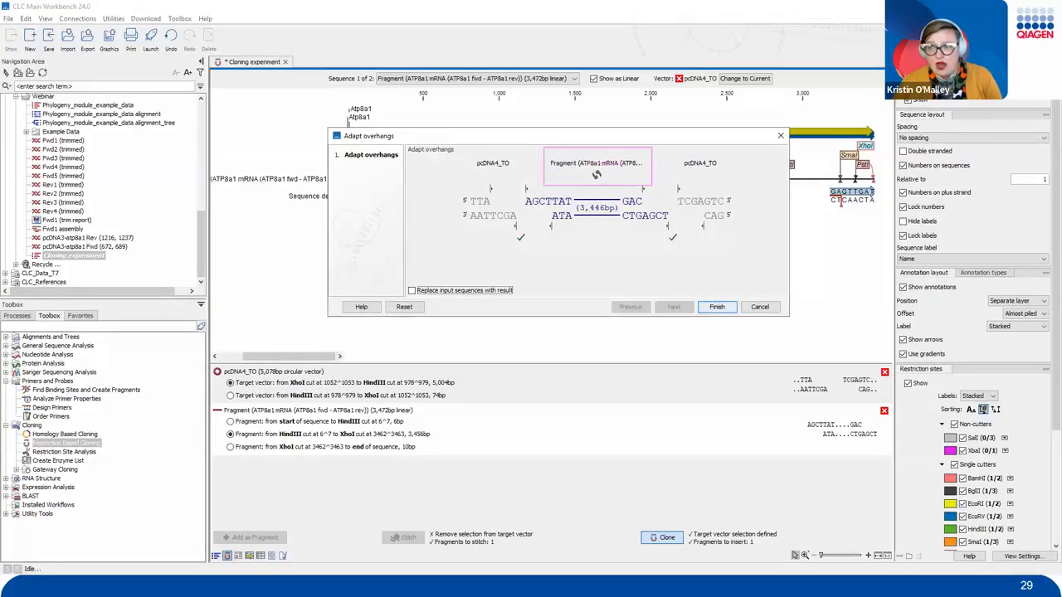
# Reverse the ATP8a1 fragment's orientation between the vector ends and flip it back, repeating this to compare overhang compatibility.
pyautogui.click(596, 176)
pyautogui.click(596, 176)
pyautogui.click(596, 176)
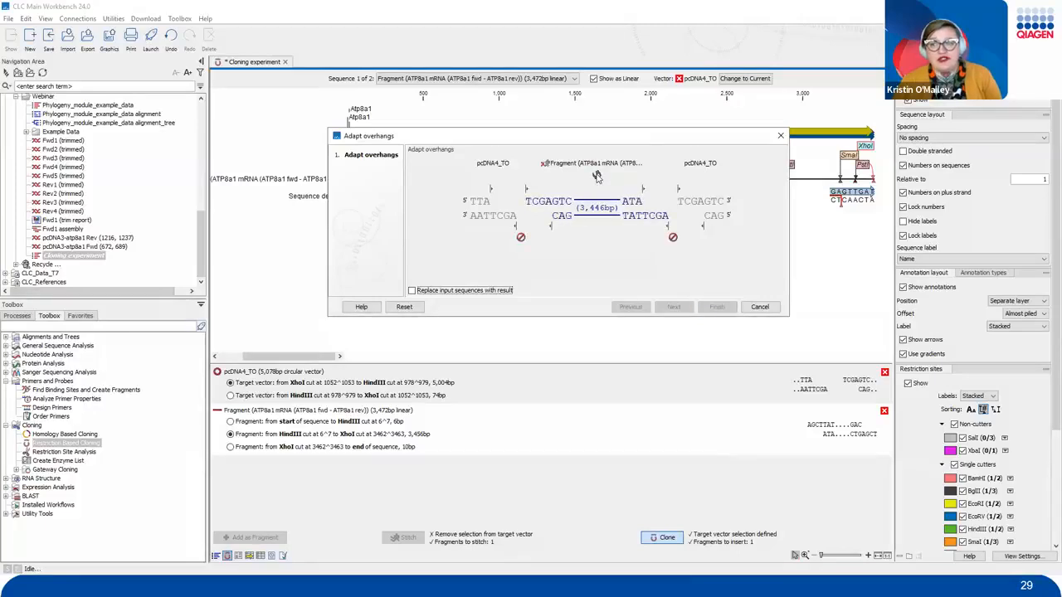
pyautogui.click(597, 176)
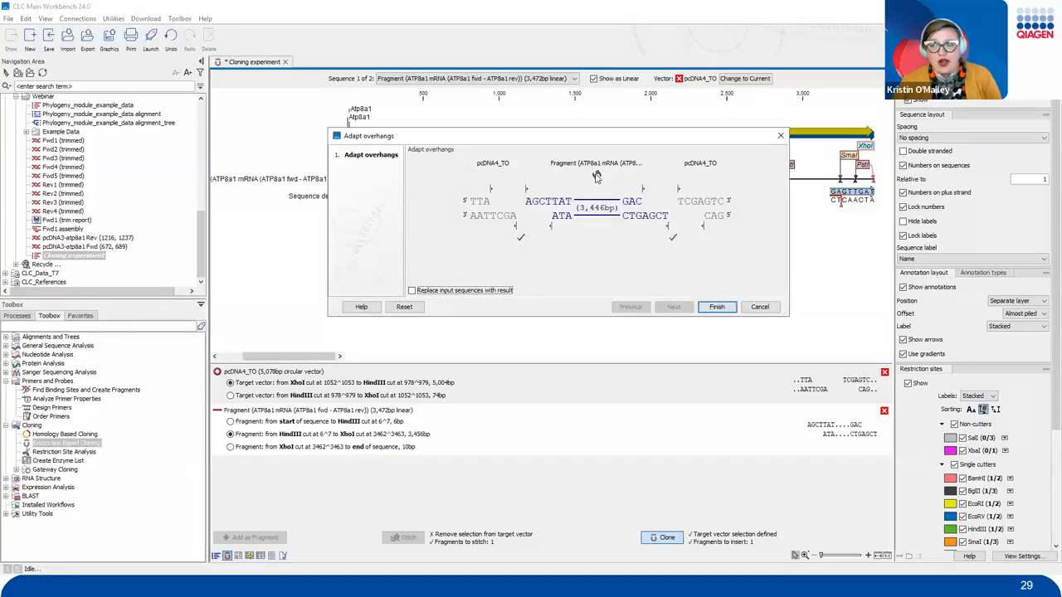
pyautogui.click(597, 176)
pyautogui.click(596, 176)
# Finish the overhang adaptation without replacing the input sequences to produce the ligated pcDNA4_TO construct with the ATP8a1 insert.
pyautogui.click(719, 308)
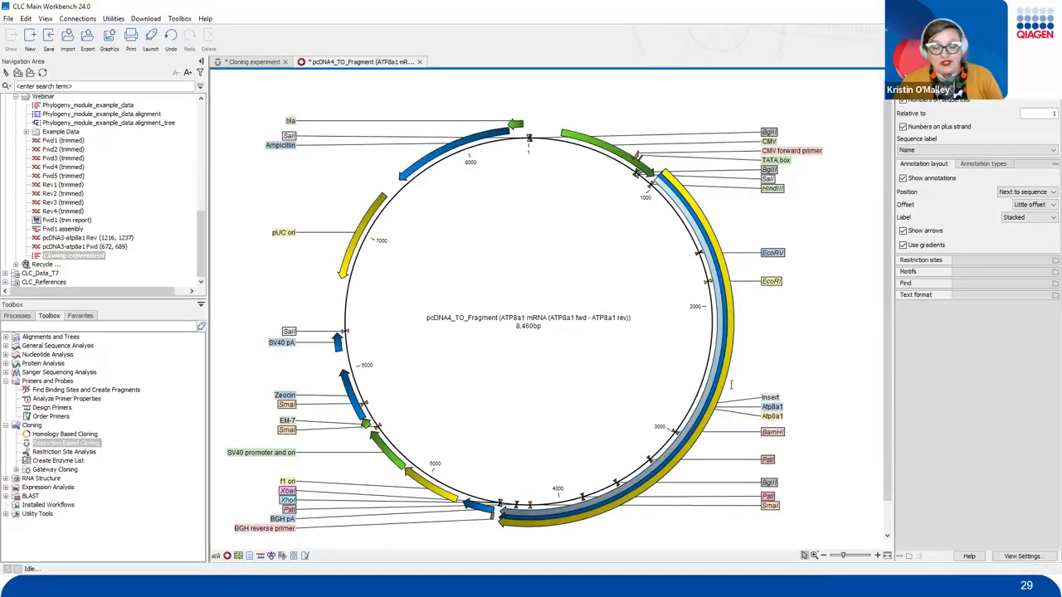
pyautogui.moveTo(732, 379)
pyautogui.mouseDown()
pyautogui.moveTo(783, 448)
pyautogui.moveTo(798, 428)
pyautogui.moveTo(793, 408)
pyautogui.moveTo(850, 311)
pyautogui.mouseUp()
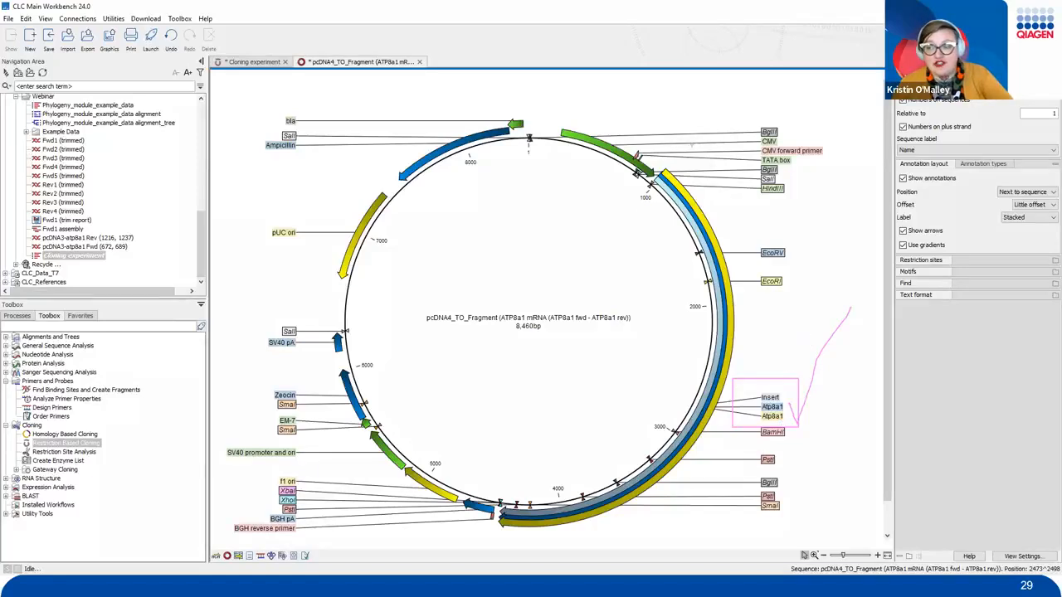
pyautogui.moveTo(523, 318)
pyautogui.mouseDown()
pyautogui.moveTo(511, 334)
pyautogui.moveTo(514, 314)
pyautogui.mouseUp()
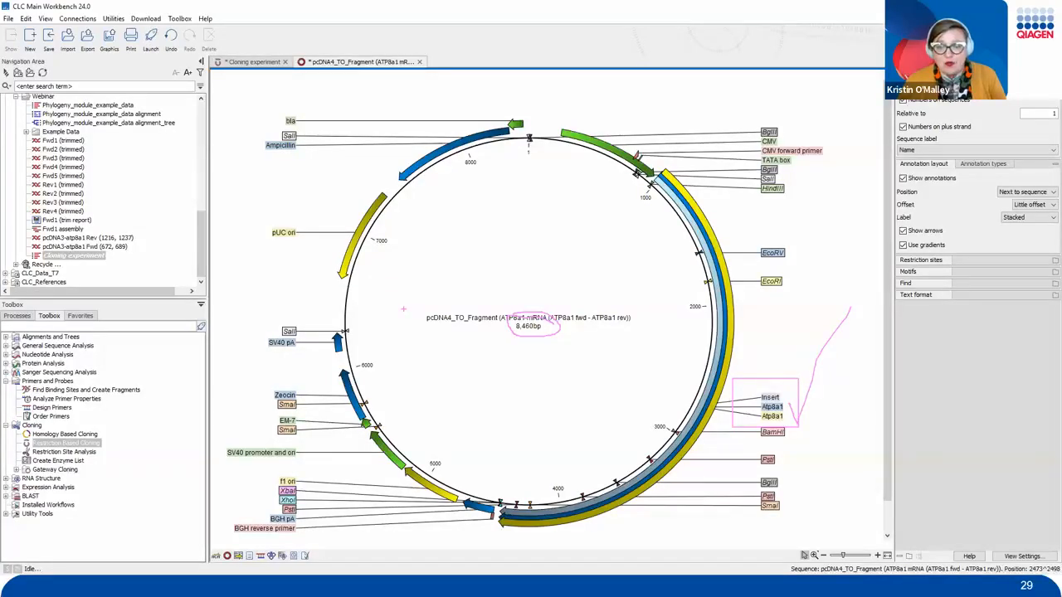
pyautogui.press('Escape')
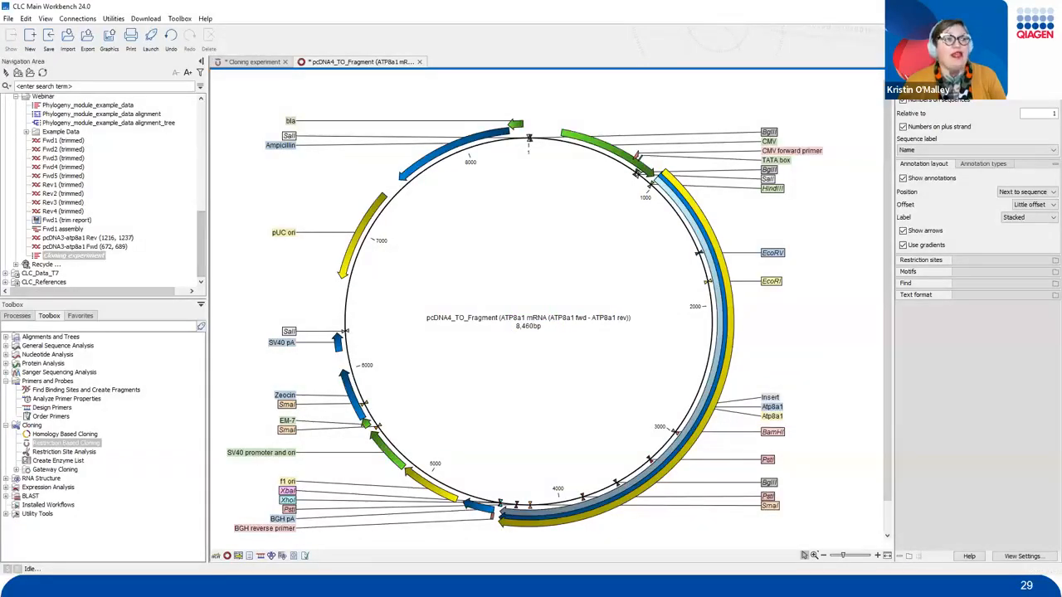
pyautogui.hotkey('alt', 'Tab')
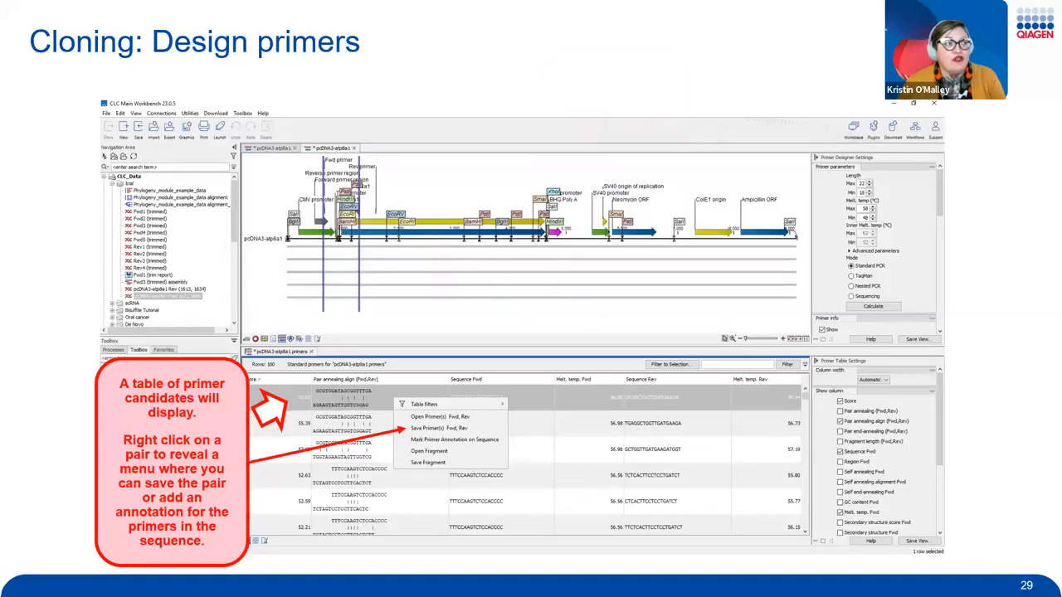
pyautogui.press('Right')
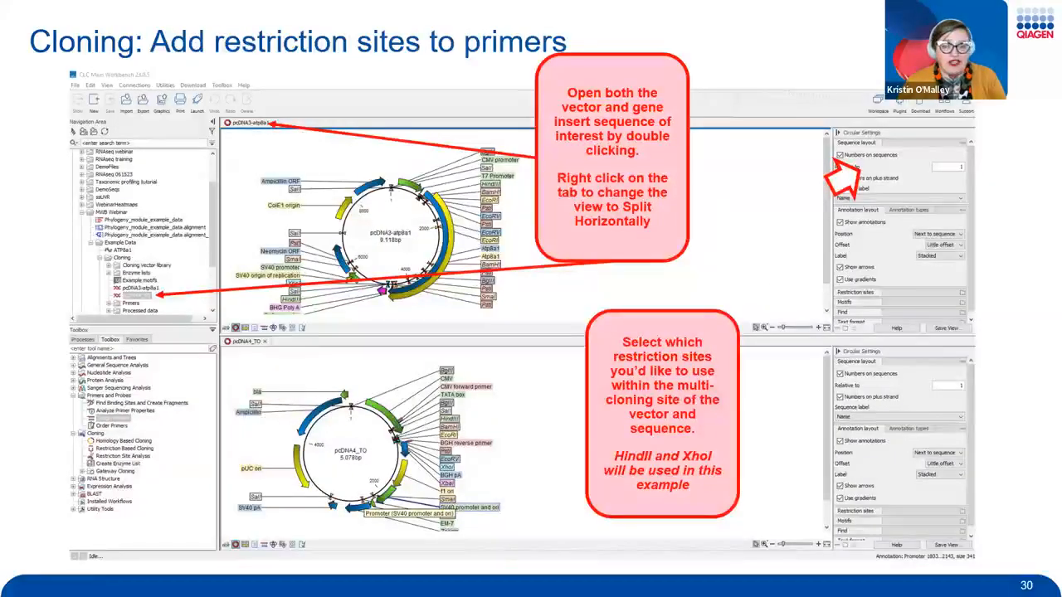